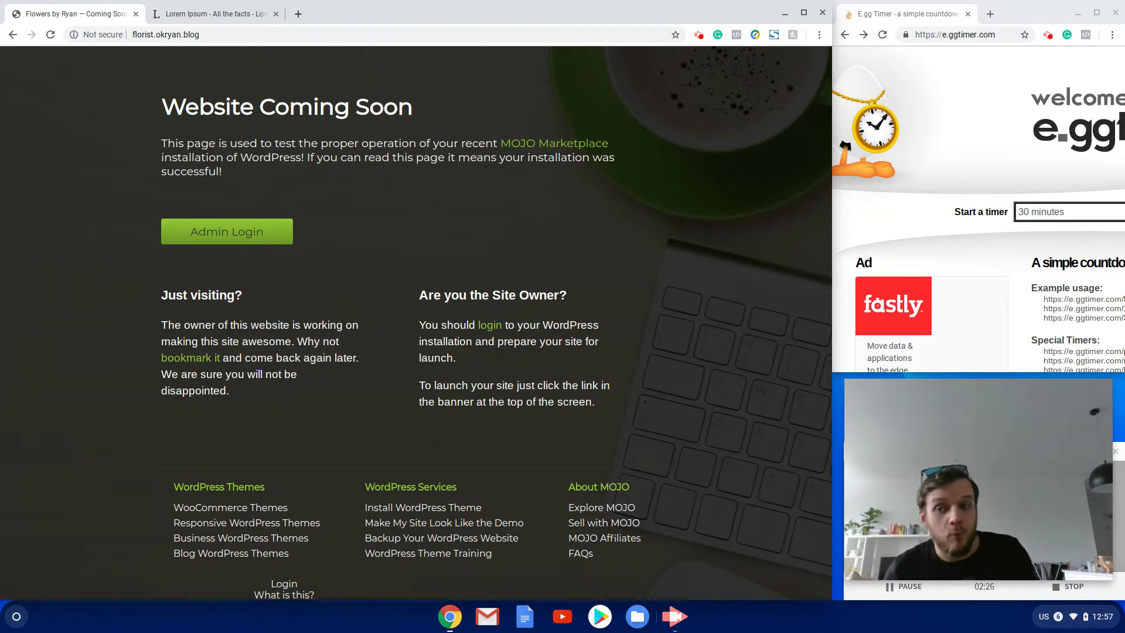
Start the 30-minute countdown on the e.ggtimer page in the other browser window.
key("alt+Tab")
key("Return")
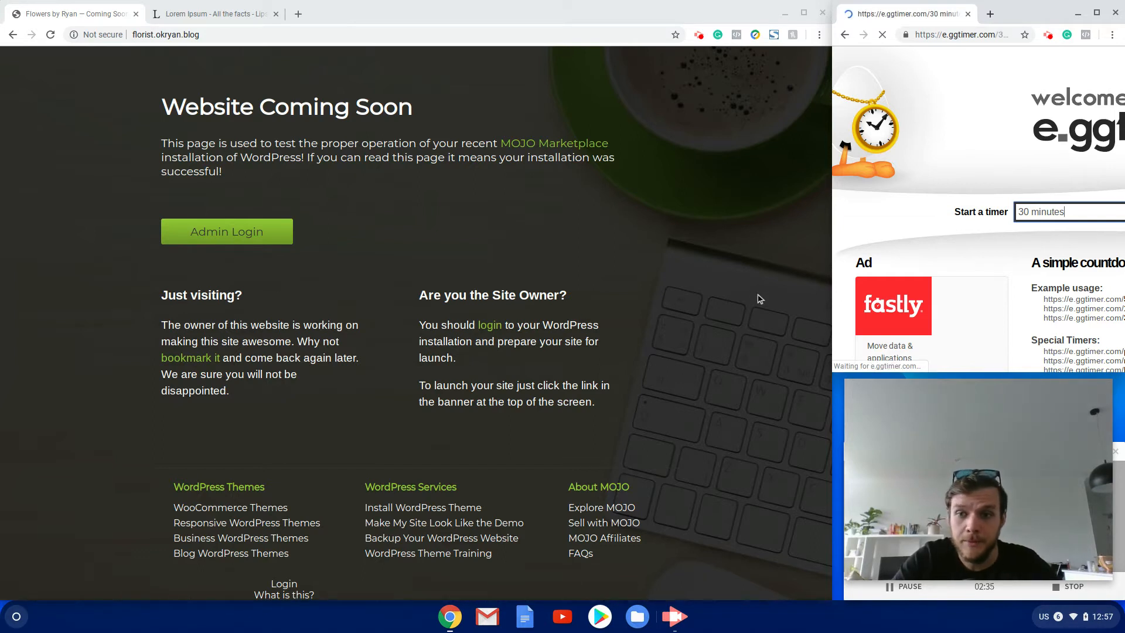
Log in to the WordPress admin as demo with the account password, and close the OptinMonster popup.
left_click(254, 238)
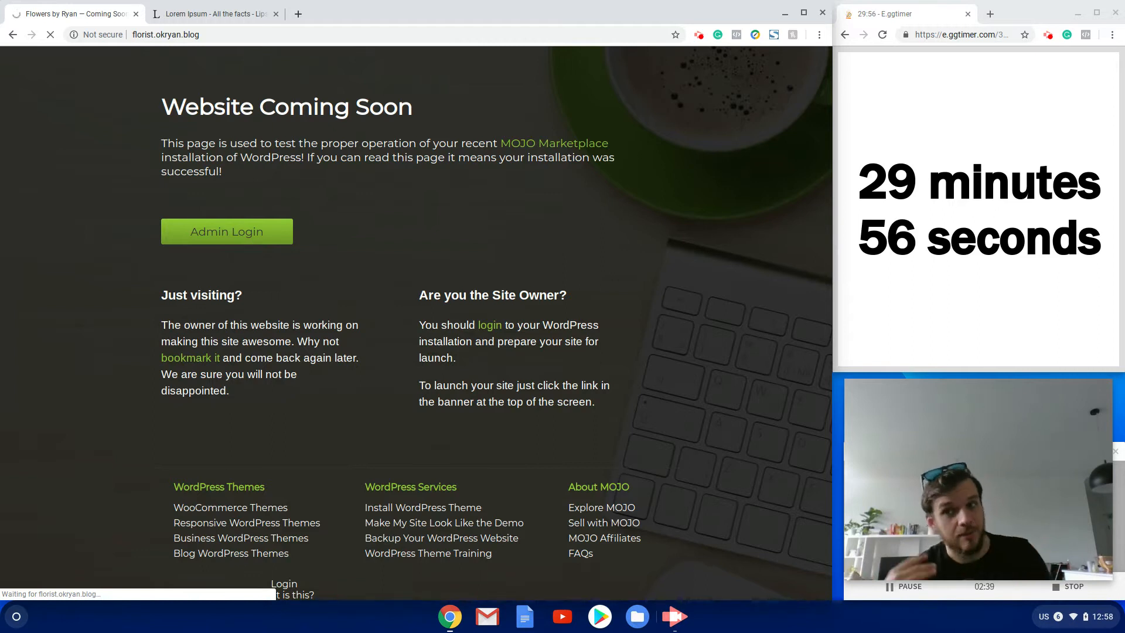
type("demo")
key("Tab")
key("ctrl+v")
key("Return")
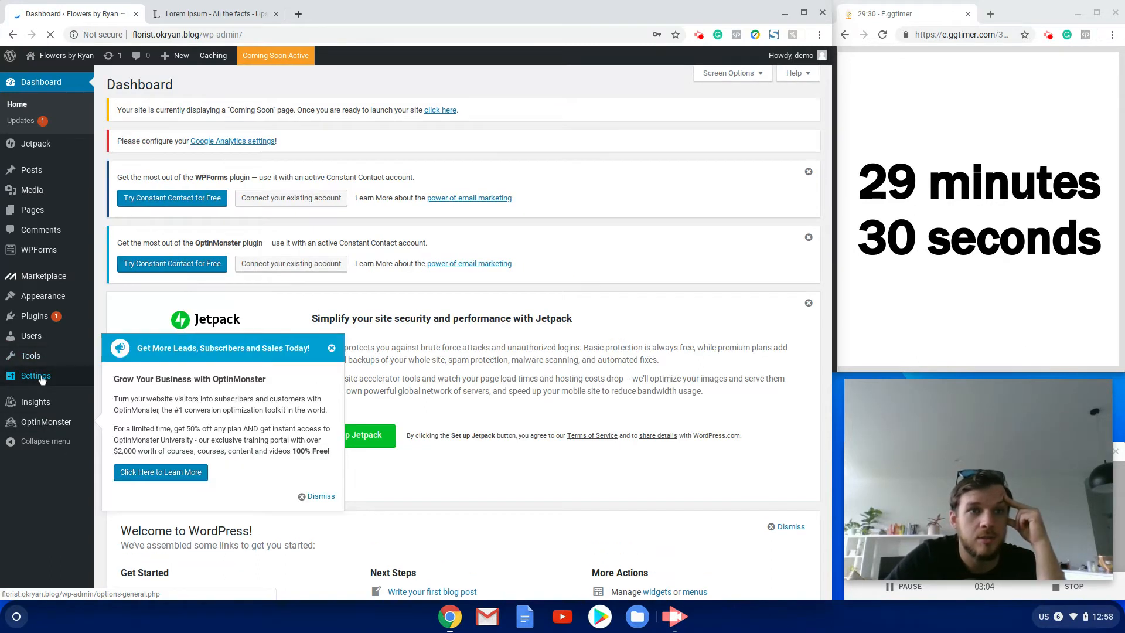
left_click(331, 348)
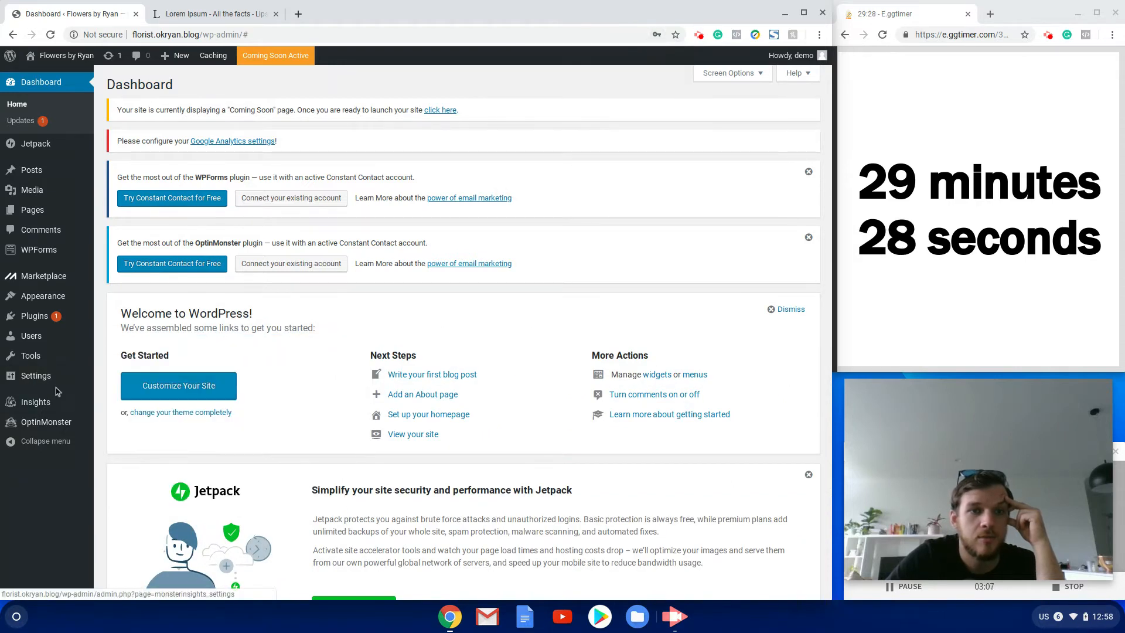
Set the site's permalink structure to Post name and save the changes.
mouse_move(53, 378)
left_click(147, 442)
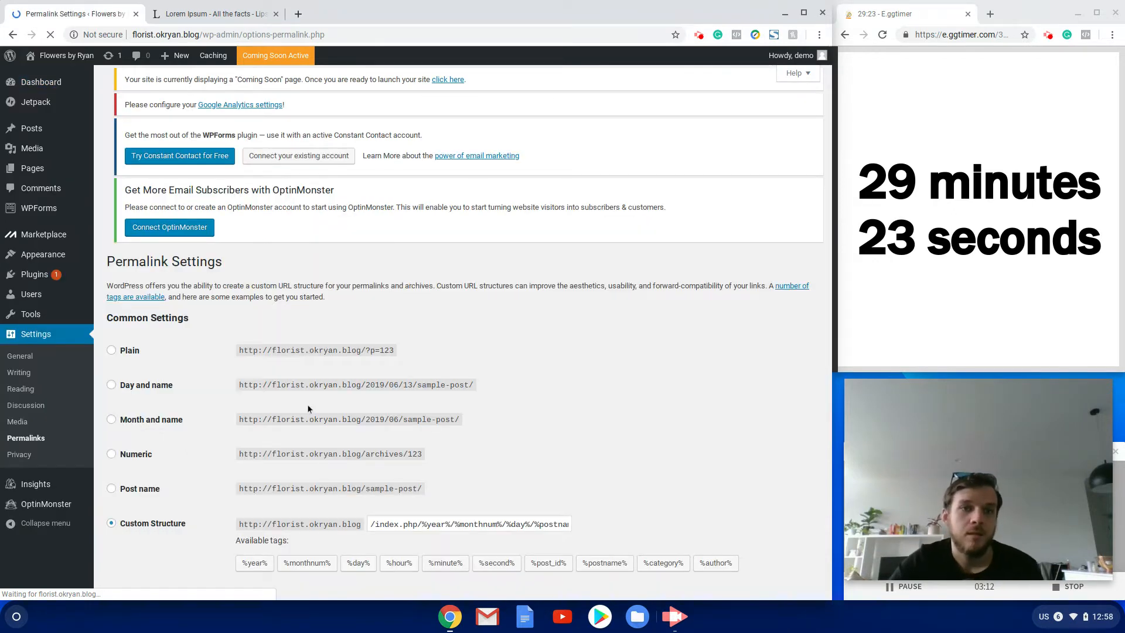
left_click(140, 488)
scroll(134, 533, "down", 4)
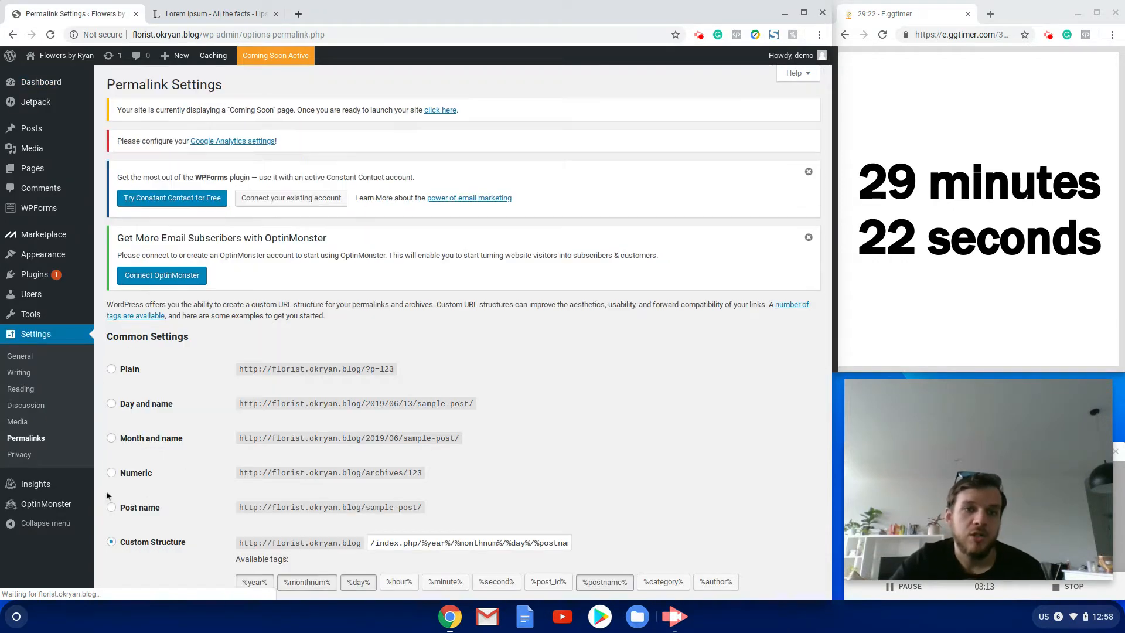
left_click(119, 538)
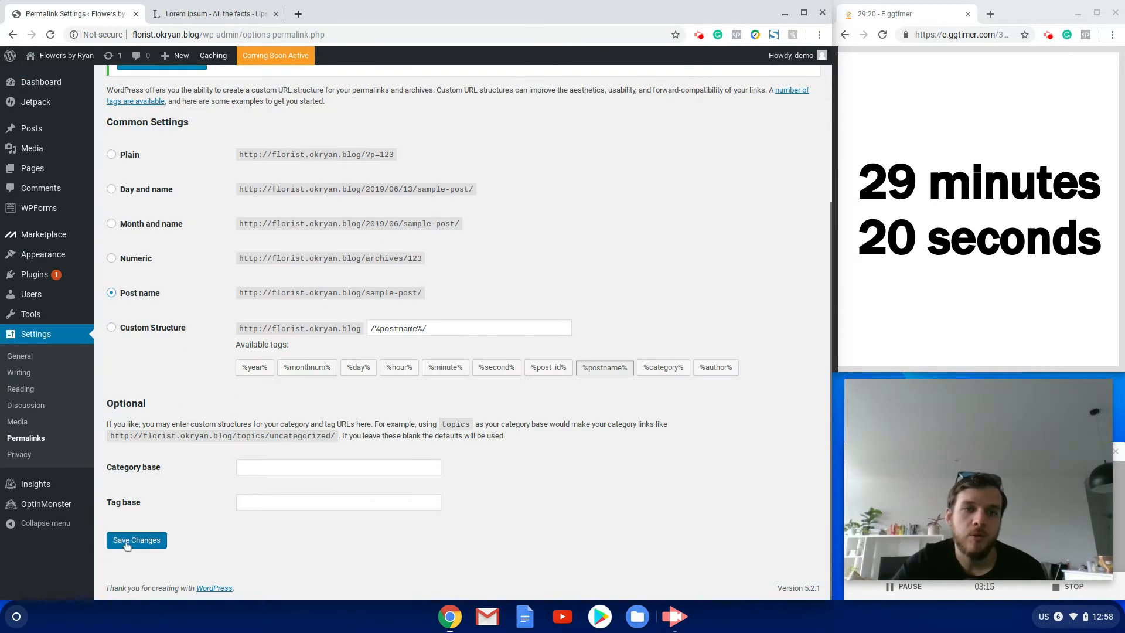
Open the Upload New Media page in a separate browser tab and switch to it.
mouse_move(46, 146)
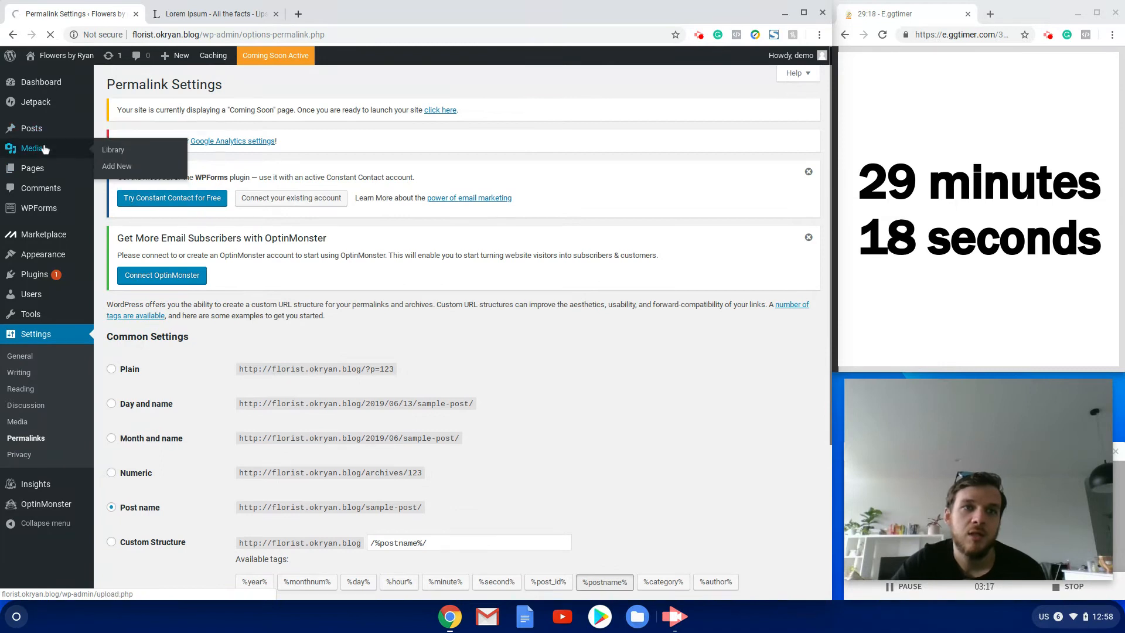
right_click(122, 169)
left_click(148, 180)
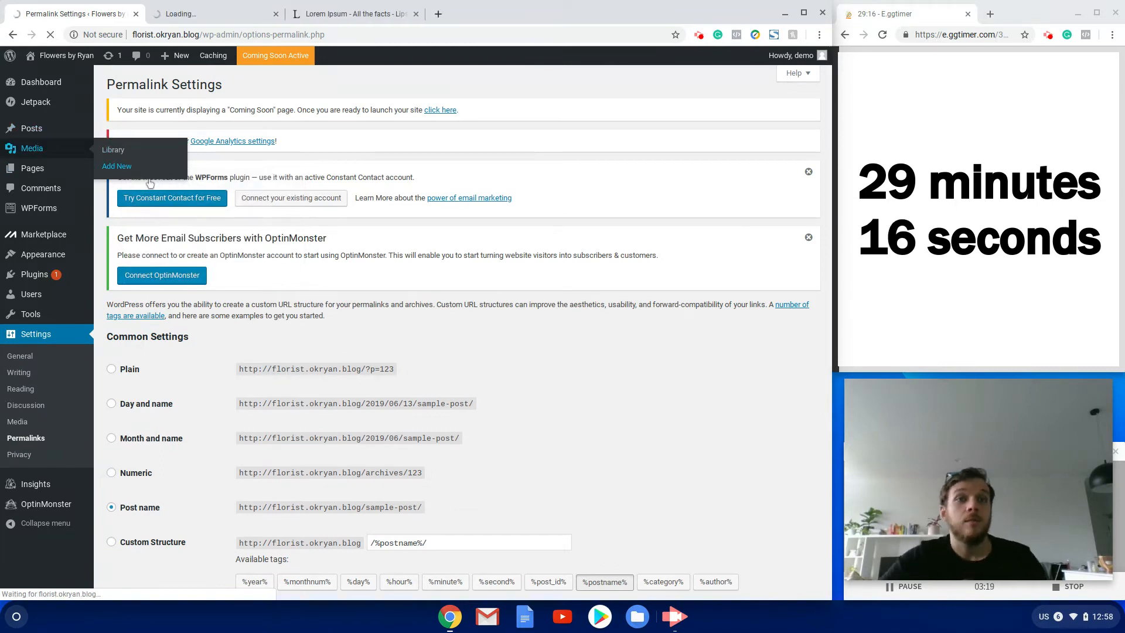
left_click(207, 15)
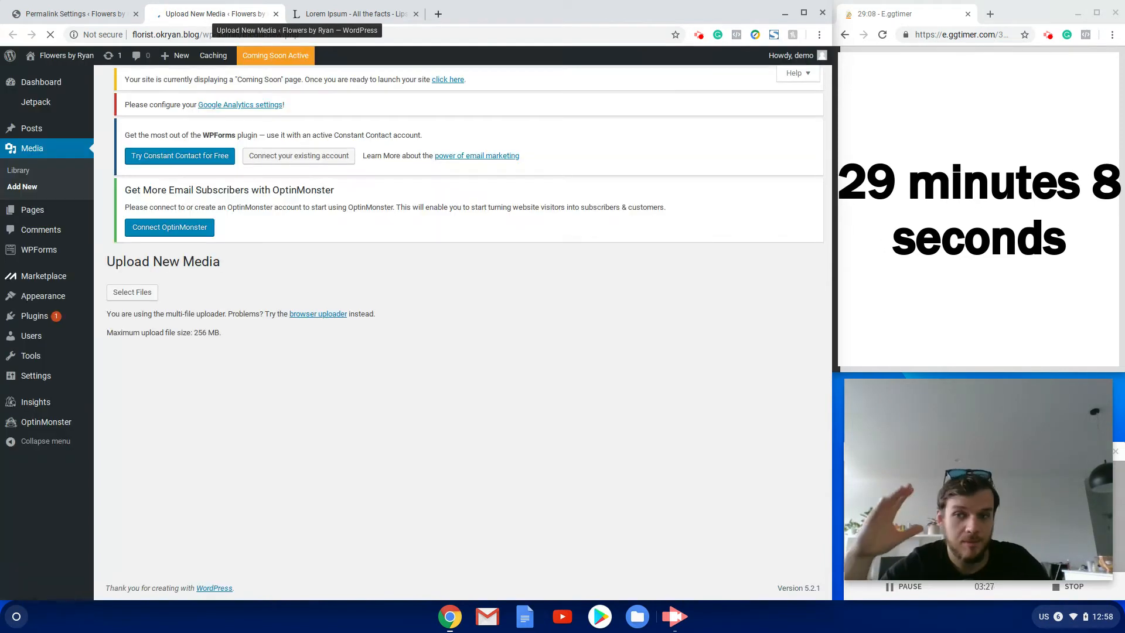
Upload all the image files from Untitled.png to 1.jpg in the Florist project's Images folder.
left_click(453, 392)
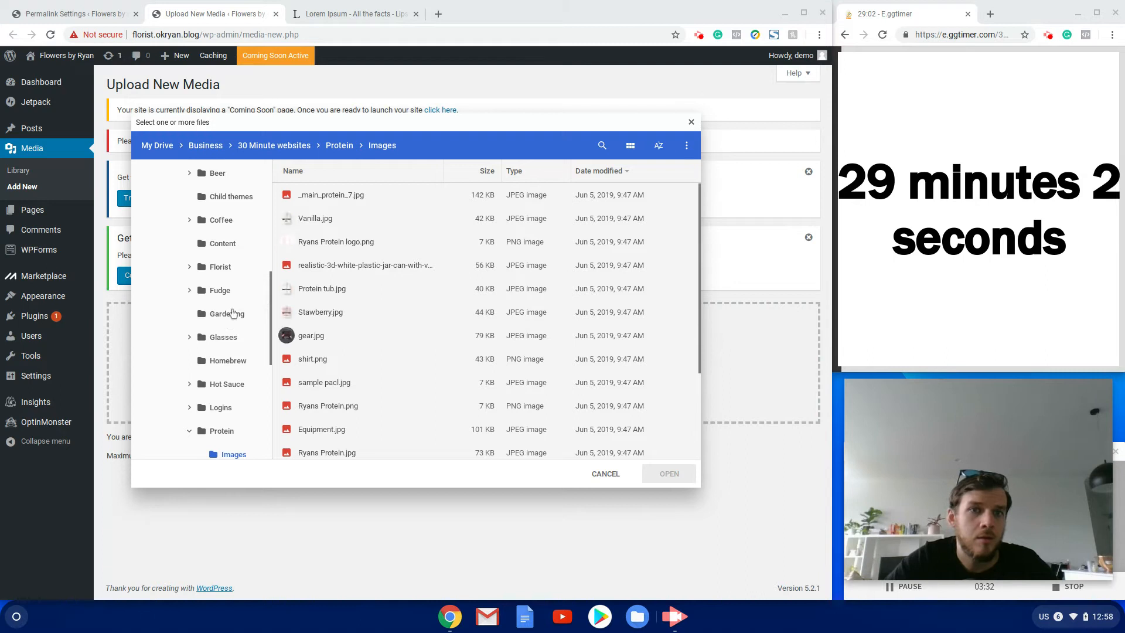
left_click(220, 266)
double_click(314, 195)
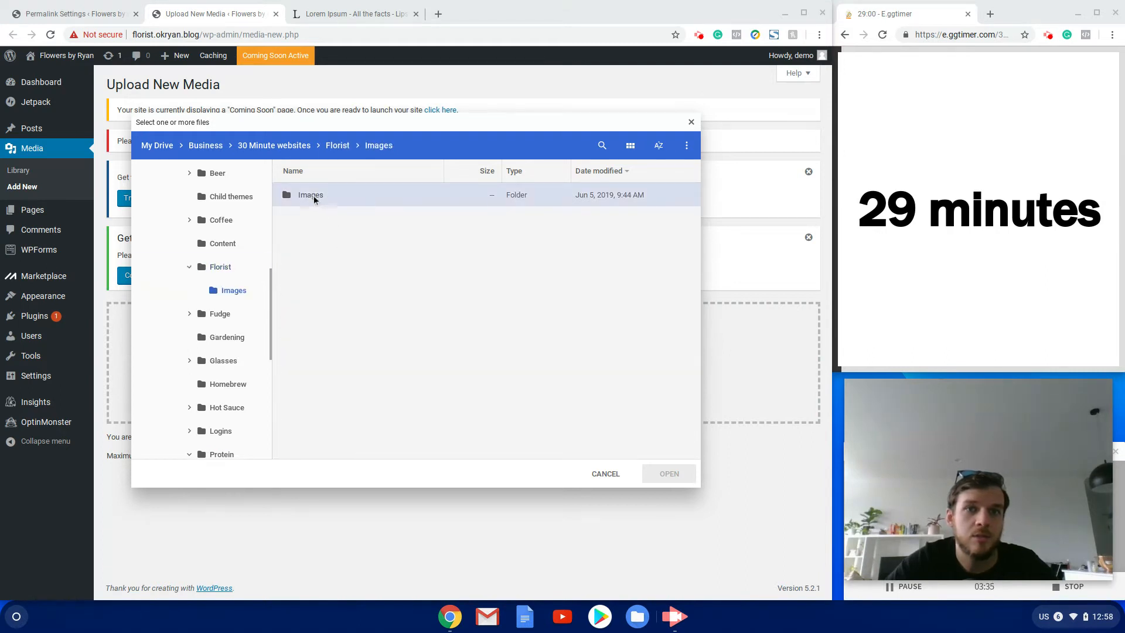
left_click(315, 196)
left_click(306, 360, "shift")
left_click(668, 473)
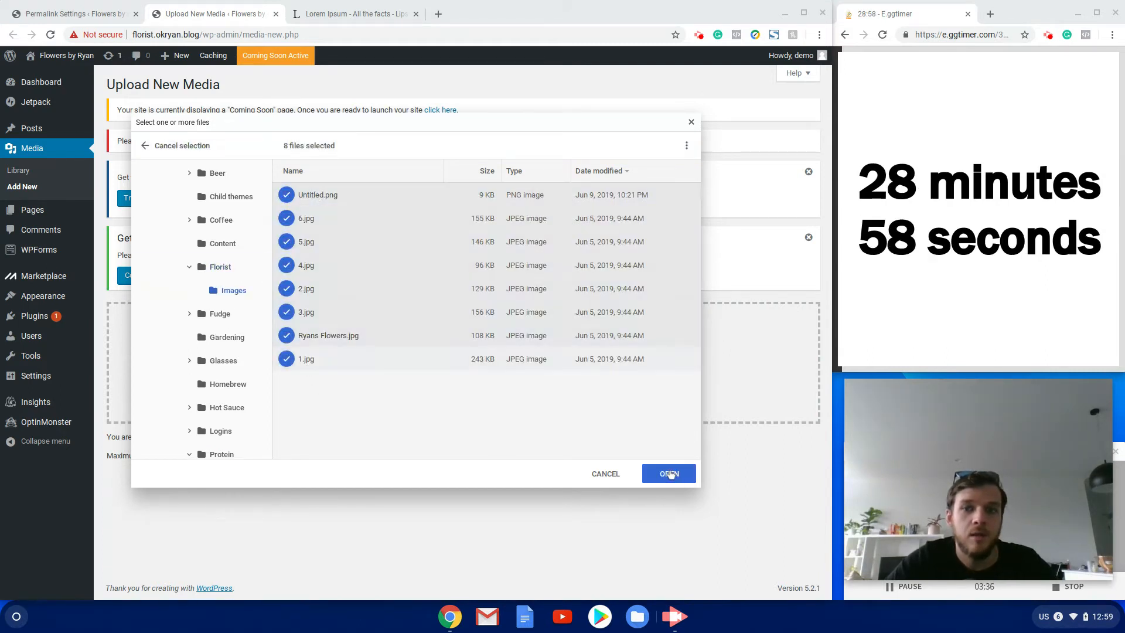
Back in the Permalink Settings tab, find the Homepage Control plugin by WooThemes, then install and activate it.
left_click(82, 14)
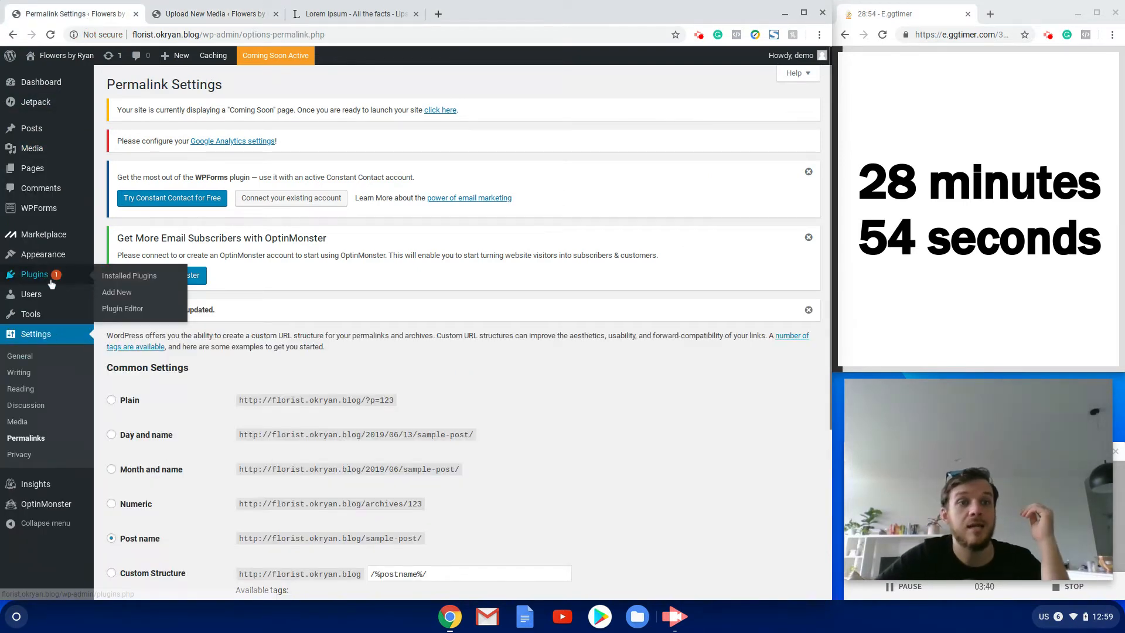
left_click(116, 303)
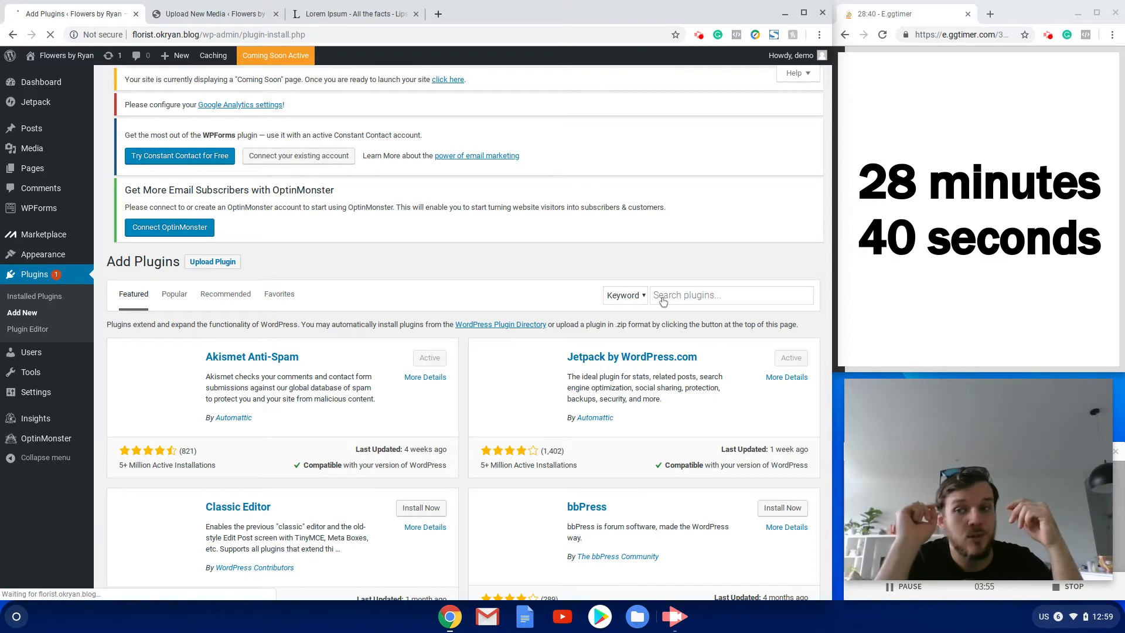
left_click(663, 301)
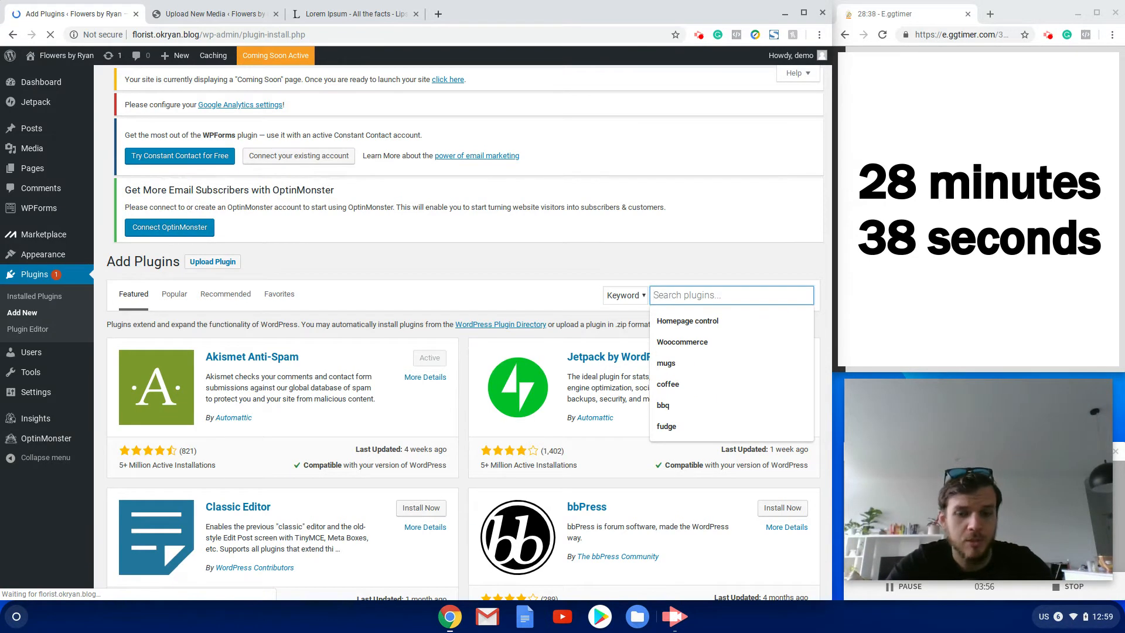
left_click(693, 322)
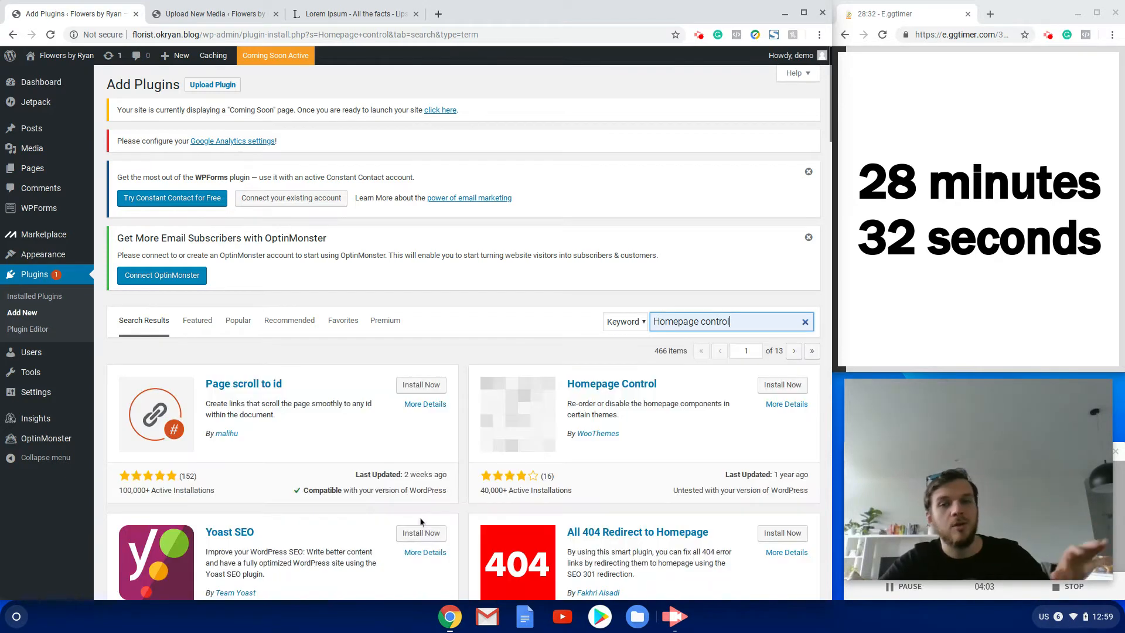
left_click(773, 384)
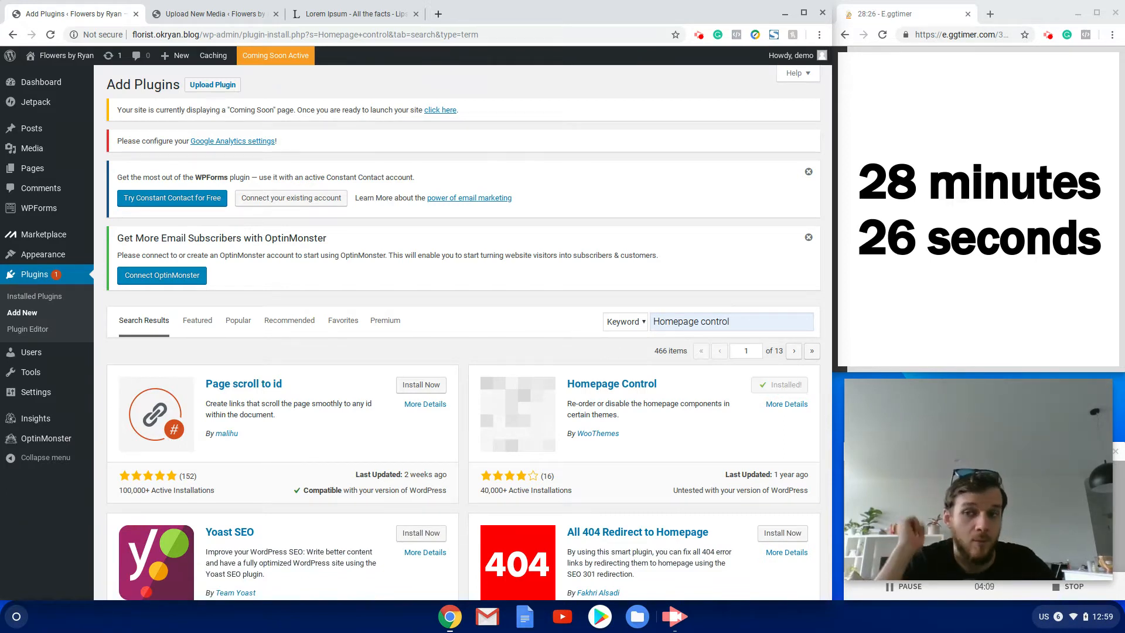
left_click(790, 386)
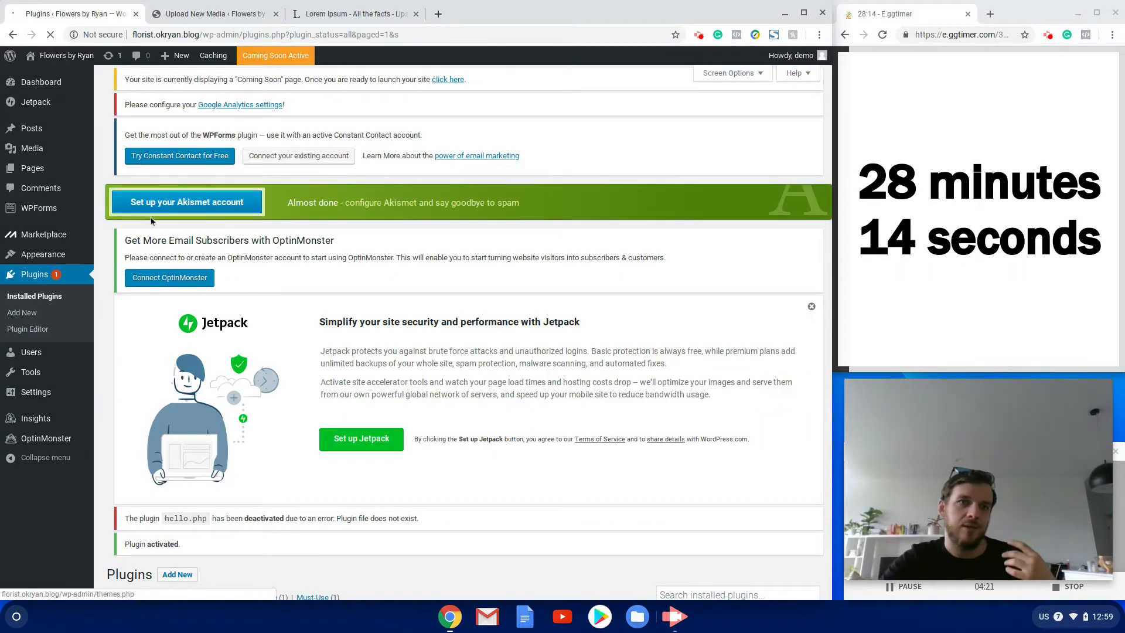
Search for Woocommerce among the new plugins, then install and activate the WooCommerce plugin by Automattic.
scroll(296, 351, "down", 10)
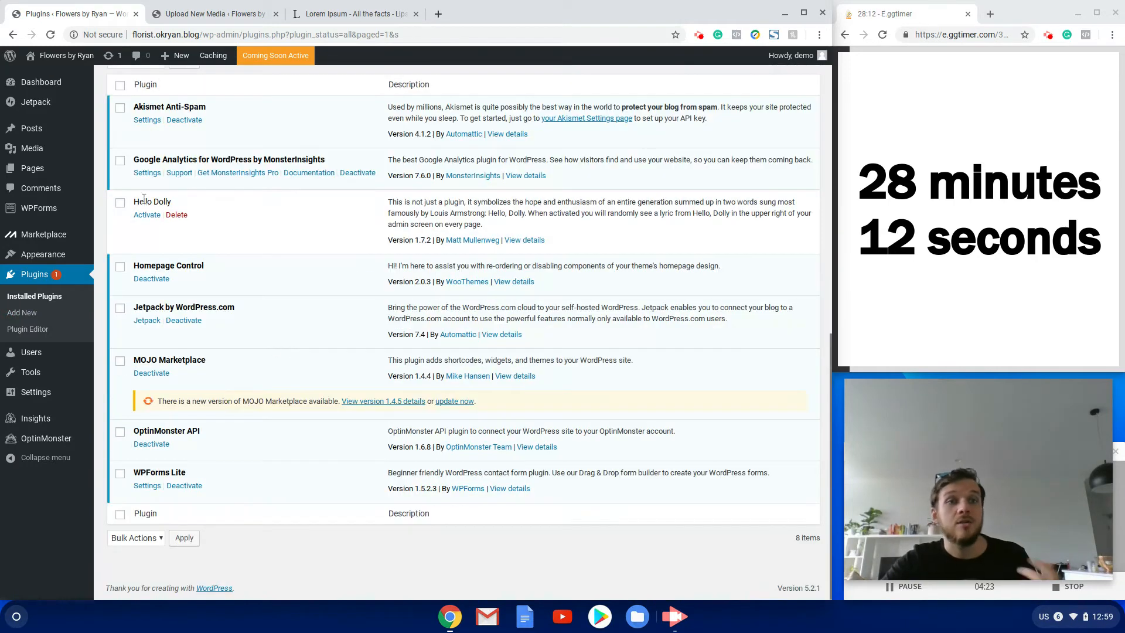
scroll(201, 252, "up", 4)
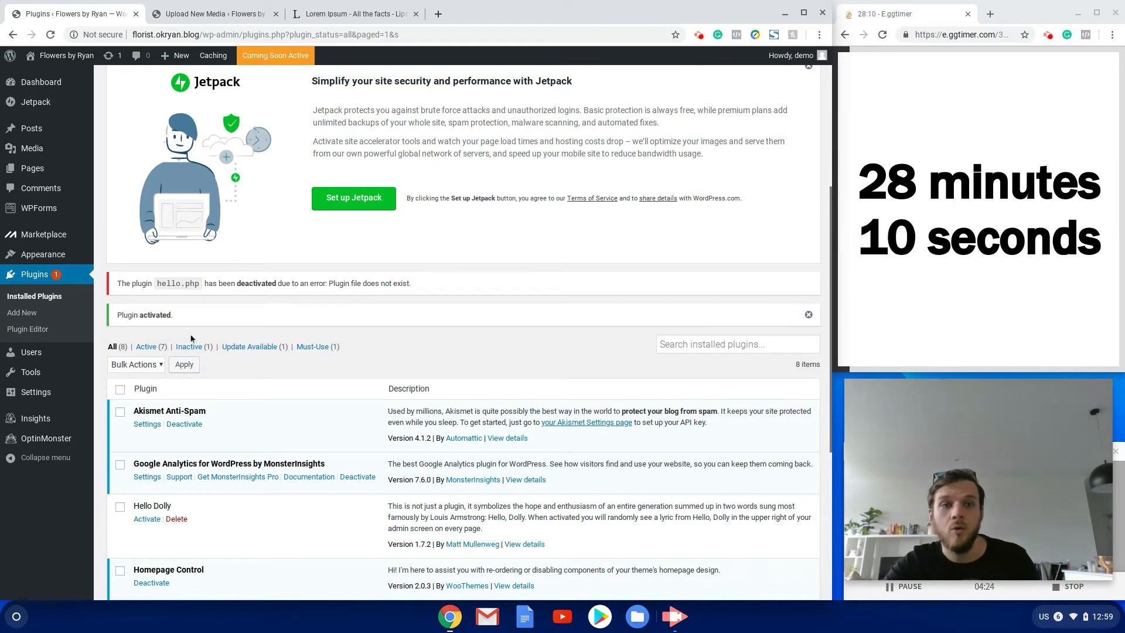
scroll(240, 331, "up", 5)
left_click(176, 86)
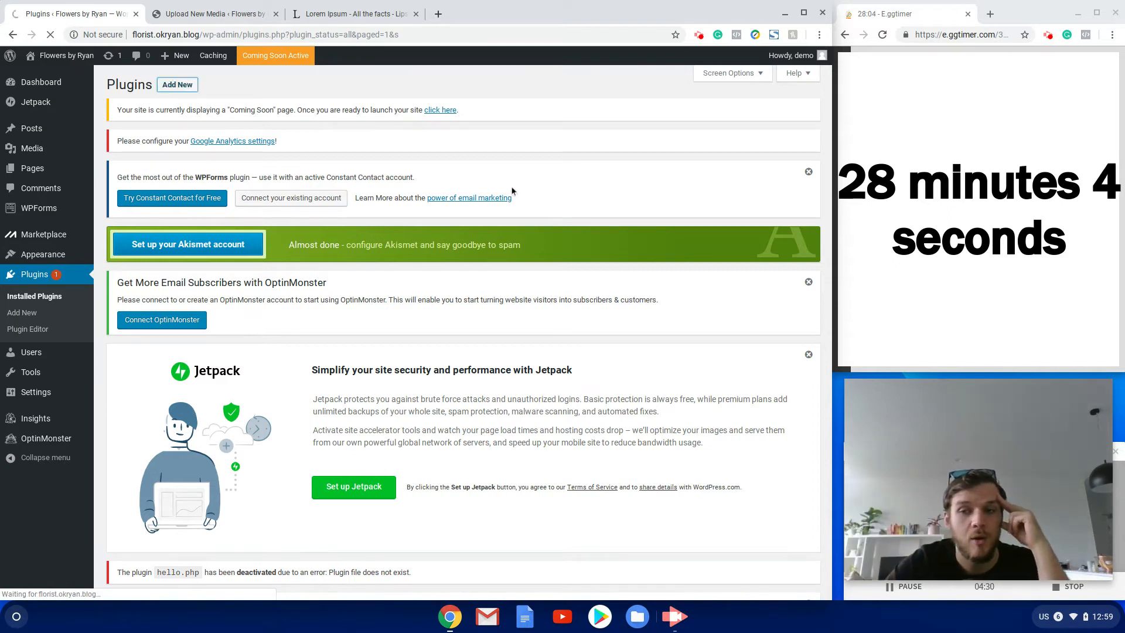
scroll(514, 191, "down", 3)
left_click(705, 458)
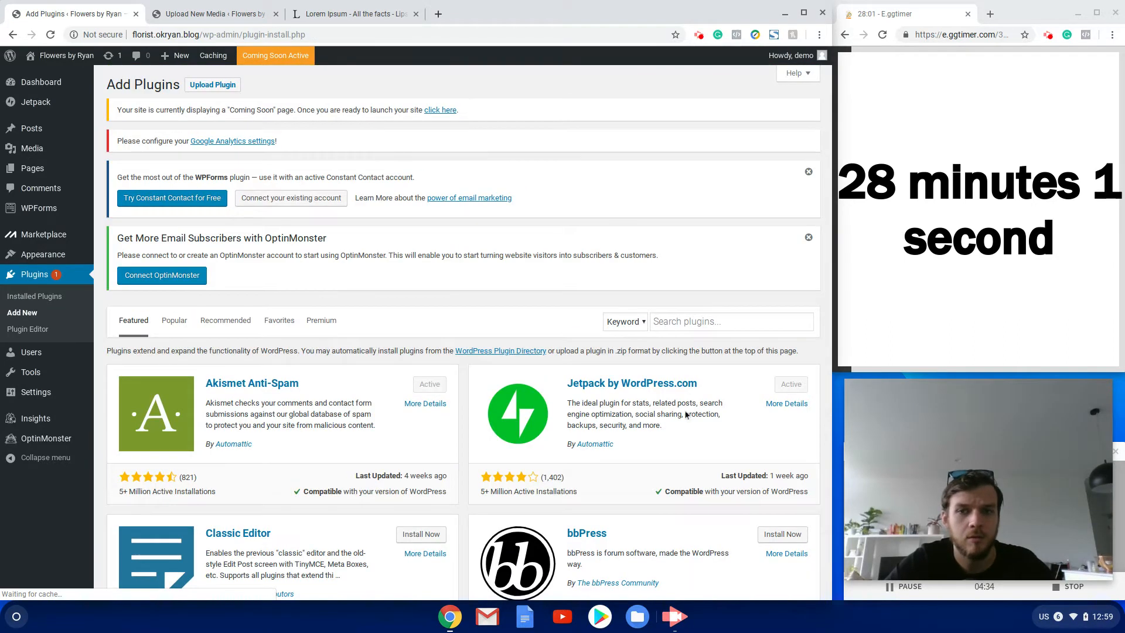
left_click(696, 322)
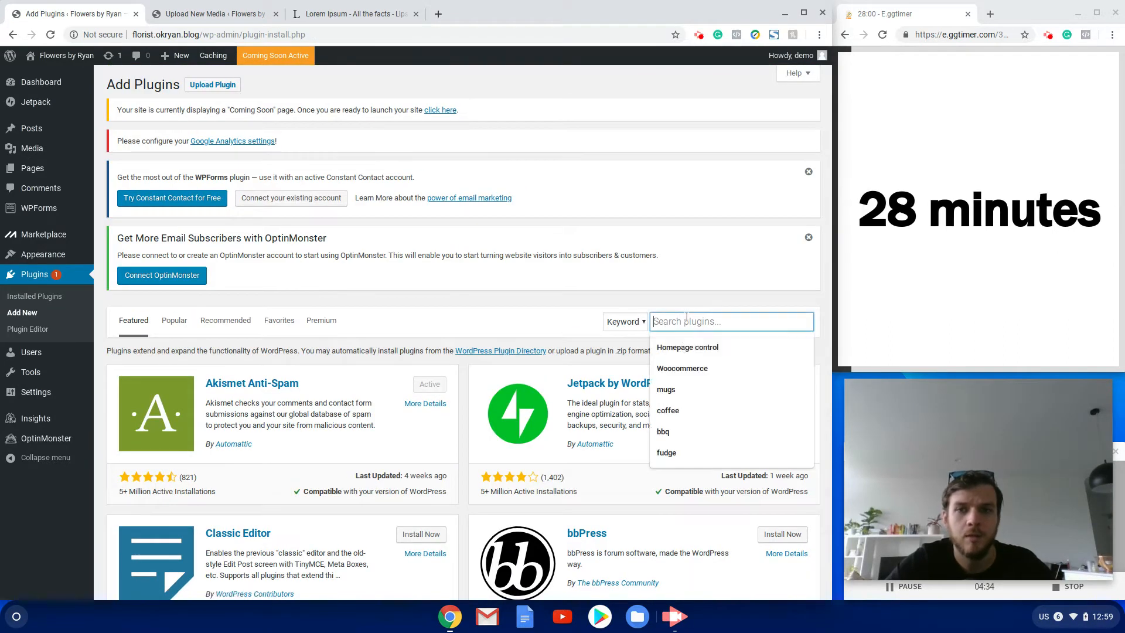
left_click(686, 369)
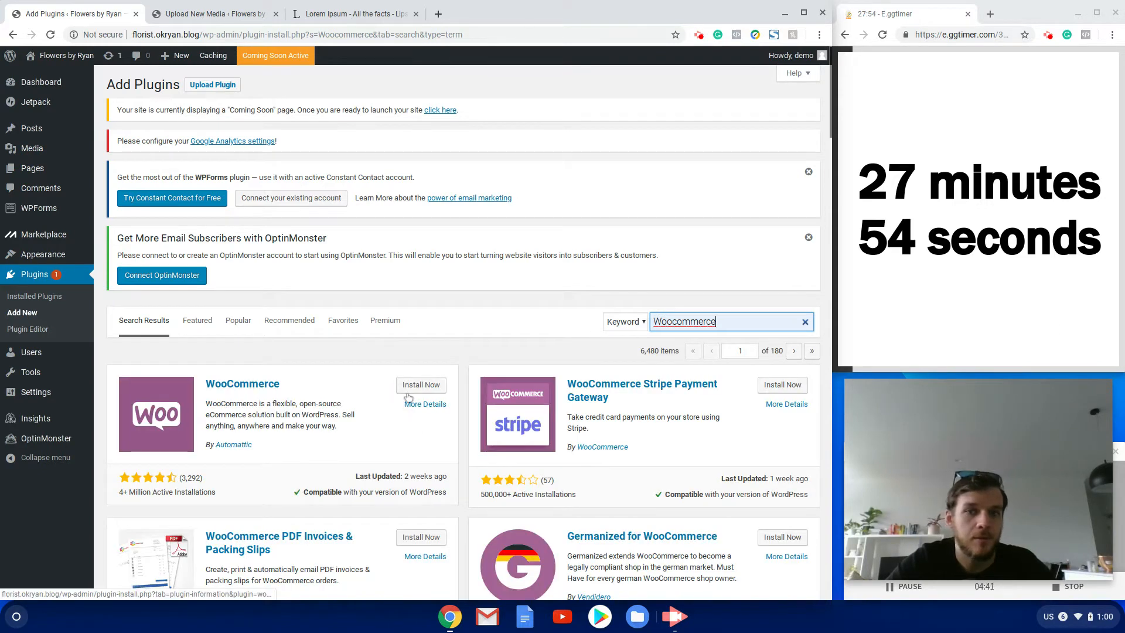
left_click(421, 387)
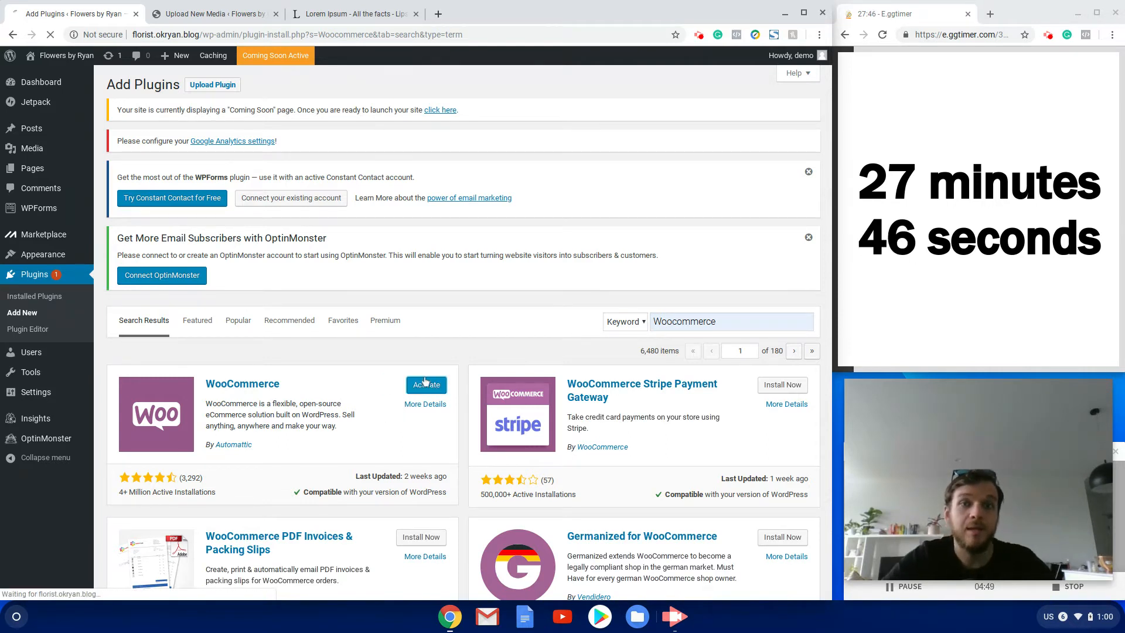
left_click(420, 382)
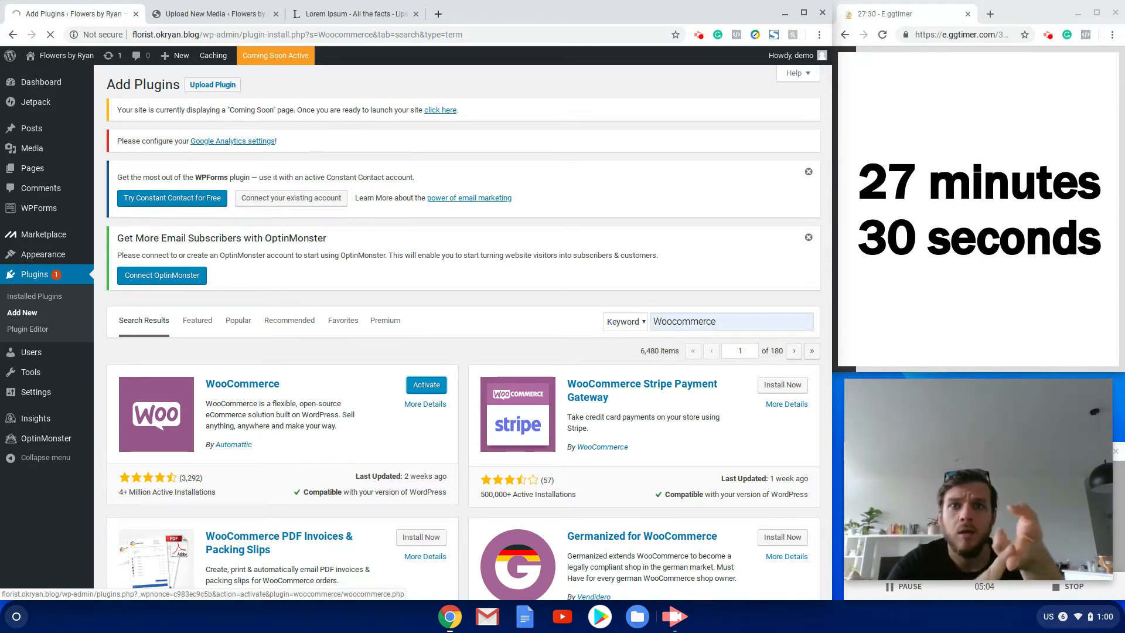
left_click(420, 382)
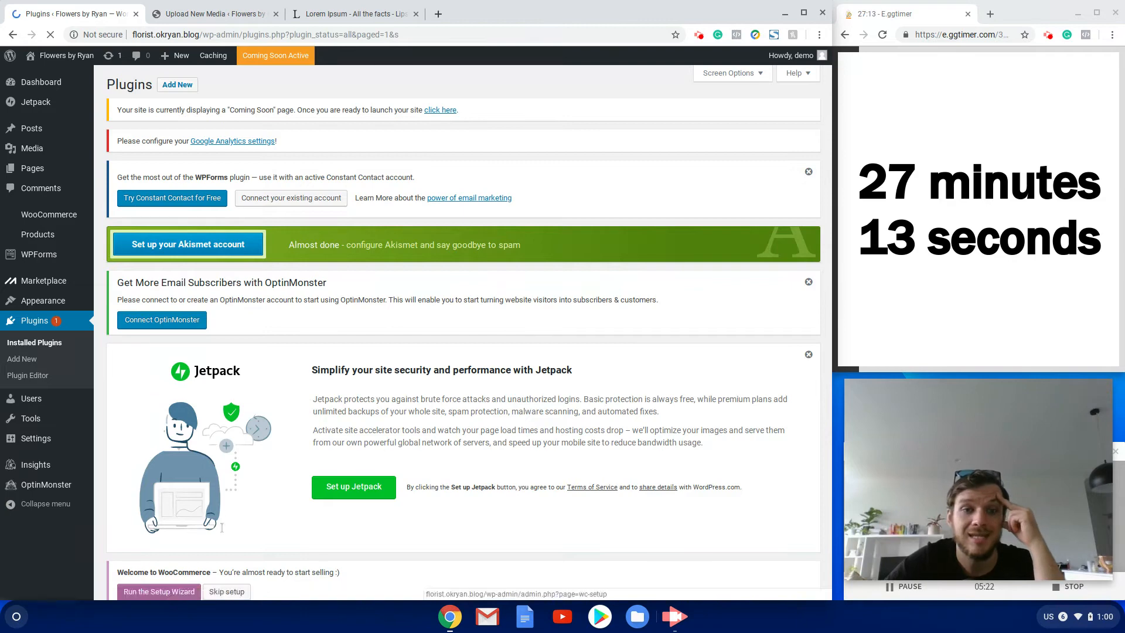
Run the WooCommerce setup wizard and choose Australia as the country where the store is based.
scroll(222, 528, "down", 12)
scroll(258, 394, "up", 8)
left_click(158, 317)
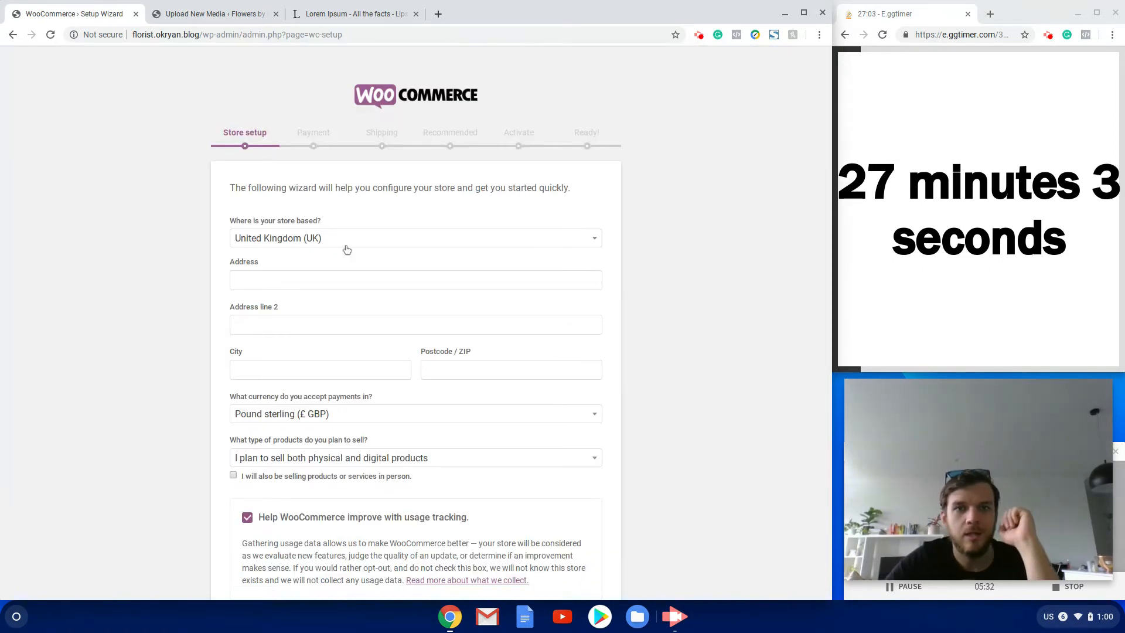
left_click(344, 244)
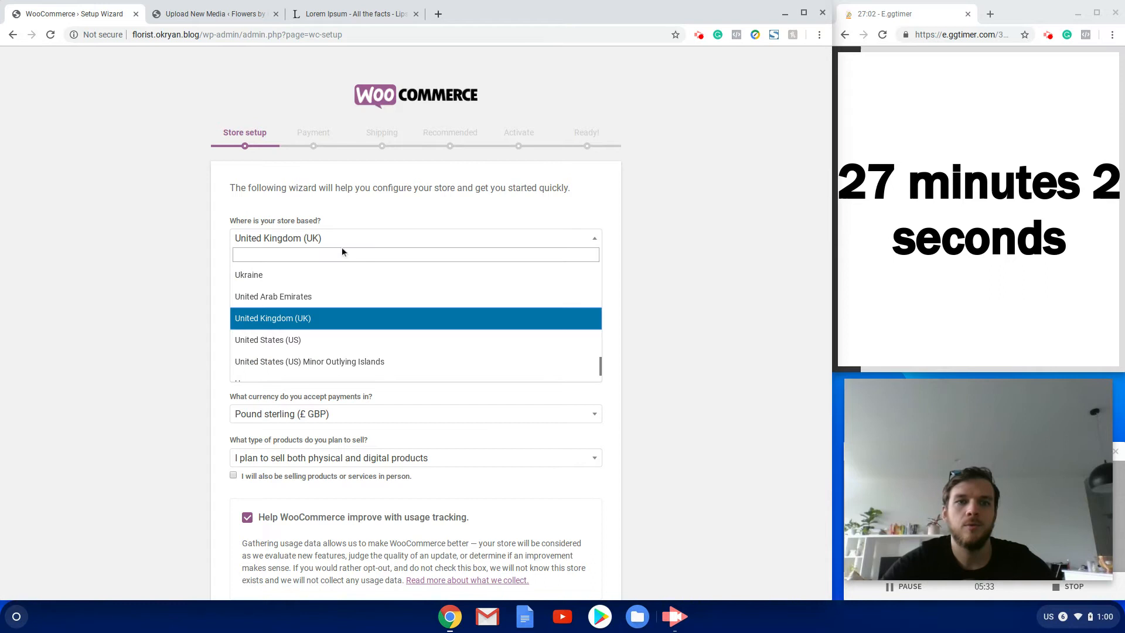
type("aus")
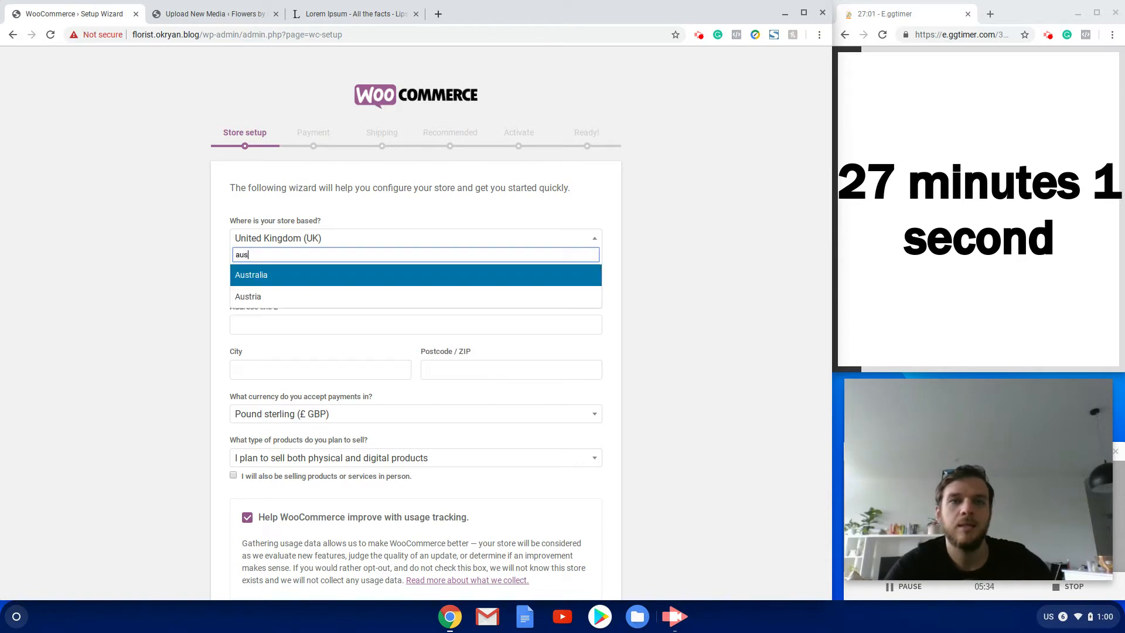
left_click(326, 280)
Fill in the store's street address, city, state and postcode, leaving the second address line empty.
left_click(317, 283)
type("123 Example")
key("Tab")
key("Tab")
type("Brisb")
key("Tab")
type("q")
key("Return")
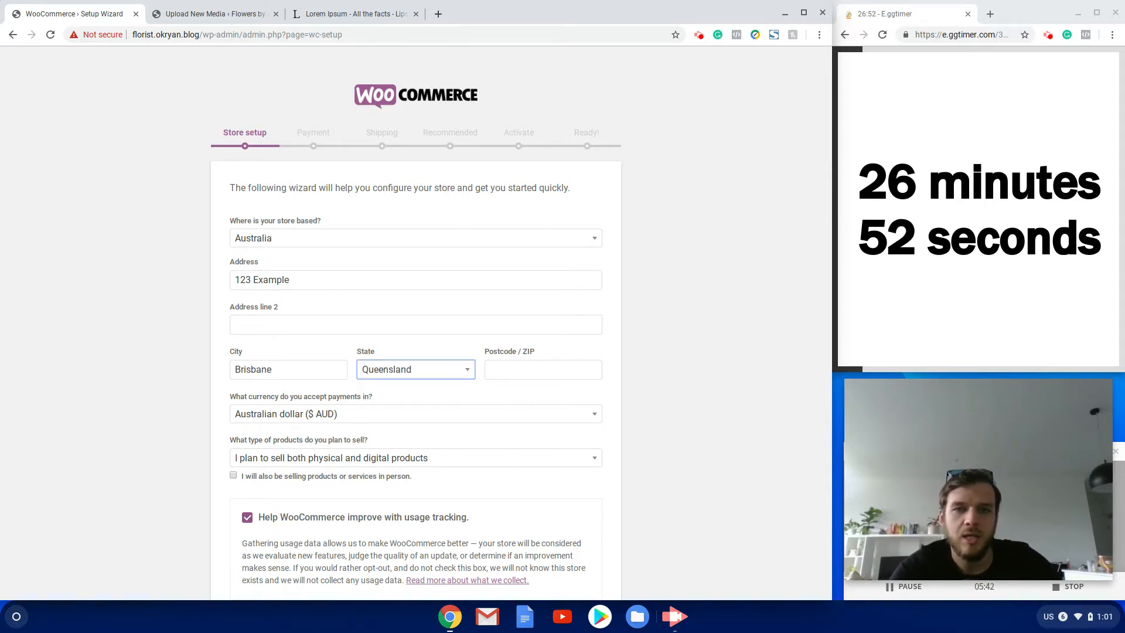
key("Tab")
type("40")
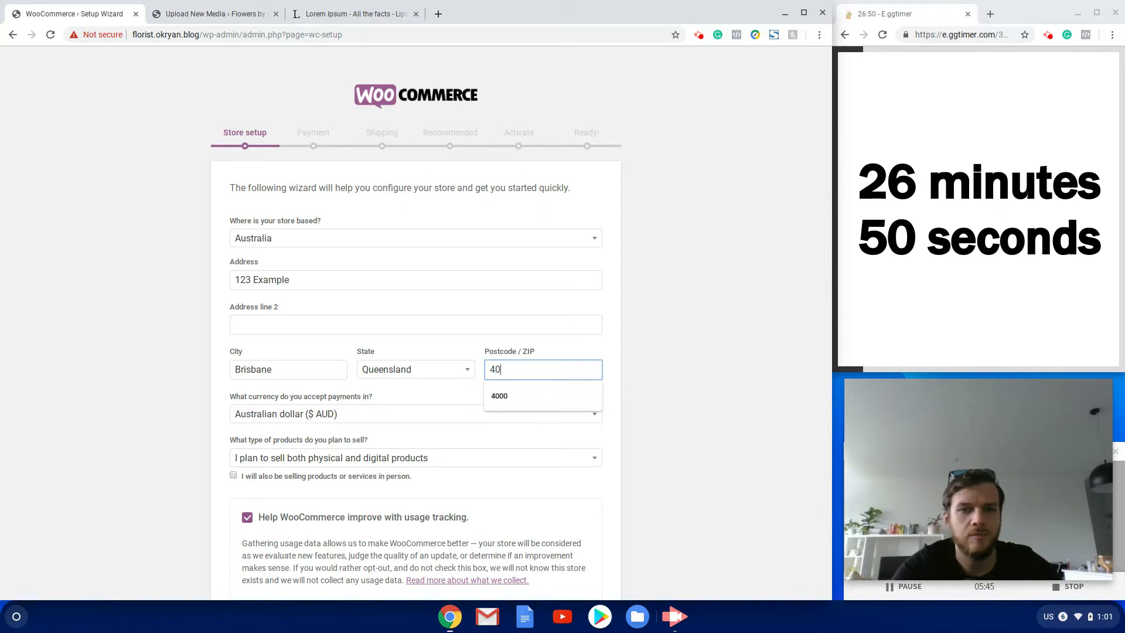
type("00")
key("Tab")
key("Tab")
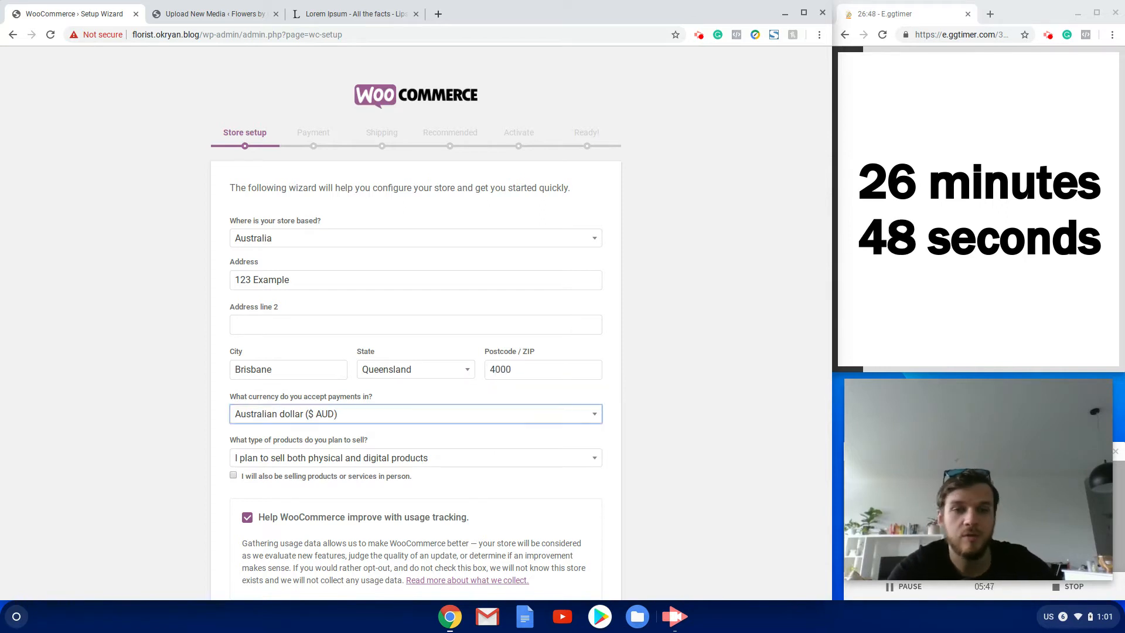
Set the store to sell physical products, mark that products will also be sold in person, and submit the store setup.
left_click(323, 449)
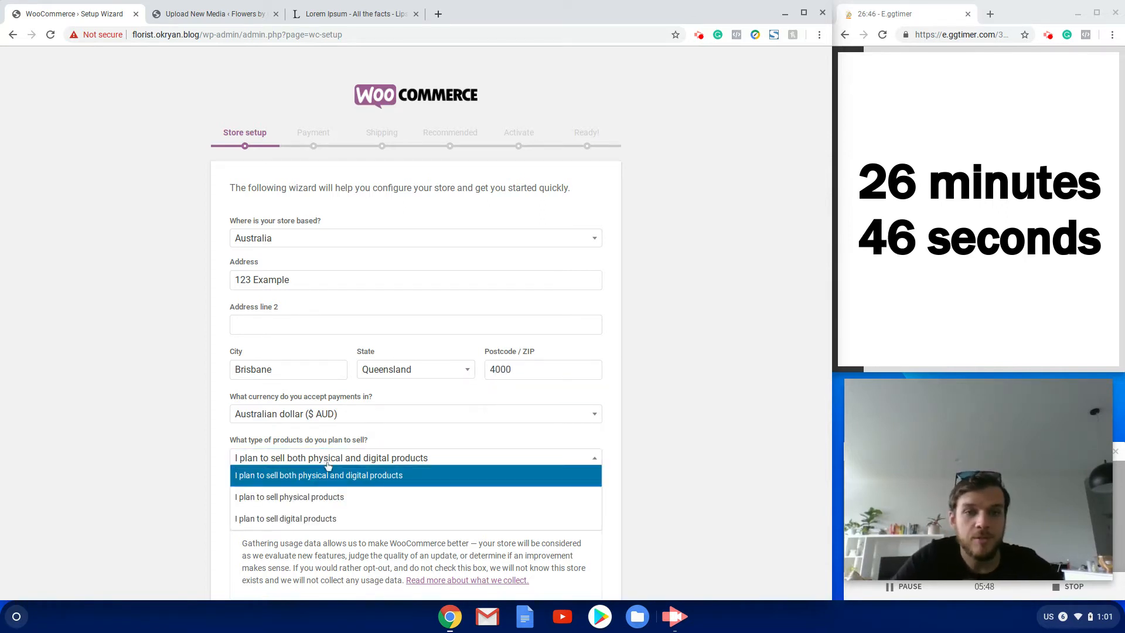
left_click(328, 495)
left_click(233, 475)
scroll(480, 518, "down", 2)
left_click(414, 520)
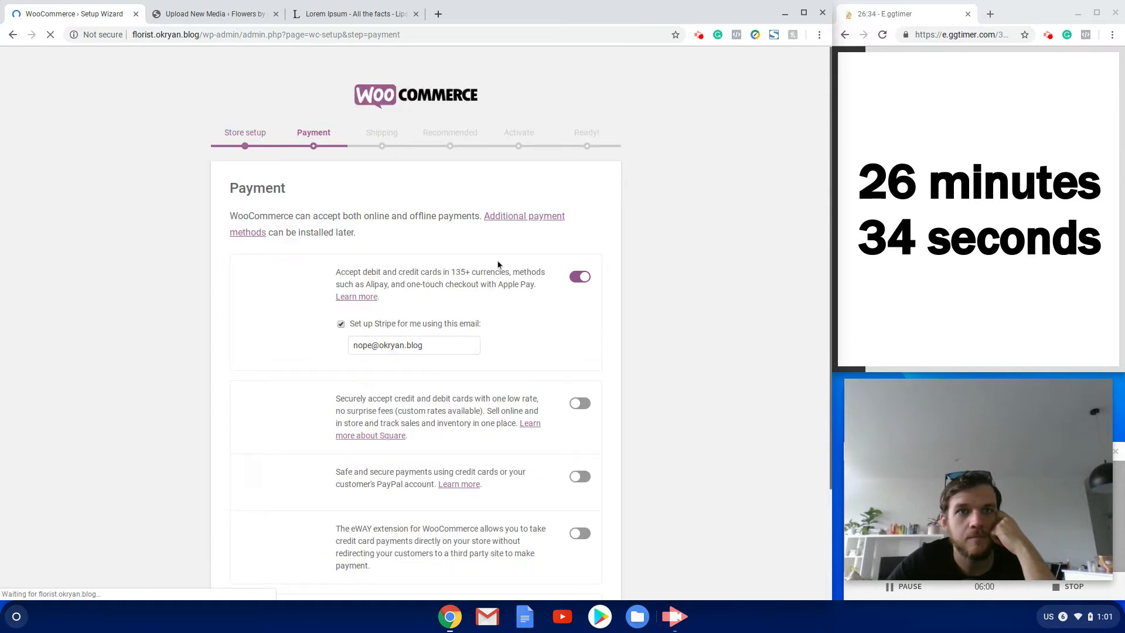
Turn off Stripe and turn on PayPal as the store's payment method, then continue to the shipping setup.
left_click(580, 277)
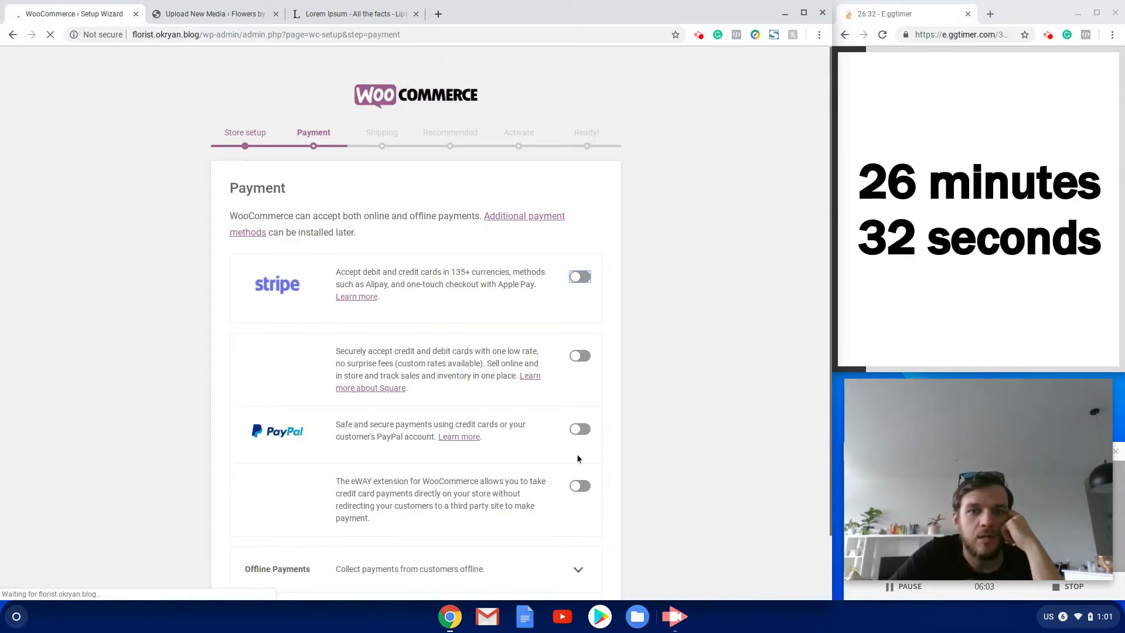
left_click(580, 430)
scroll(357, 537, "down", 3)
left_click(422, 551)
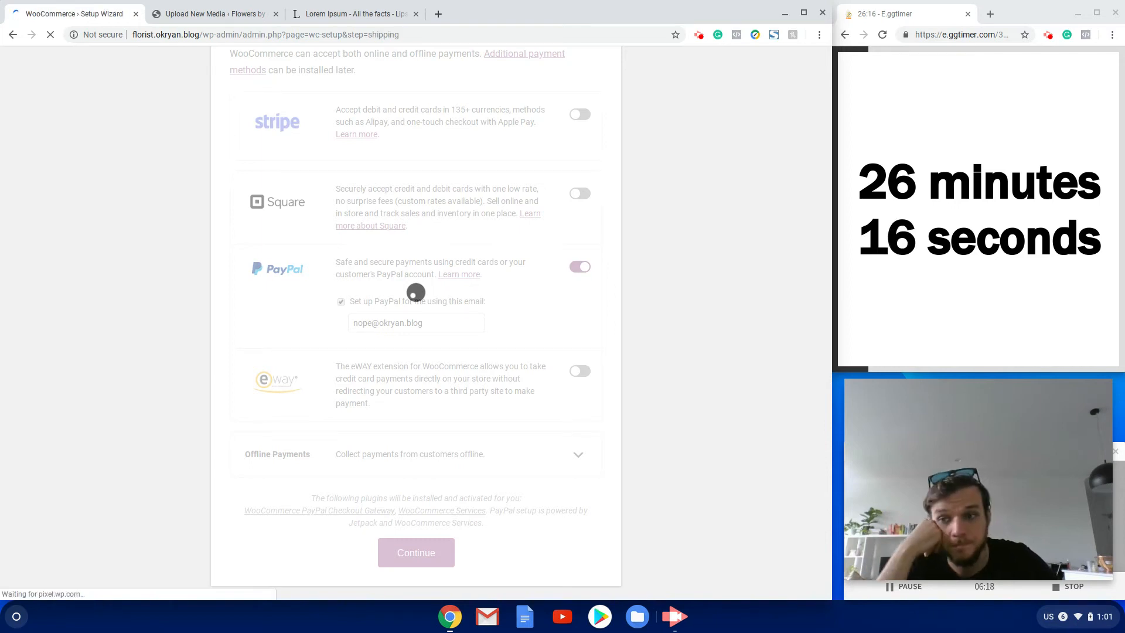
Turn off flat rate shipping for both shipping zones, deselect ShipStation label printing, and continue the wizard.
left_click(579, 323)
left_click(580, 400)
scroll(585, 364, "down", 2)
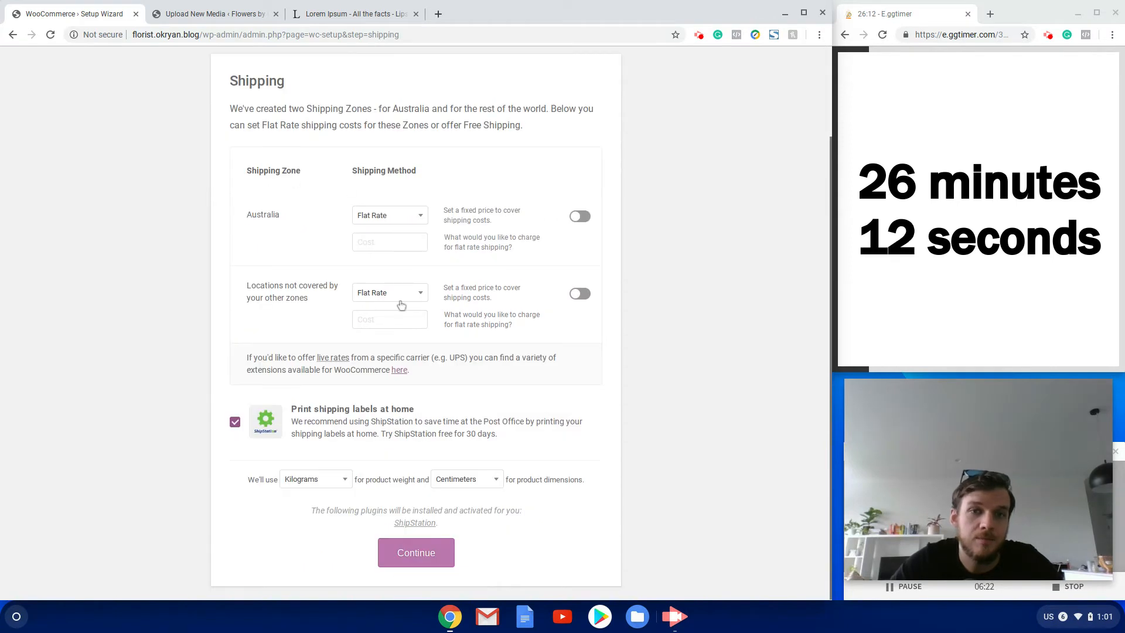
left_click(235, 422)
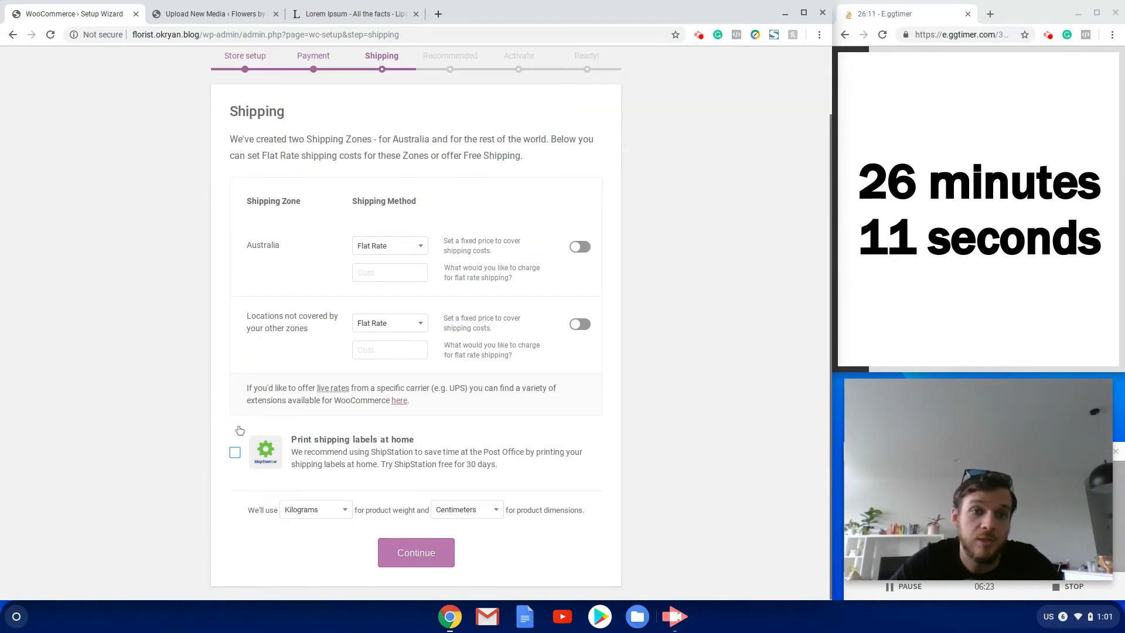
left_click(426, 563)
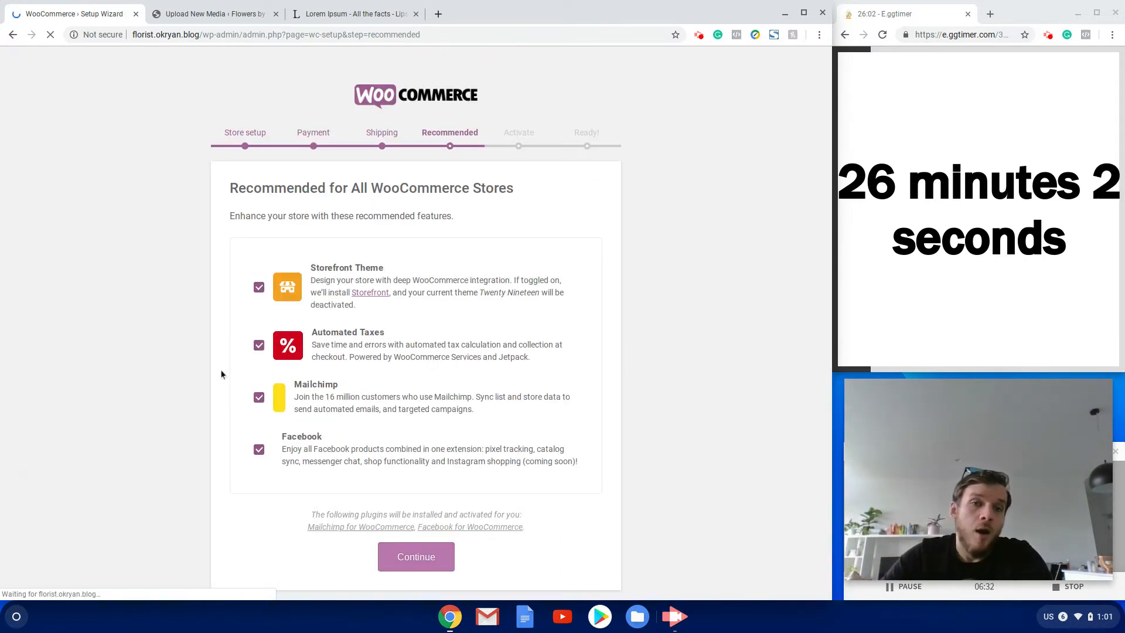
Deselect Automated Taxes, Mailchimp and Facebook, keeping only the Storefront Theme, and continue the wizard.
left_click(259, 347)
left_click(259, 398)
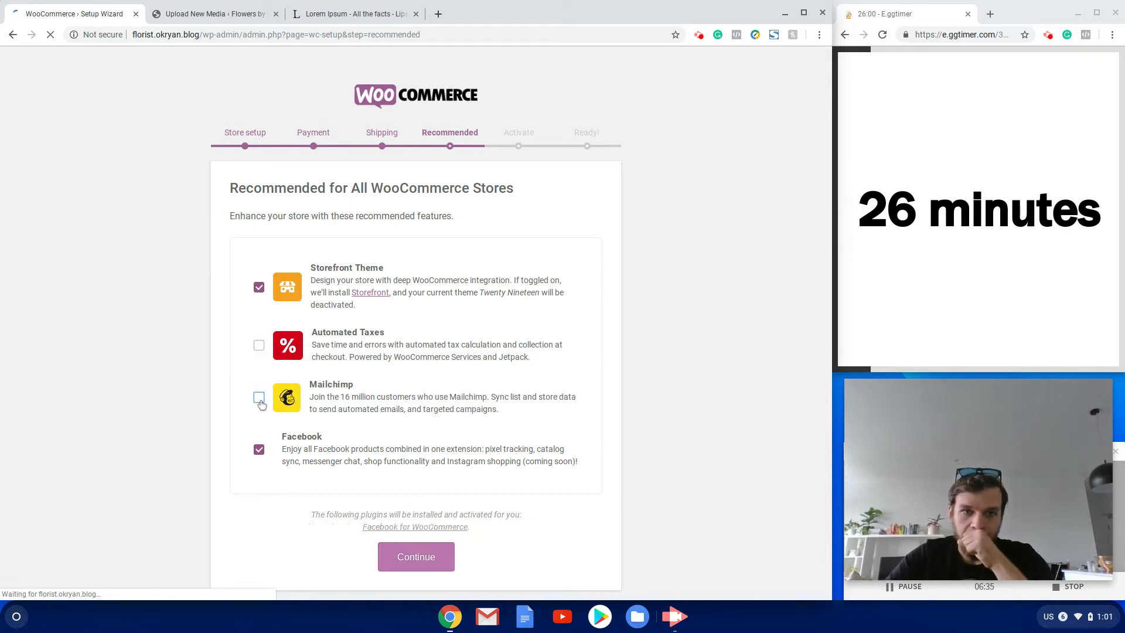
left_click(259, 456)
left_click(388, 539)
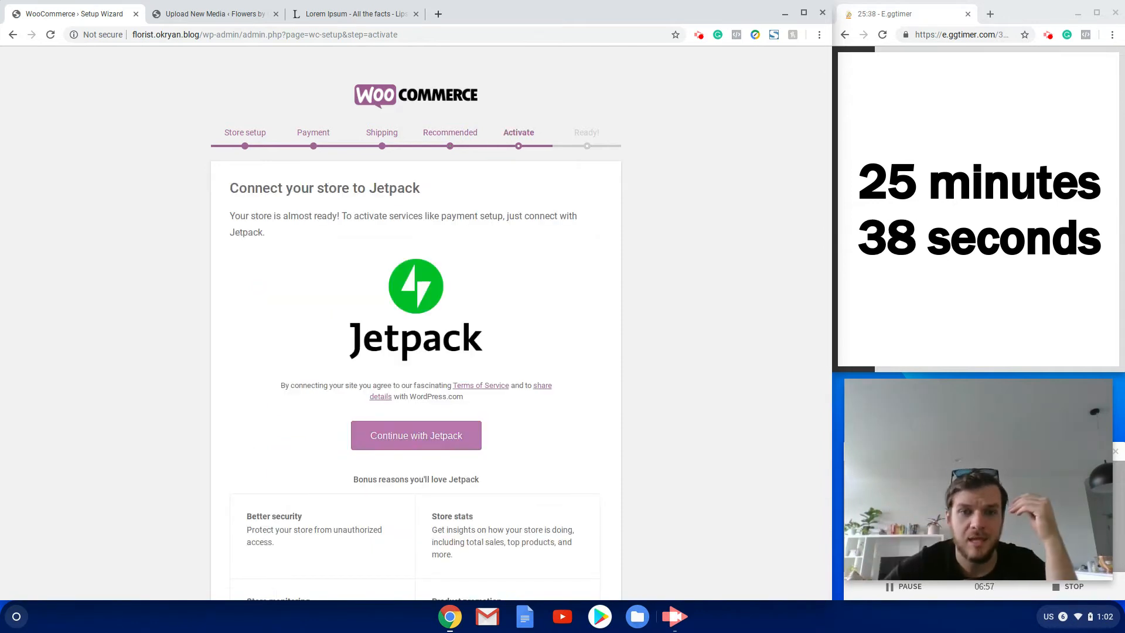
Skip connecting the store to Jetpack and finish the wizard by going to the WordPress dashboard.
scroll(485, 555, "down", 2)
left_click(427, 573)
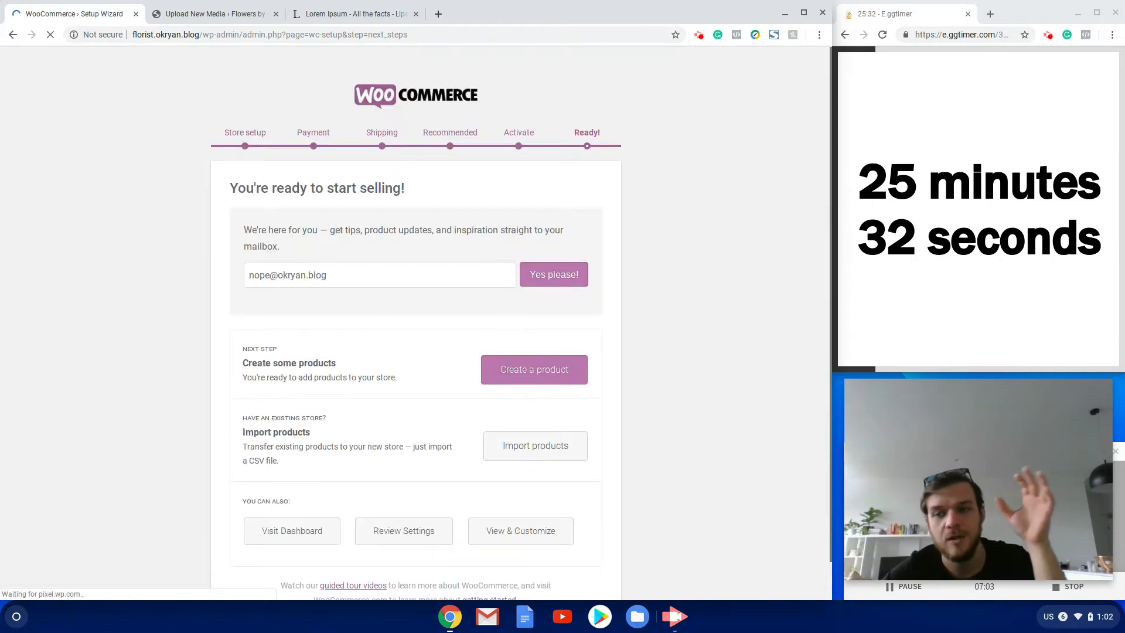
left_click(288, 534)
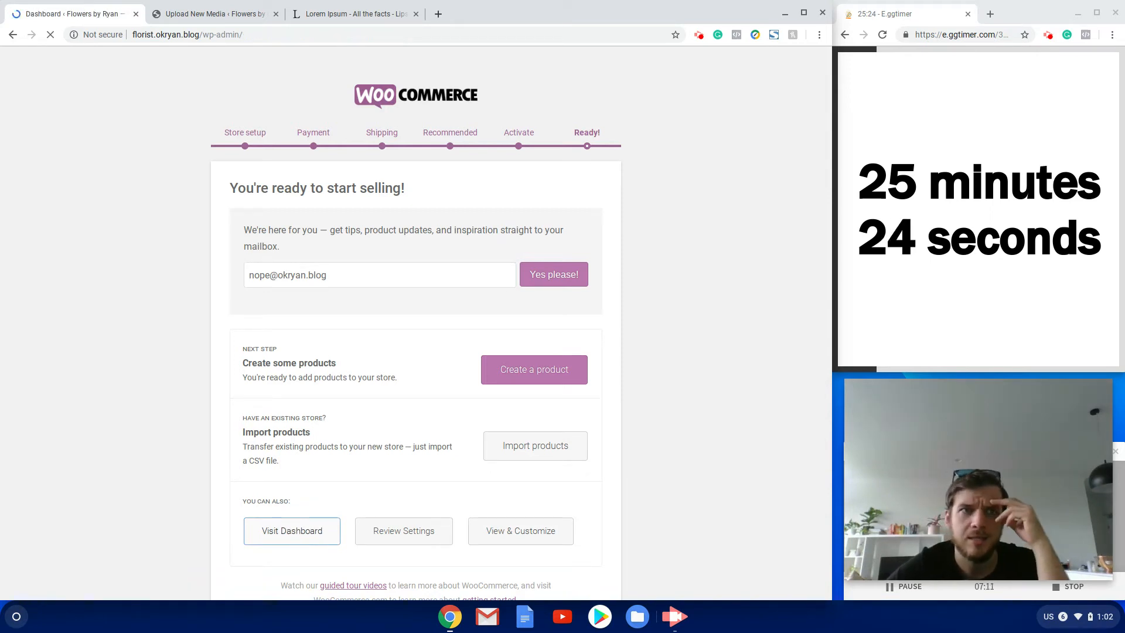
Check the image uploads in the Upload New Media tab, reload that page and open the Media Library.
left_click(253, 7)
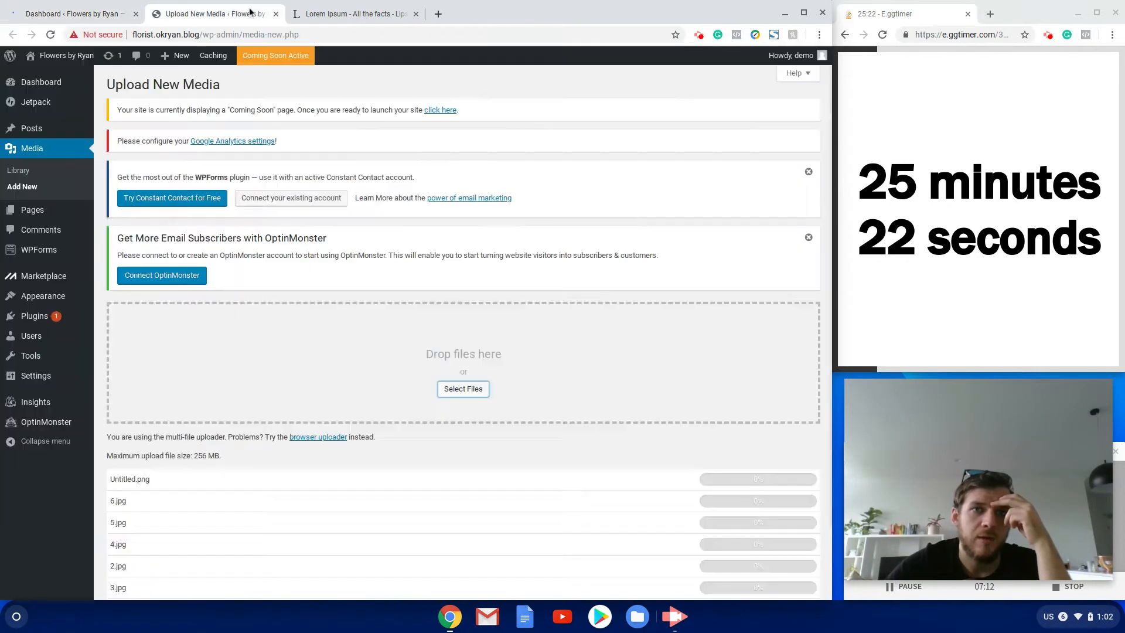
scroll(589, 400, "down", 2)
scroll(583, 410, "up", 2)
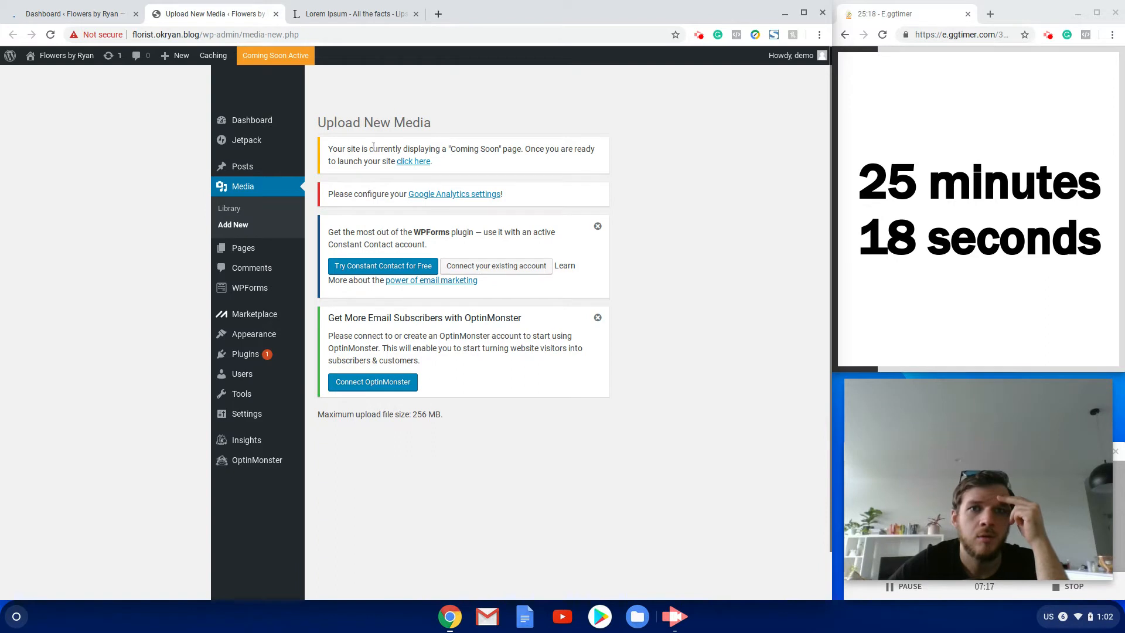
left_click(49, 35)
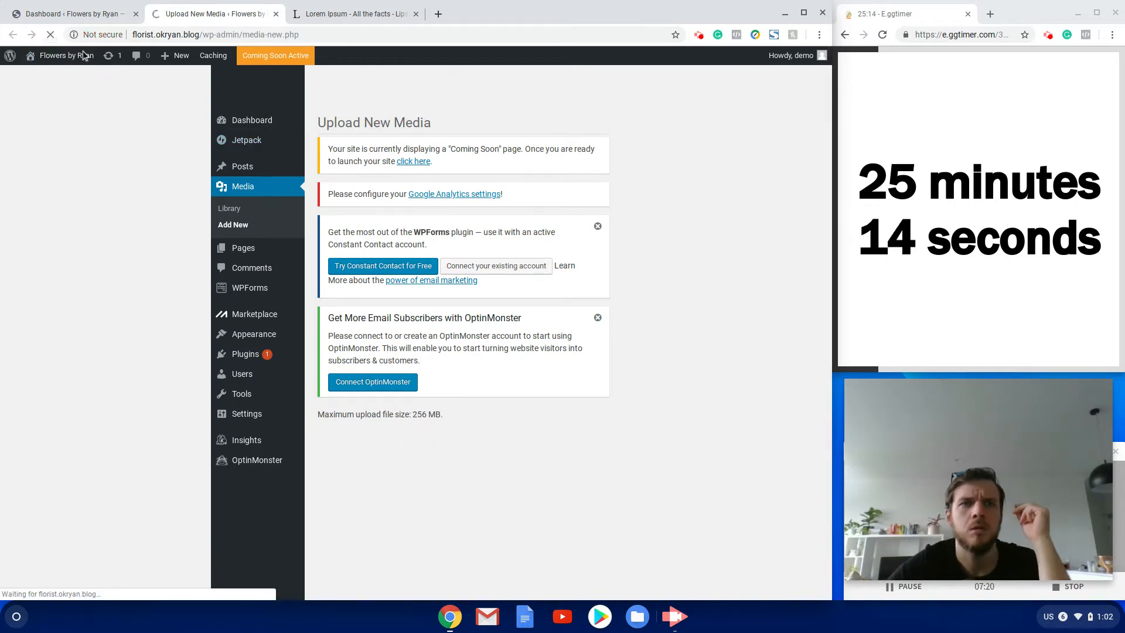
left_click(94, 14)
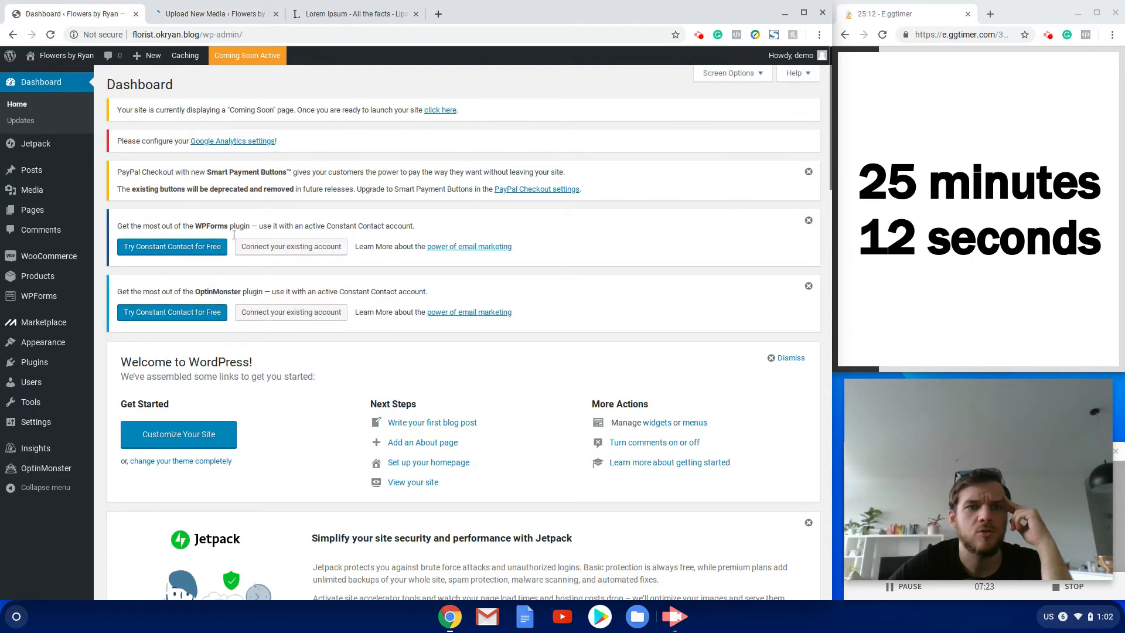
left_click(212, 13)
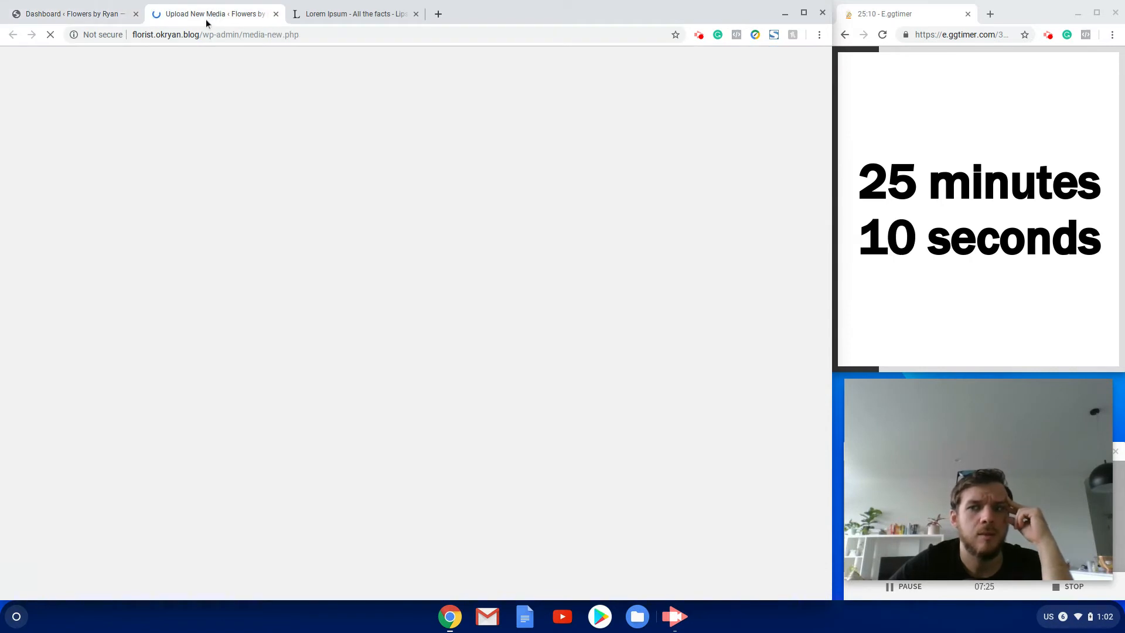
scroll(279, 344, "down", 3)
scroll(277, 333, "up", 3)
left_click(41, 174)
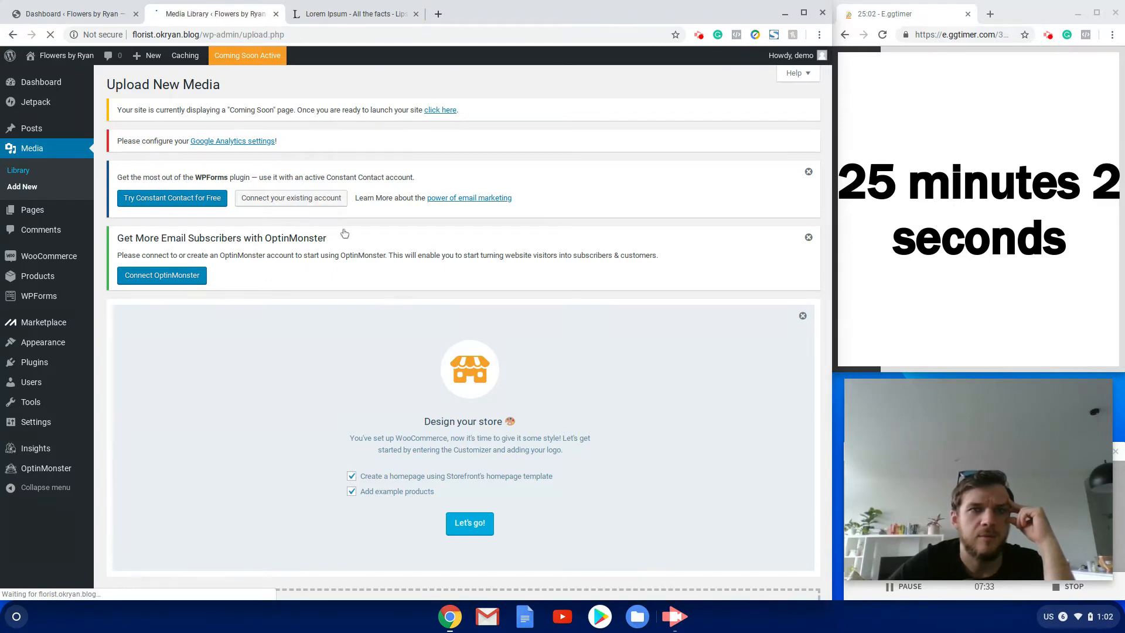
Open the WooCommerce settings in the Dashboard tab and, while they load, check the uploaded images in the Media Library tab.
left_click(49, 10)
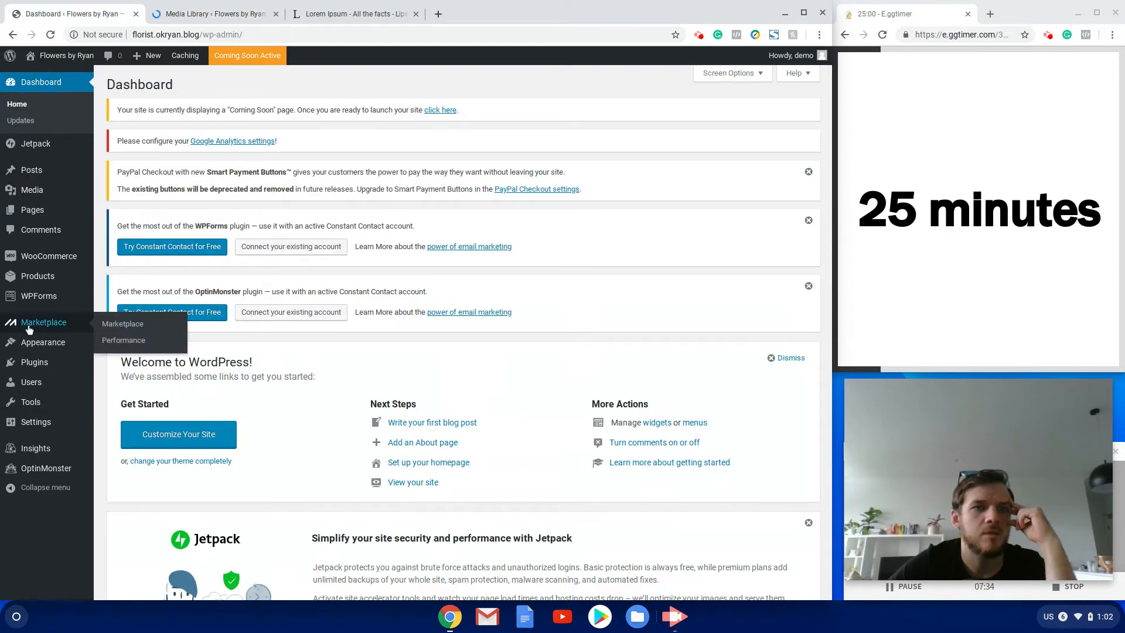
mouse_move(82, 258)
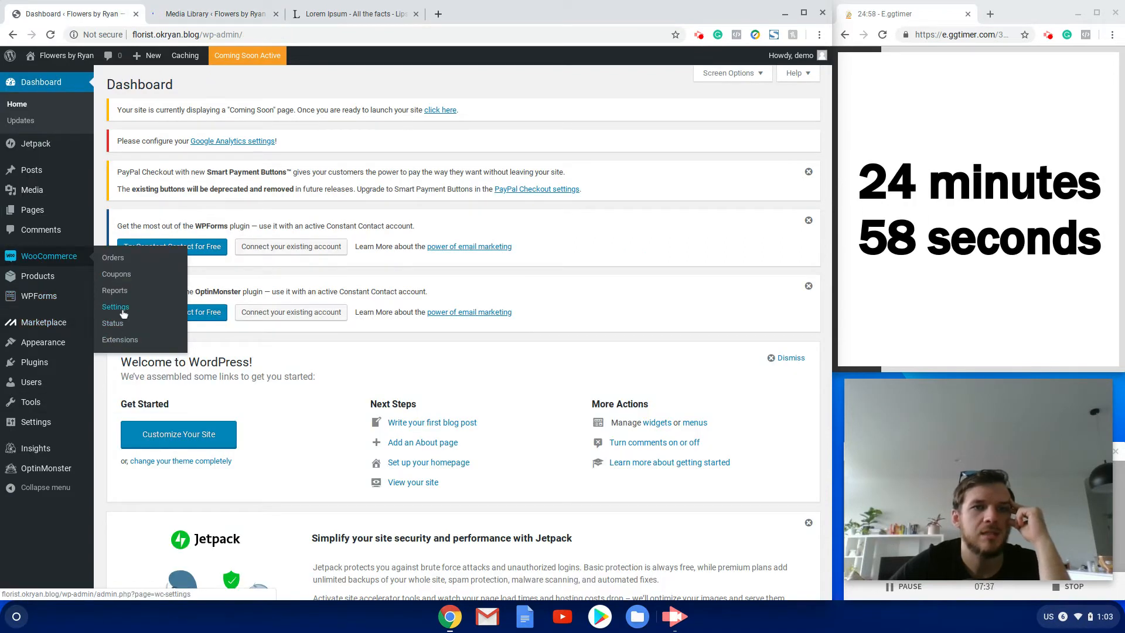
left_click(183, 20)
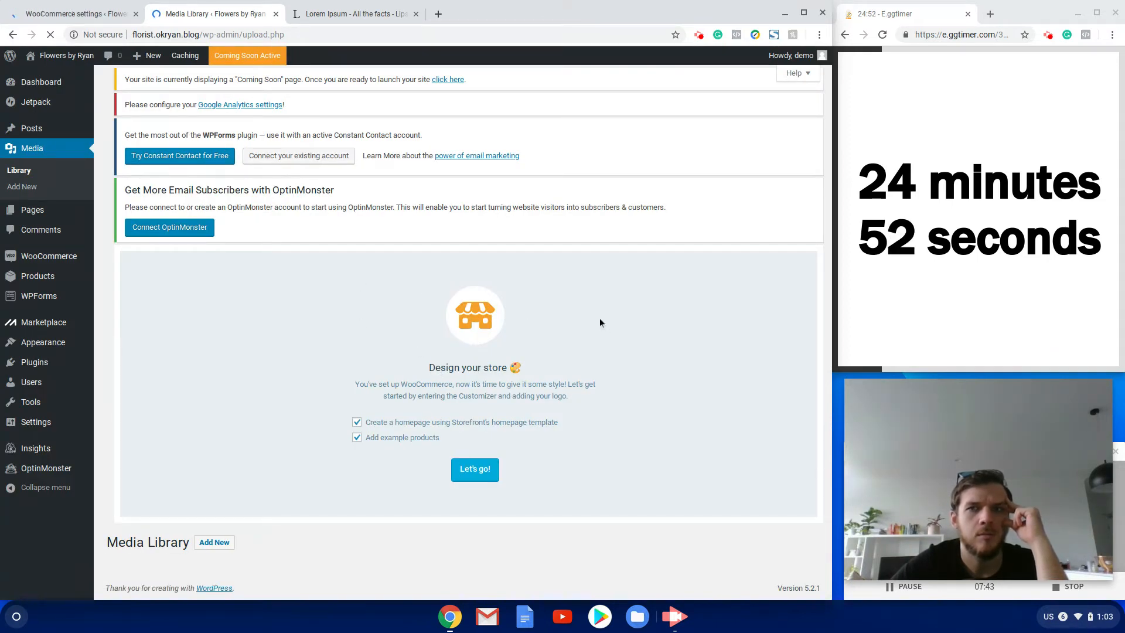
scroll(350, 348, "down", 2)
scroll(352, 344, "up", 2)
scroll(352, 344, "down", 2)
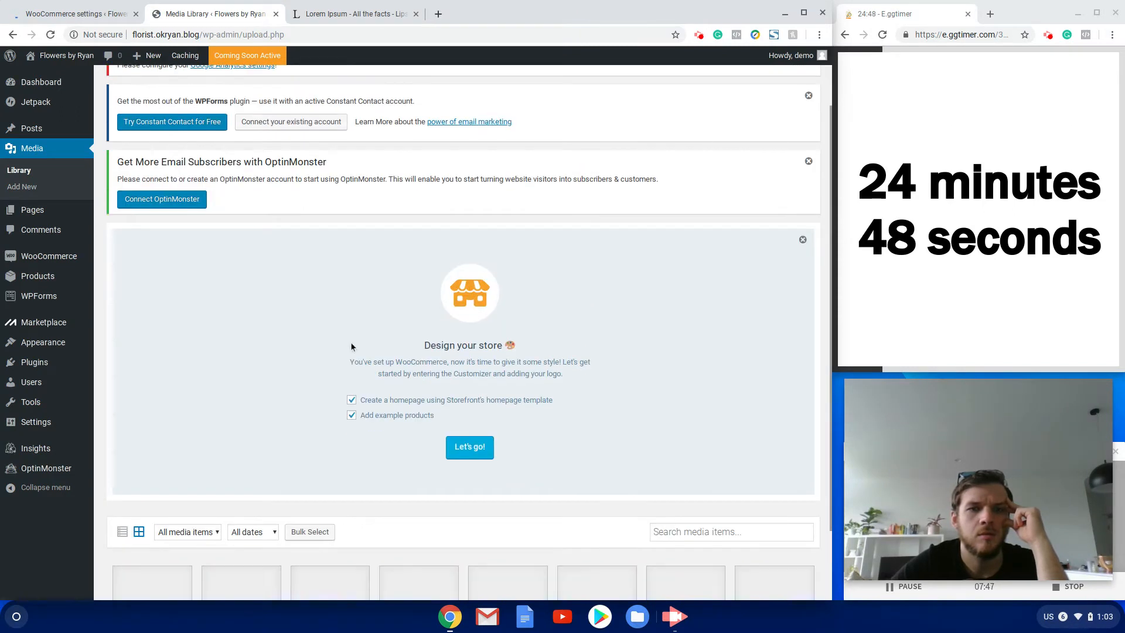
scroll(352, 349, "down", 2)
In the general WooCommerce settings, restrict the selling locations to specific countries, choose Australia only, and save the changes.
left_click(50, 12)
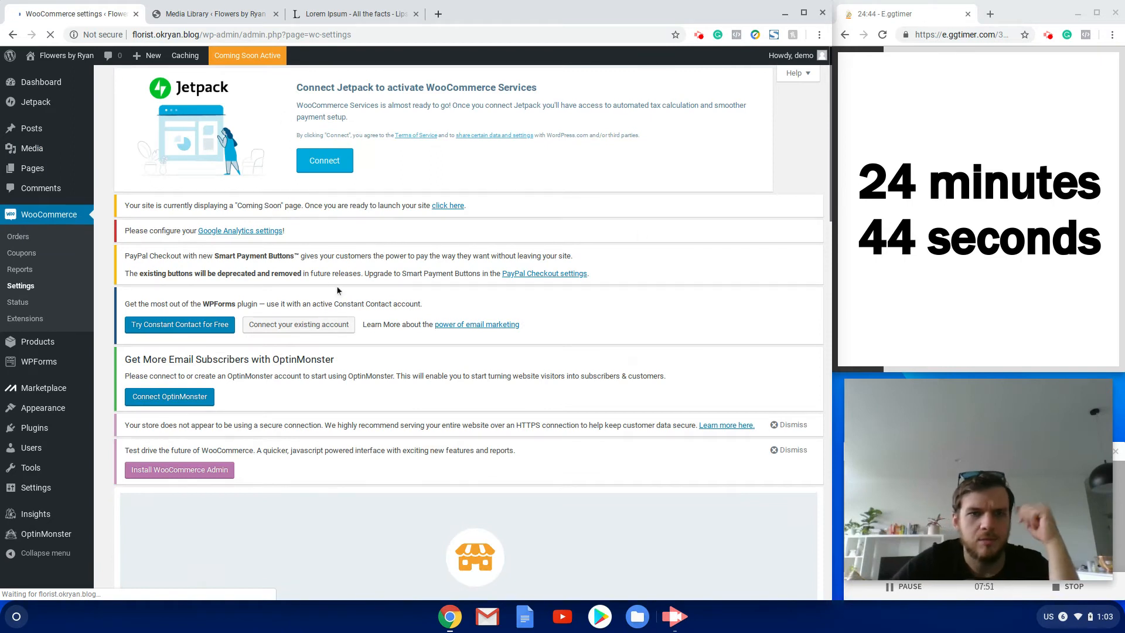
scroll(344, 273, "down", 15)
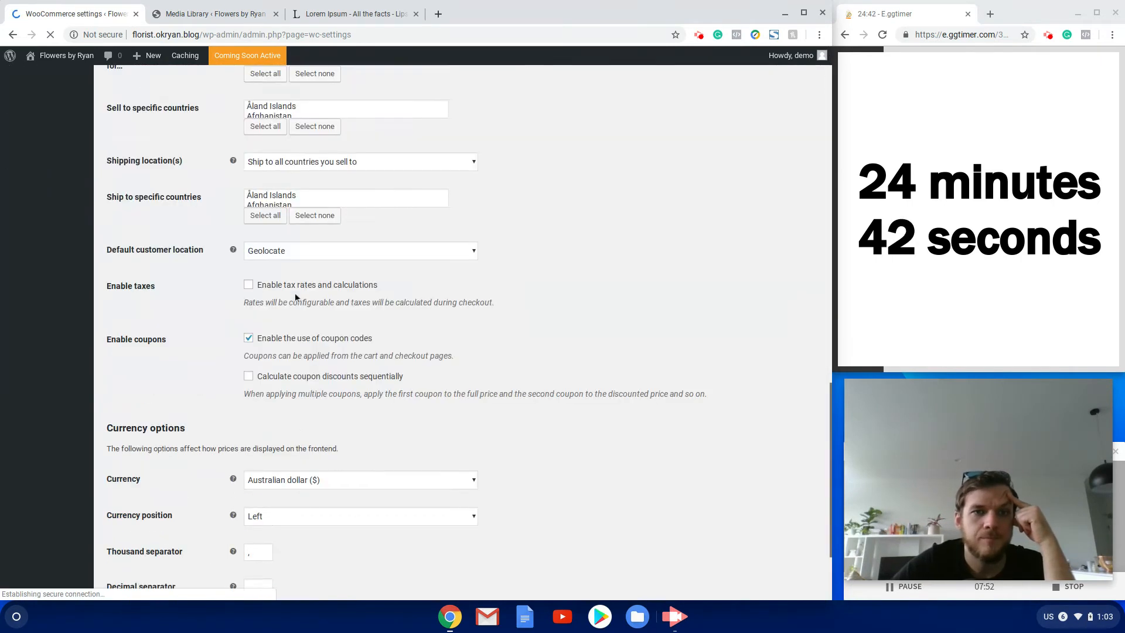
scroll(317, 197, "up", 3)
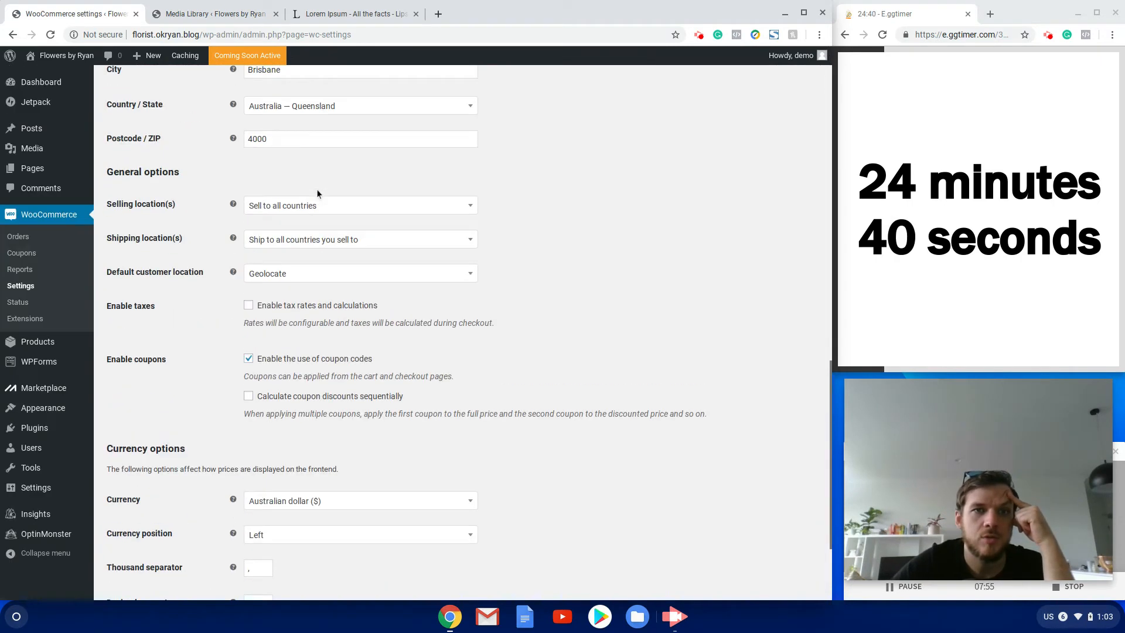
left_click(331, 214)
left_click(302, 261)
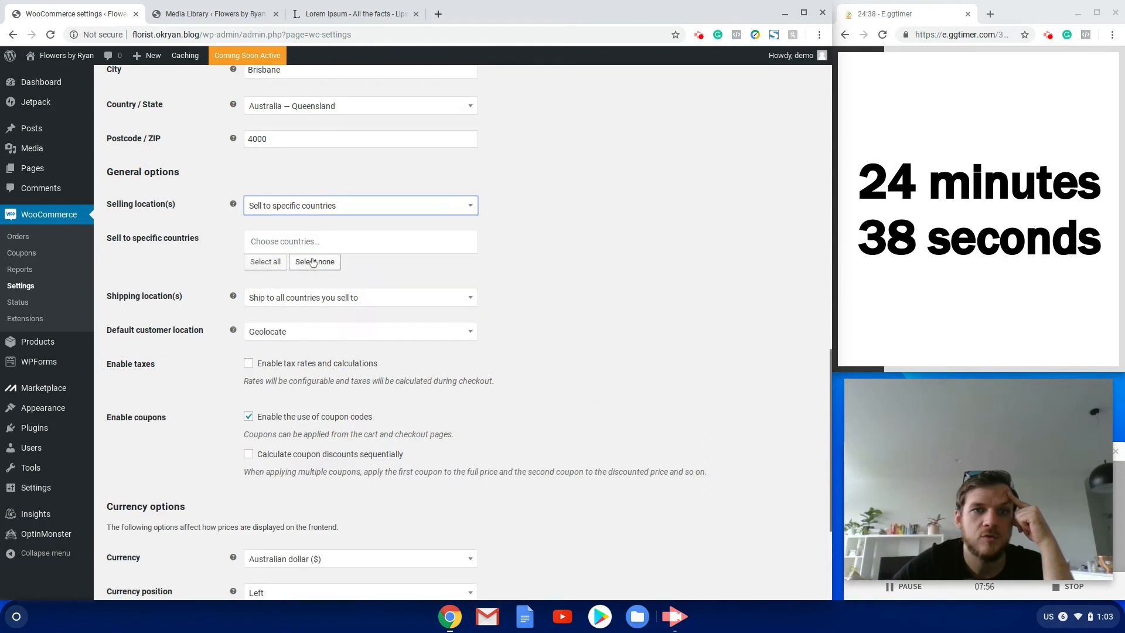
left_click(299, 242)
type("aus")
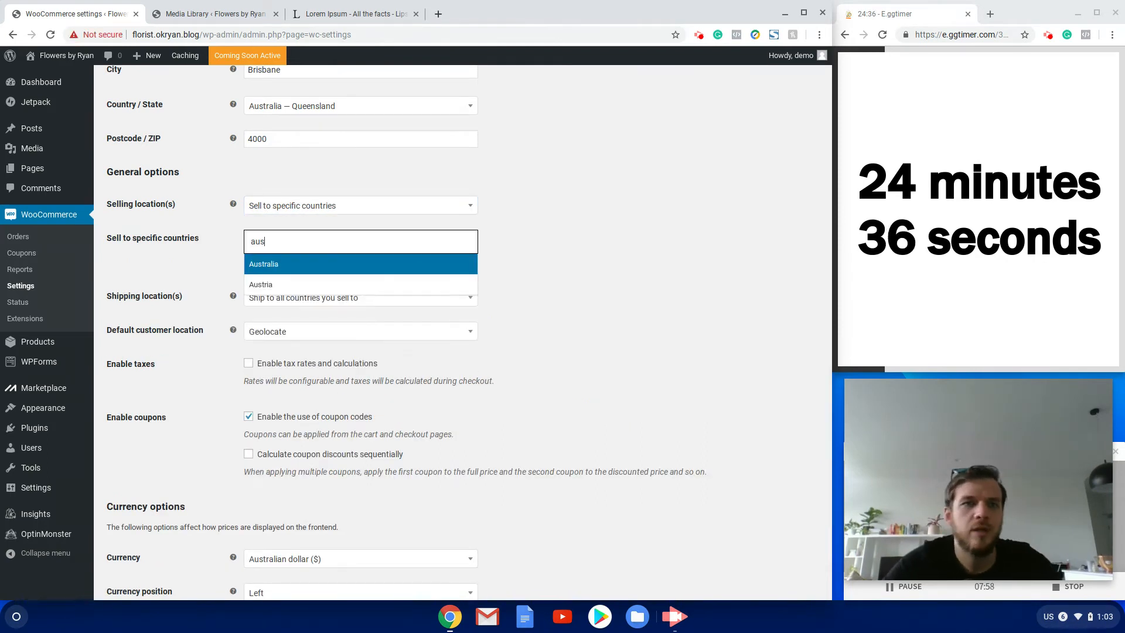
left_click(298, 267)
scroll(214, 433, "down", 4)
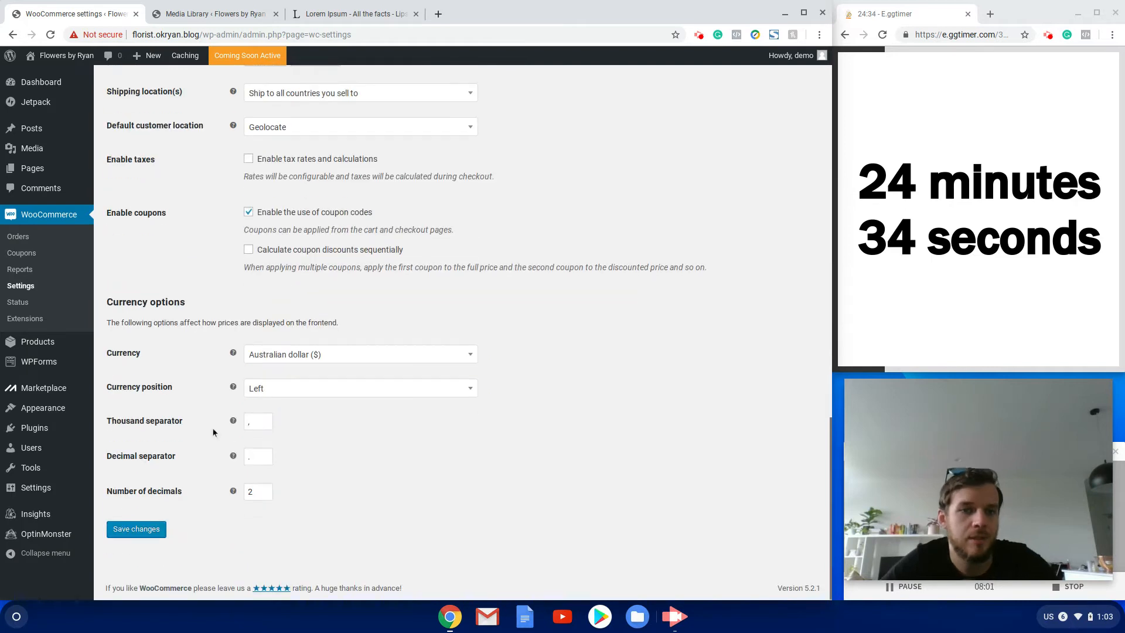
left_click(145, 538)
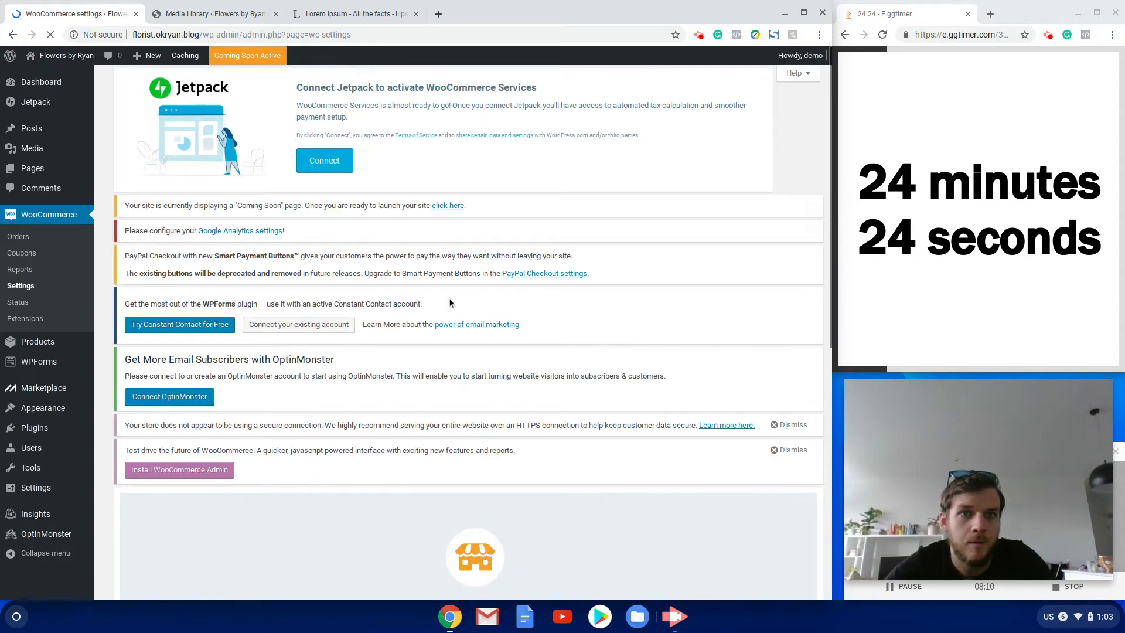
Open the WooCommerce shipping settings and start a new shipping zone.
scroll(443, 303, "down", 7)
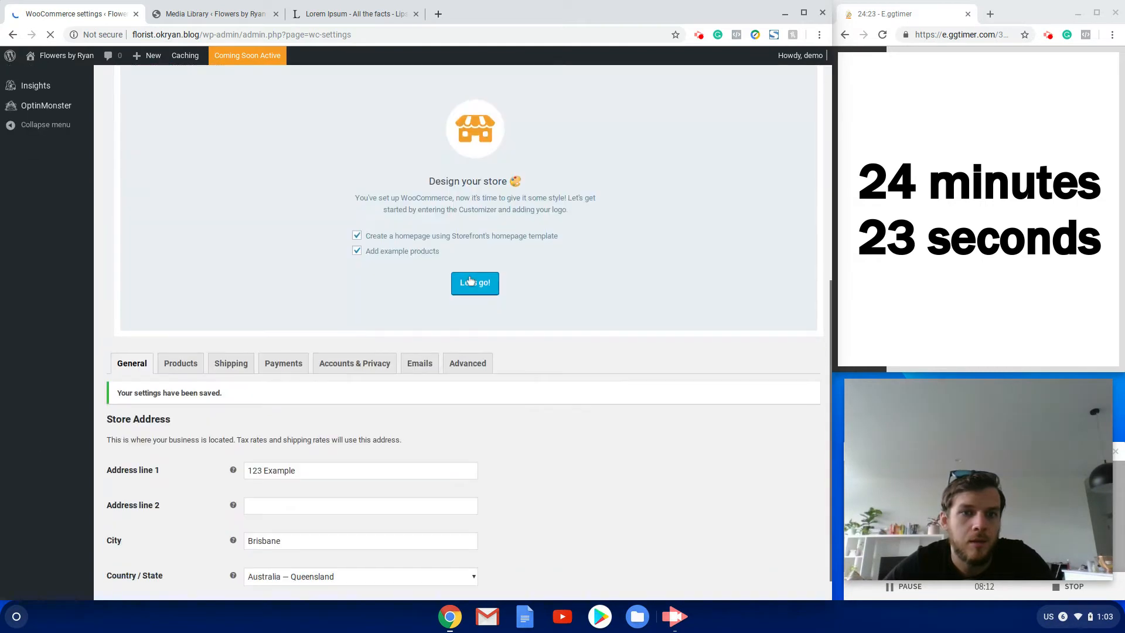
left_click(228, 364)
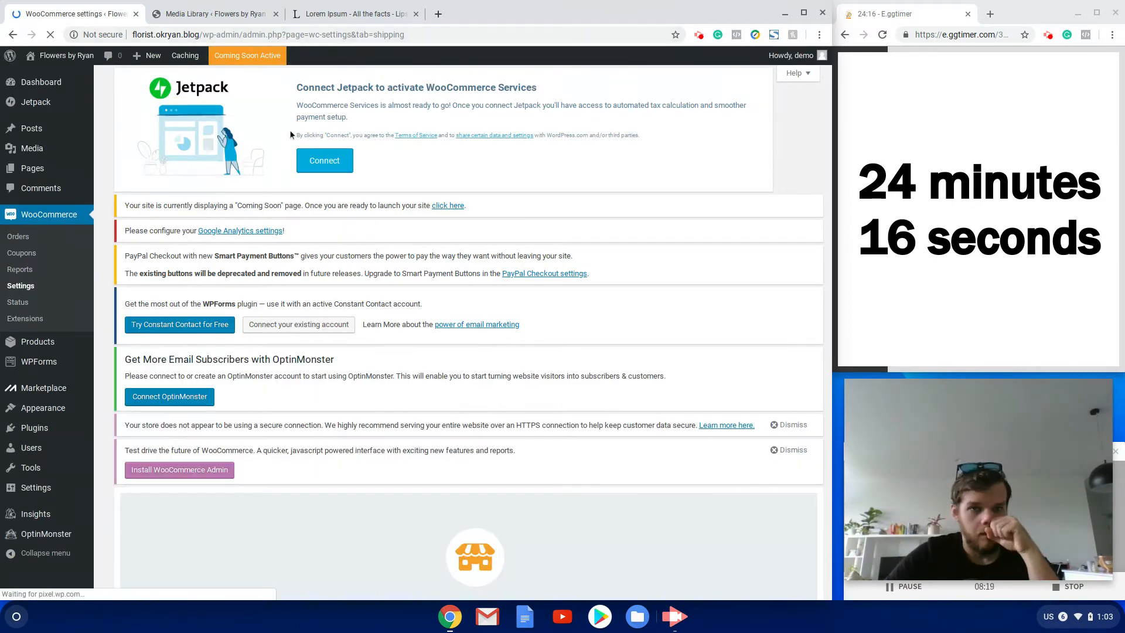
scroll(319, 382, "down", 8)
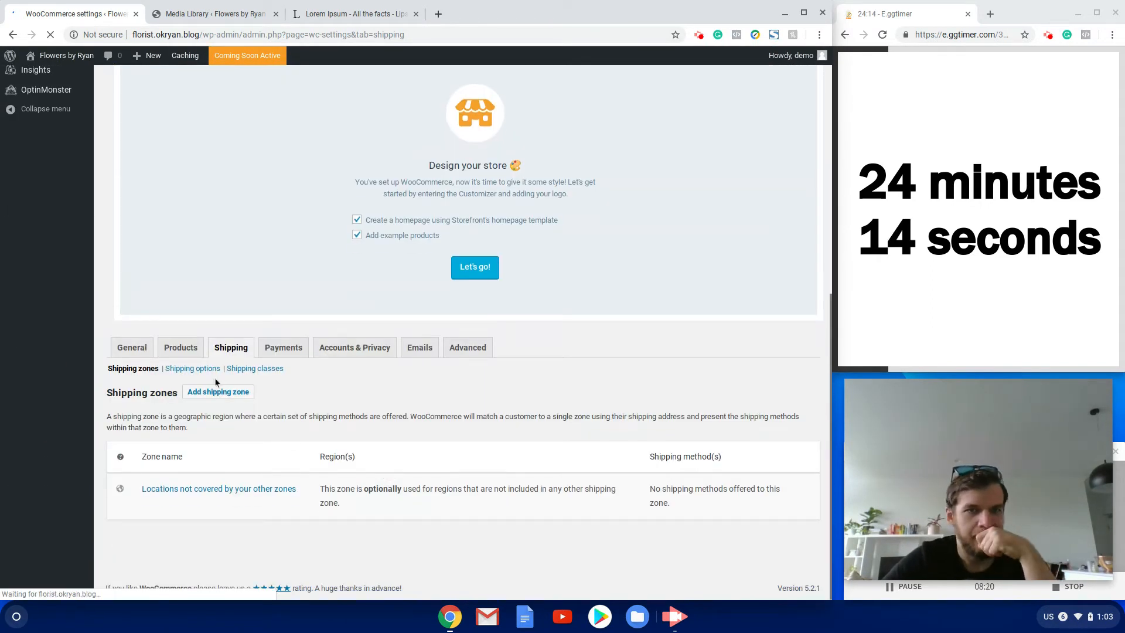
scroll(479, 422, "down", 7)
left_click(223, 397)
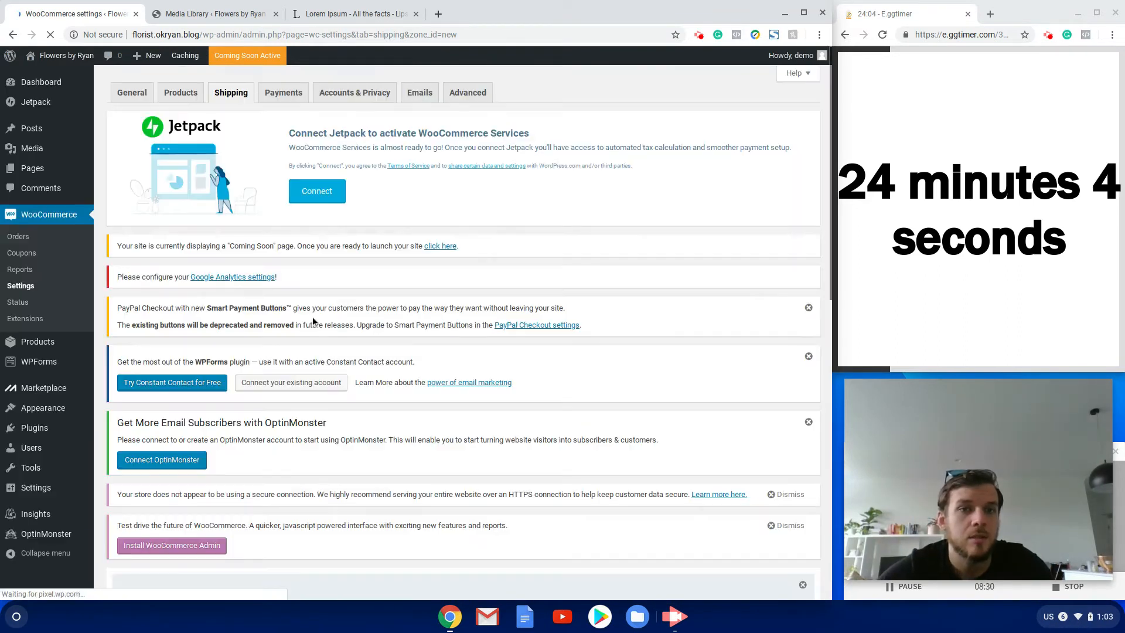
Name the new shipping zone Brisbane and set its zone region to Queensland, Australia.
scroll(421, 492, "down", 10)
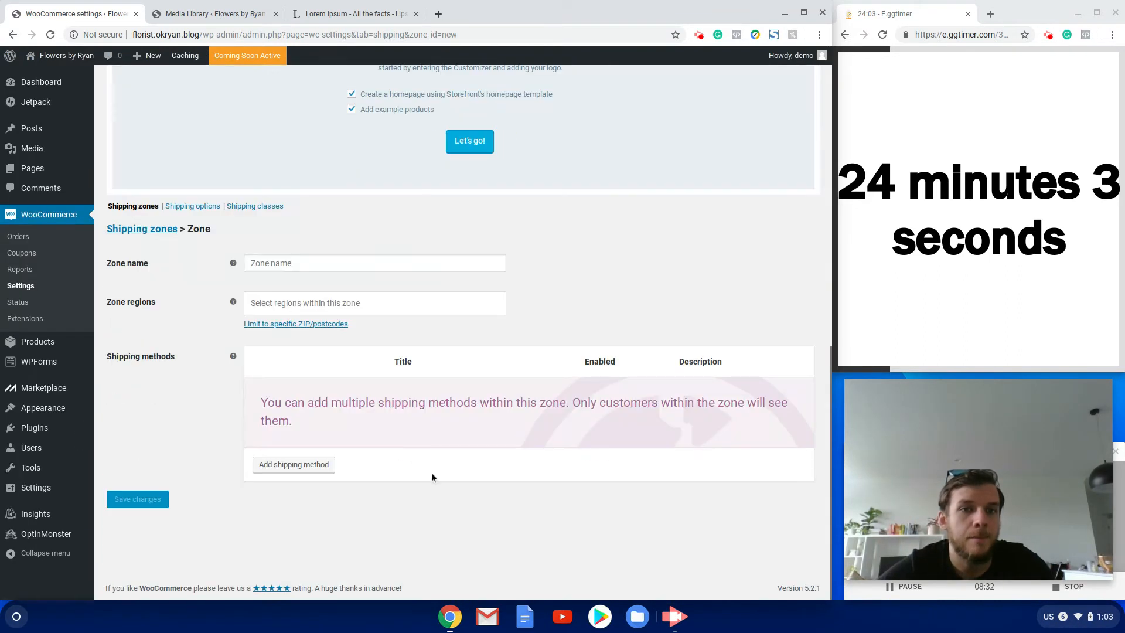
left_click(282, 258)
type("Brisbane")
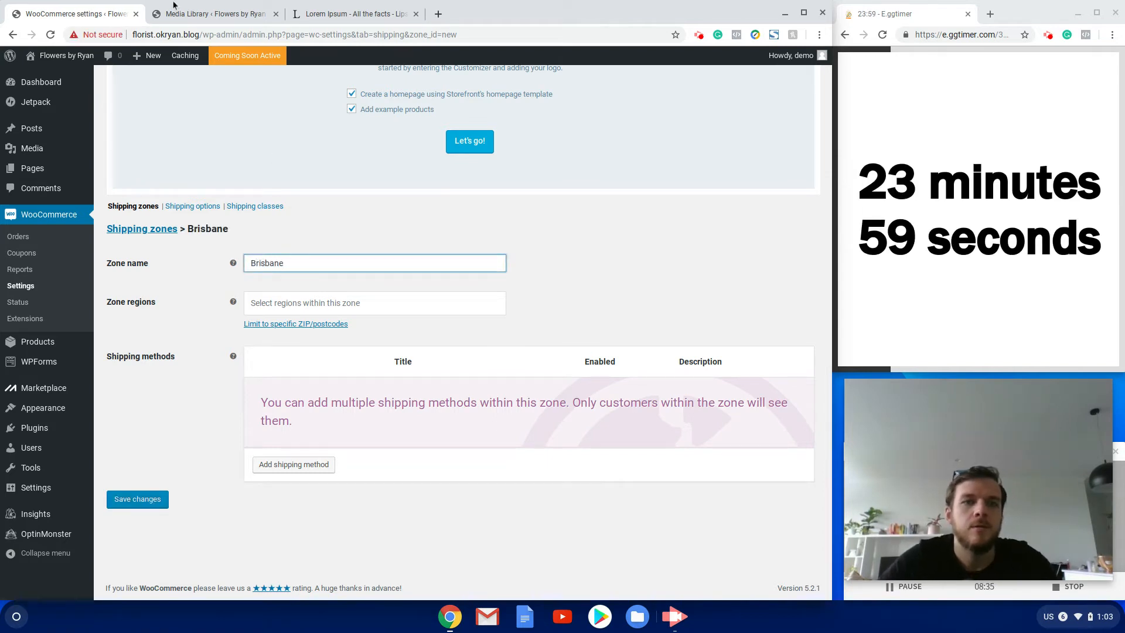
key("Tab")
type("Que")
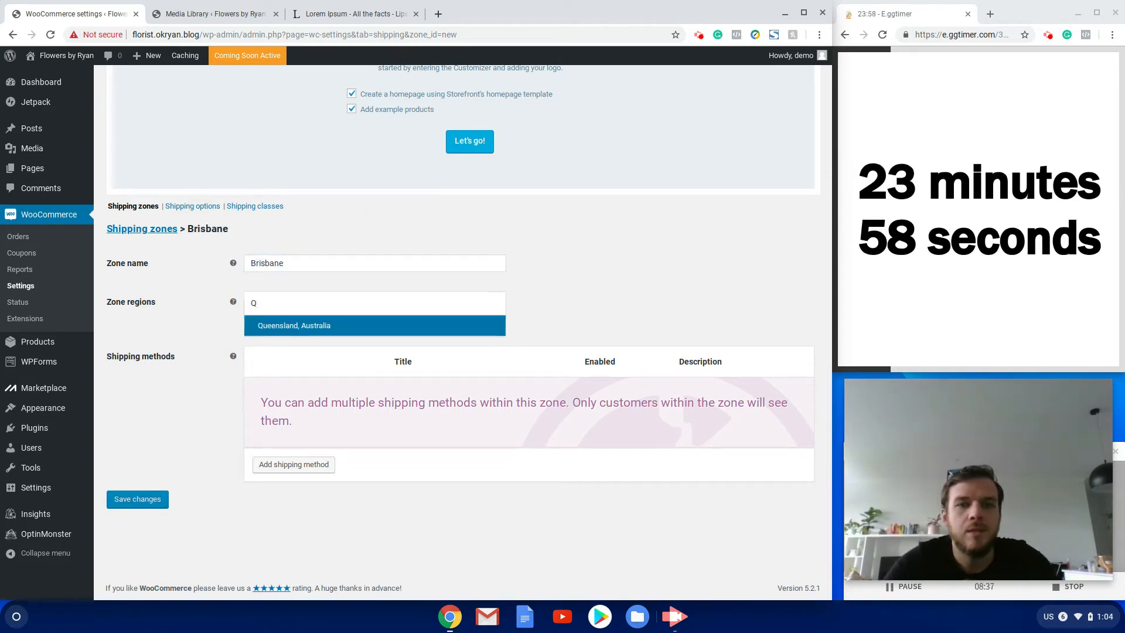
left_click(389, 325)
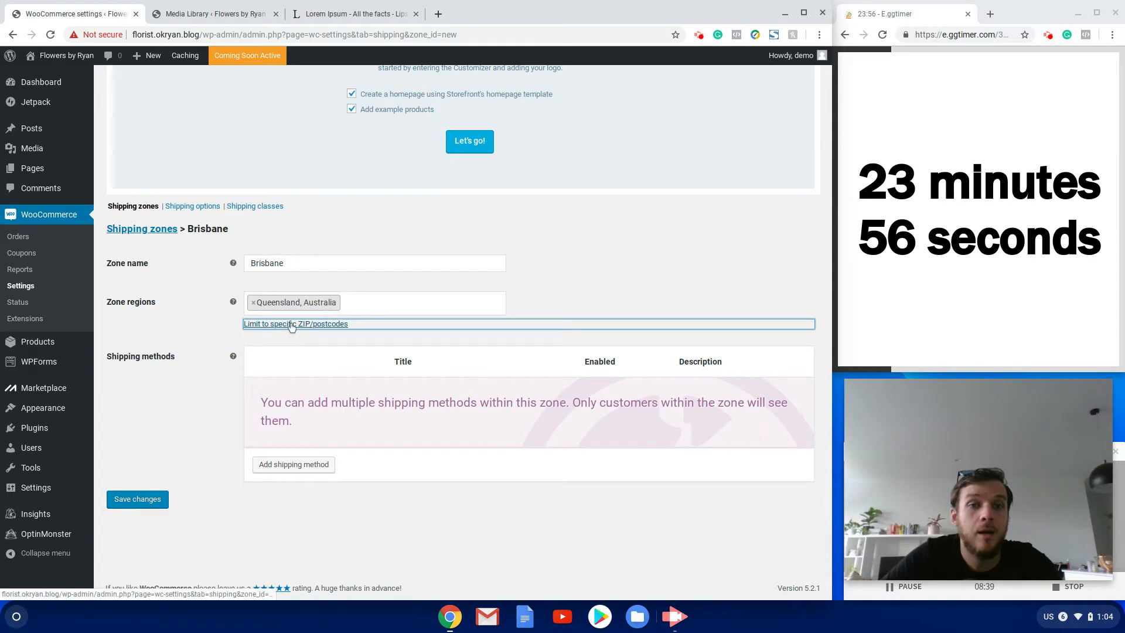
Limit the Brisbane zone to the postcode range 4000...4179.
left_click(289, 324)
left_click(324, 348)
type("4000...")
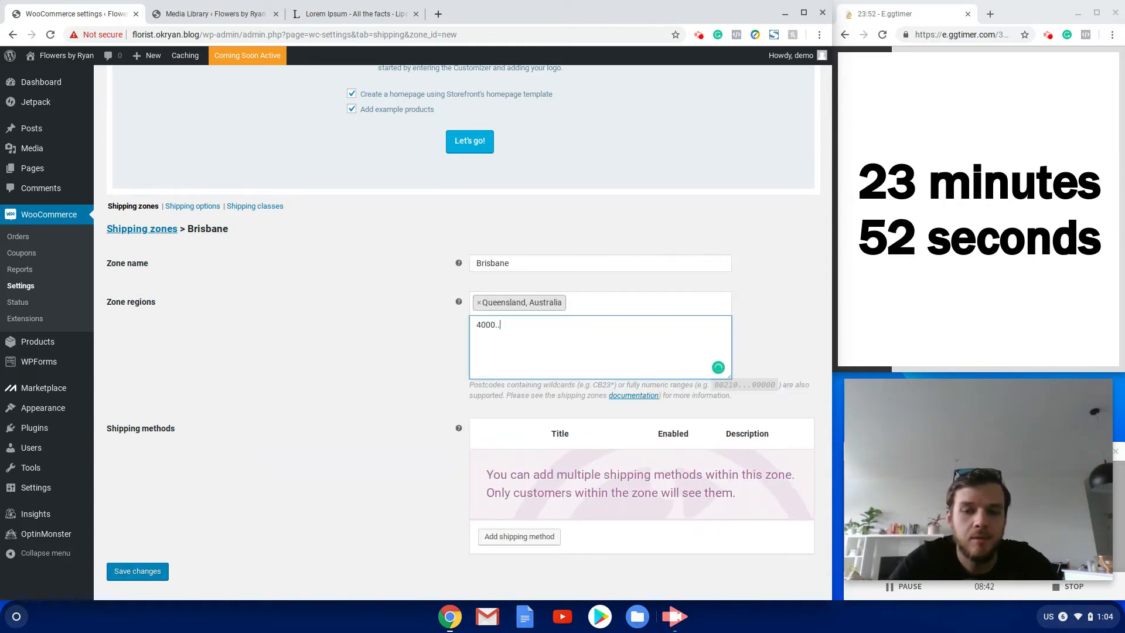
type("4178")
type("9")
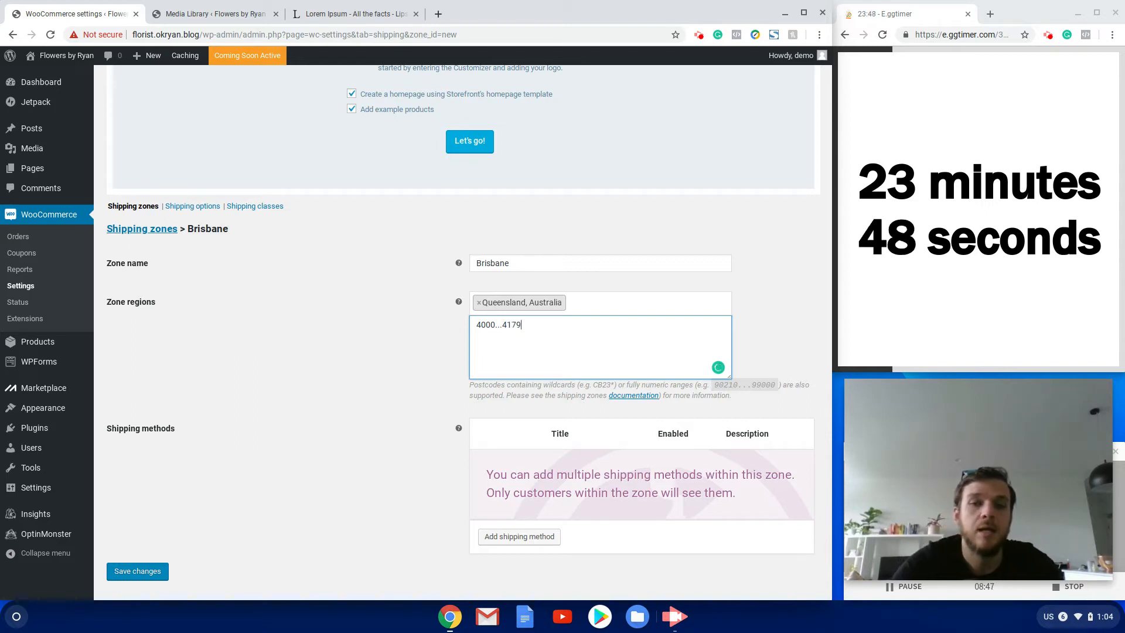
Add two Flat rate shipping methods to the Brisbane zone.
left_click(556, 537)
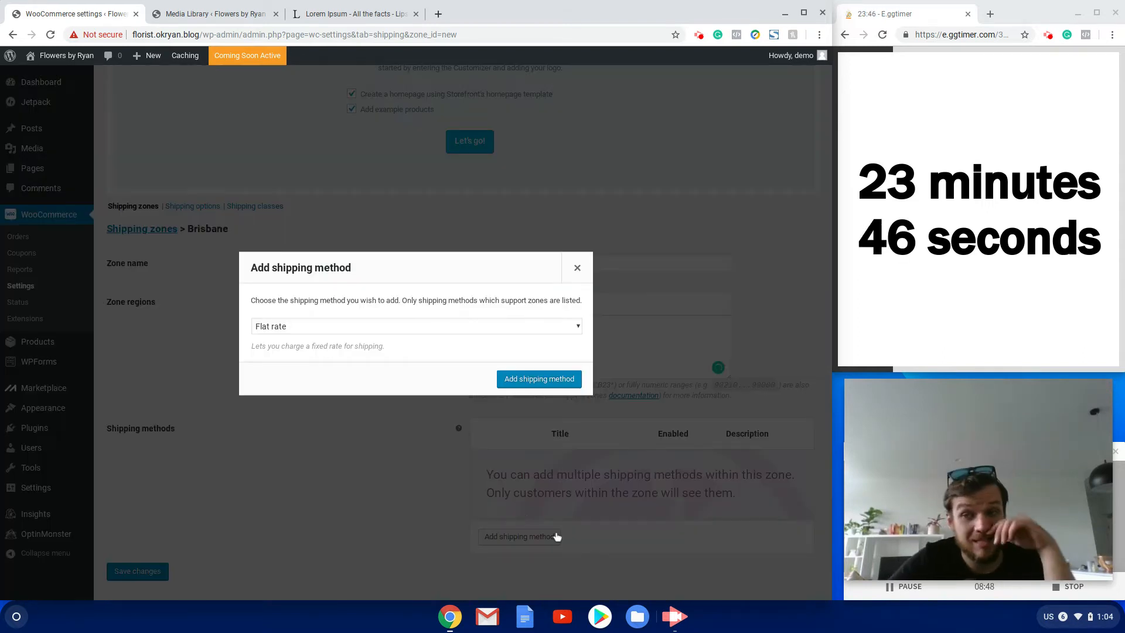
left_click(515, 379)
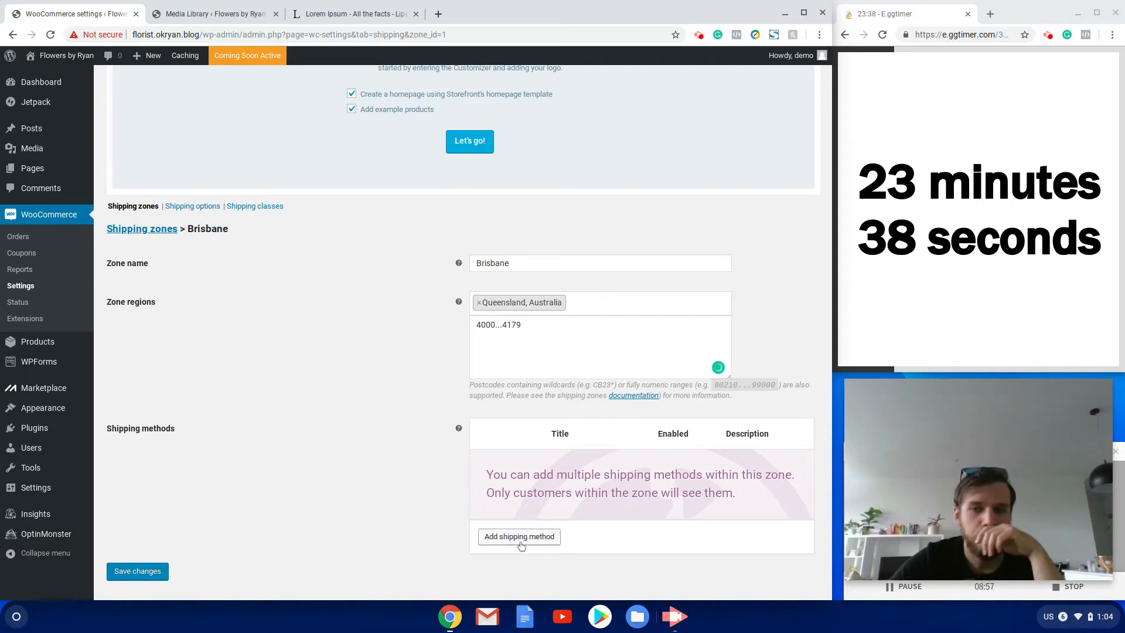
left_click(520, 513)
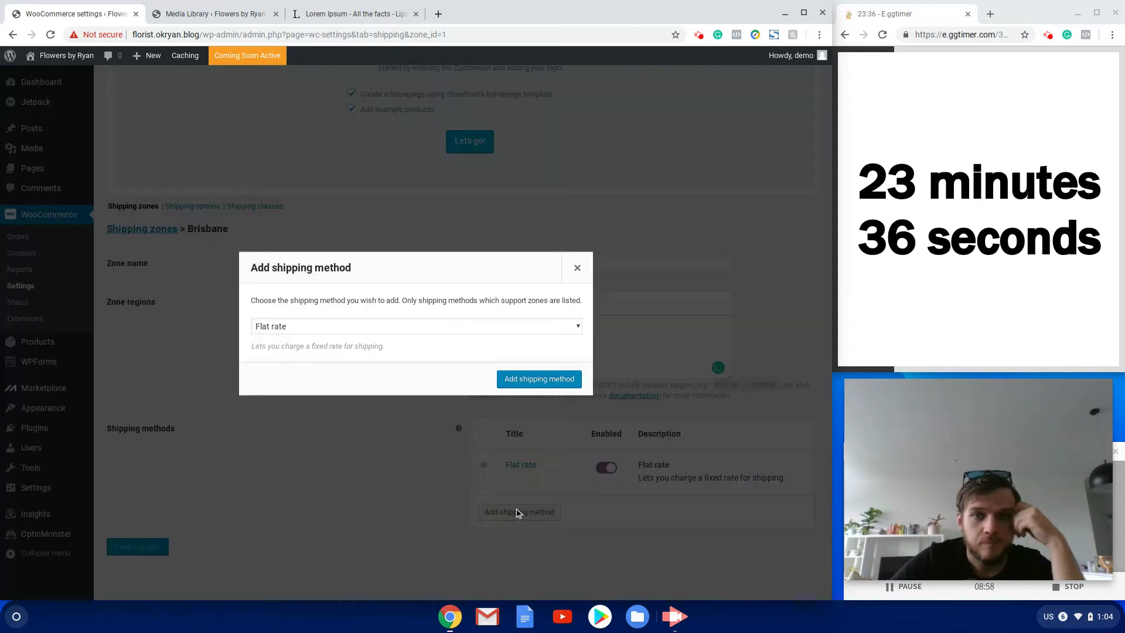
left_click(548, 392)
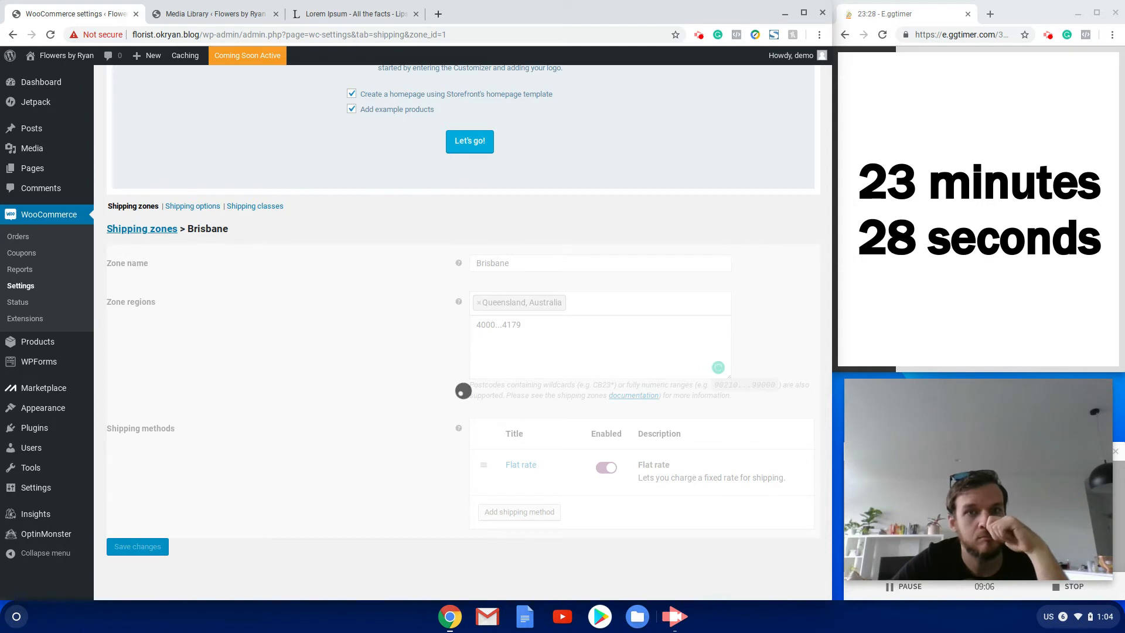
Add a Local pickup shipping method to the Brisbane zone.
left_click(527, 560)
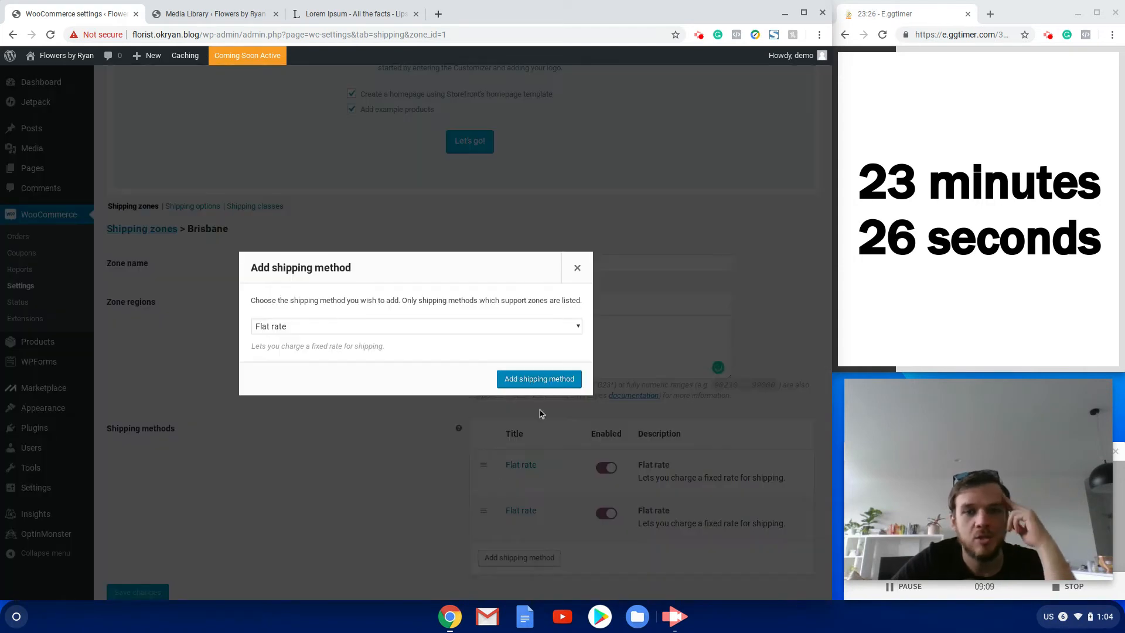
left_click(452, 326)
left_click(339, 382)
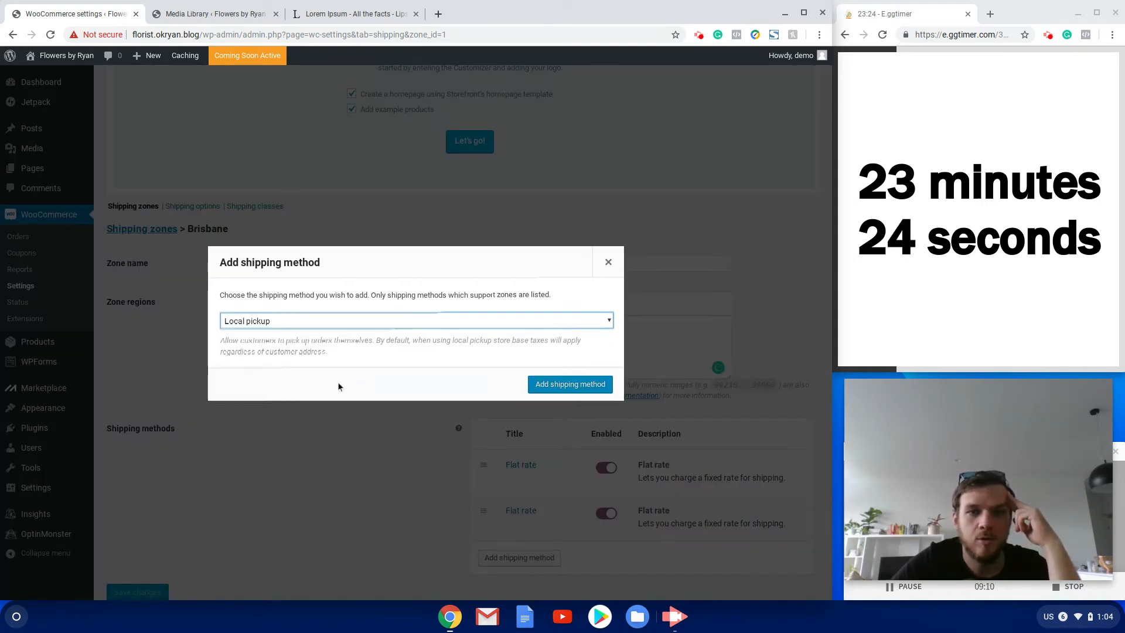
left_click(563, 387)
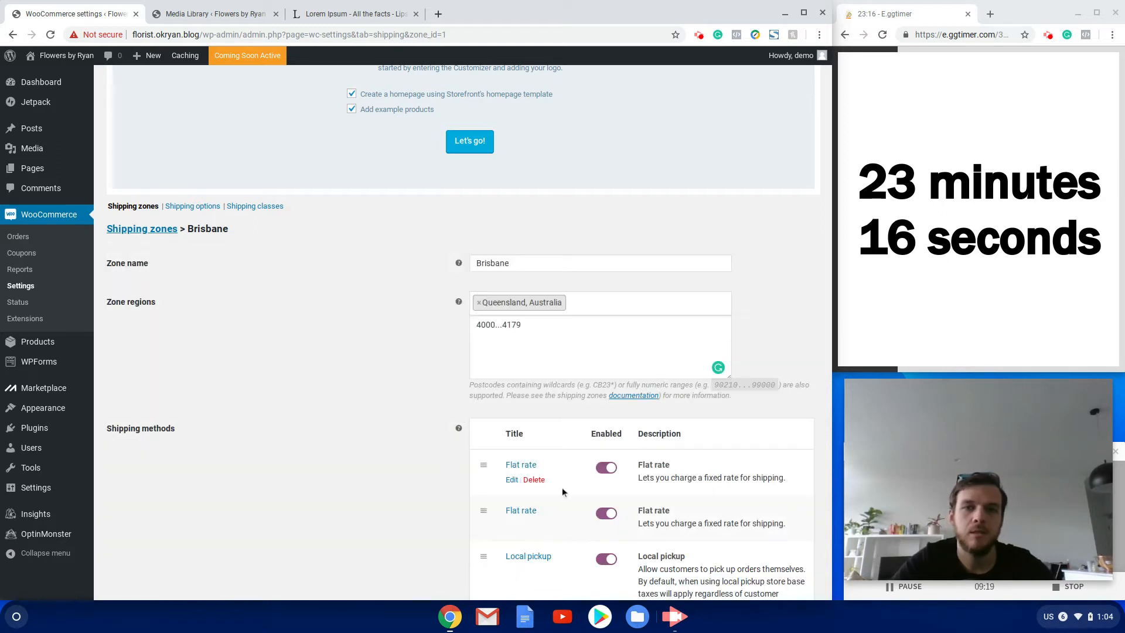
Open the first Flat rate method's settings and change its method title to Express Shipping.
left_click(510, 481)
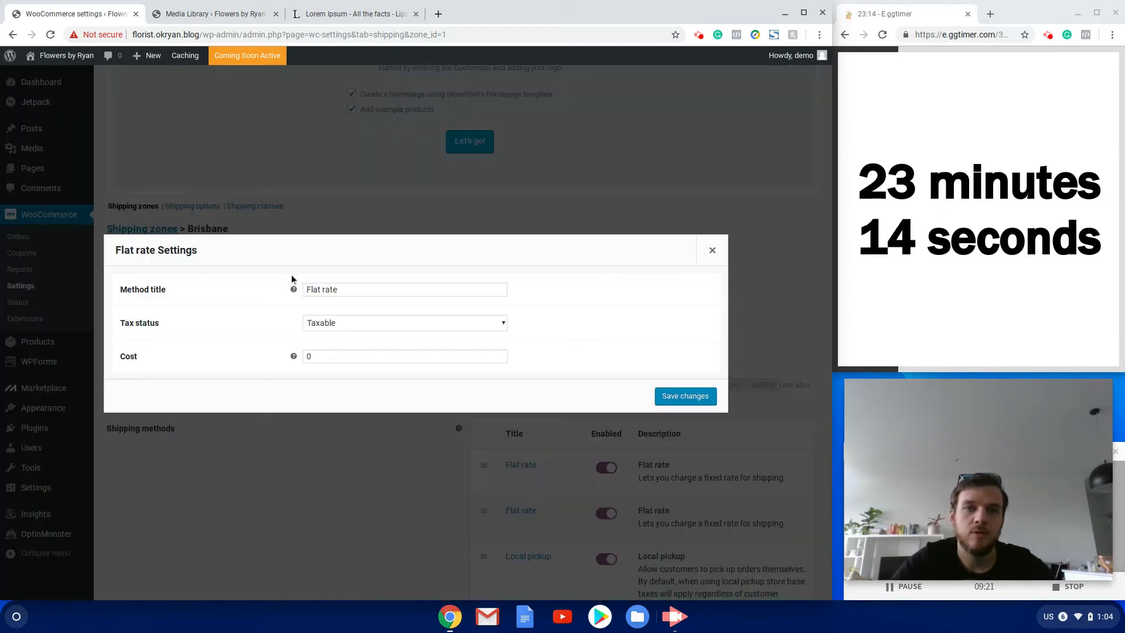
triple_click(349, 290)
type("Exa")
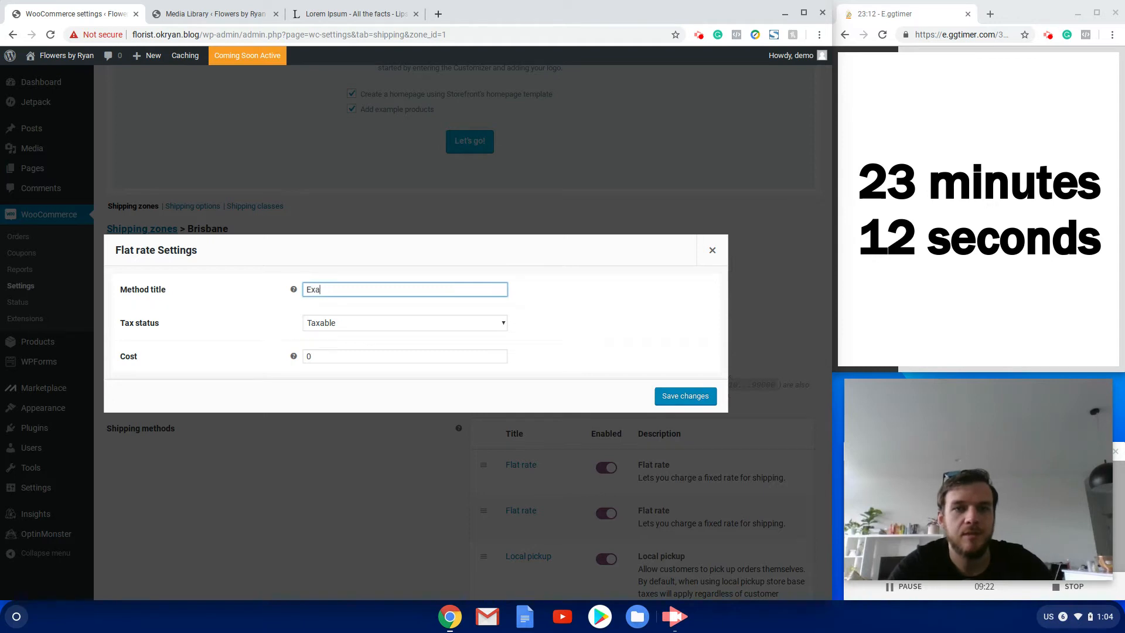
type("ress SH")
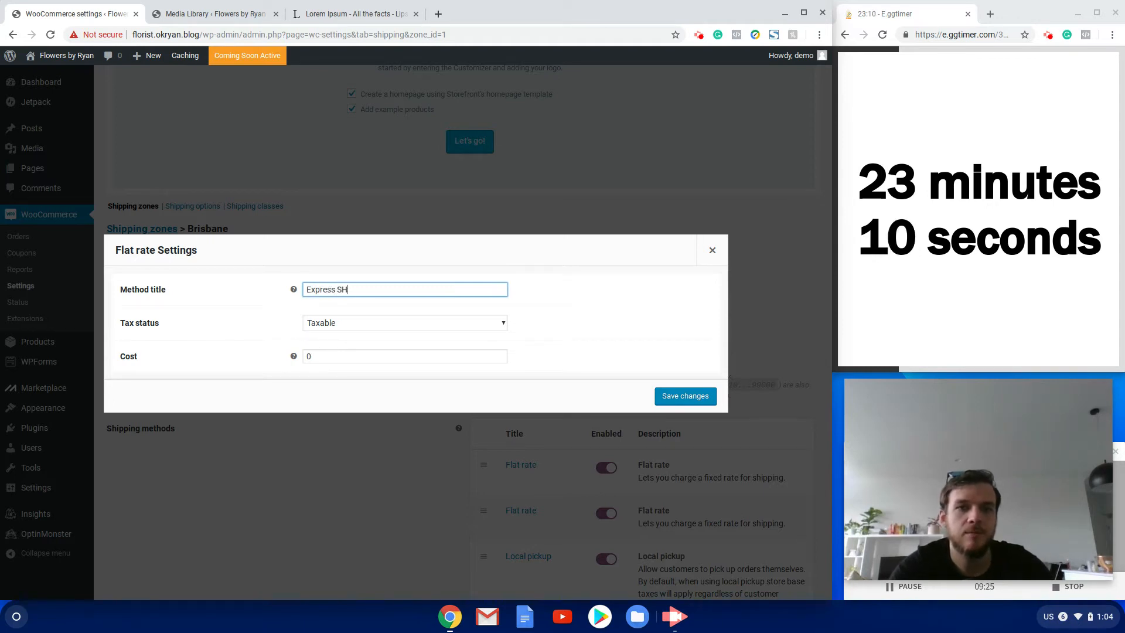
key("BackSpace")
key("BackSpace")
key("BackSpace")
type("hipping")
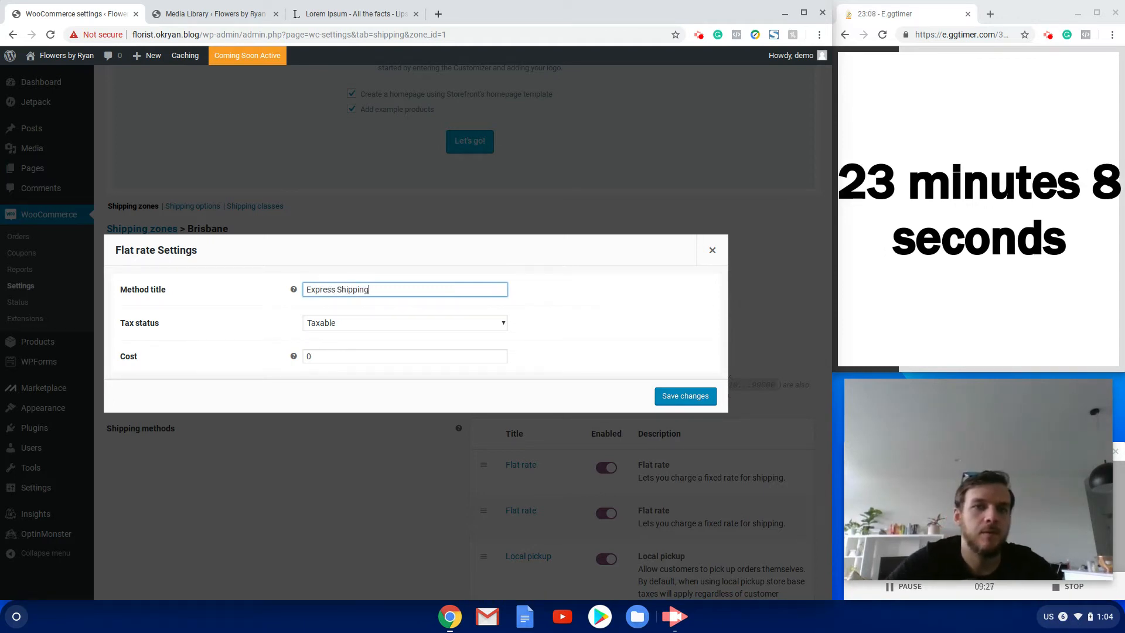
Set the Express Shipping cost to the formula 5 + ( 5 * [qty] ) and save the method's changes.
left_click(348, 357)
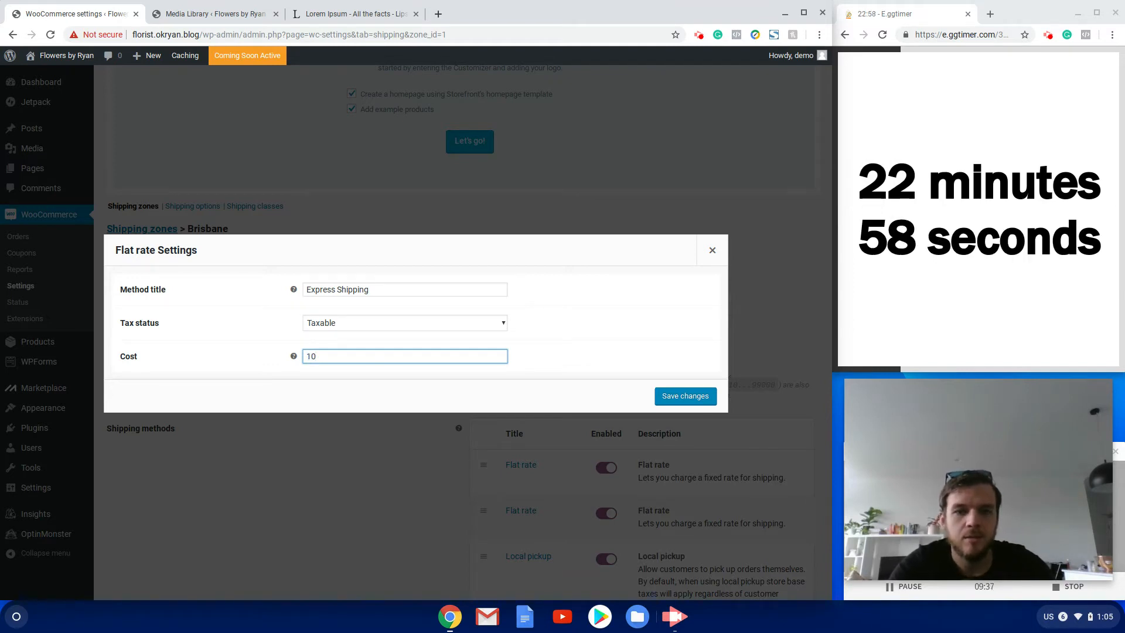
type("+")
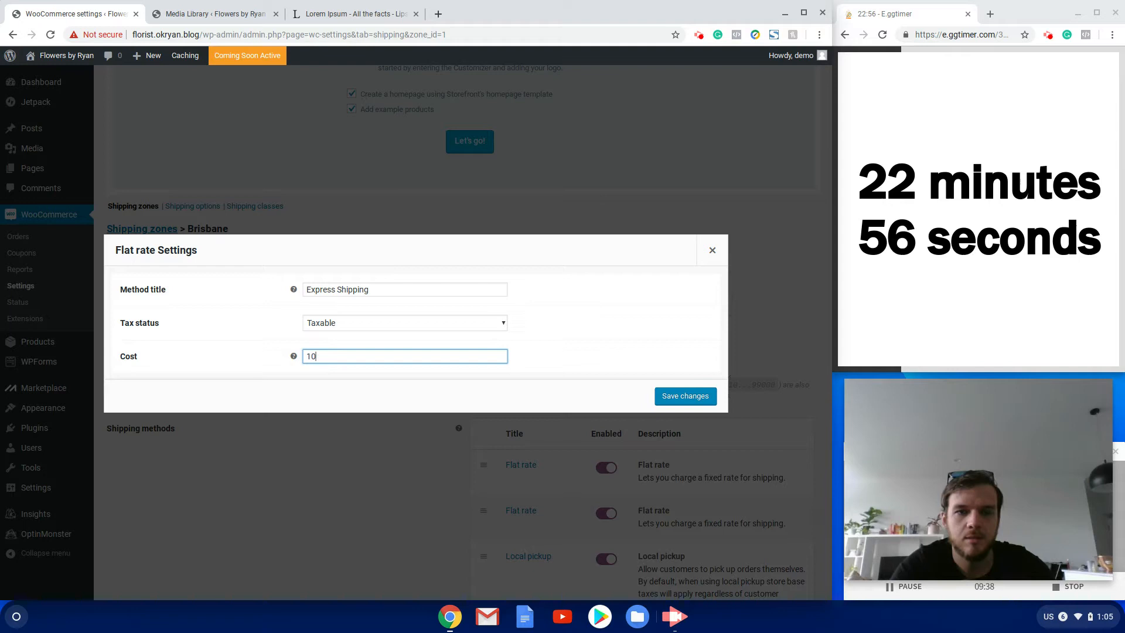
key("BackSpace")
type("5 + (")
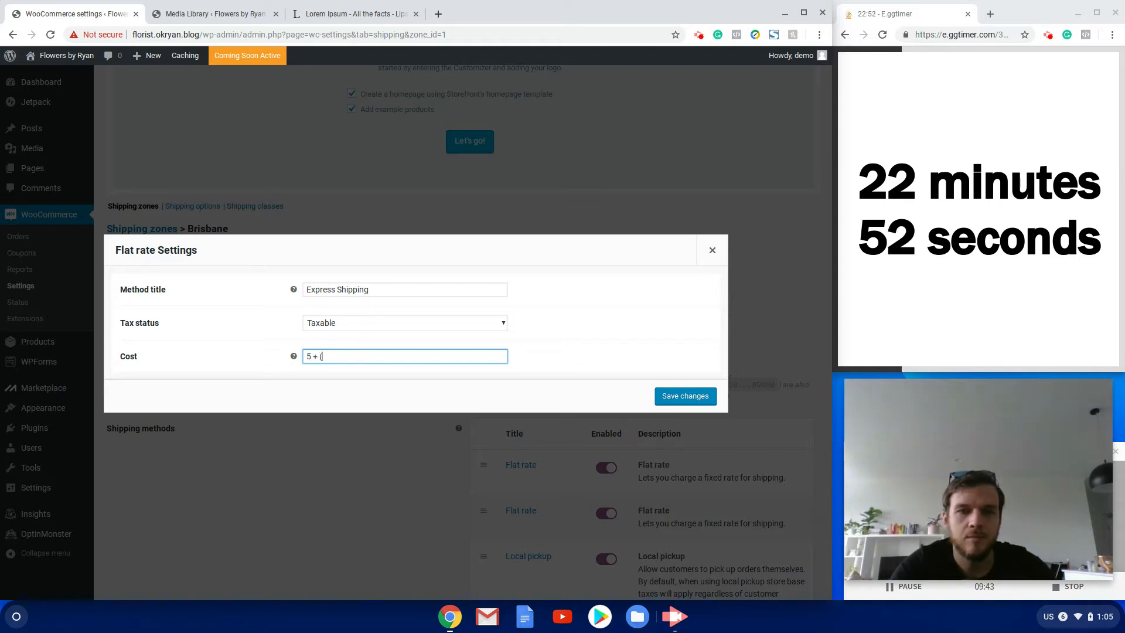
type("1")
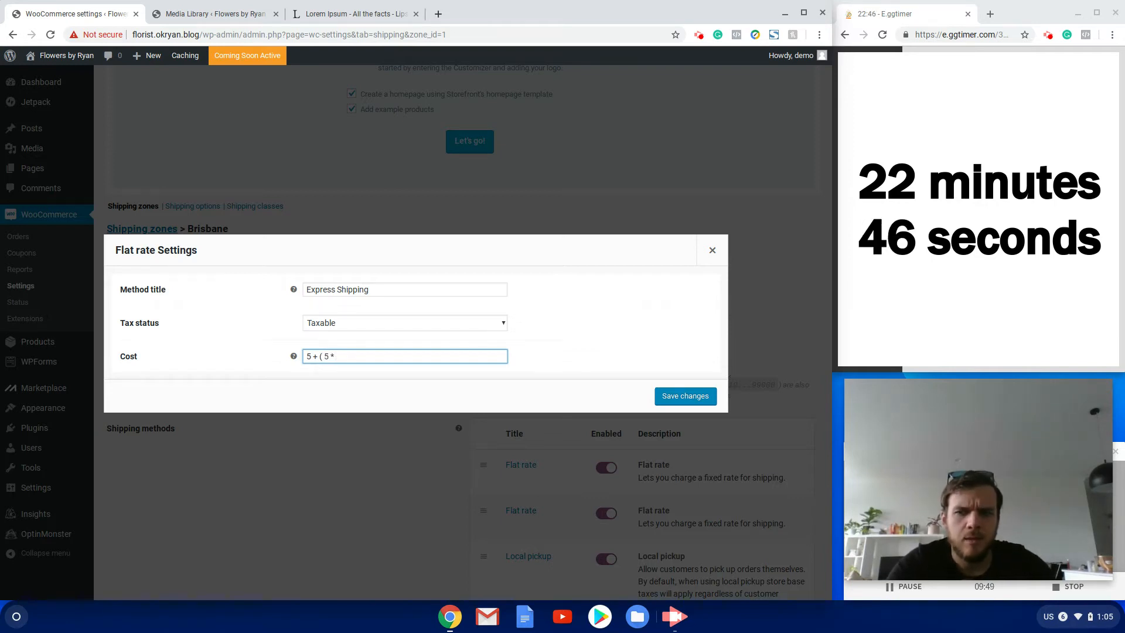
type("[")
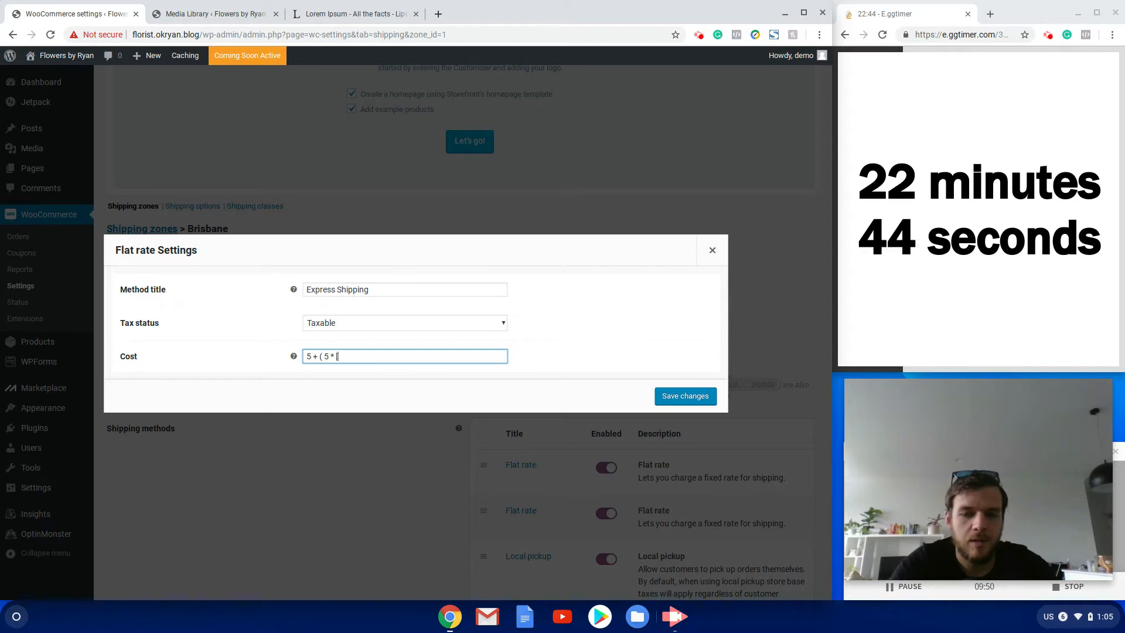
type("qty] )")
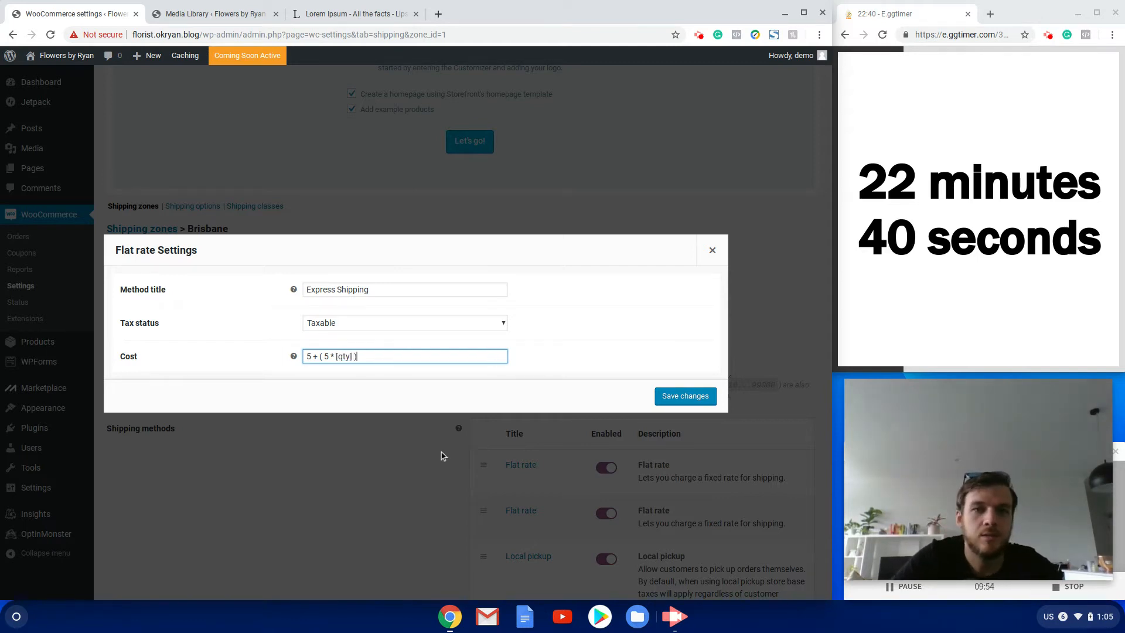
left_click(686, 397)
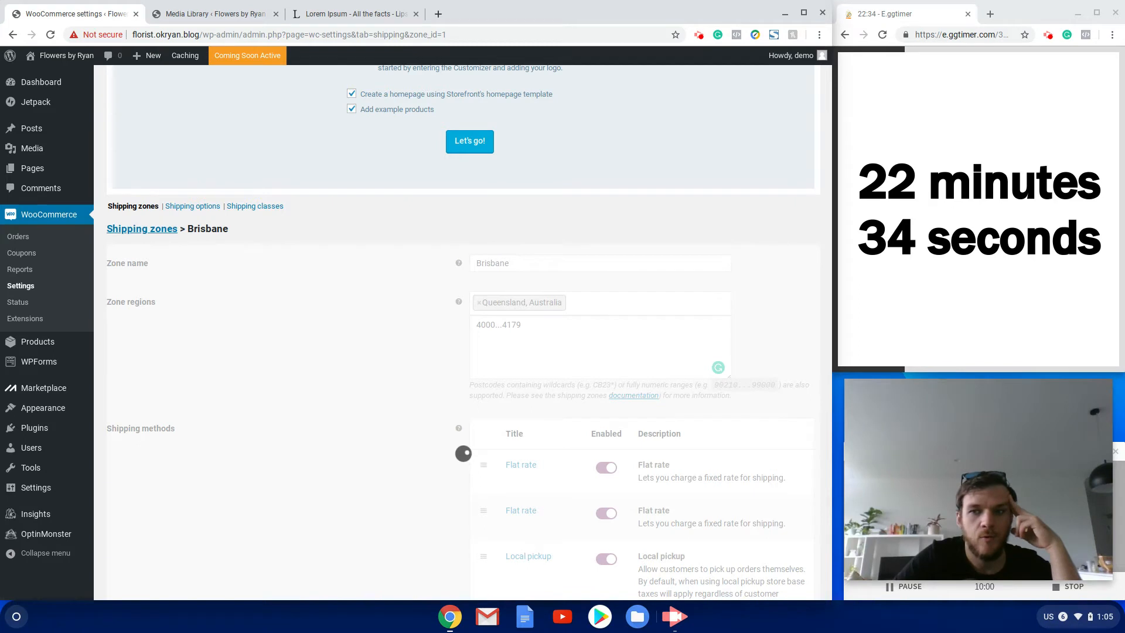
Open the second Flat rate method's settings and change its method title to Standard.
left_click(508, 528)
left_click(317, 287)
left_click_drag(321, 287, 349, 286)
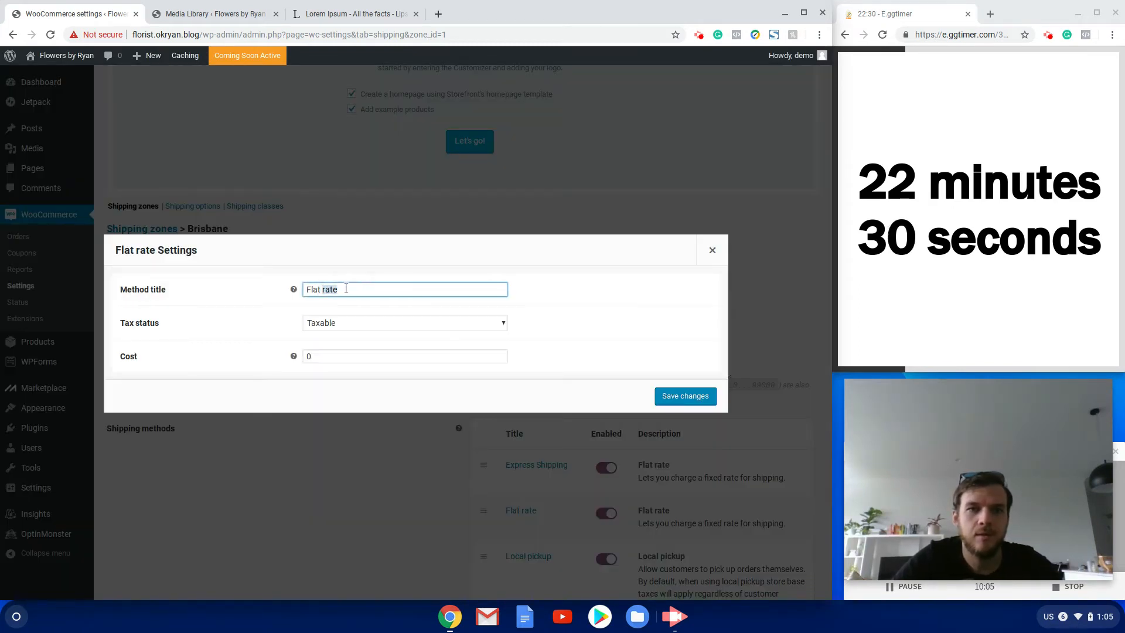
key("ctrl+a")
type("Stand")
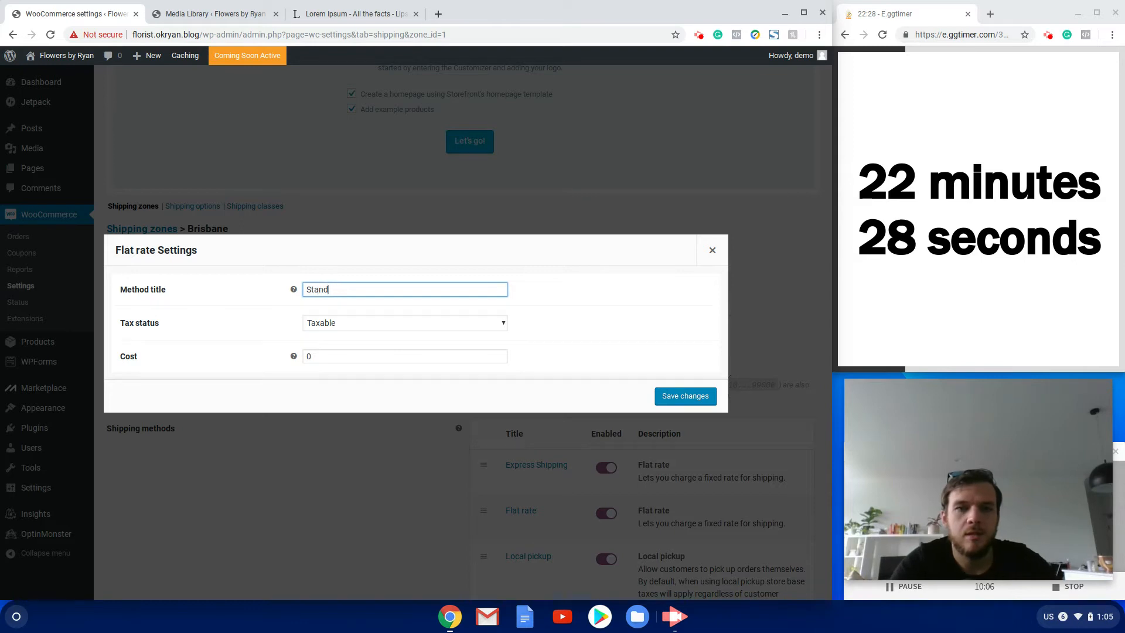
Set the Standard method's cost to the formula 5 * [qty] and save the method's changes.
left_click(362, 360)
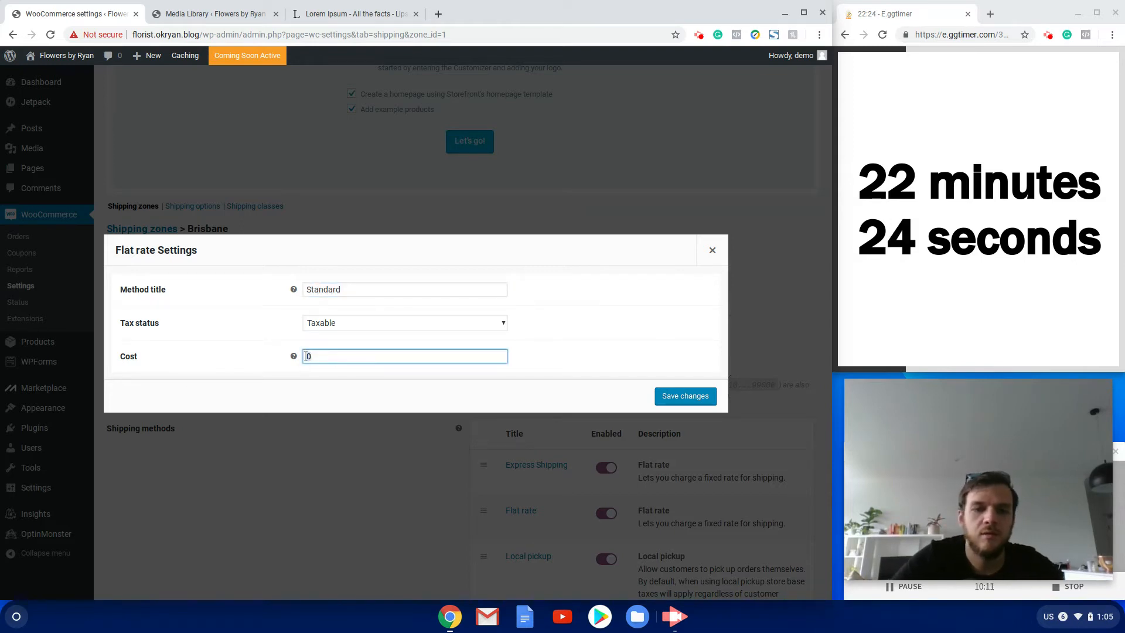
type("5 * ")
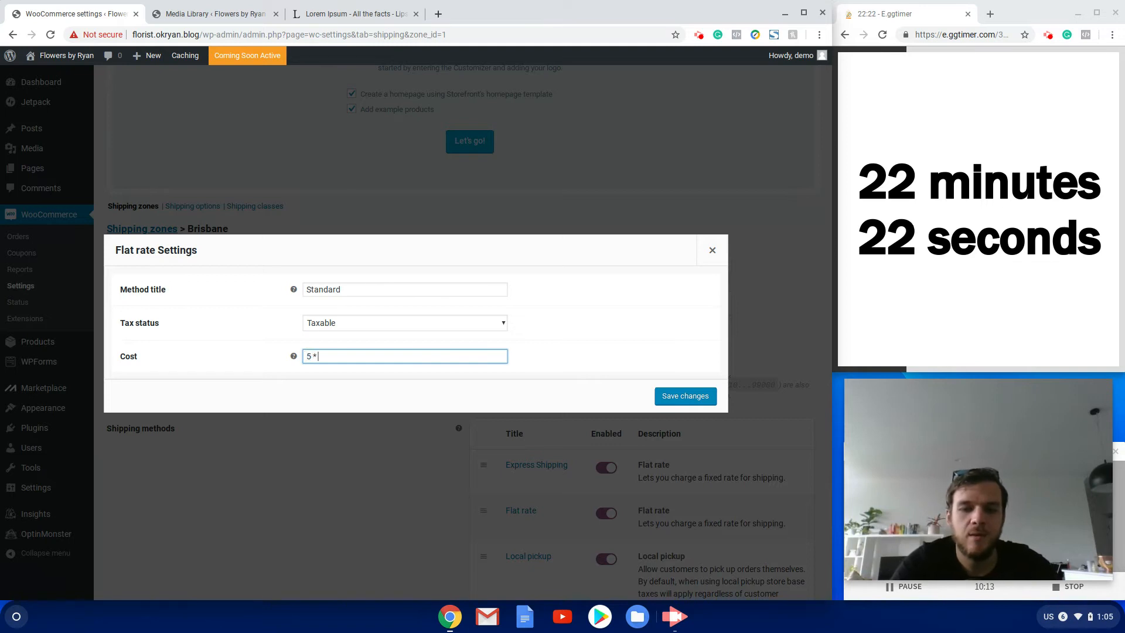
type("[qty")
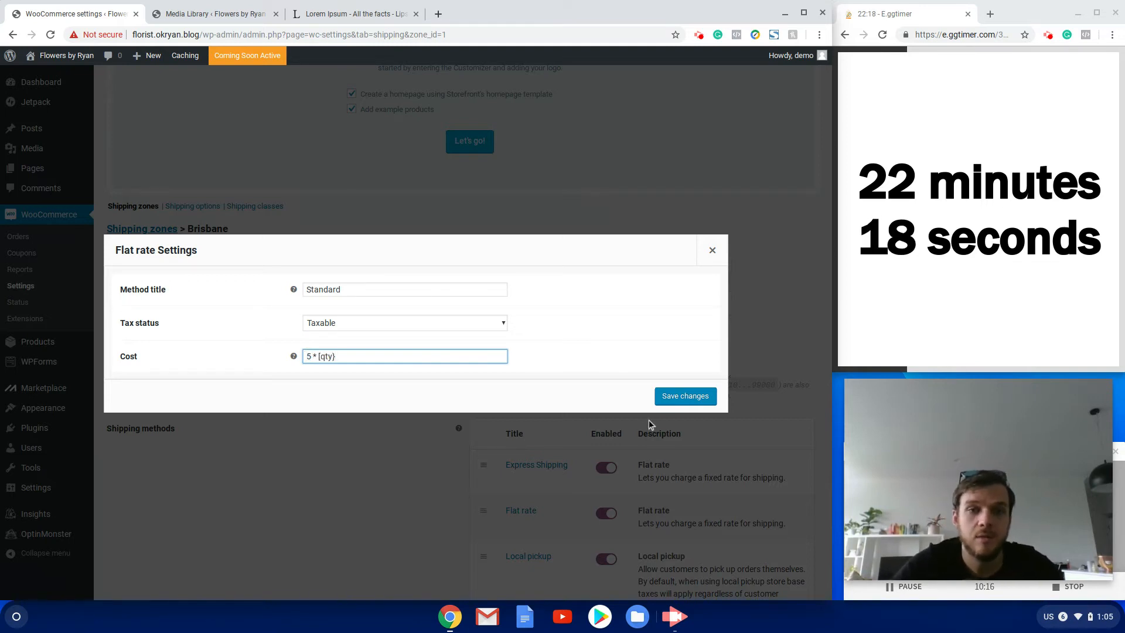
type("]")
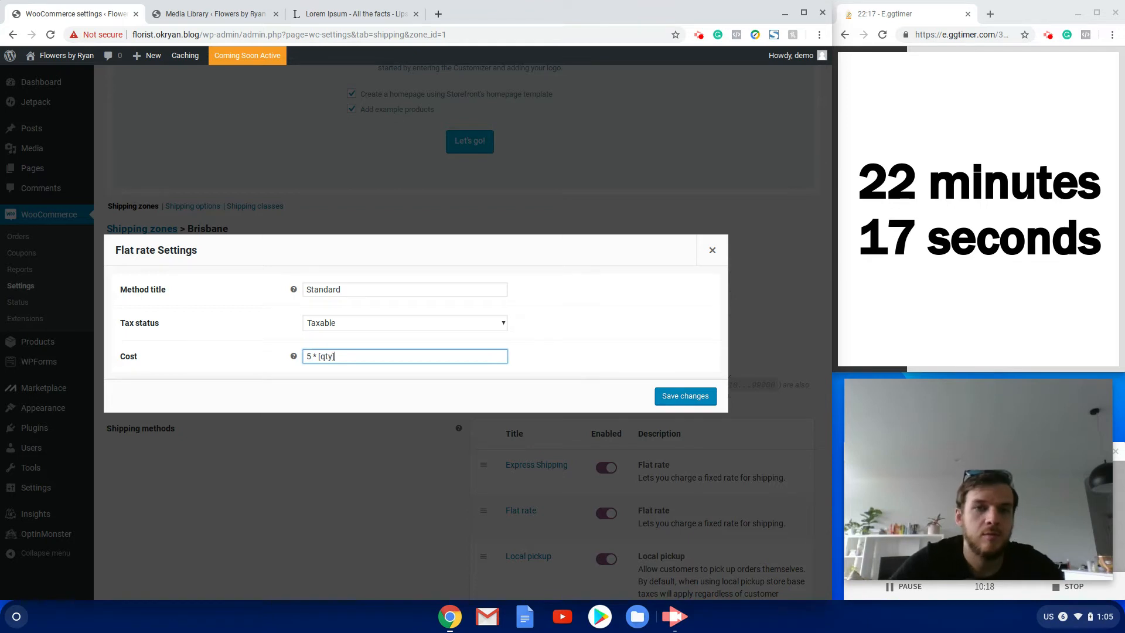
left_click(686, 396)
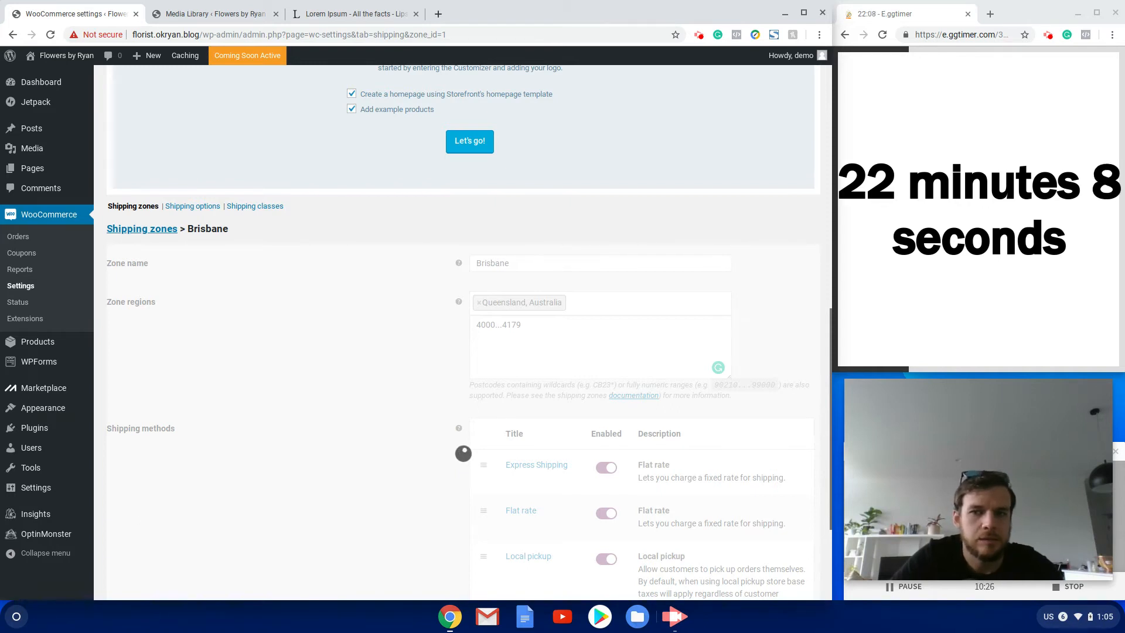
Return from the Brisbane zone to the shipping zones list and start a new shipping zone.
mouse_move(521, 555)
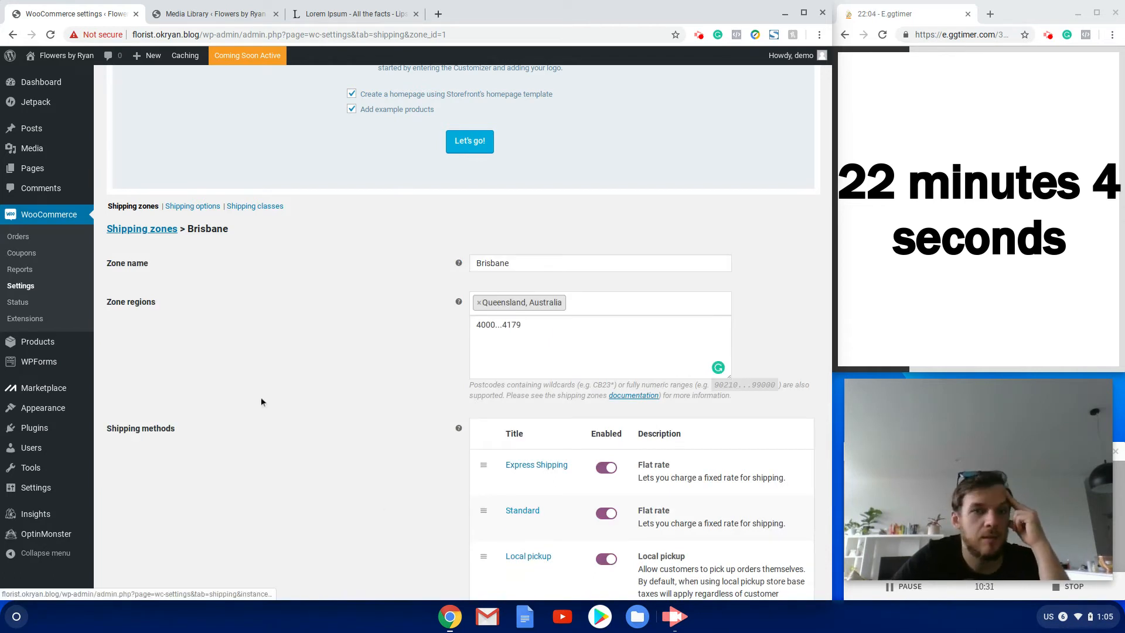
scroll(346, 392, "down", 3)
scroll(245, 302, "up", 6)
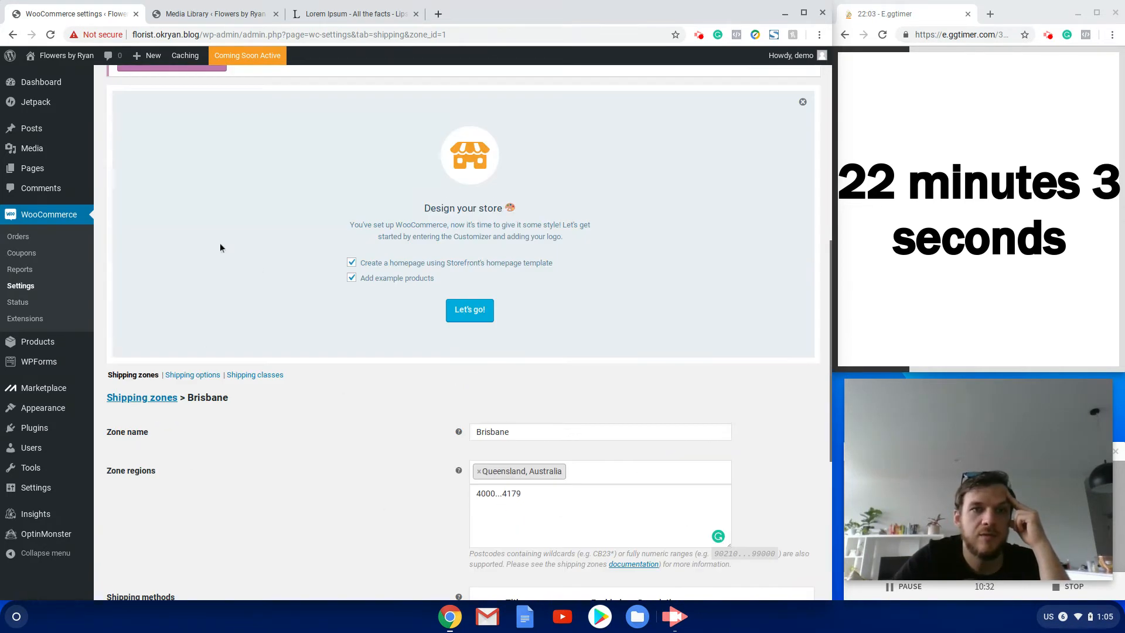
left_click(157, 398)
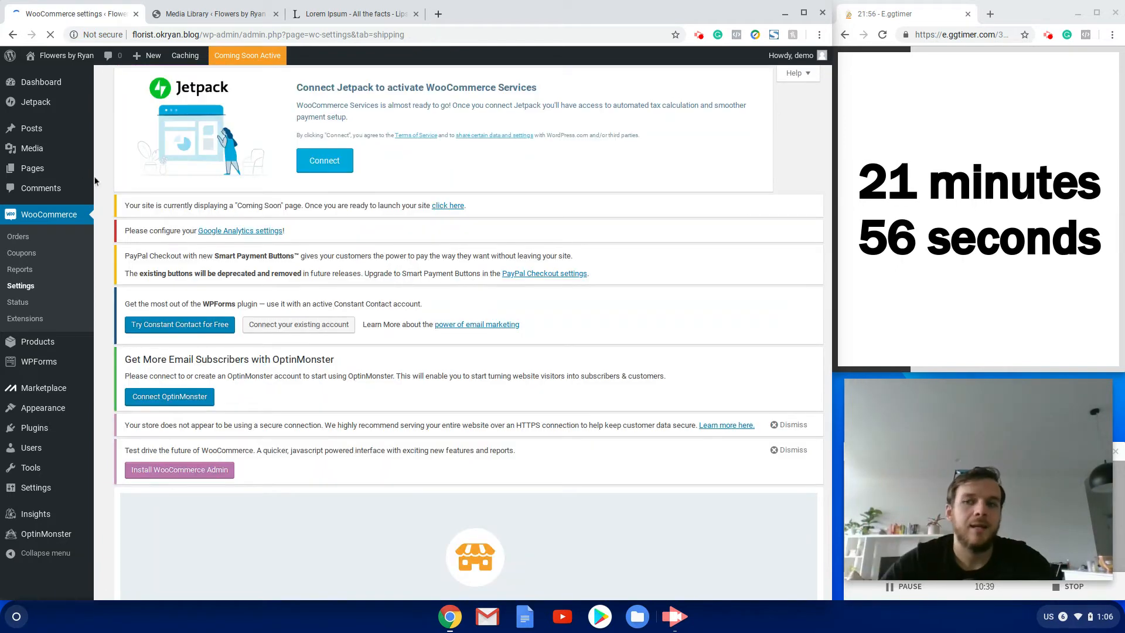
scroll(234, 361, "down", 5)
scroll(188, 501, "down", 1)
left_click(229, 413)
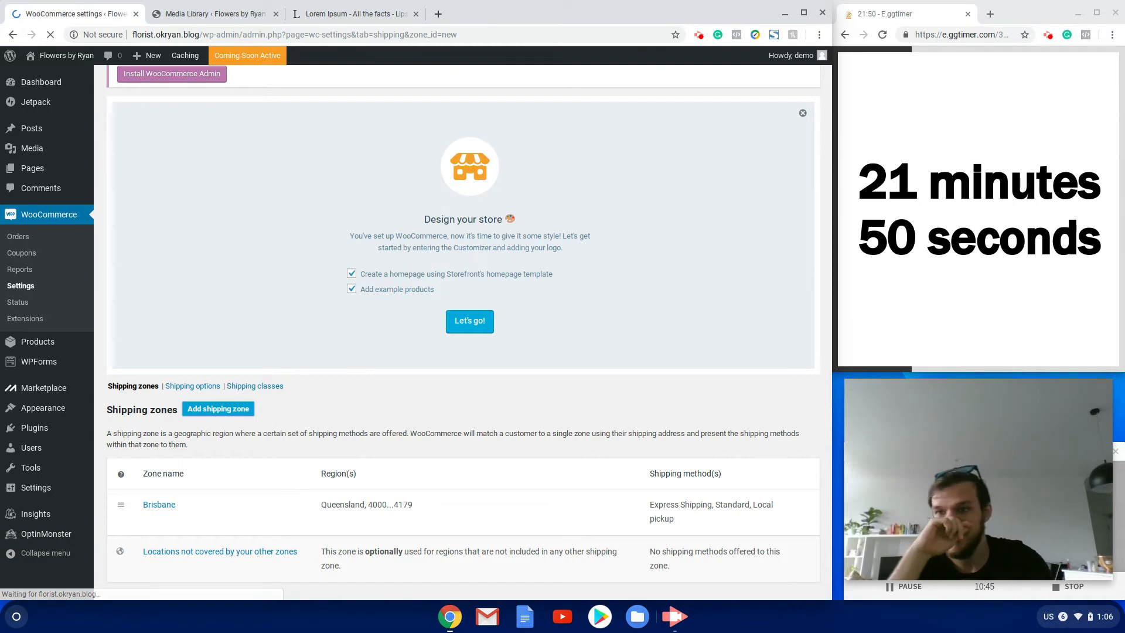
scroll(556, 422, "down", 10)
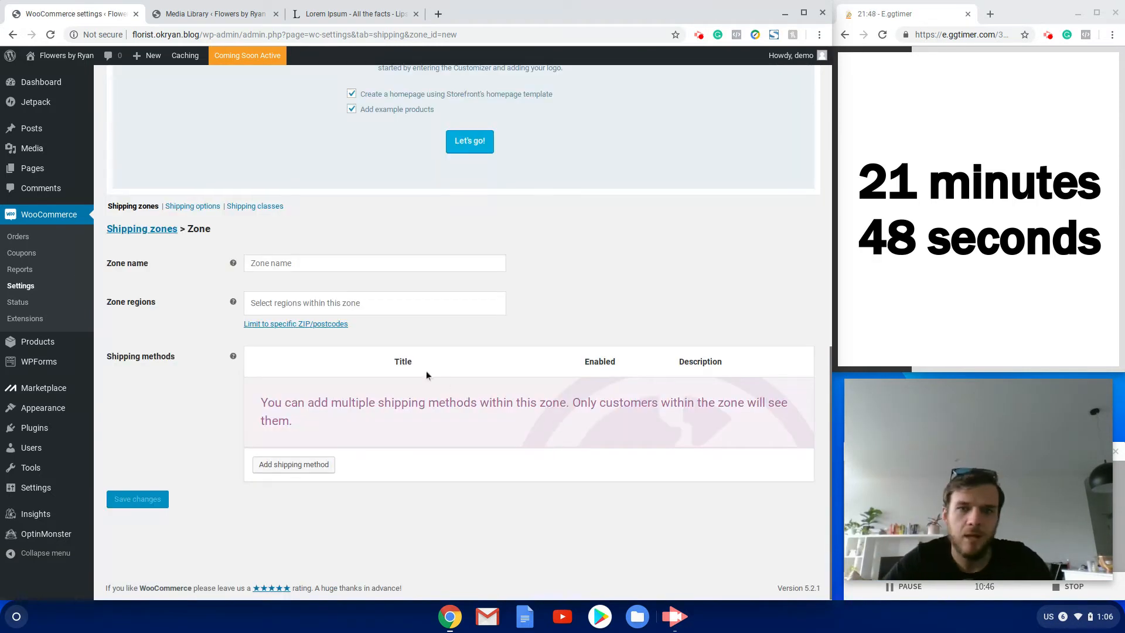
Name the new shipping zone Australa and set its region to the whole of Australia.
left_click(300, 263)
type("AUs")
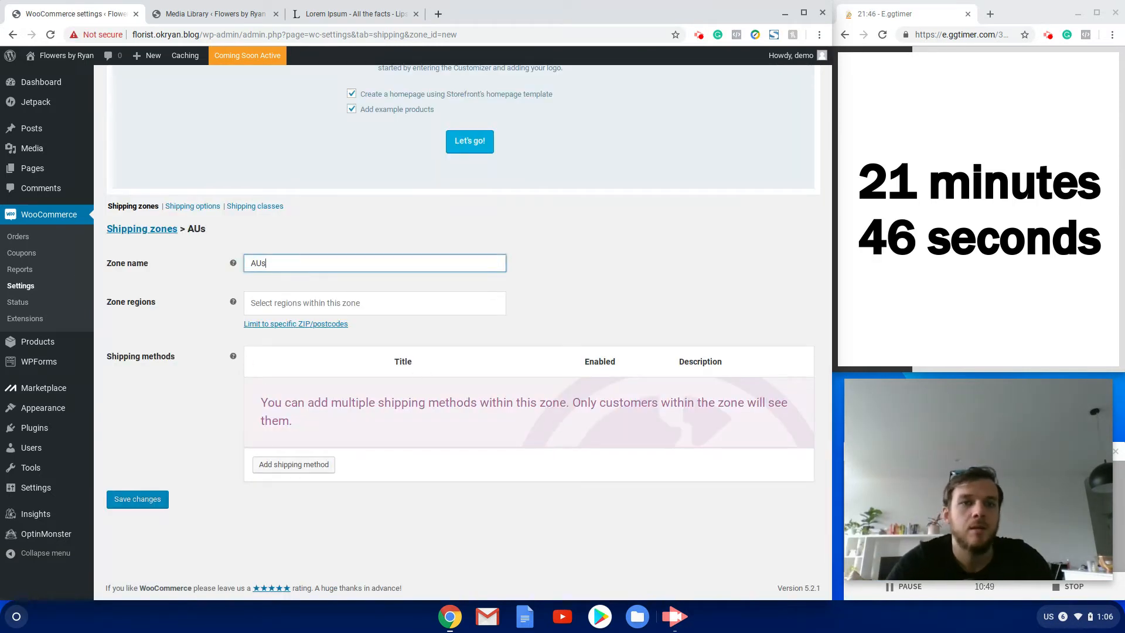
key("BackSpace")
key("BackSpace")
key("BackSpace")
type("ustra")
left_click(348, 306)
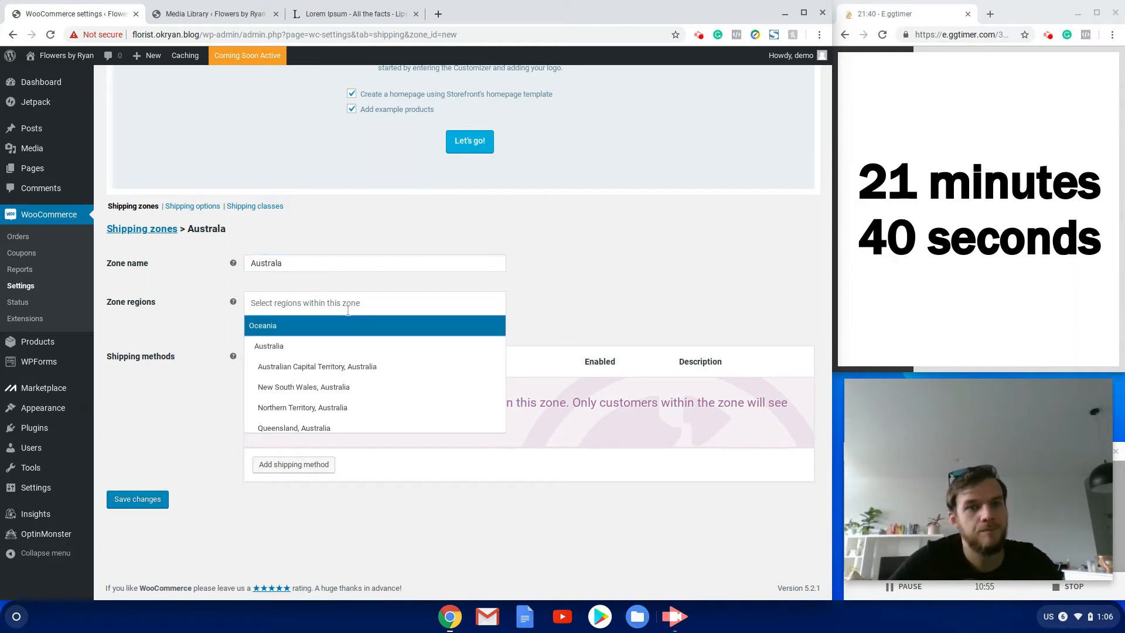
left_click(350, 346)
Add two Flat rate shipping methods to the new Australia-wide zone.
left_click(276, 465)
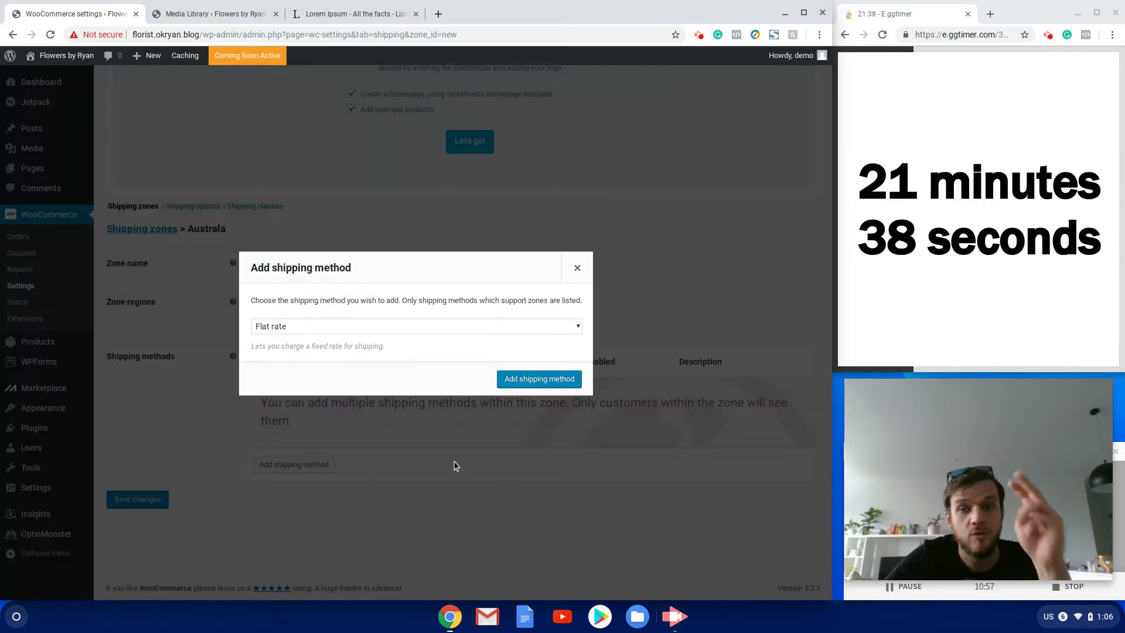
left_click(525, 386)
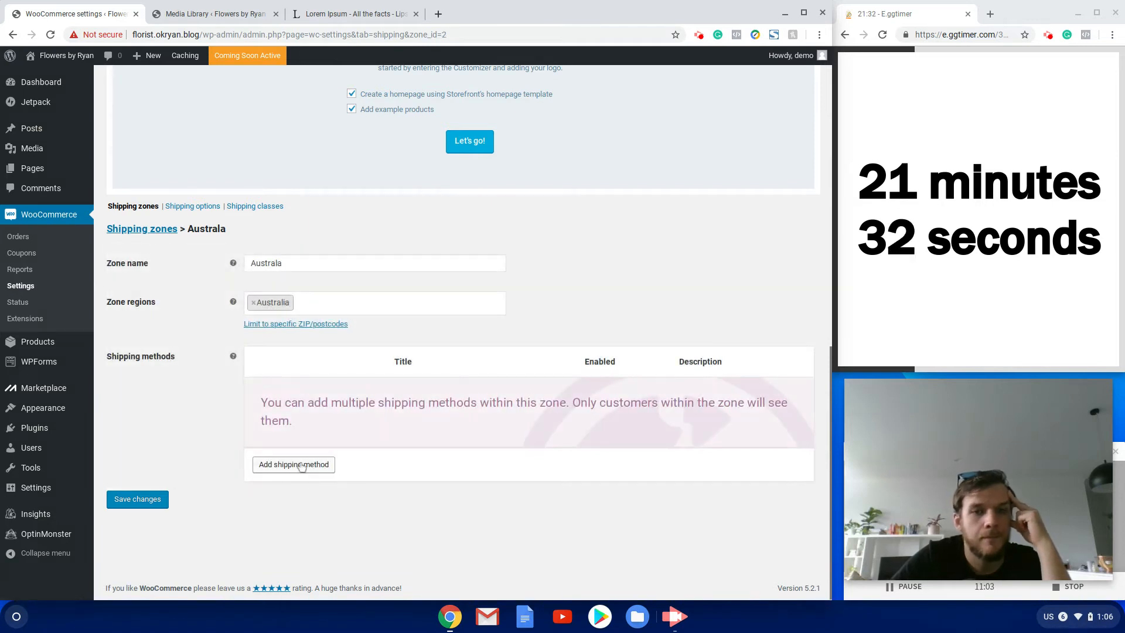
left_click(302, 466)
left_click(527, 380)
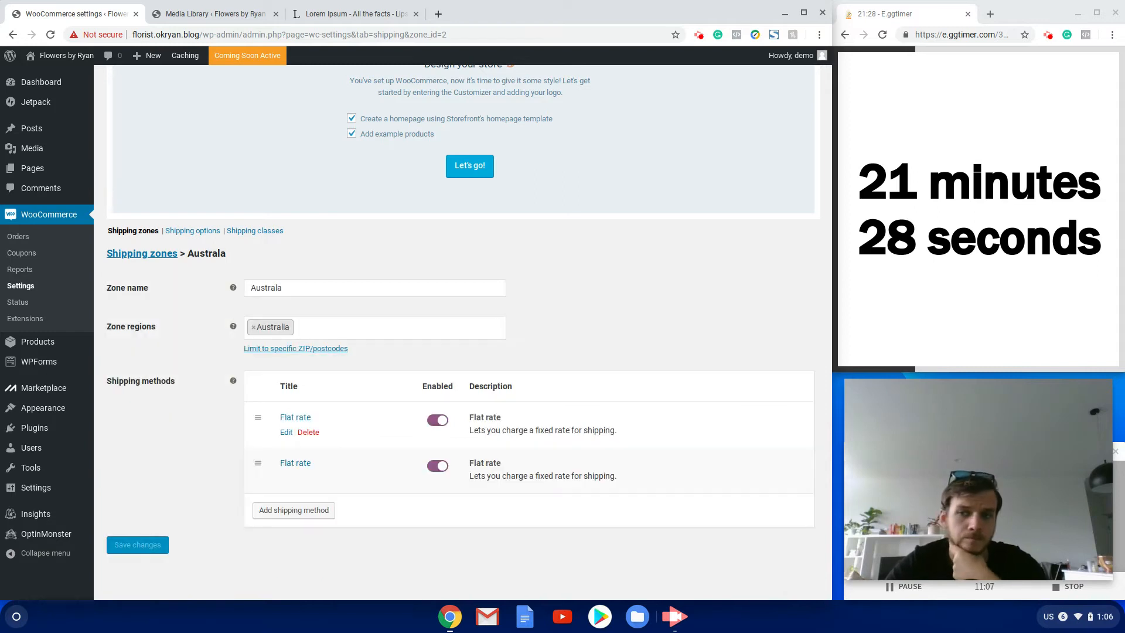
Open the first Flat rate method's settings in the Australia-wide zone and change its method title to Express Shipping.
left_click(286, 432)
triple_click(328, 290)
type("Spre")
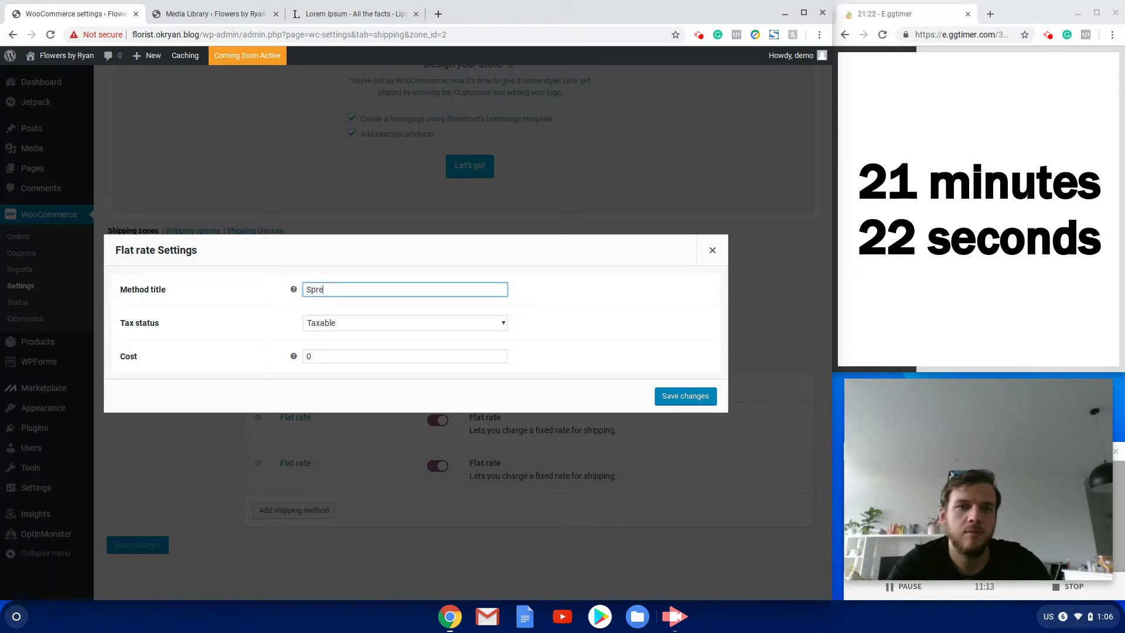
key("BackSpace")
key("BackSpace")
key("BackSpace")
type("Express SHi")
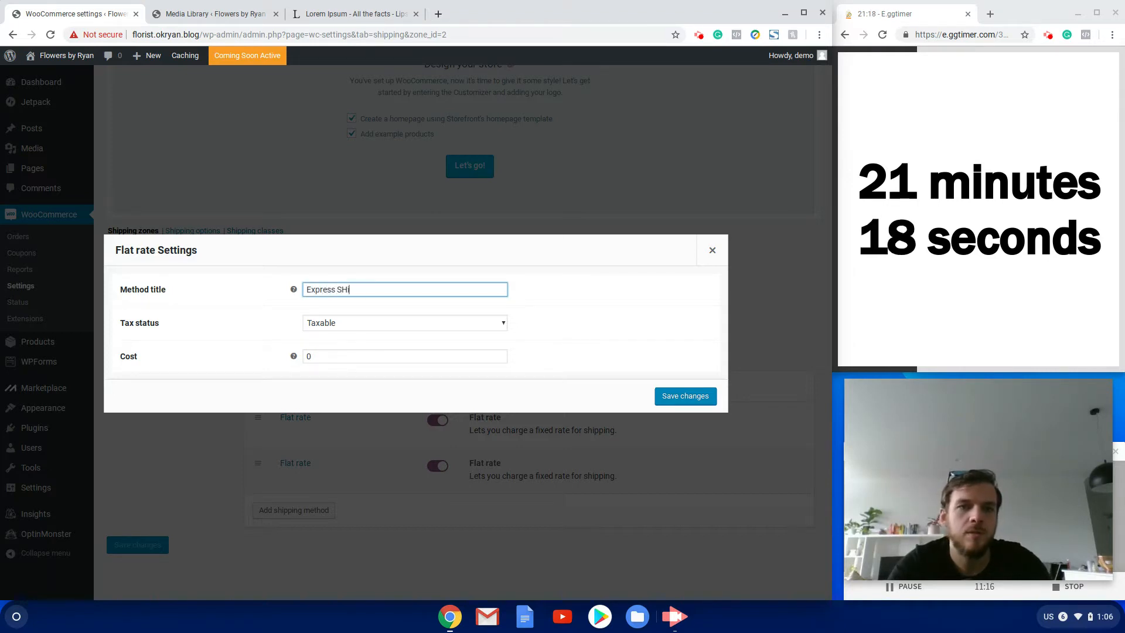
key("BackSpace")
type("h")
type("iu")
key("BackSpace")
type("pping")
Set this Express Shipping method's cost to the formula 5 + ( 5 * [qty] ) and save its settings.
key("Tab")
key("Tab")
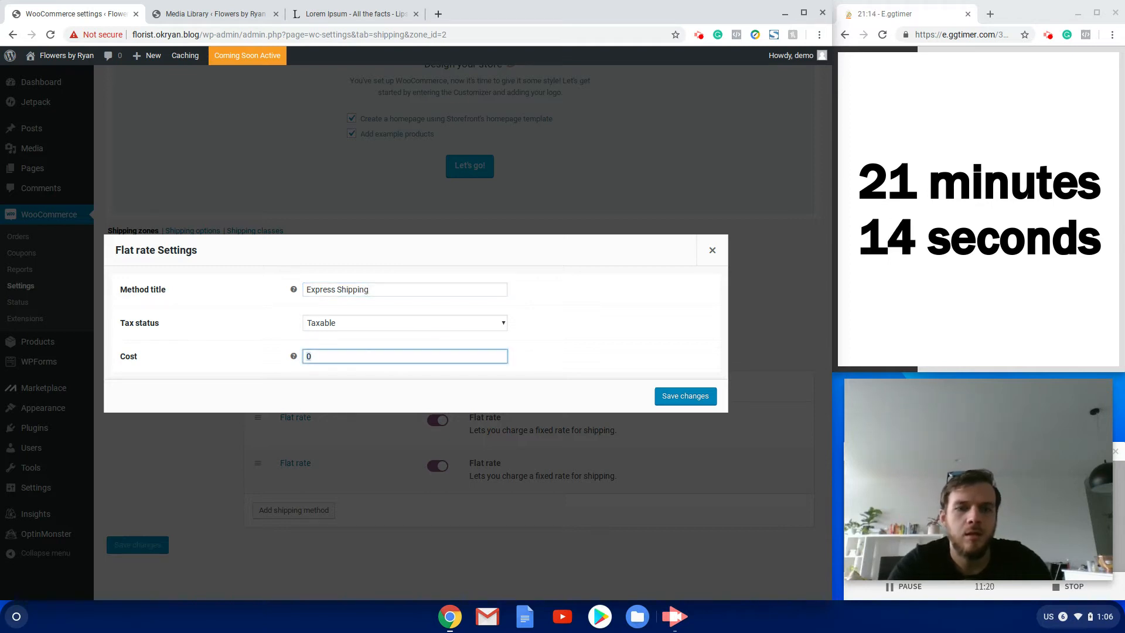
type("5 +")
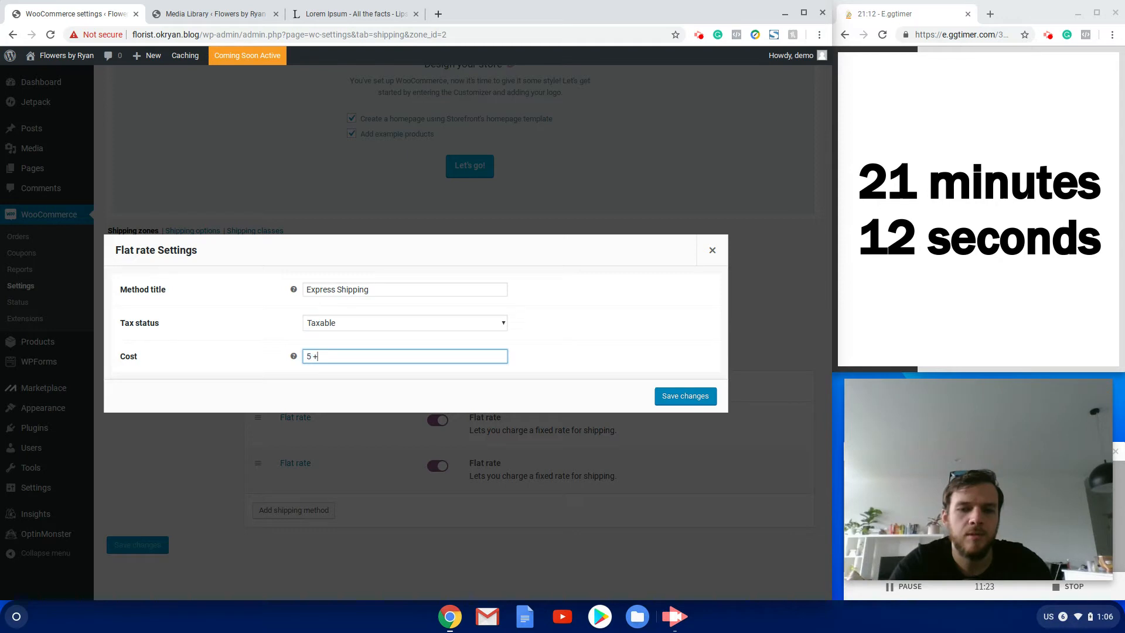
type(" ( 5 * [qt")
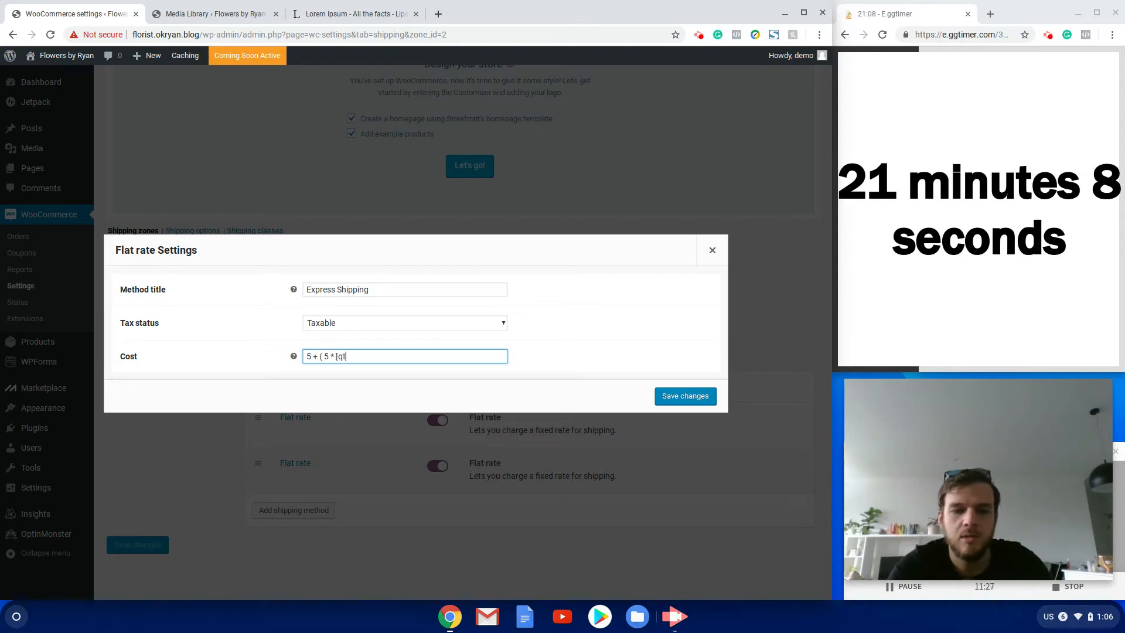
type("y] )")
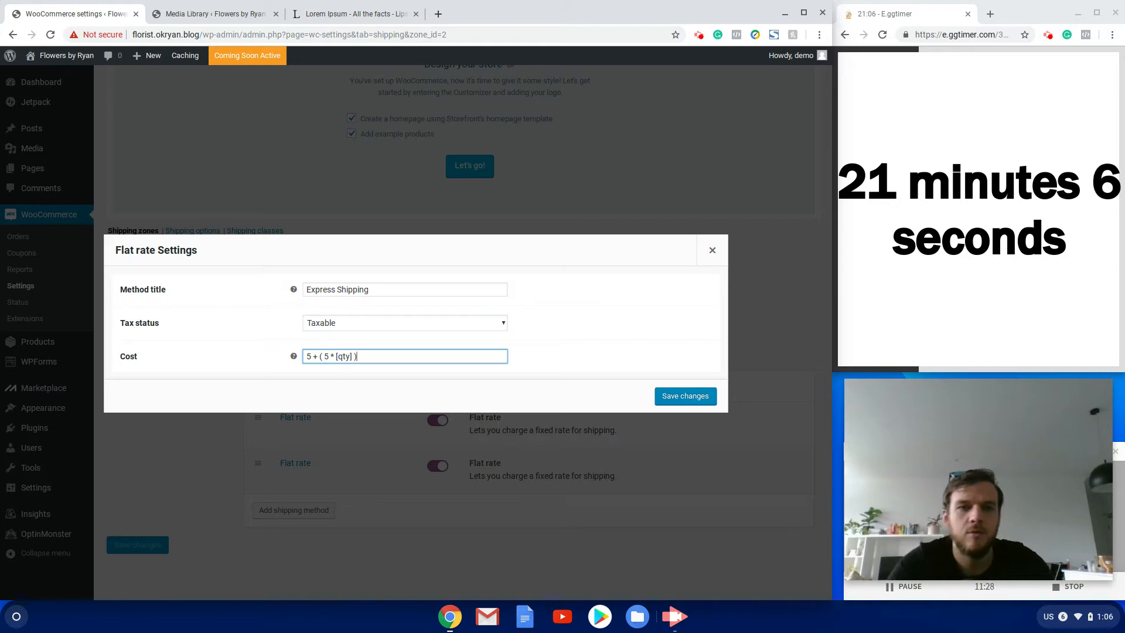
left_click(685, 396)
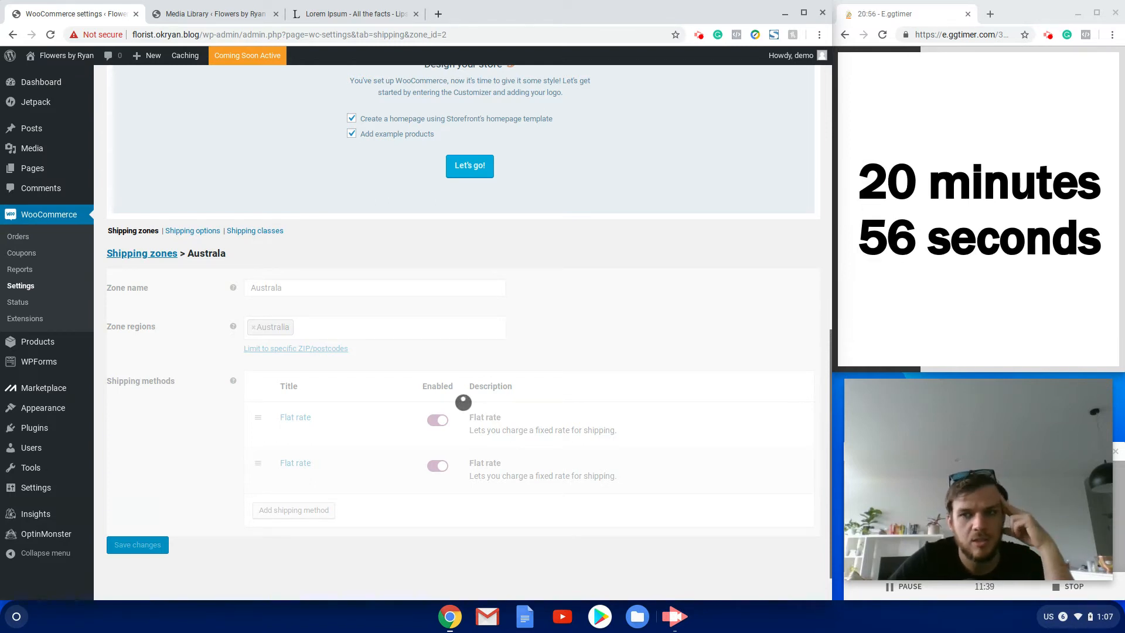
Set the remaining Flat rate method's cost to the formula 5 * [qty] and save its settings.
left_click(287, 478)
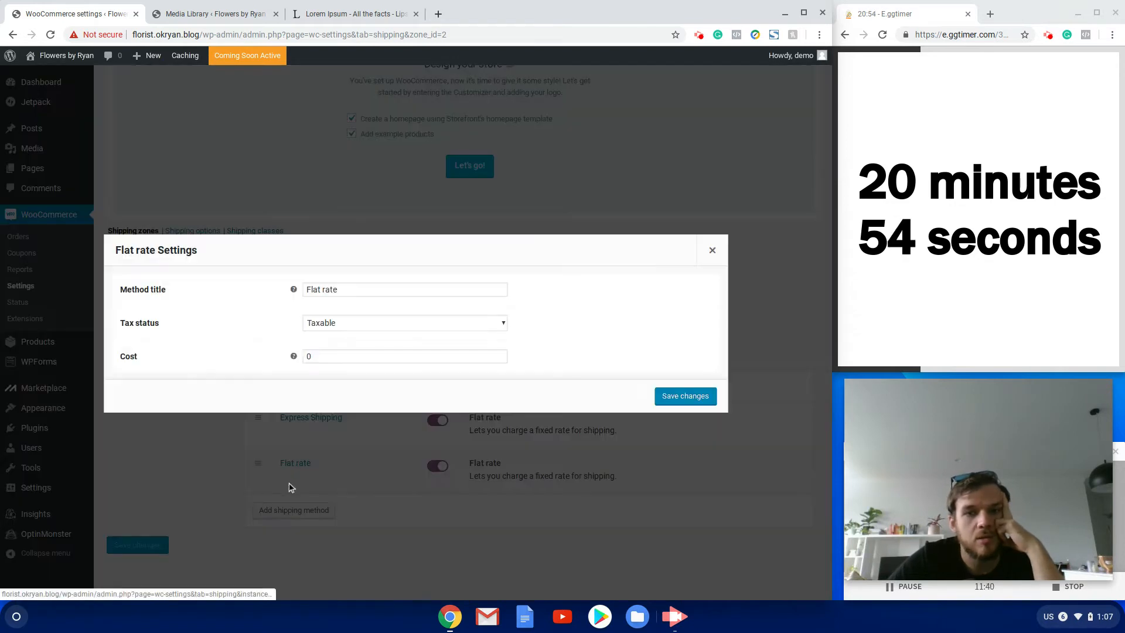
left_click(341, 351)
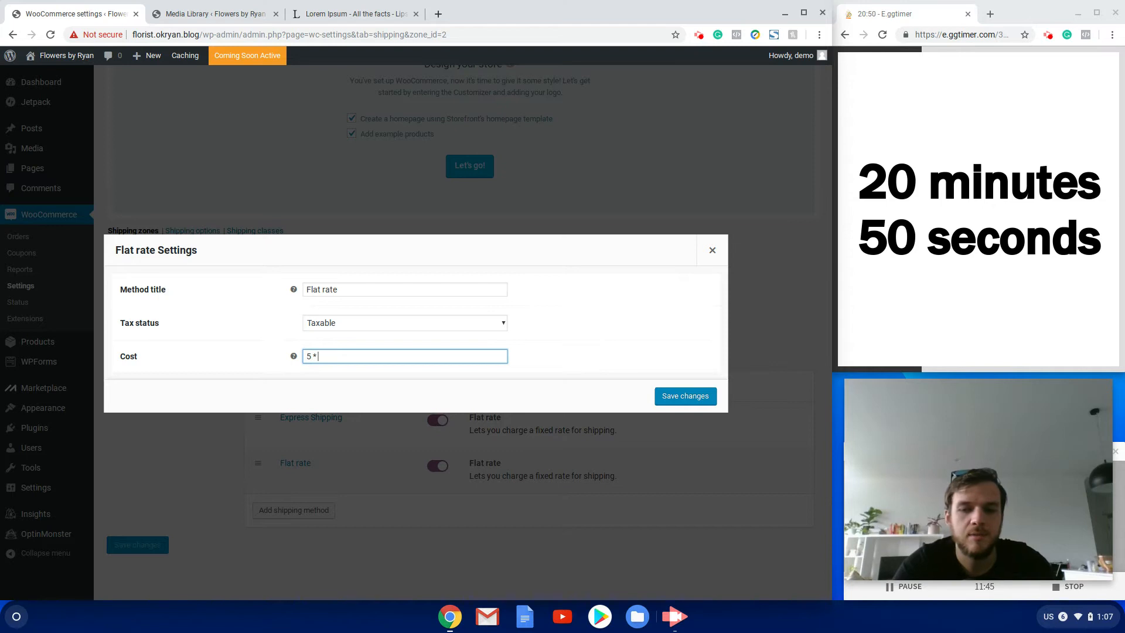
type("[qr")
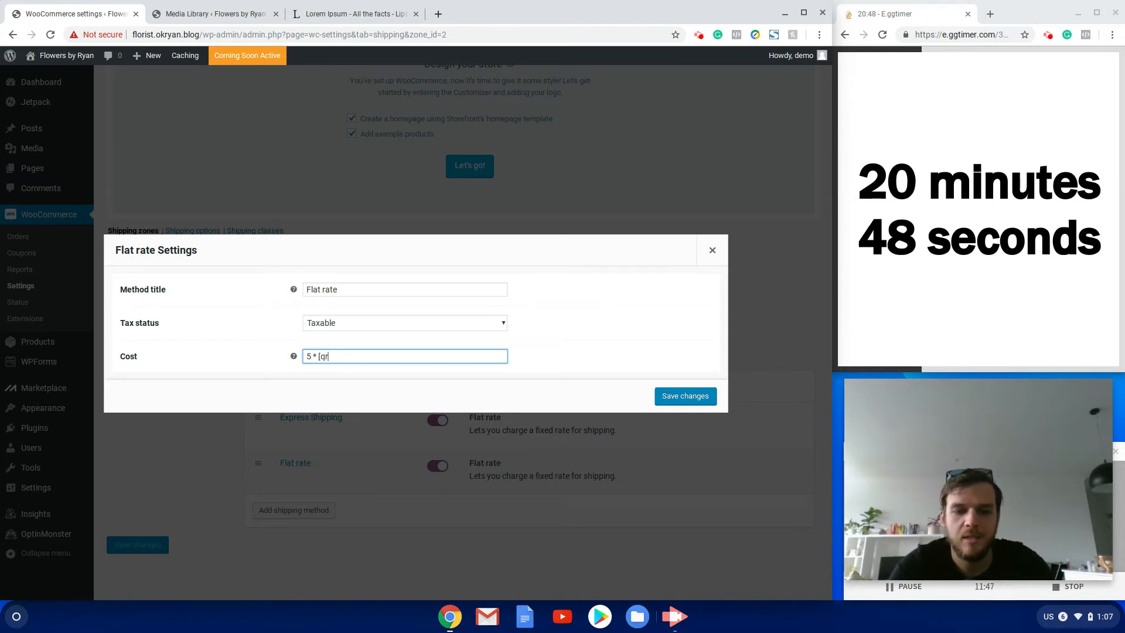
type("y]")
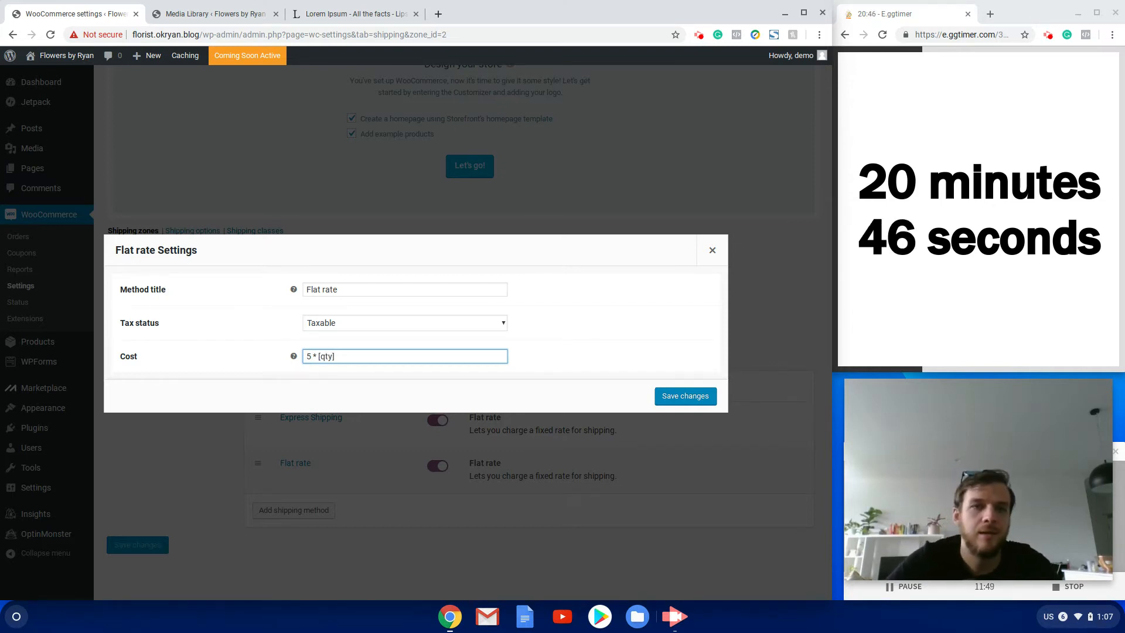
left_click(683, 396)
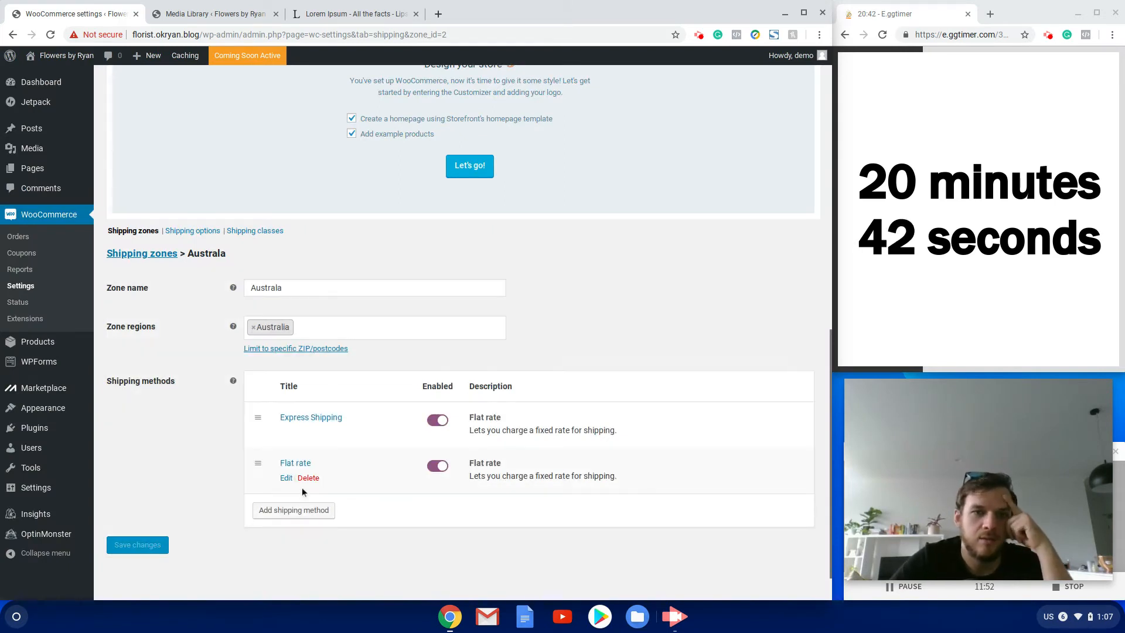
Reopen the remaining Flat rate method's settings, change its method title to Standard Shipping, and save.
left_click(285, 478)
key("ctrl+a")
type("Standard ")
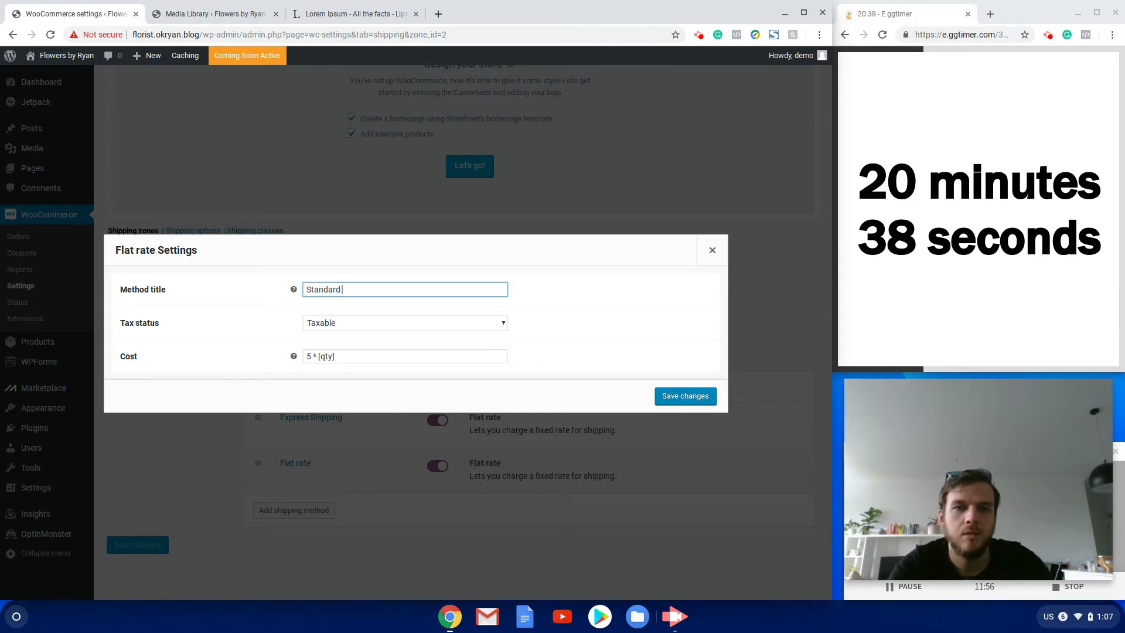
type("Shipp")
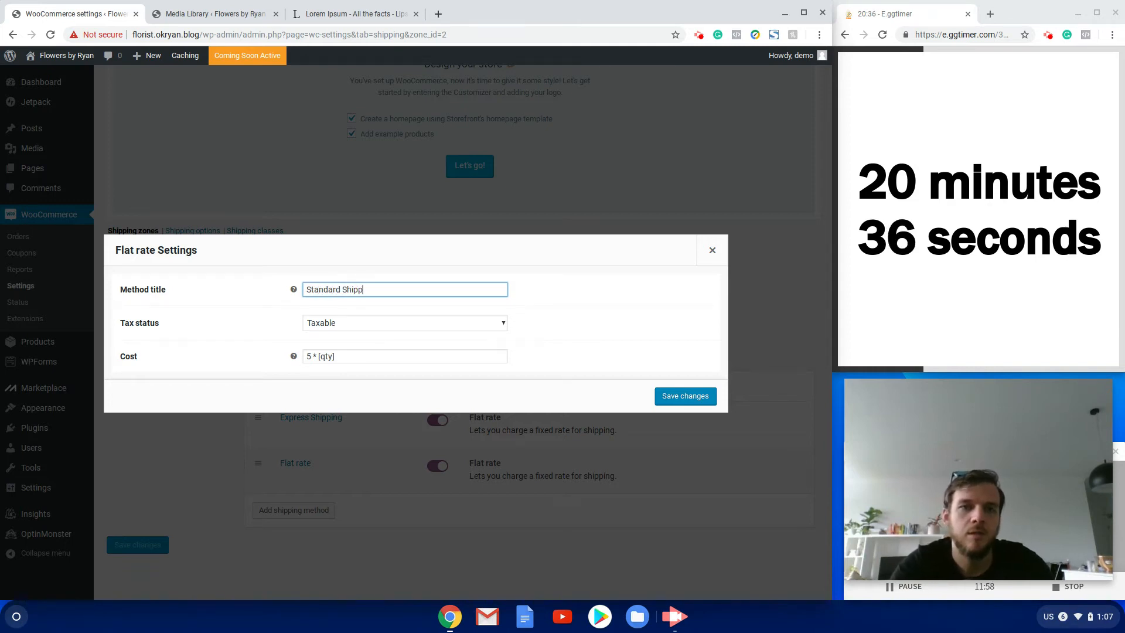
type("inh")
key("BackSpace")
type("g")
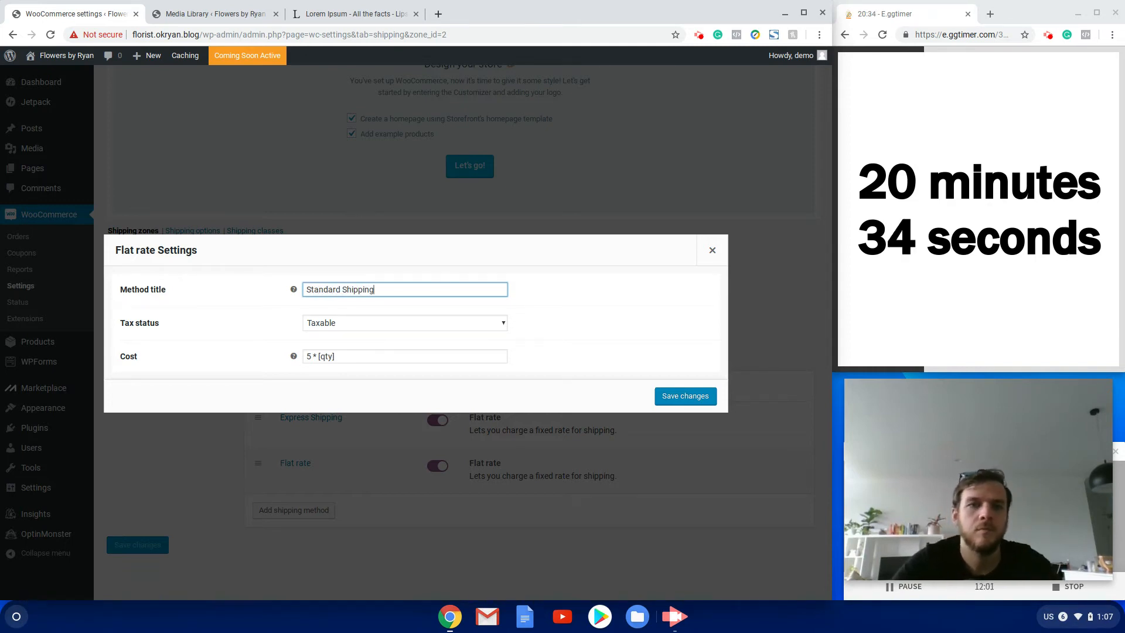
left_click(672, 397)
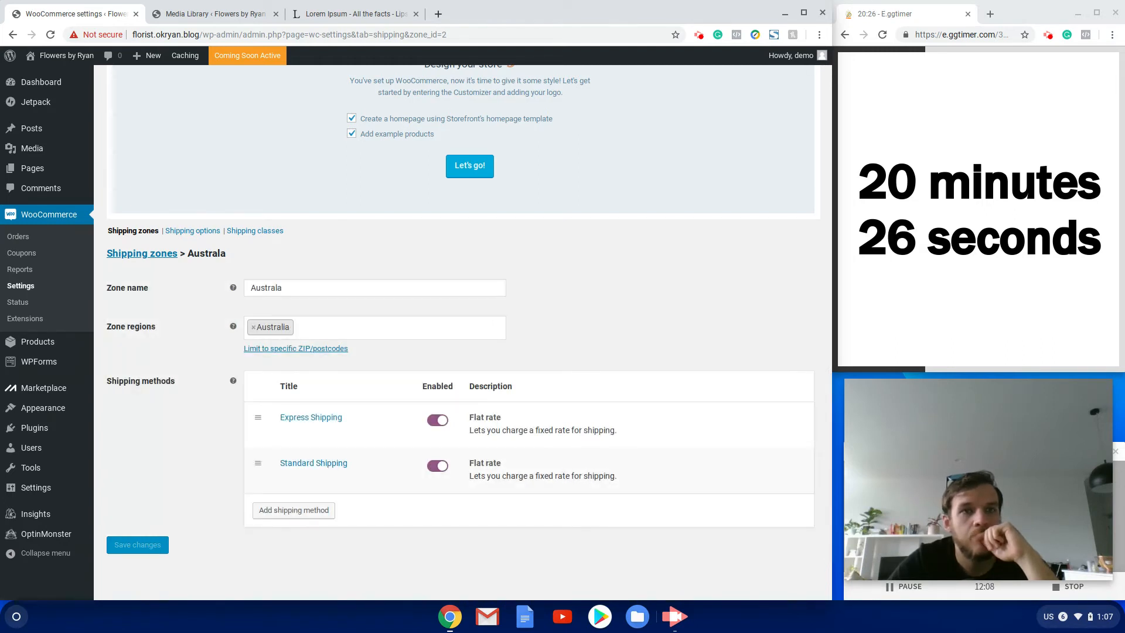
Open the Themes management page in a new browser tab and switch to it.
scroll(75, 337, "up", 2)
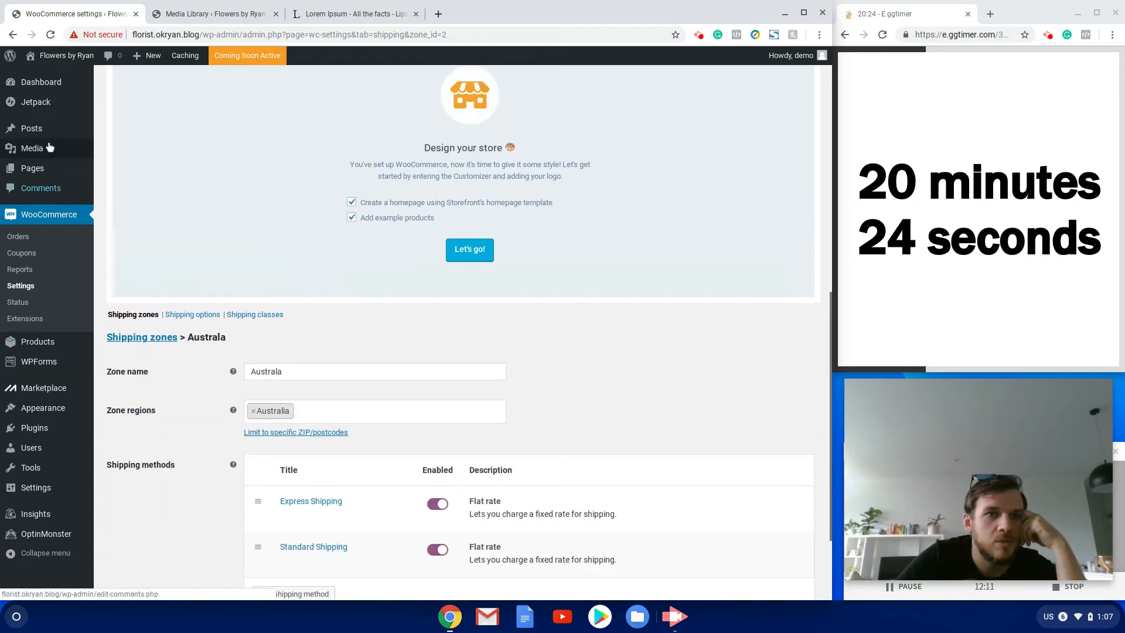
mouse_move(49, 409)
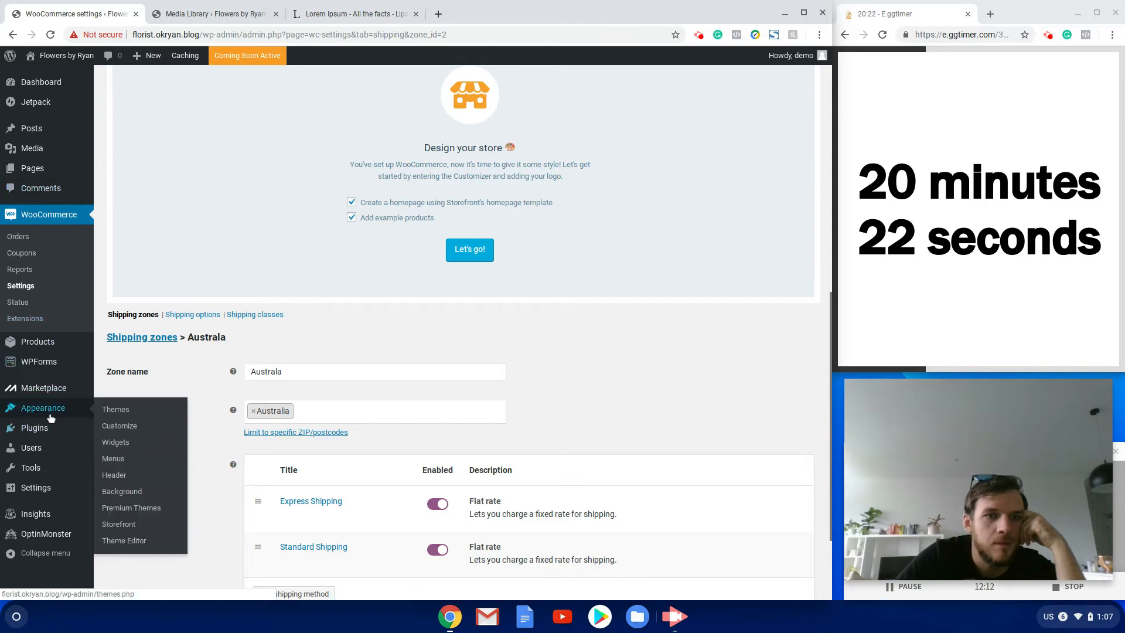
right_click(130, 412)
left_click(170, 422)
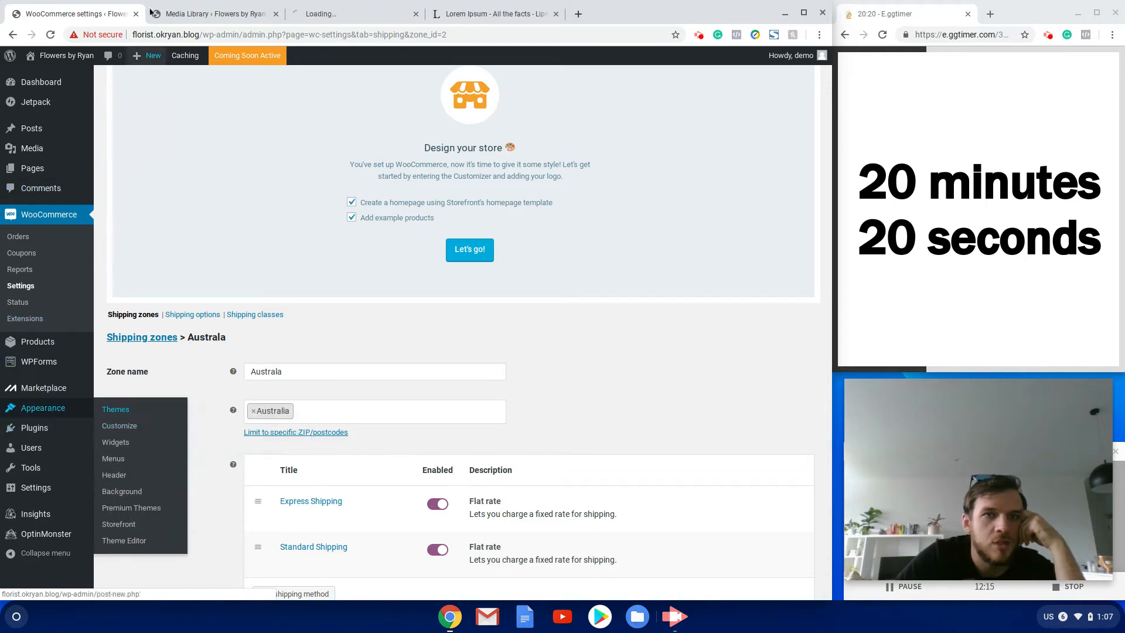
left_click(234, 13)
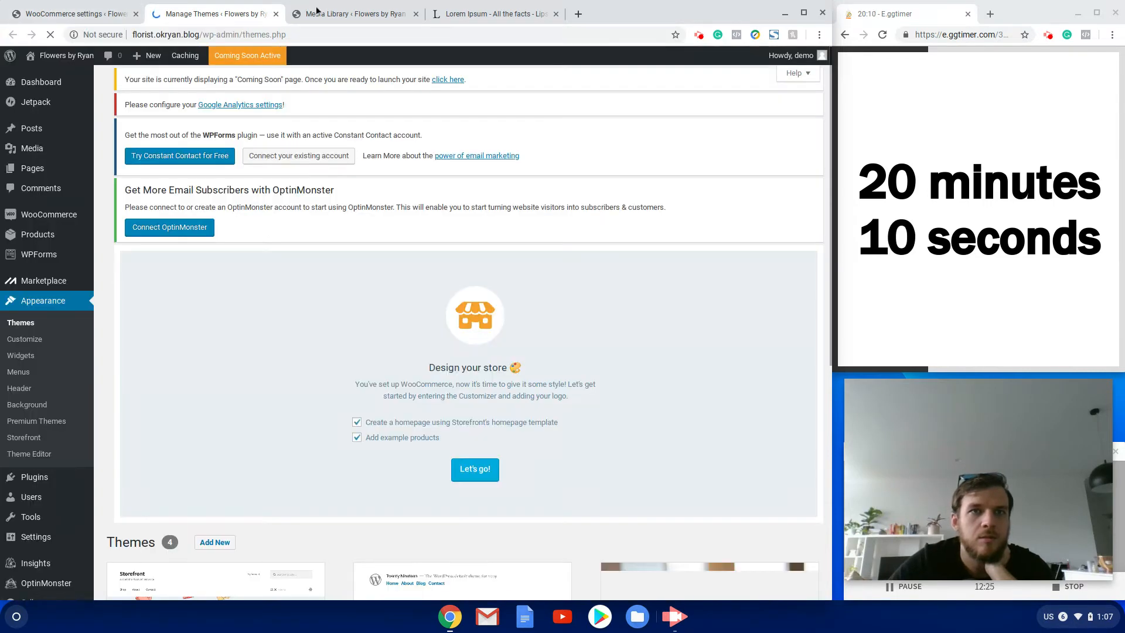
Look over the installed themes, go to the Add Themes page and open the theme upload option.
scroll(316, 259, "down", 7)
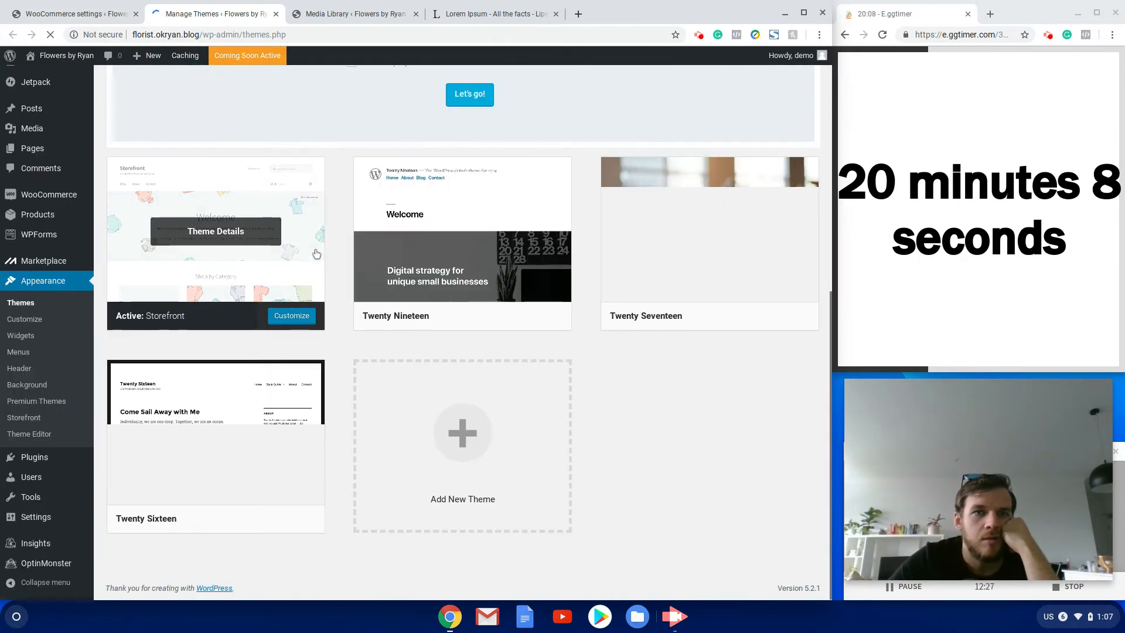
scroll(371, 232, "up", 7)
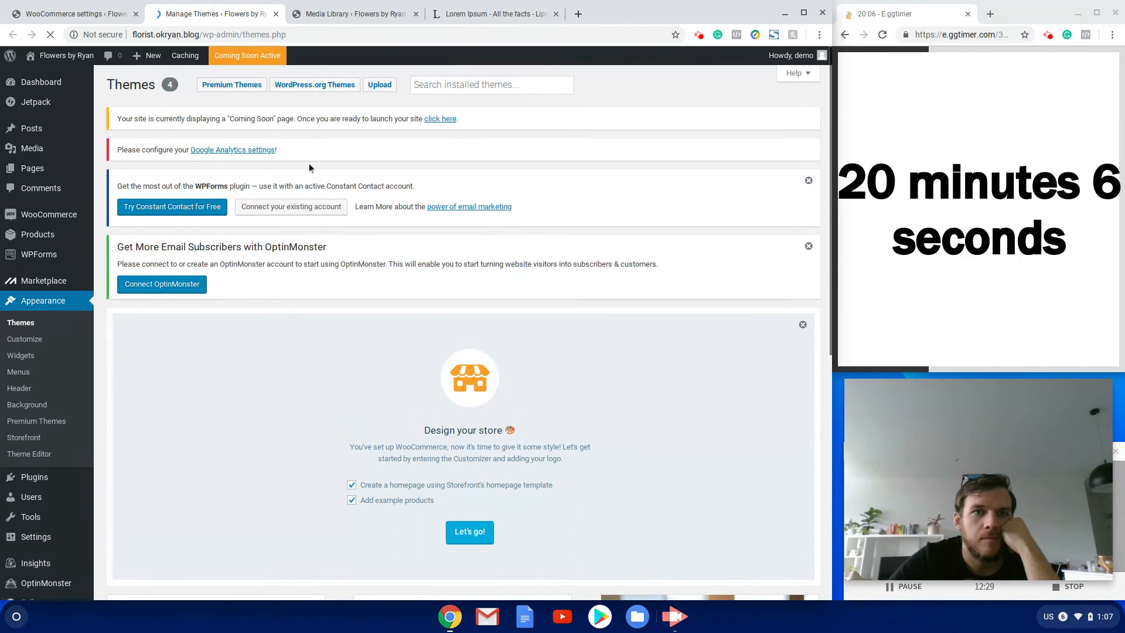
left_click(386, 93)
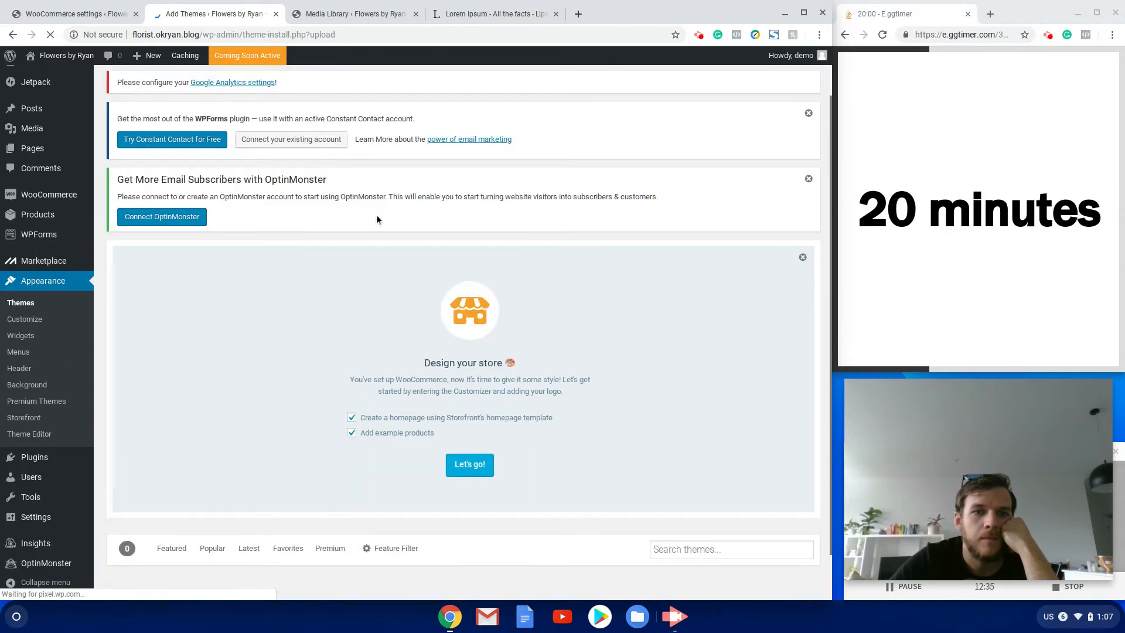
scroll(374, 212, "up", 2)
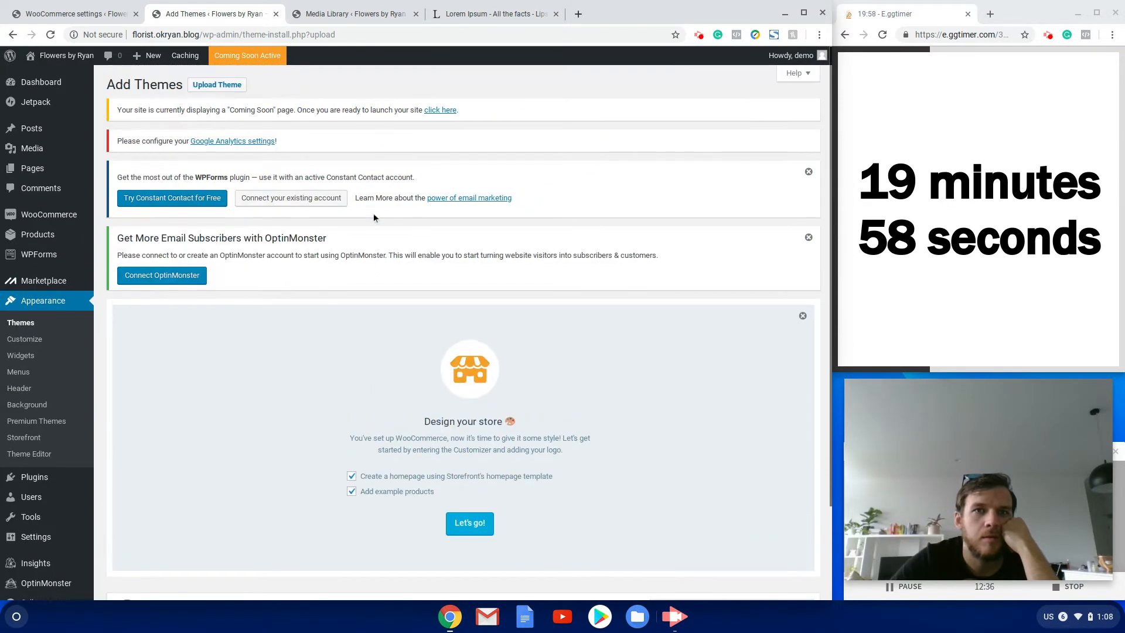
left_click(232, 87)
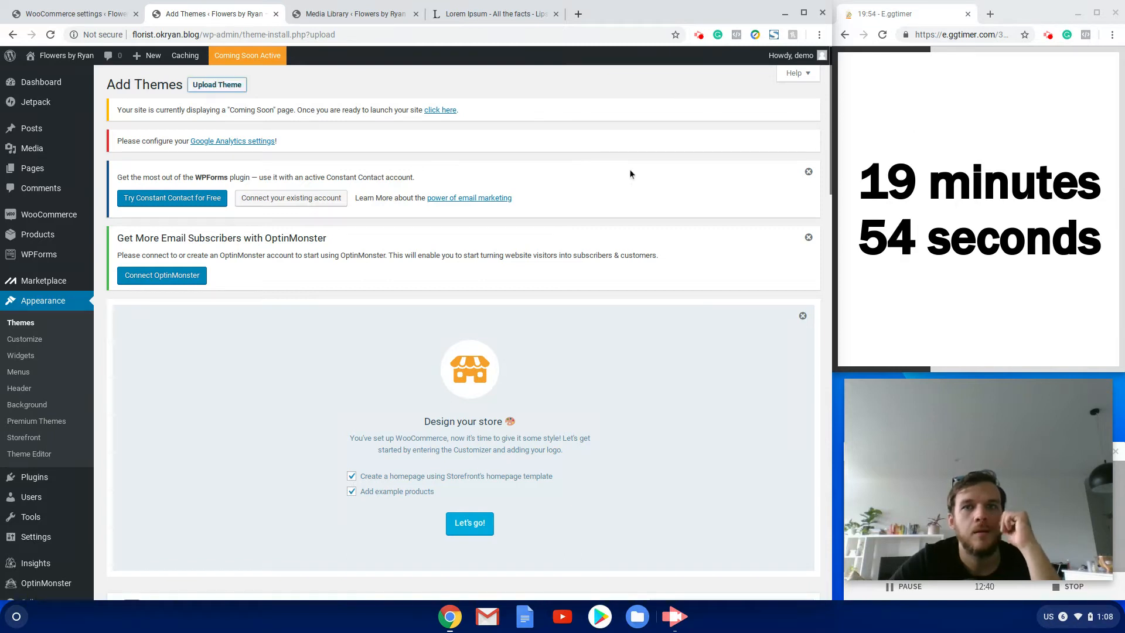
Switch to the WooCommerce settings browser tab and open the Installed Plugins page there.
left_click(92, 15)
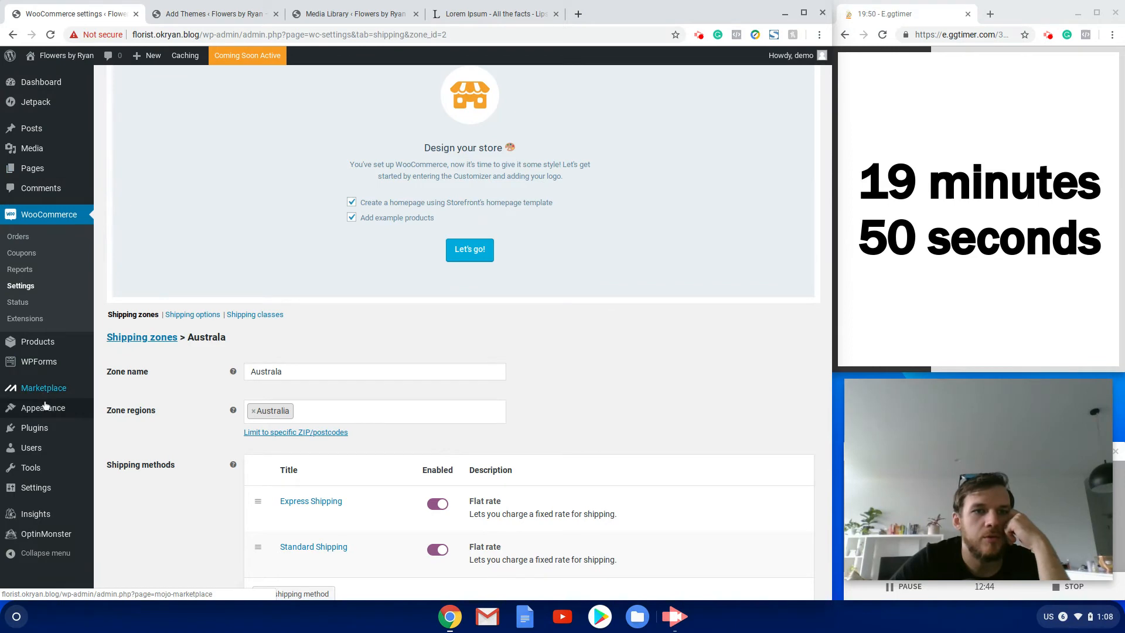
mouse_move(49, 429)
left_click(112, 428)
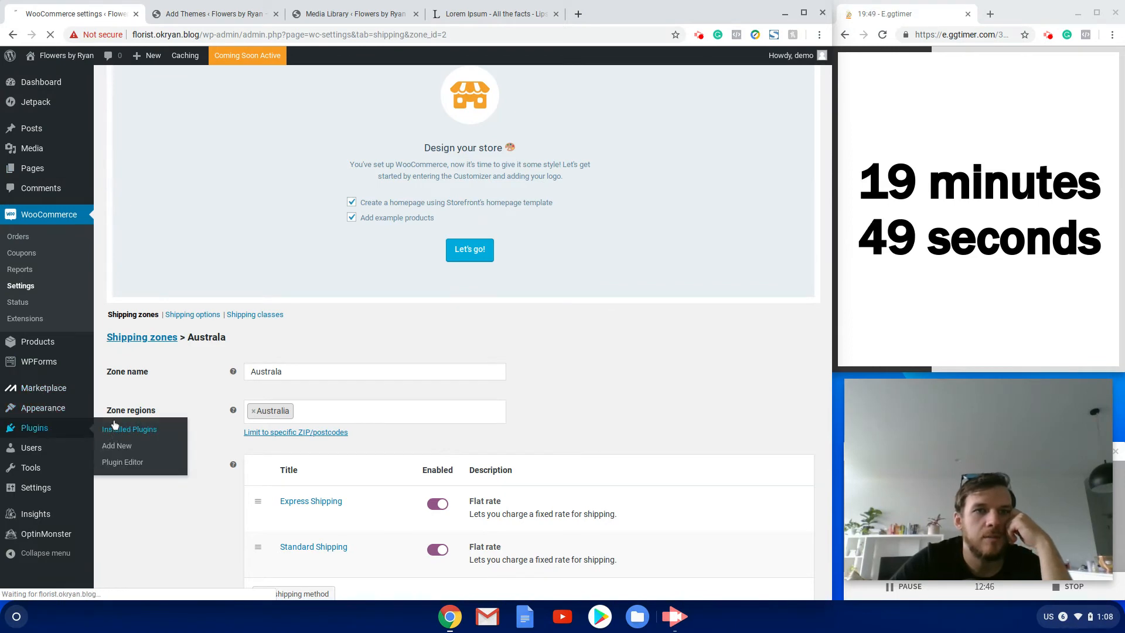
Return to the Add Themes page, dismiss the WPForms, OptinMonster and store design notices, and show the theme upload form.
left_click(190, 11)
scroll(308, 360, "up", 5)
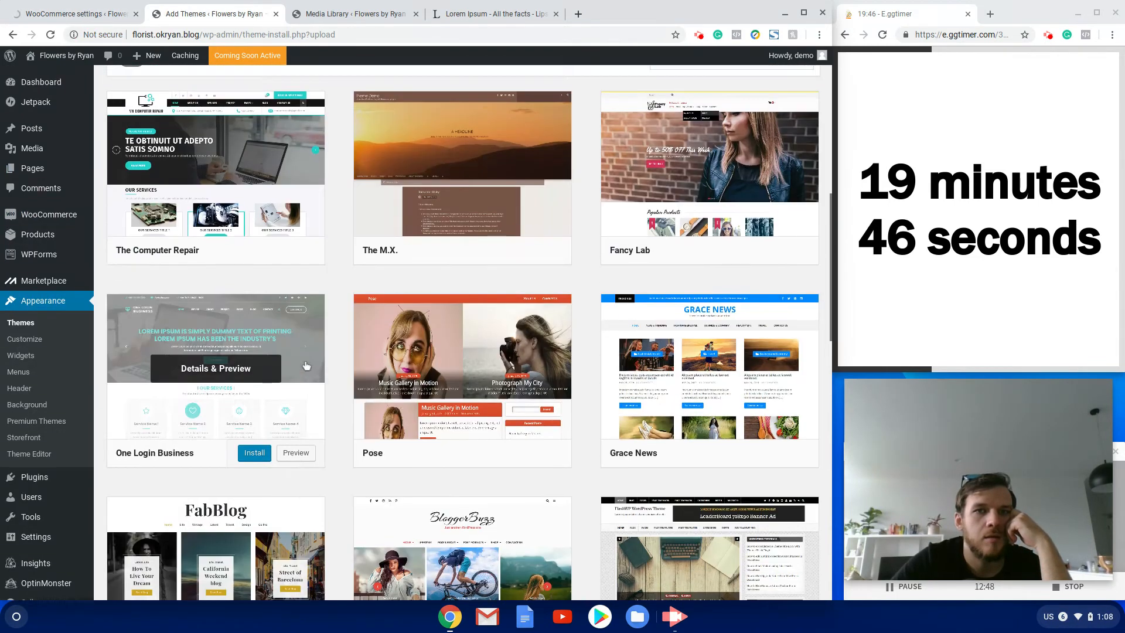
scroll(469, 297, "up", 7)
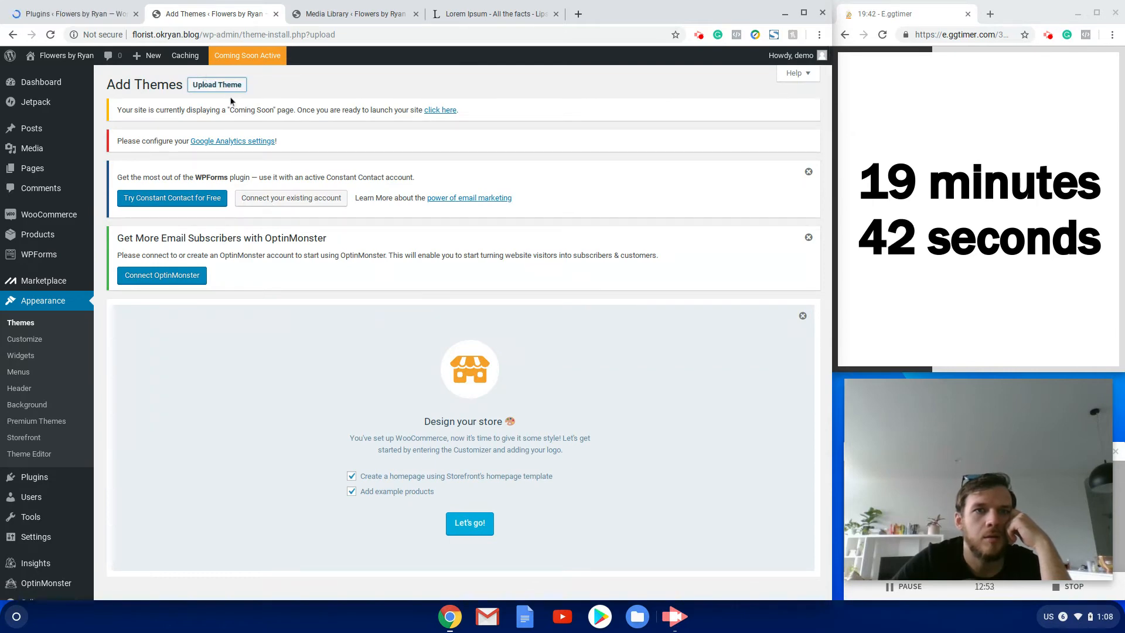
scroll(327, 230, "down", 15)
scroll(327, 229, "up", 6)
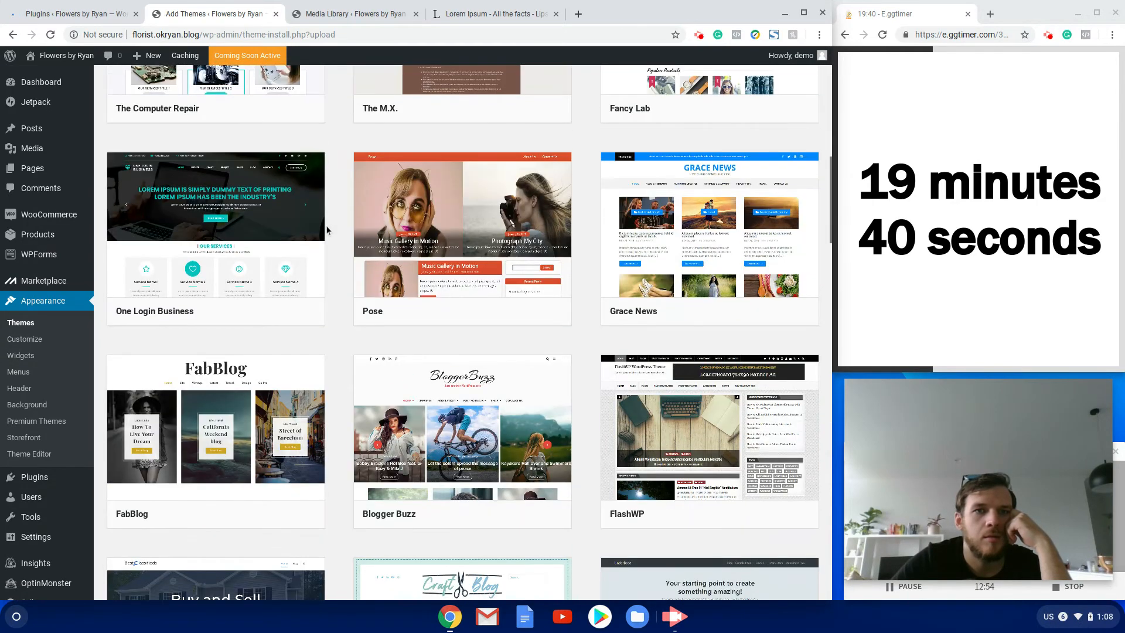
scroll(327, 229, "up", 10)
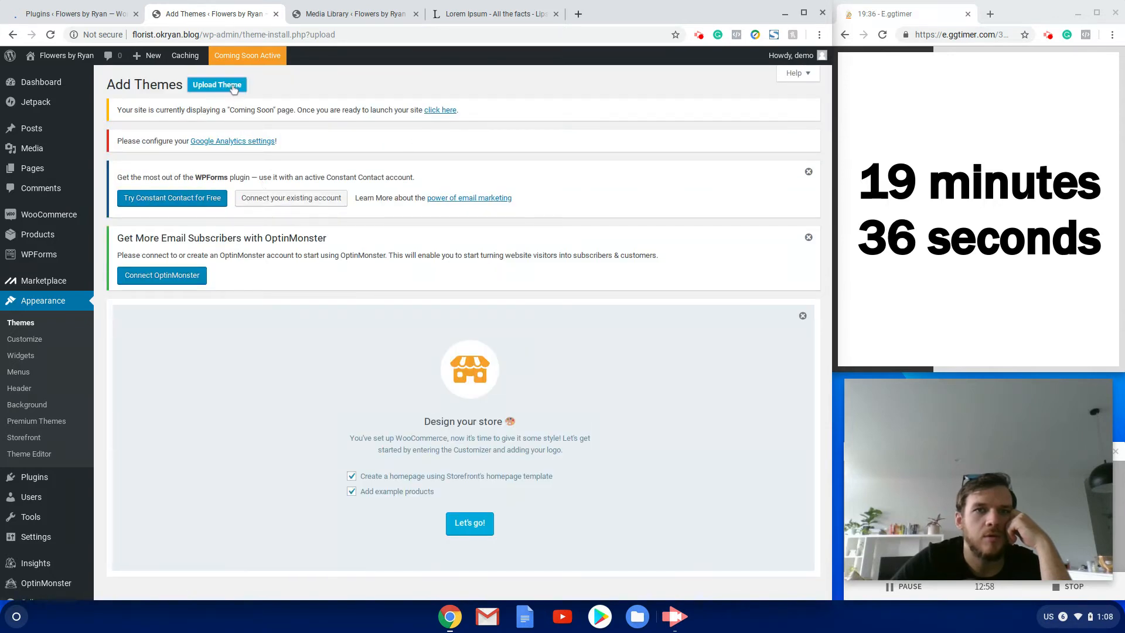
left_click(808, 173)
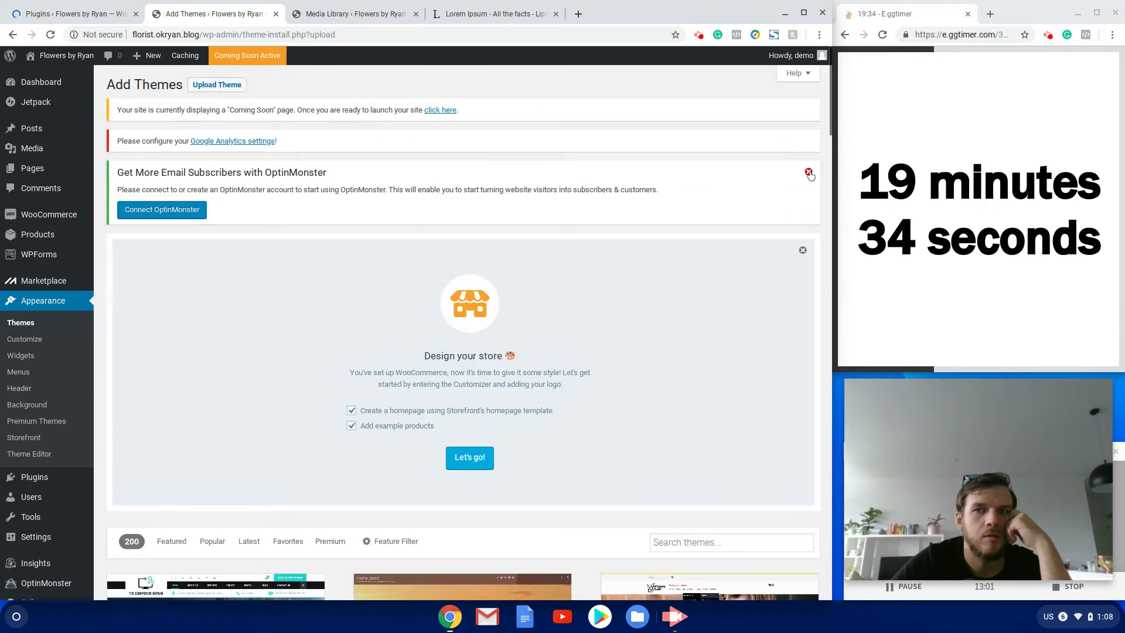
left_click(809, 172)
left_click(802, 176)
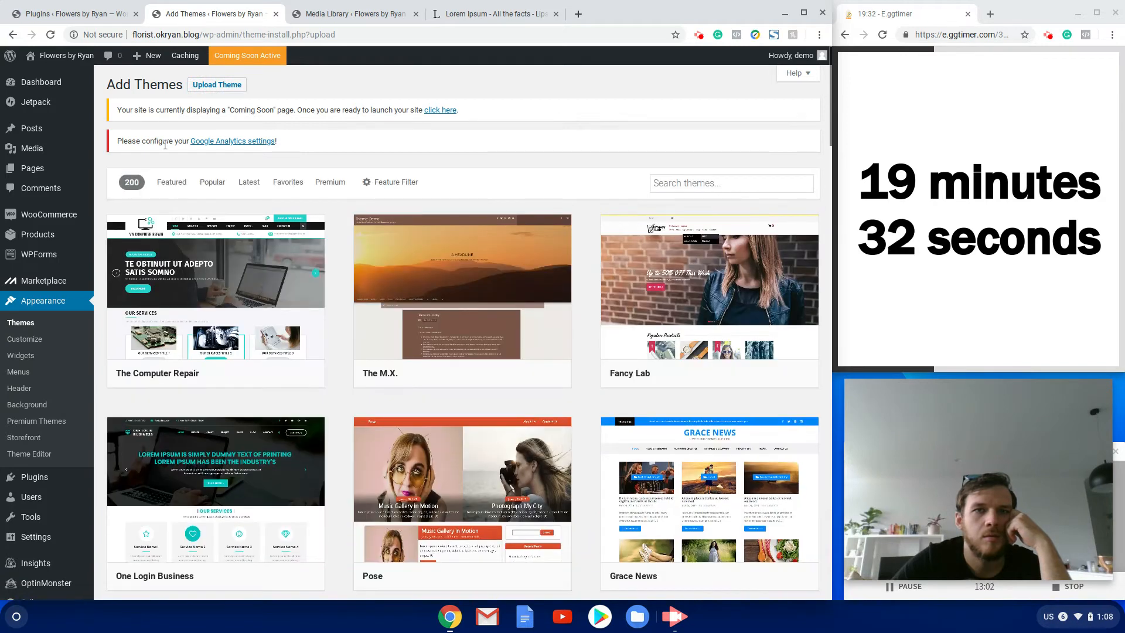
left_click(217, 85)
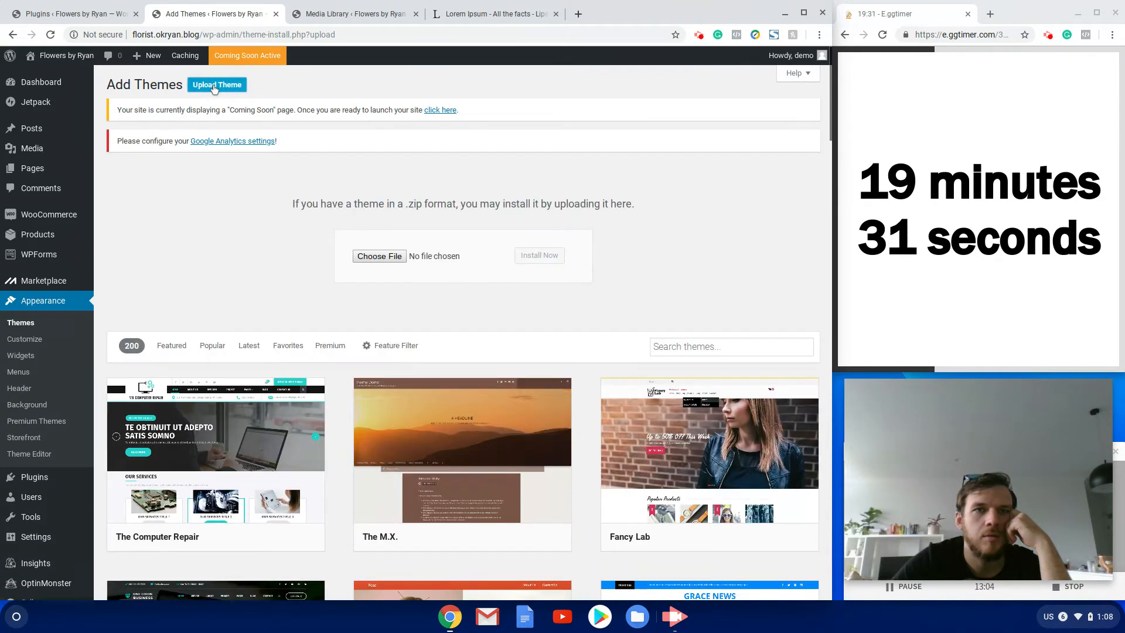
Choose boutique.2.0.16.zip from the Child themes folder in 30 Minute websites and install it as a theme.
left_click(369, 258)
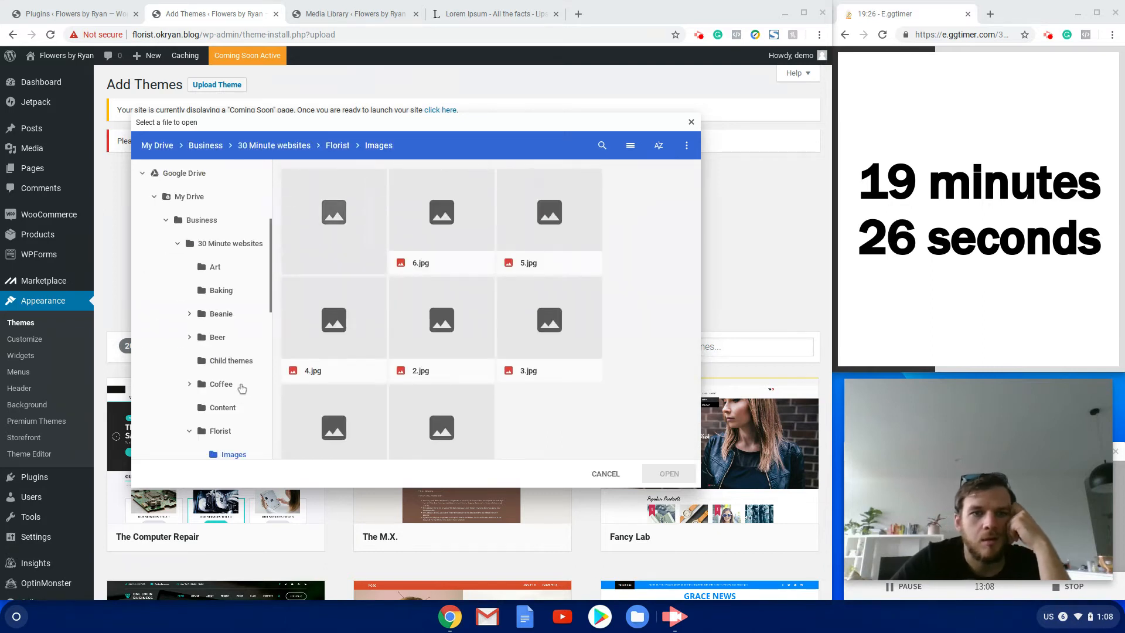
scroll(240, 384, "down", 2)
scroll(238, 377, "down", 4)
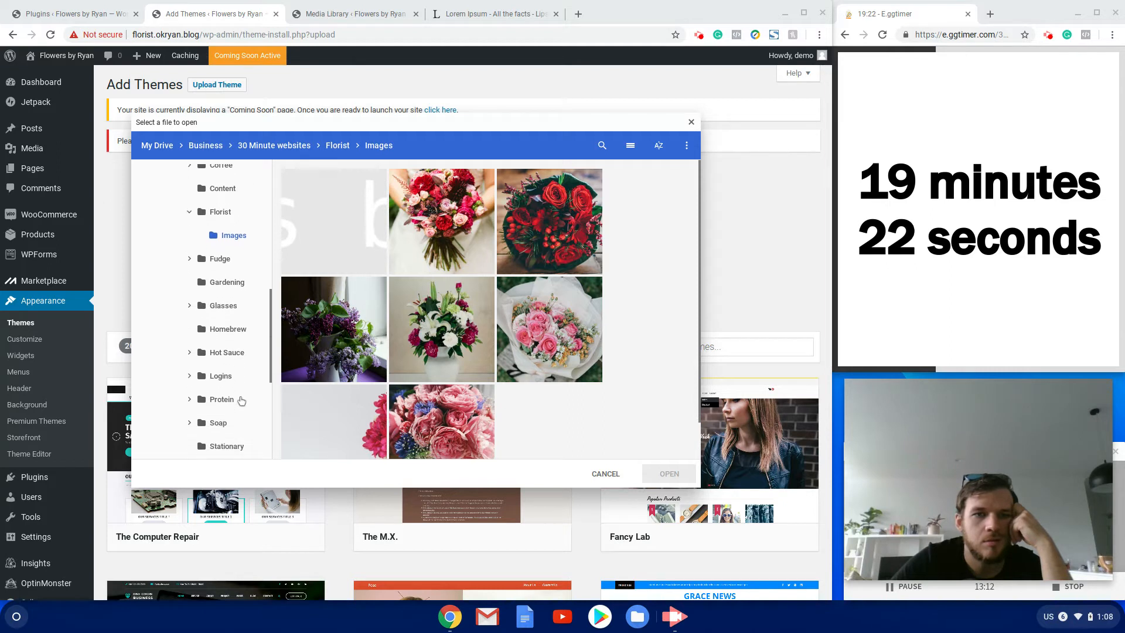
scroll(242, 396, "up", 5)
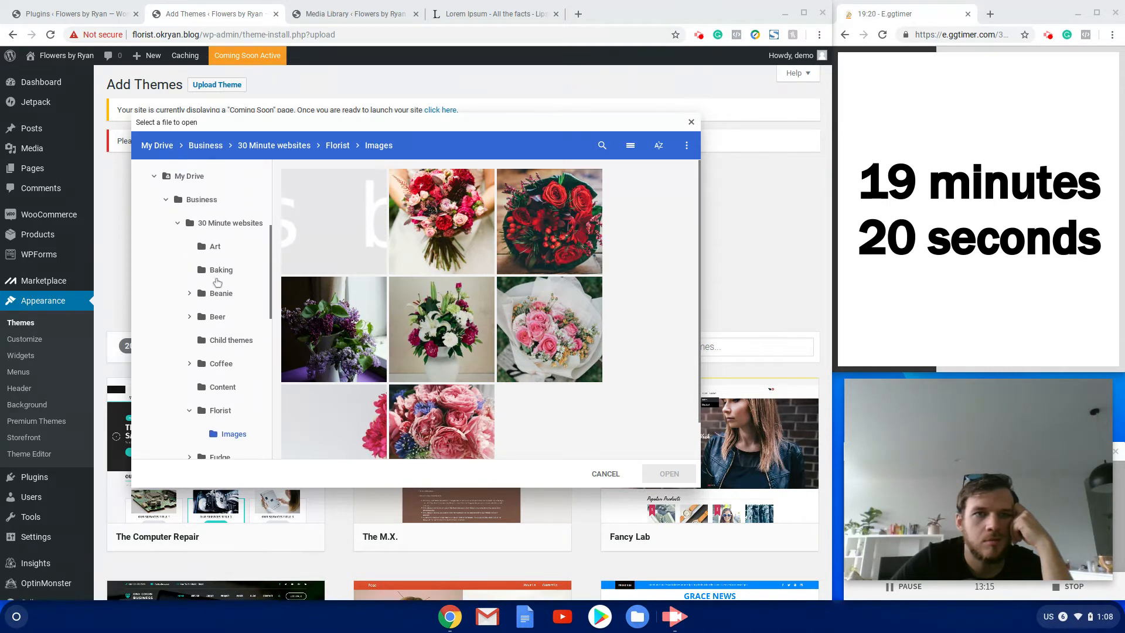
left_click(238, 349)
left_click(342, 224)
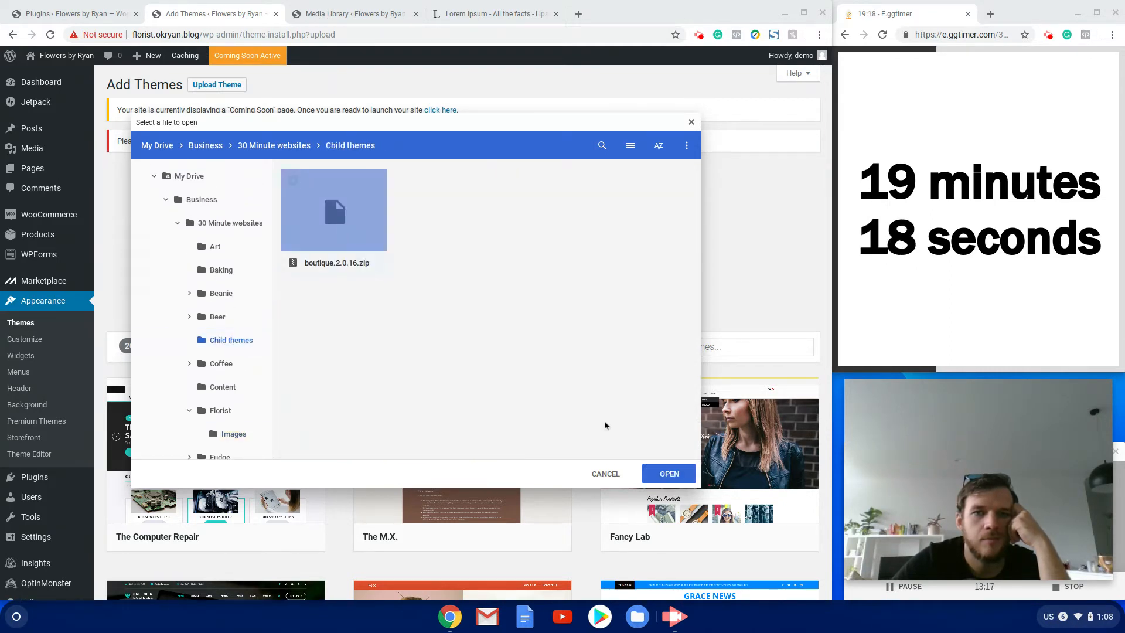
left_click(668, 474)
left_click(545, 260)
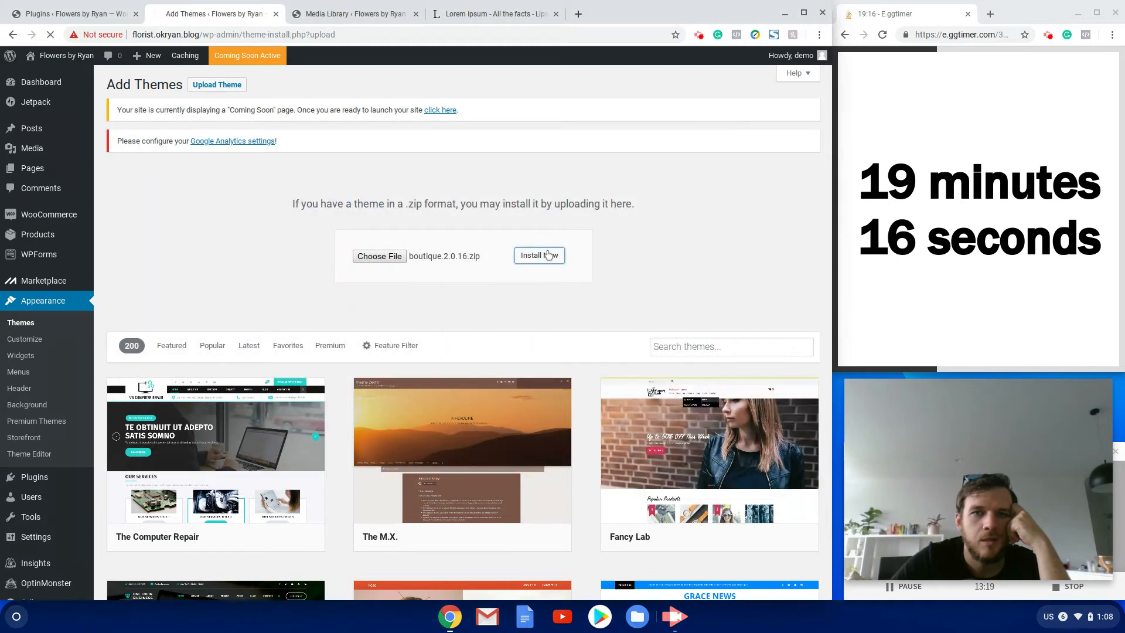
On the Plugins page, bulk-deactivate all plugins except Homepage Control and WooCommerce.
left_click(64, 16)
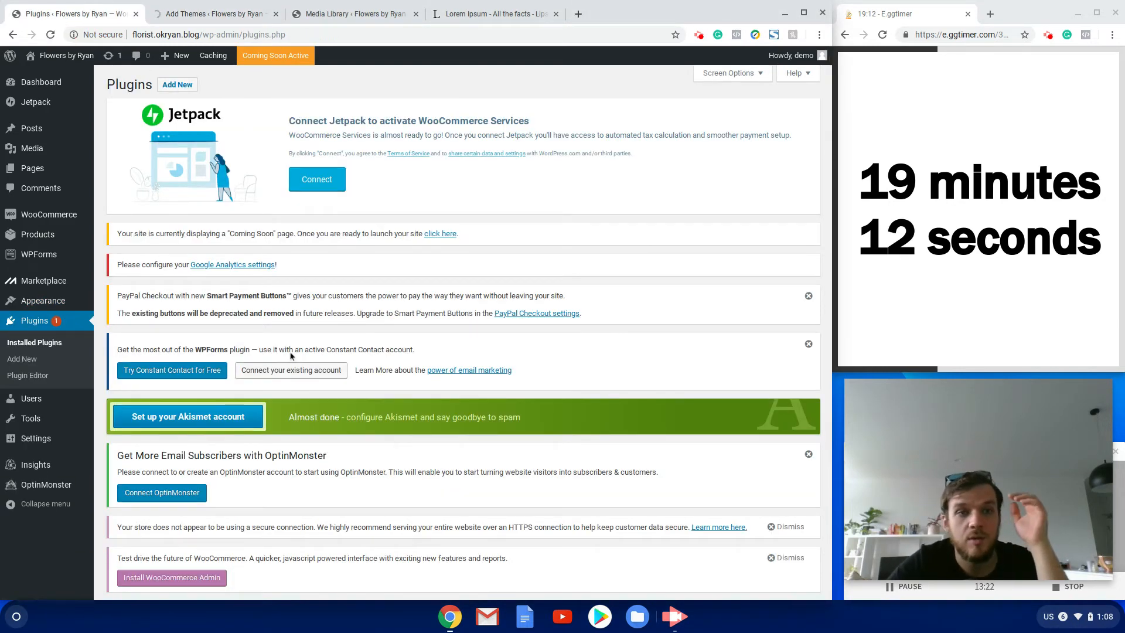
scroll(289, 351, "down", 1)
scroll(289, 352, "down", 13)
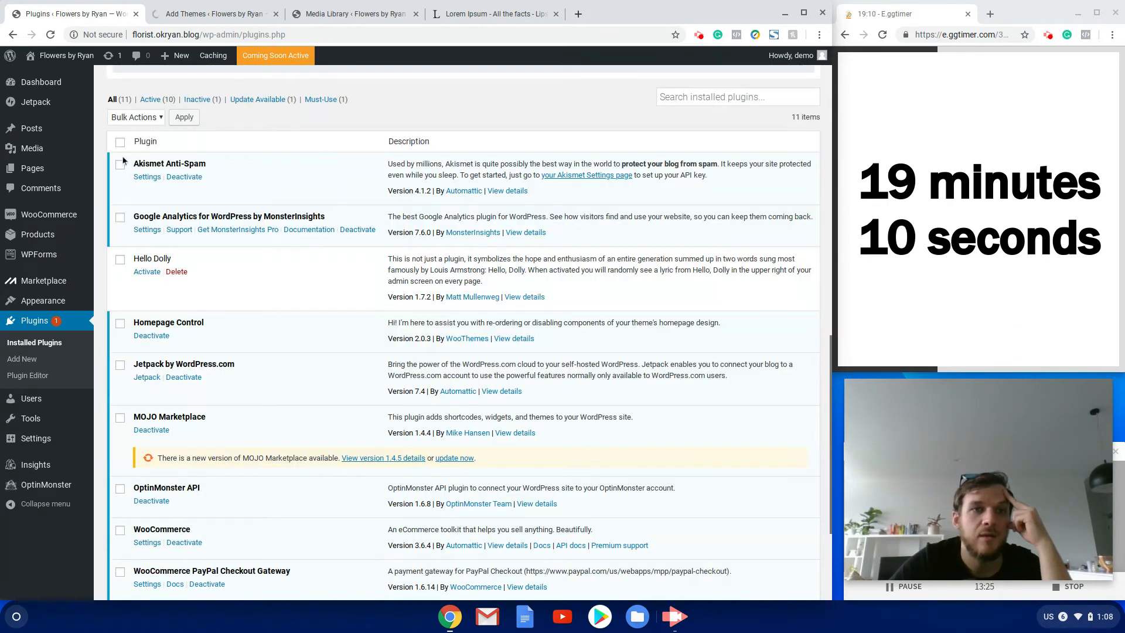
left_click(120, 143)
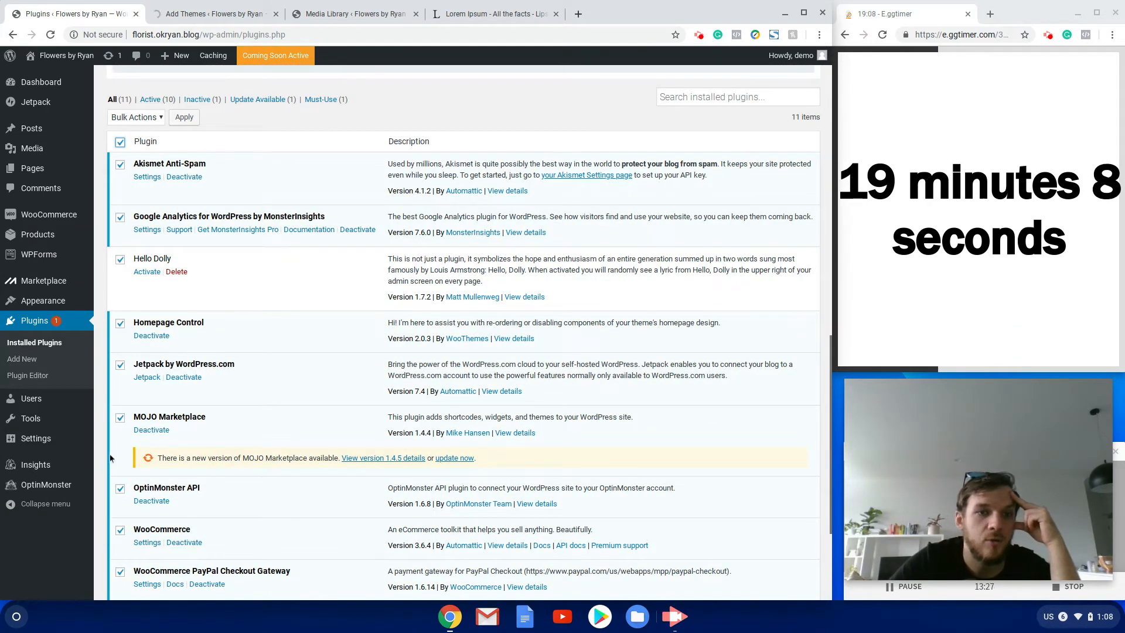
scroll(124, 451, "down", 1)
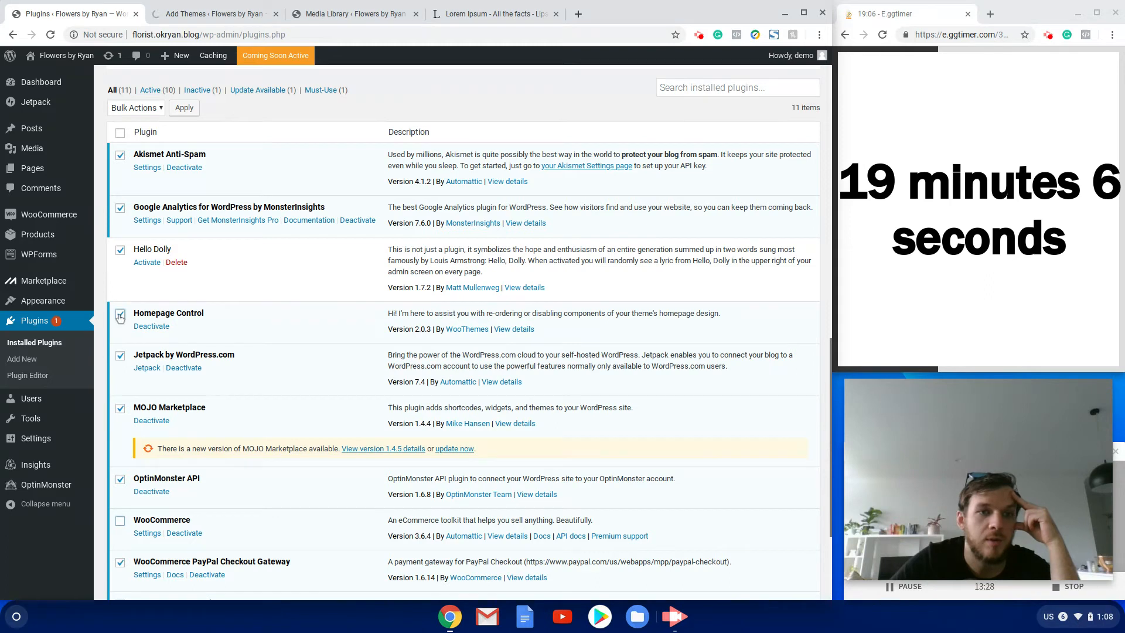
scroll(317, 292, "up", 3)
left_click(153, 361)
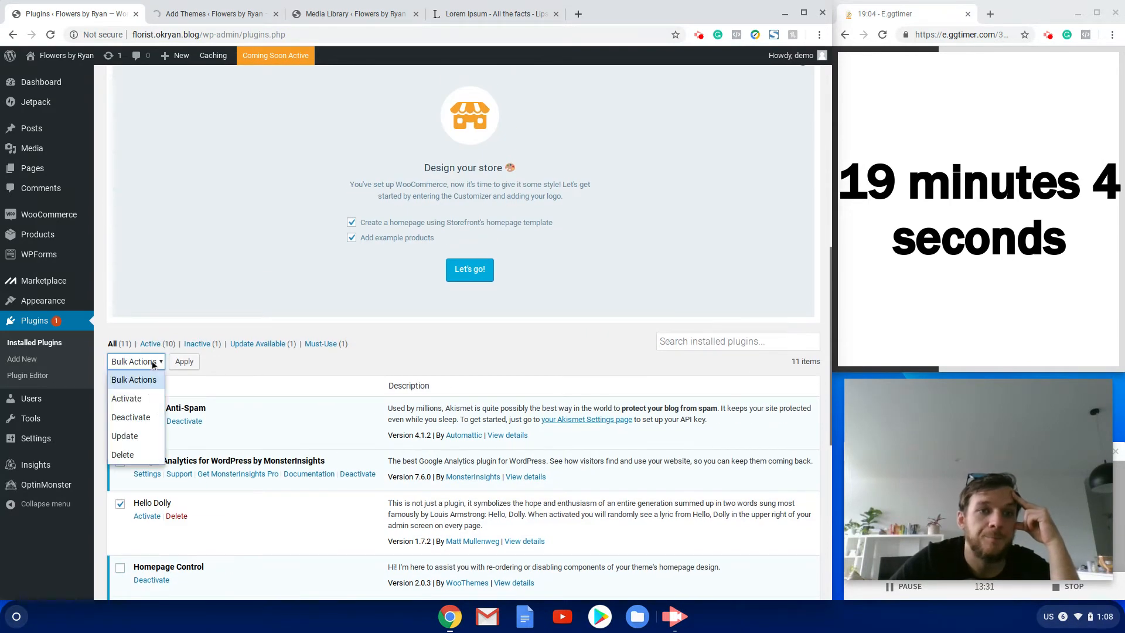
left_click(135, 417)
left_click(187, 369)
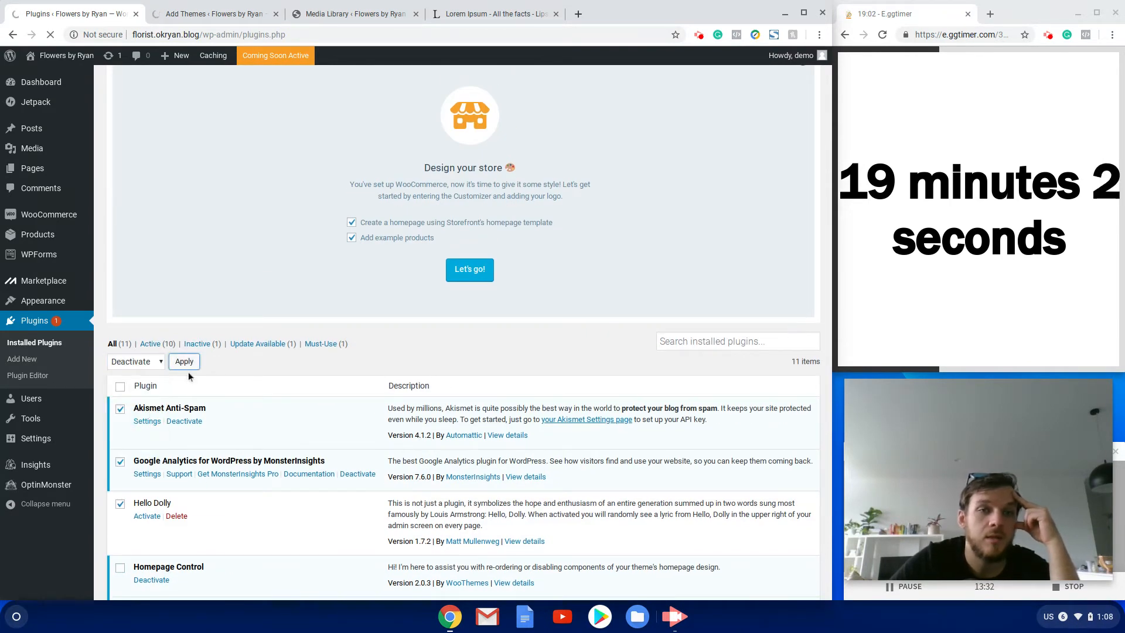
Return to the theme installation page and activate the uploaded Boutique theme.
left_click(214, 13)
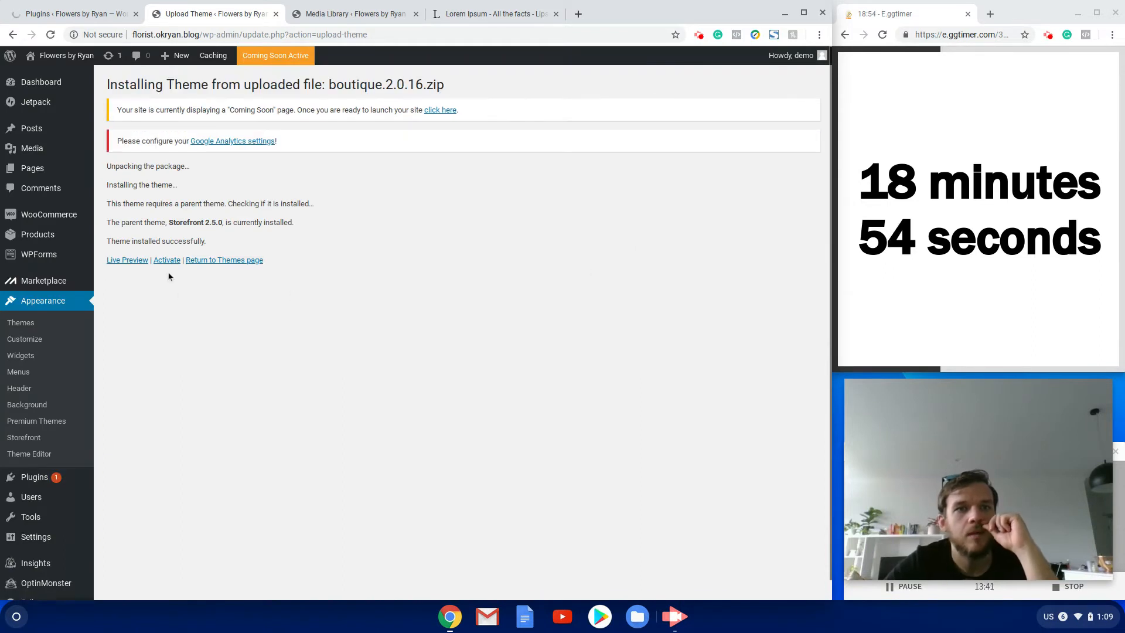
left_click(167, 261)
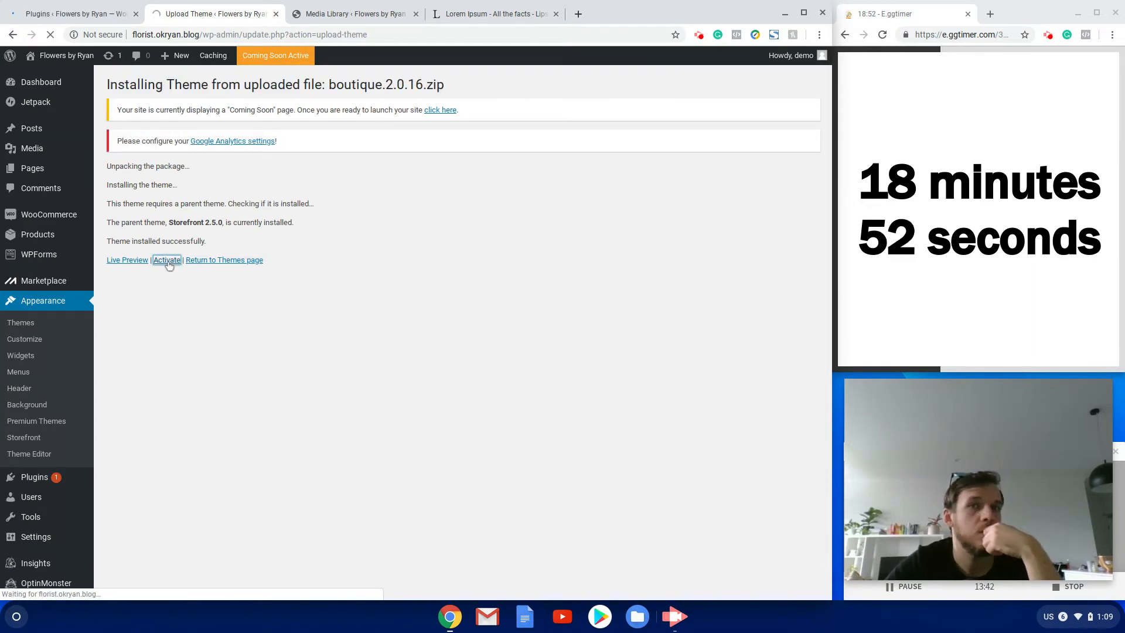
Bulk-delete every plugin except Homepage Control and WooCommerce, confirming removal of the plugins and their data.
left_click(70, 13)
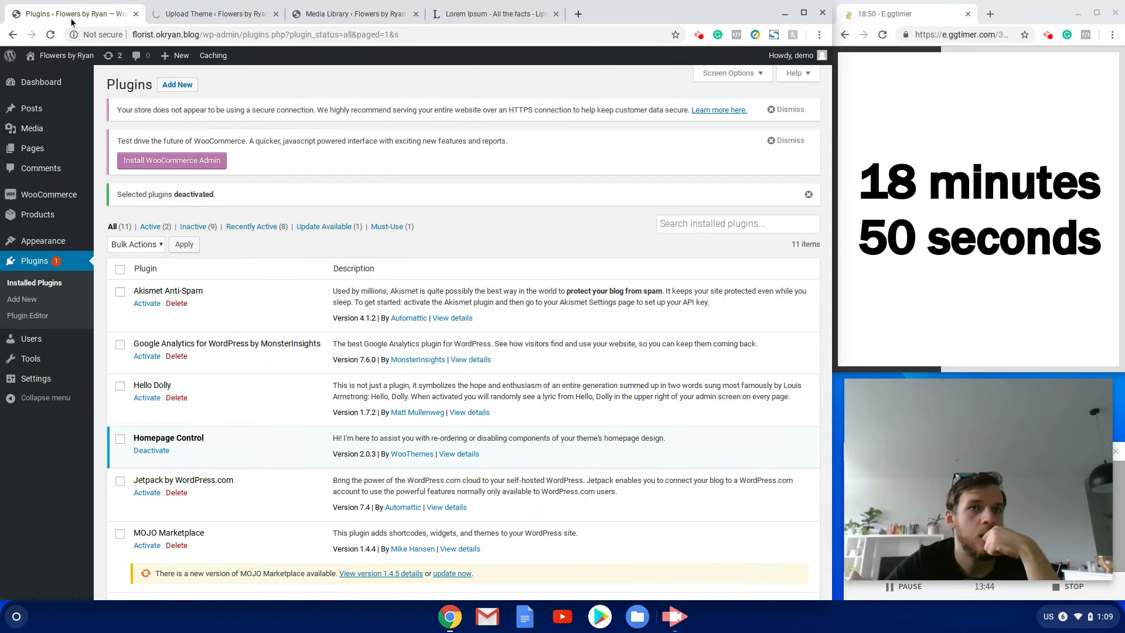
left_click(120, 270)
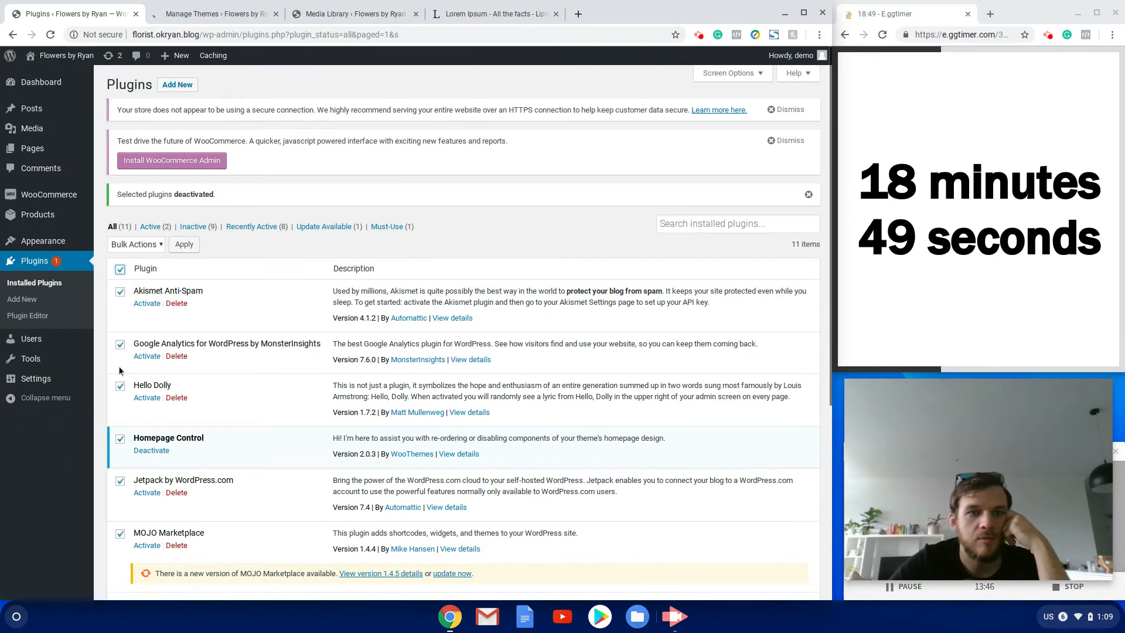
left_click(121, 440)
scroll(121, 442, "down", 3)
left_click(120, 441)
scroll(123, 445, "down", 2)
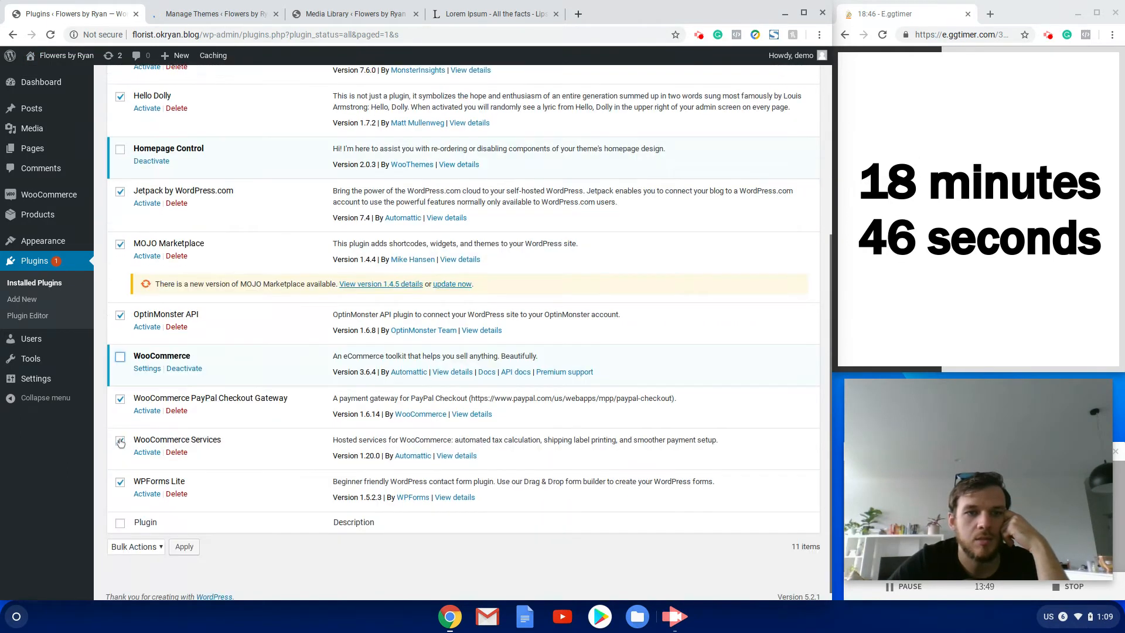
left_click(146, 539)
left_click(125, 520)
left_click(184, 537)
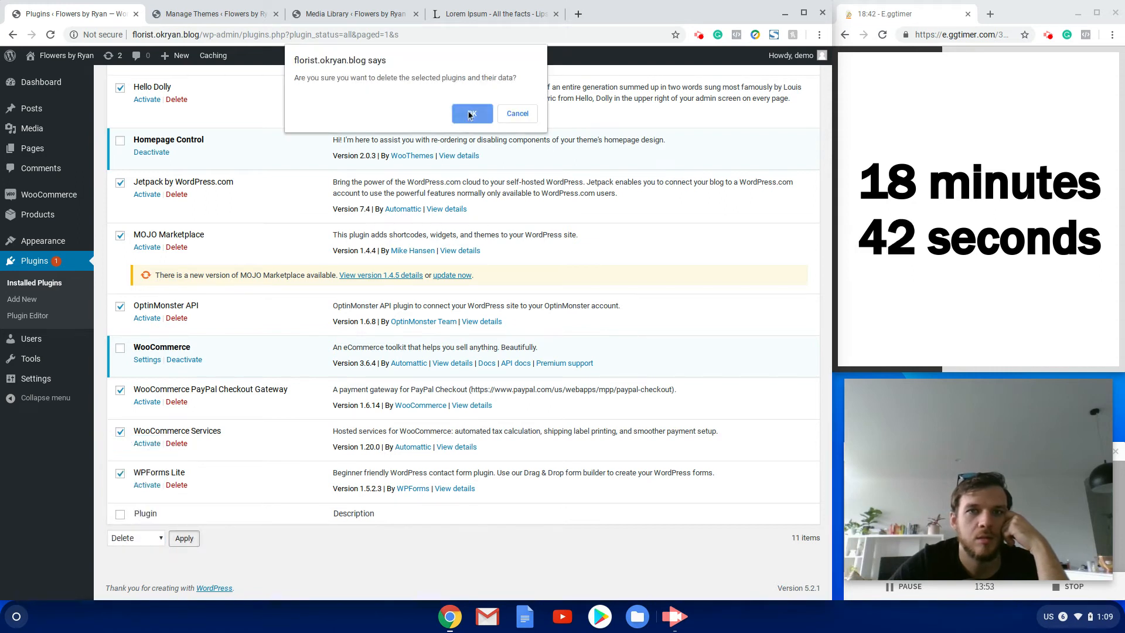
left_click(469, 113)
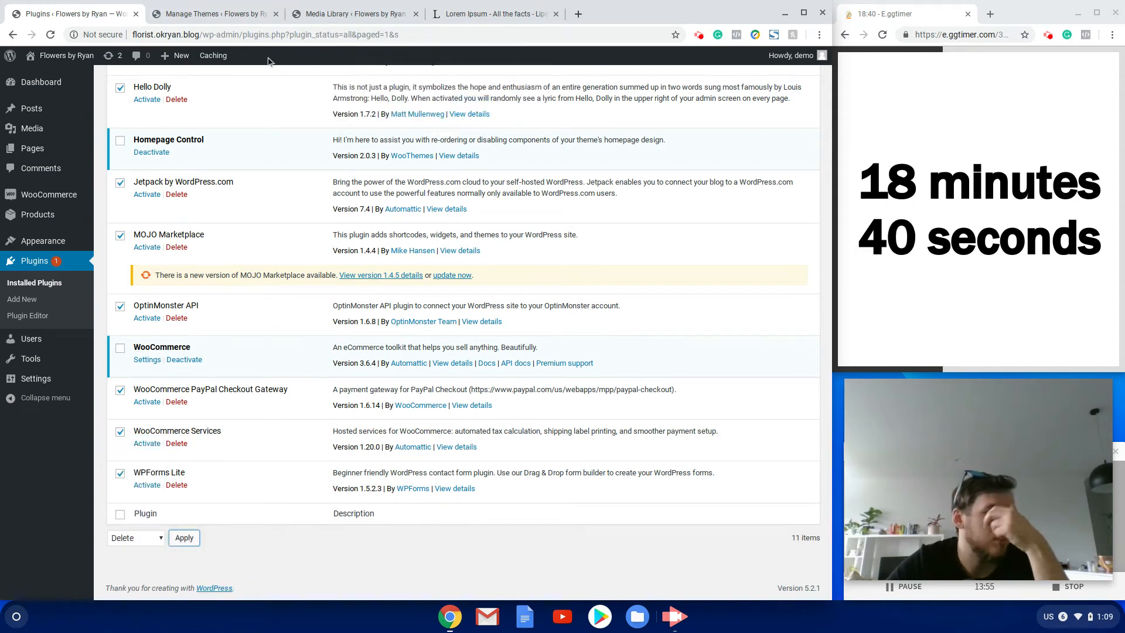
Return to the Themes page and update the active Boutique theme to the new version.
left_click(220, 16)
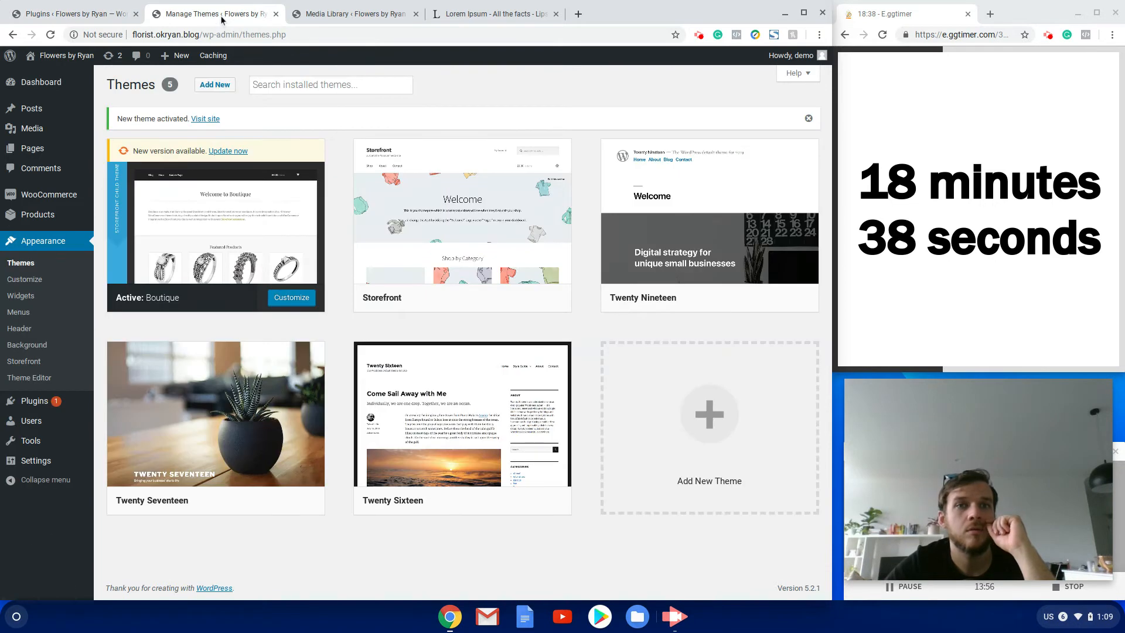
left_click(234, 155)
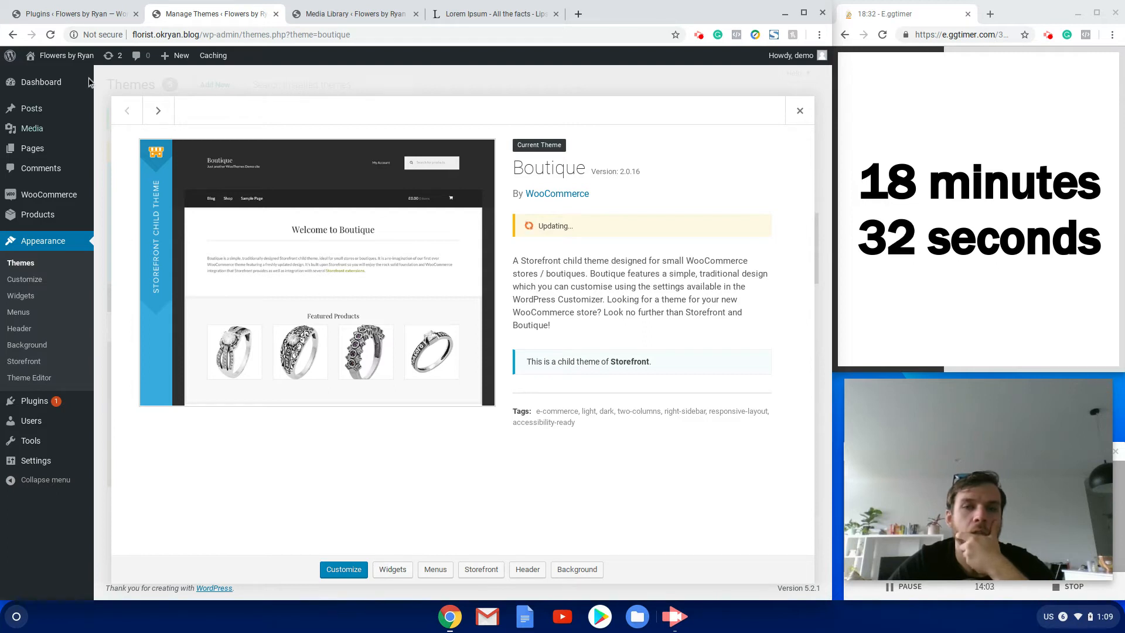
Open the Add New product page in the Plugins browser tab and close the Media Library tab.
left_click(77, 14)
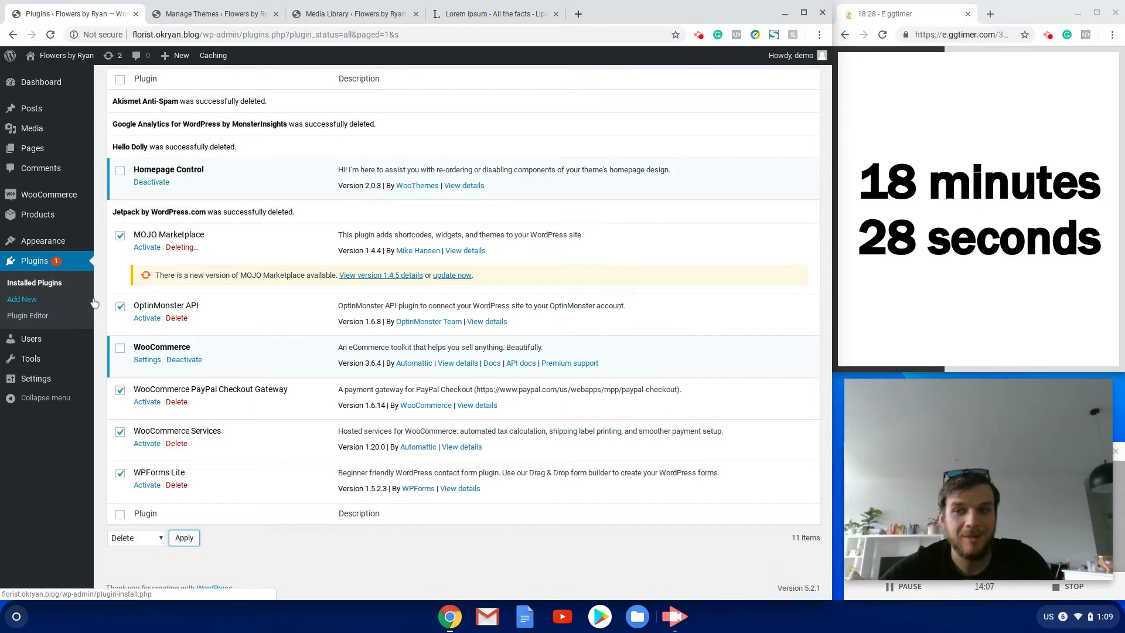
mouse_move(44, 220)
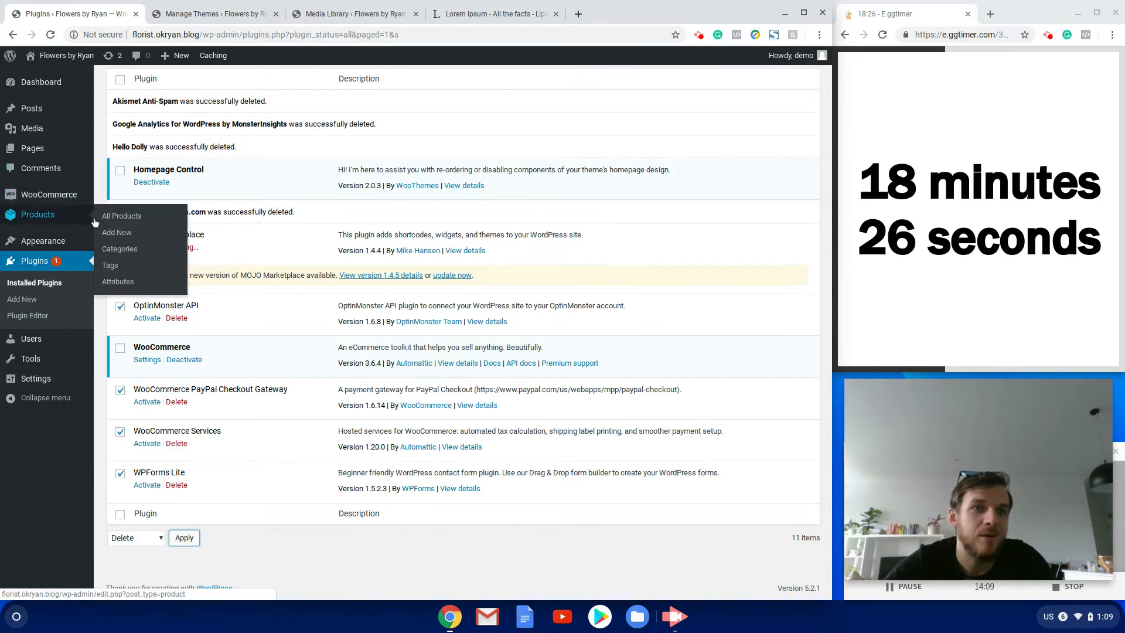
left_click(416, 14)
Copy the first generated paragraph from the Lorem Ipsum page.
left_click(372, 14)
left_click_drag(545, 336, 214, 288)
left_click_drag(552, 355, 167, 278)
key("ctrl+c")
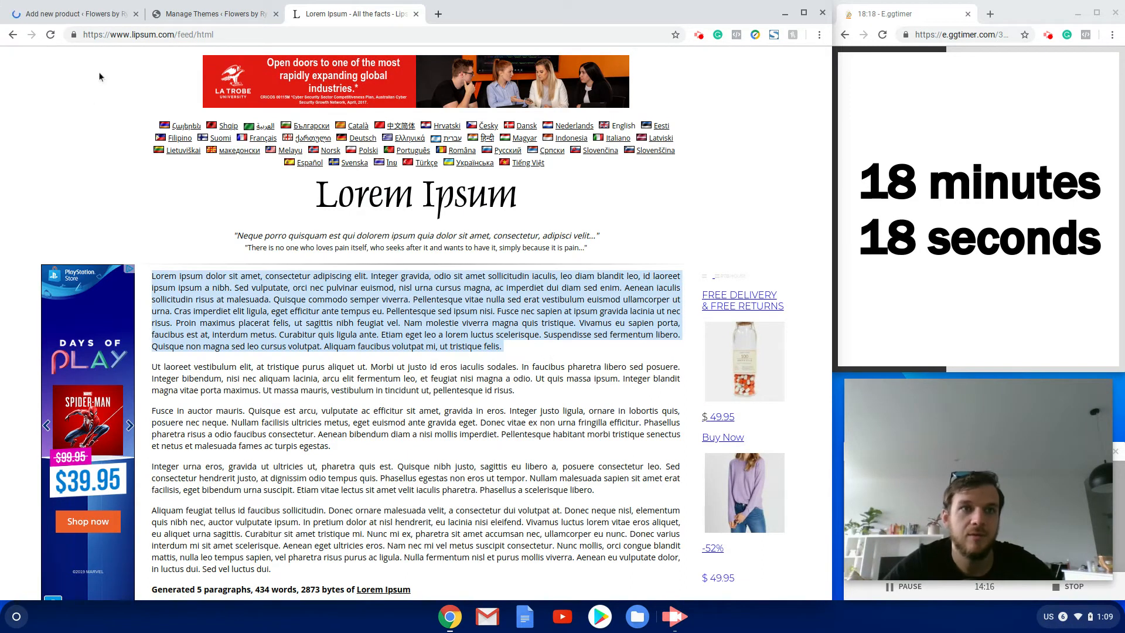
Name the new product Champagne and paste the copied Lorem Ipsum paragraph as its main description.
left_click(94, 16)
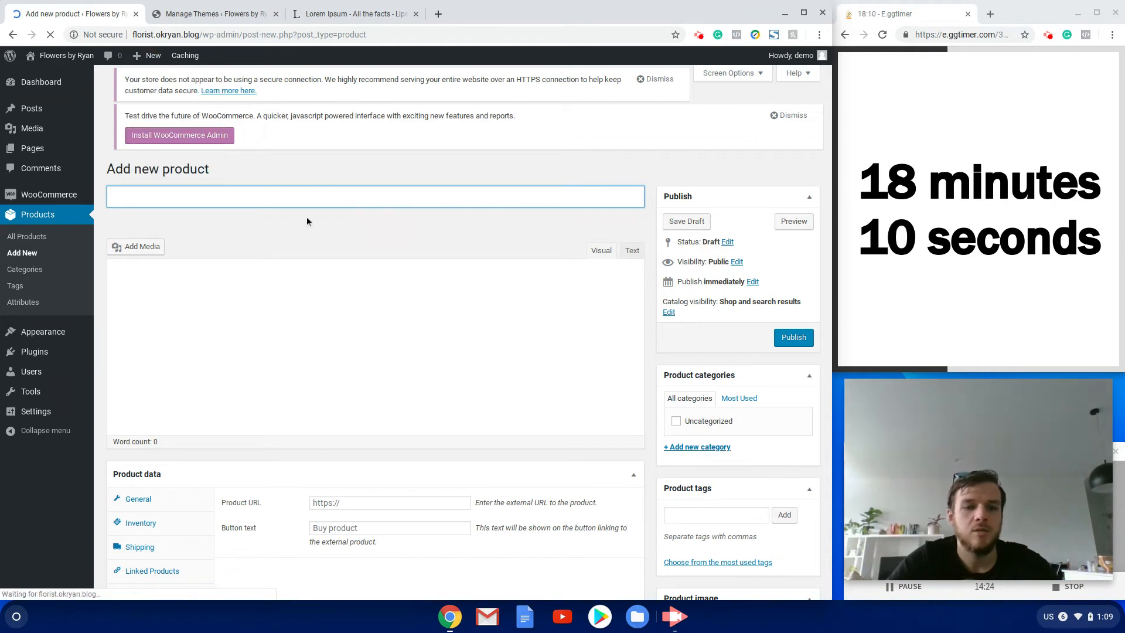
type("Cham")
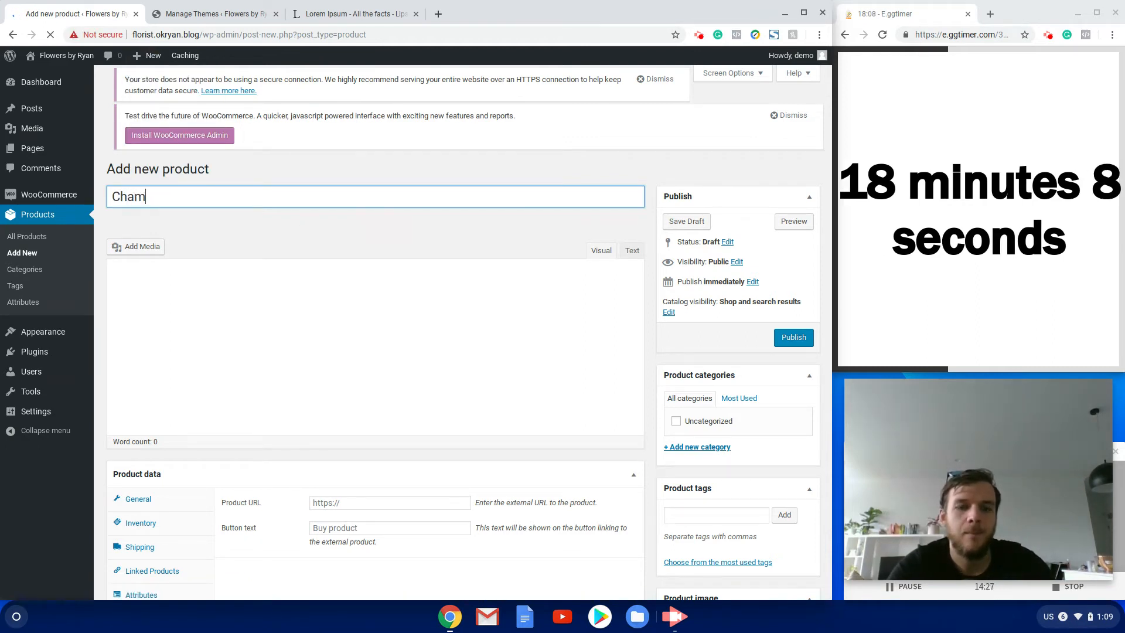
type("pagn")
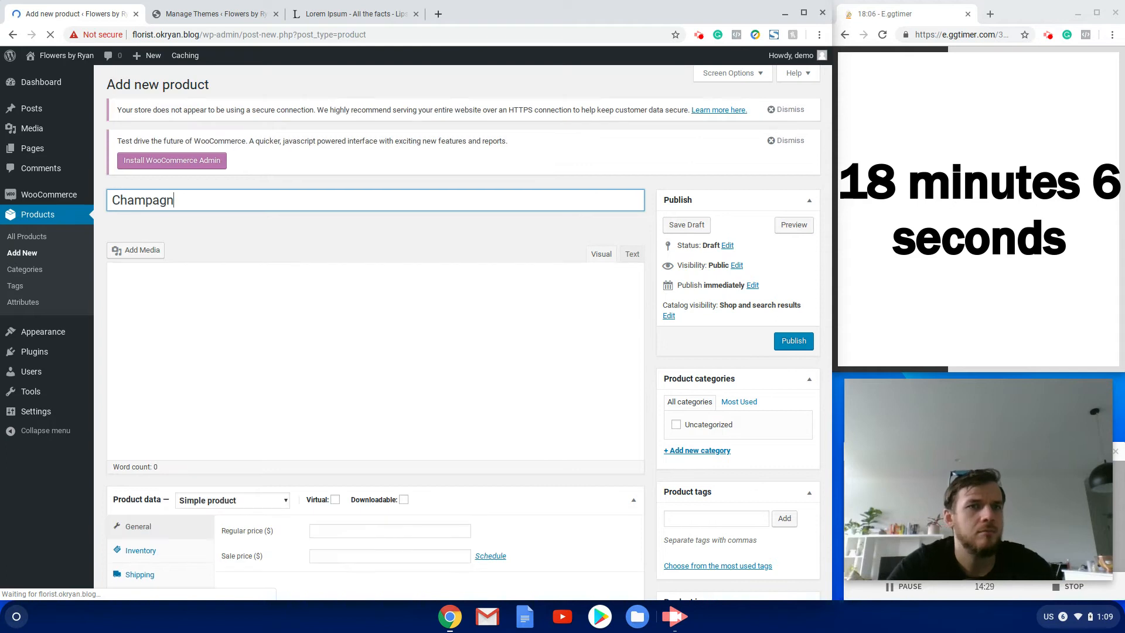
type("e")
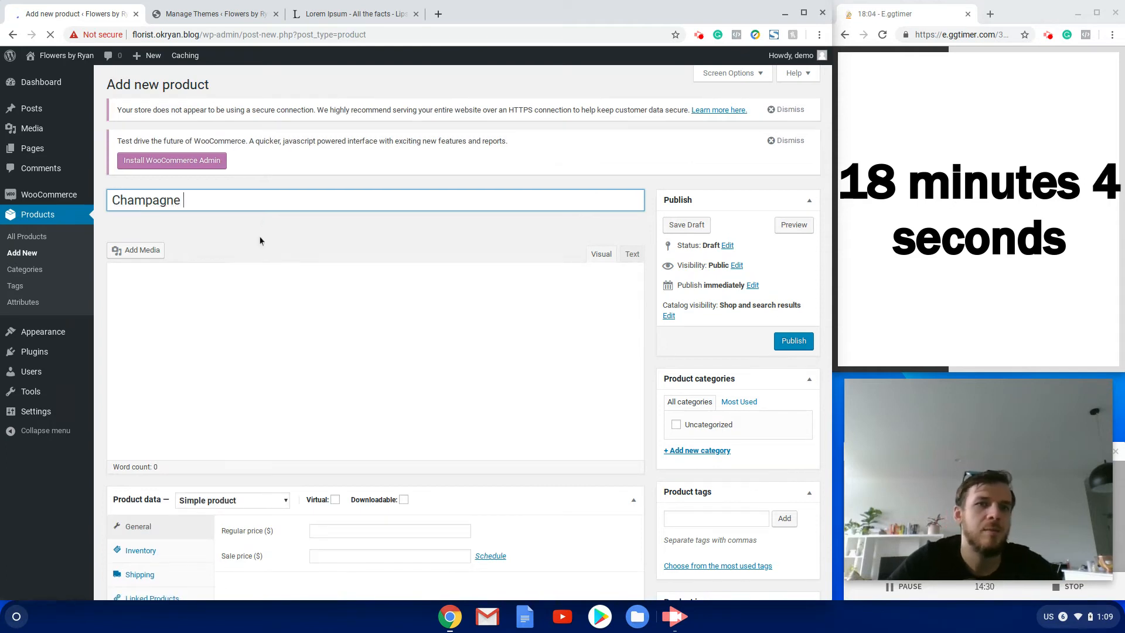
left_click(298, 310)
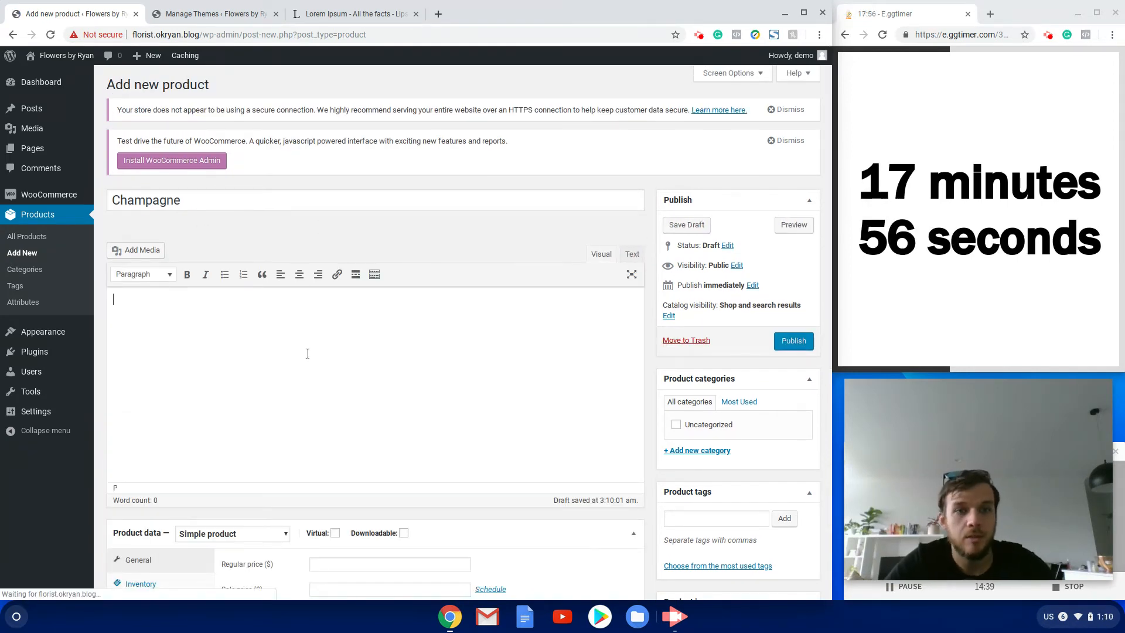
key("ctrl+v")
Paste the copied paragraph into Champagne's short description and set the regular price to $80.
scroll(307, 353, "down", 7)
left_click(323, 458)
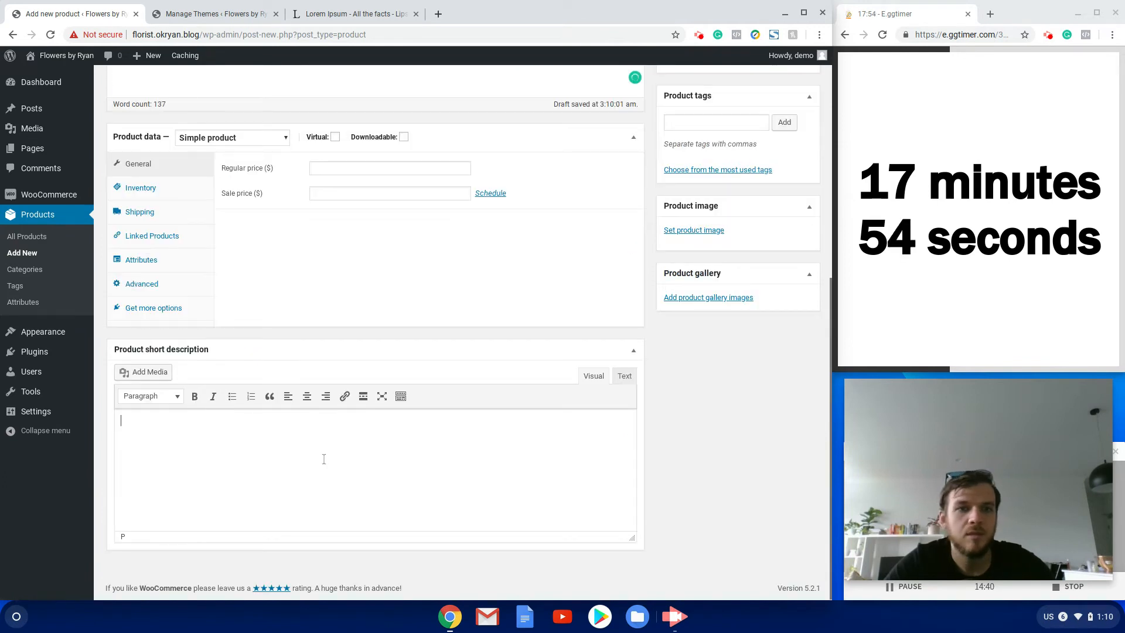
key("ctrl+v")
left_click(331, 169)
type("50")
key("BackSpace")
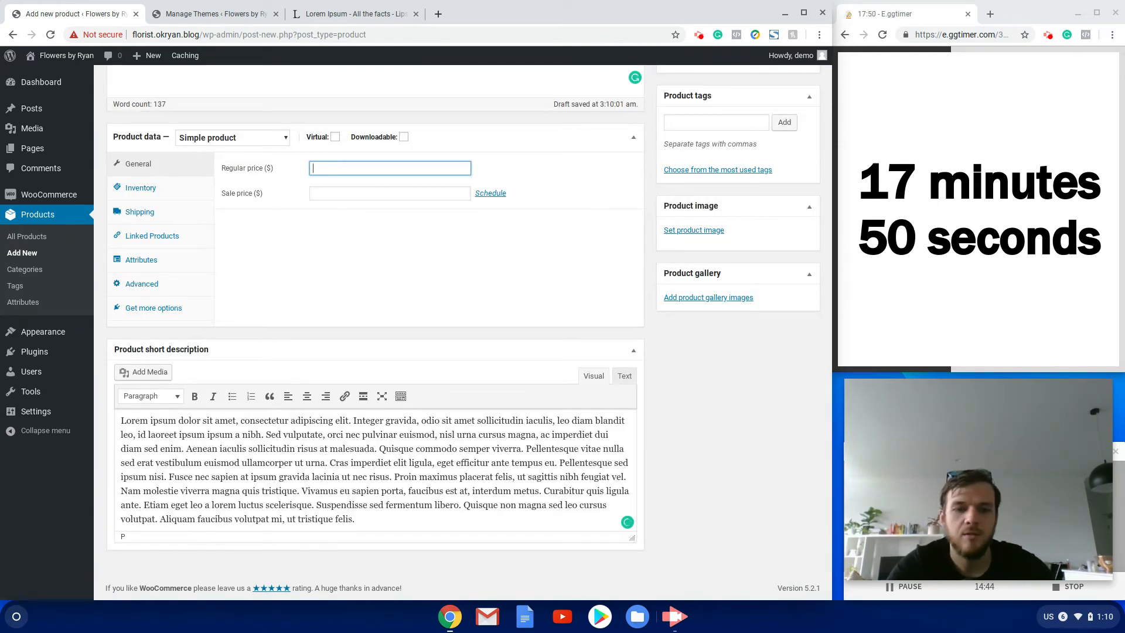
type("80")
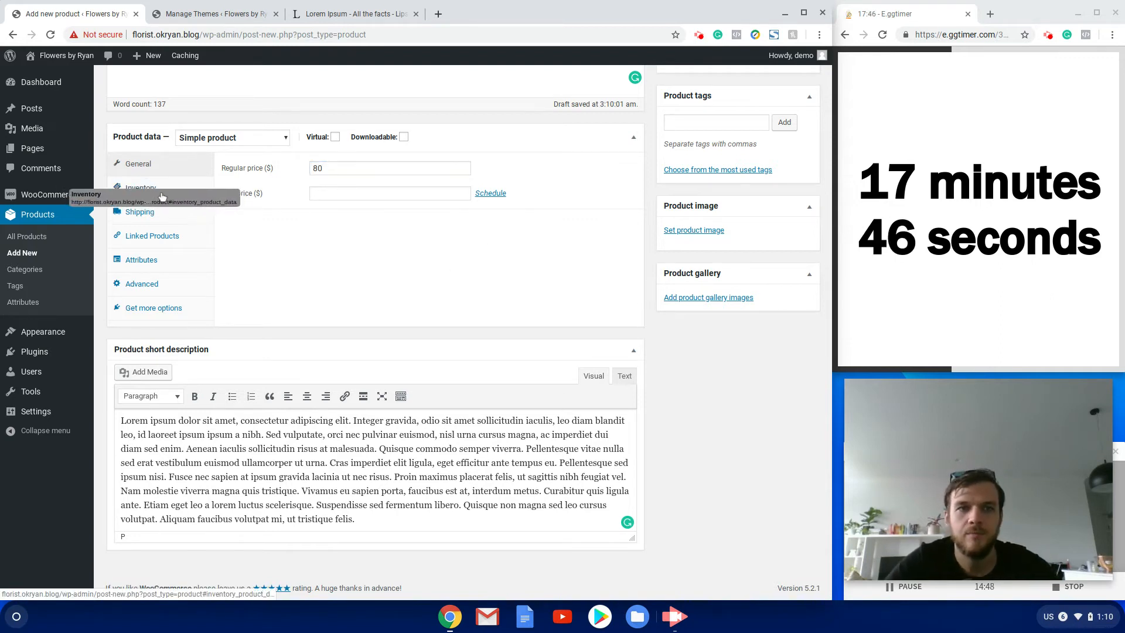
Enable stock management for Champagne with a stock quantity of 40 and a low stock threshold of 5.
left_click(144, 188)
left_click(314, 192)
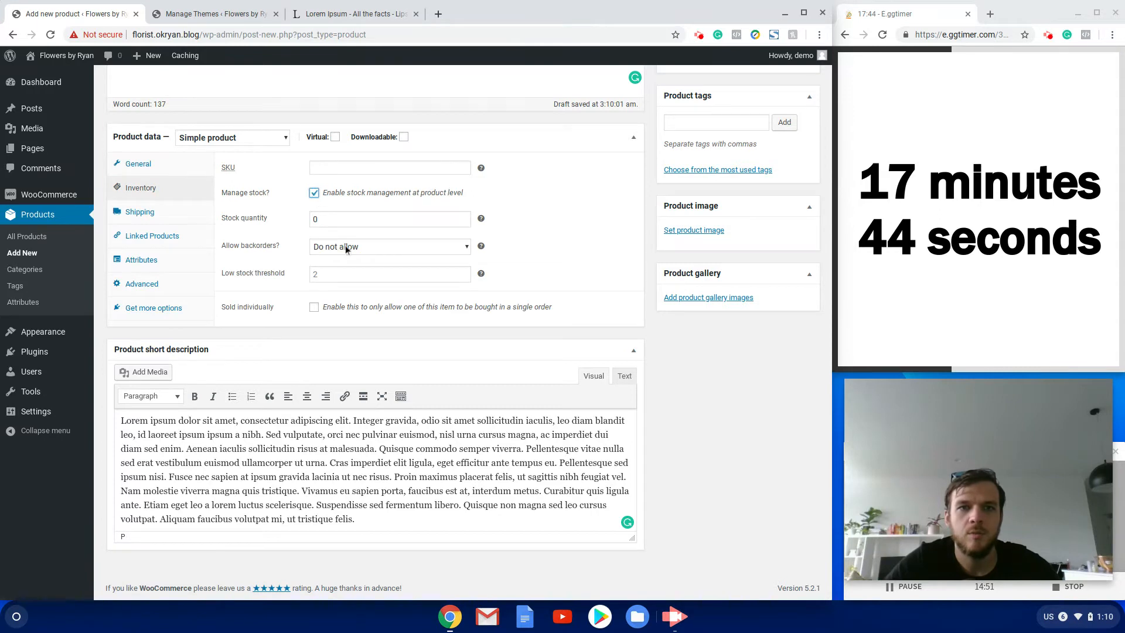
left_click(326, 219)
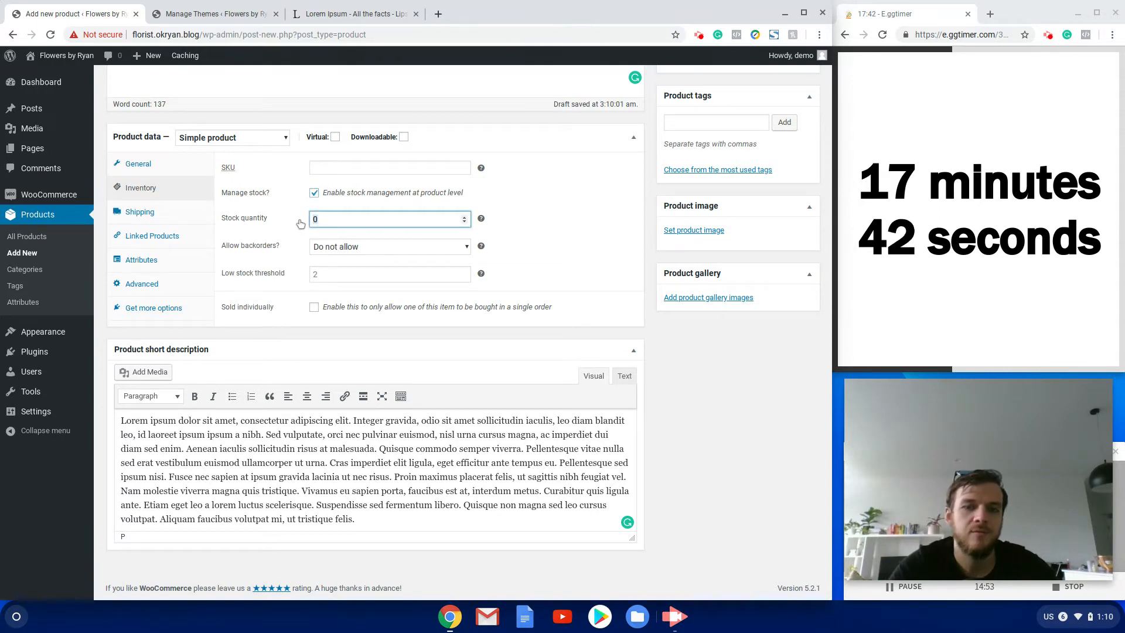
key("BackSpace")
type("40")
left_click(317, 276)
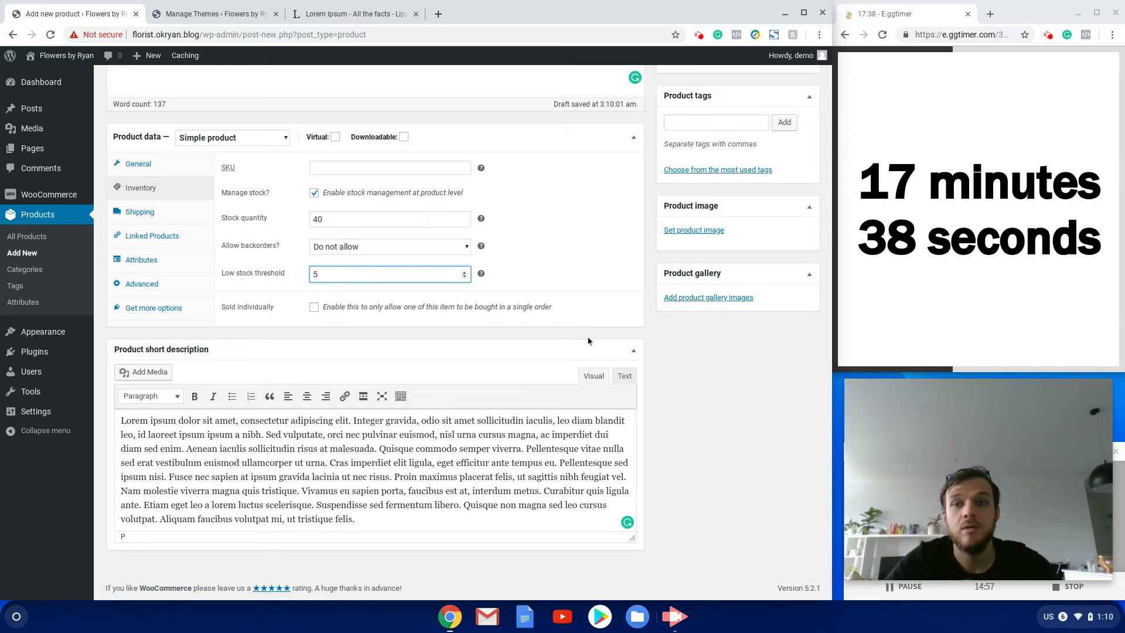
Assign Champagne to a new product category named Misc and publish the product.
scroll(588, 341, "up", 7)
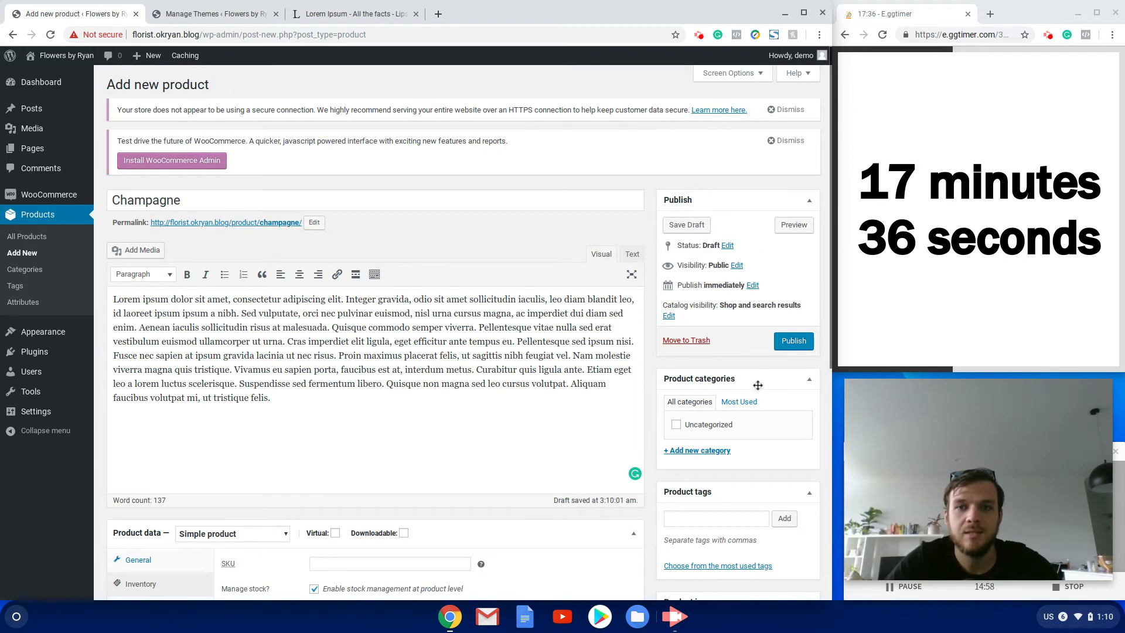
left_click(702, 450)
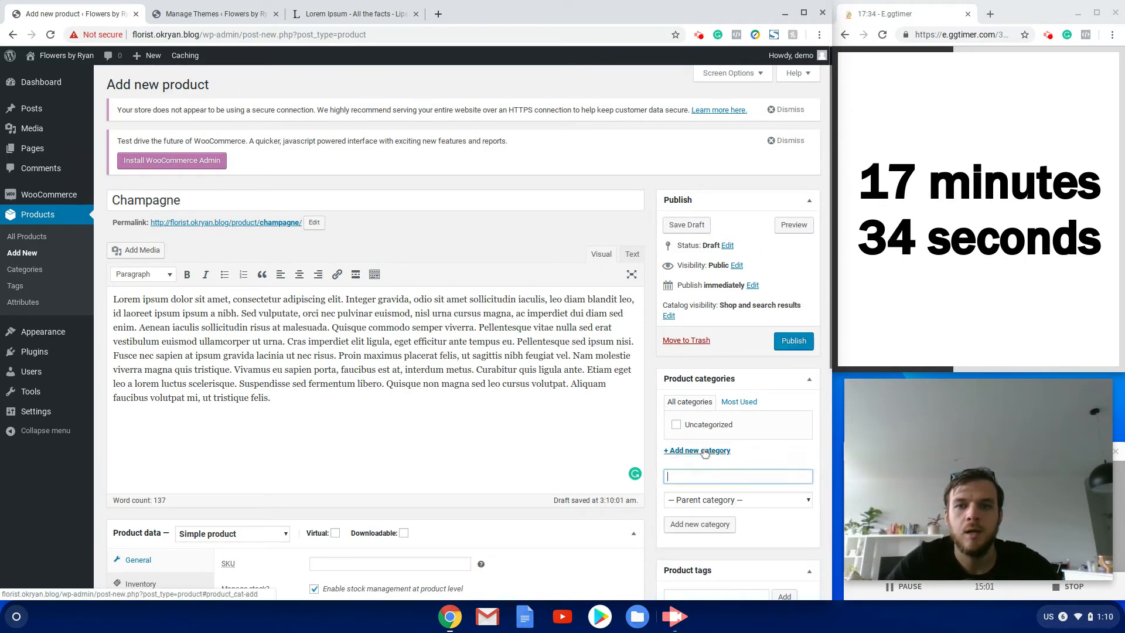
type("Misc")
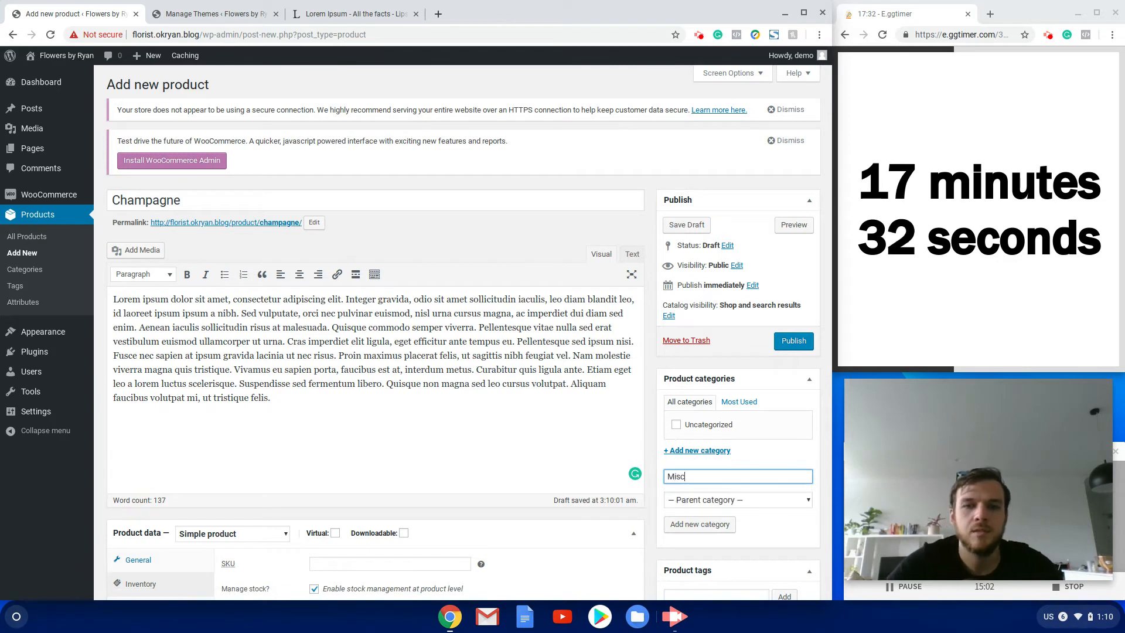
left_click(691, 527)
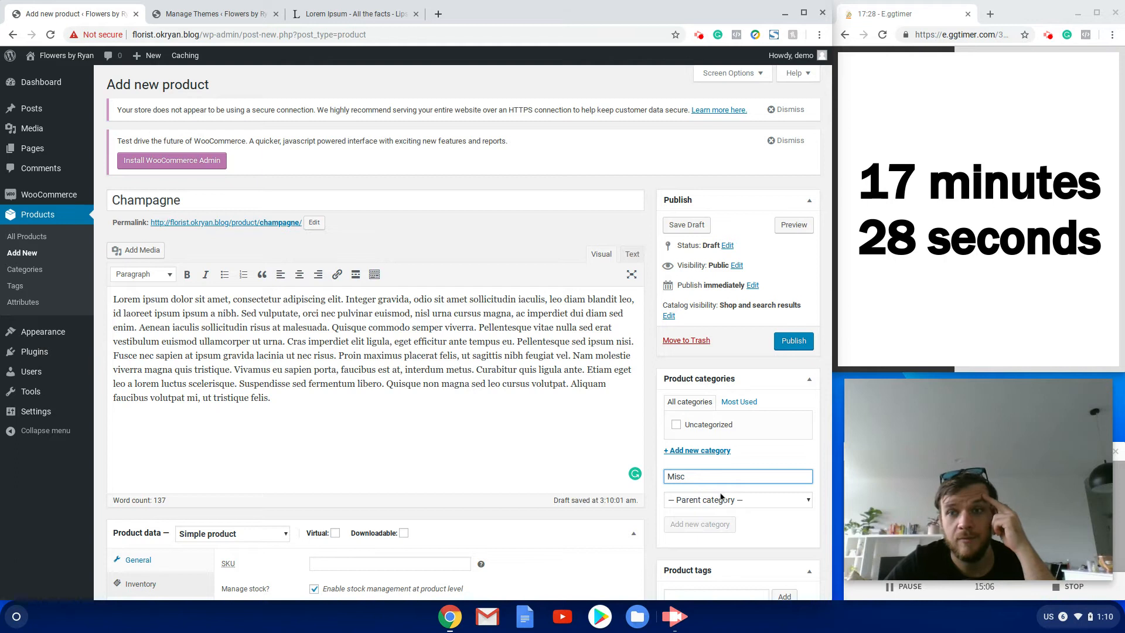
left_click(788, 346)
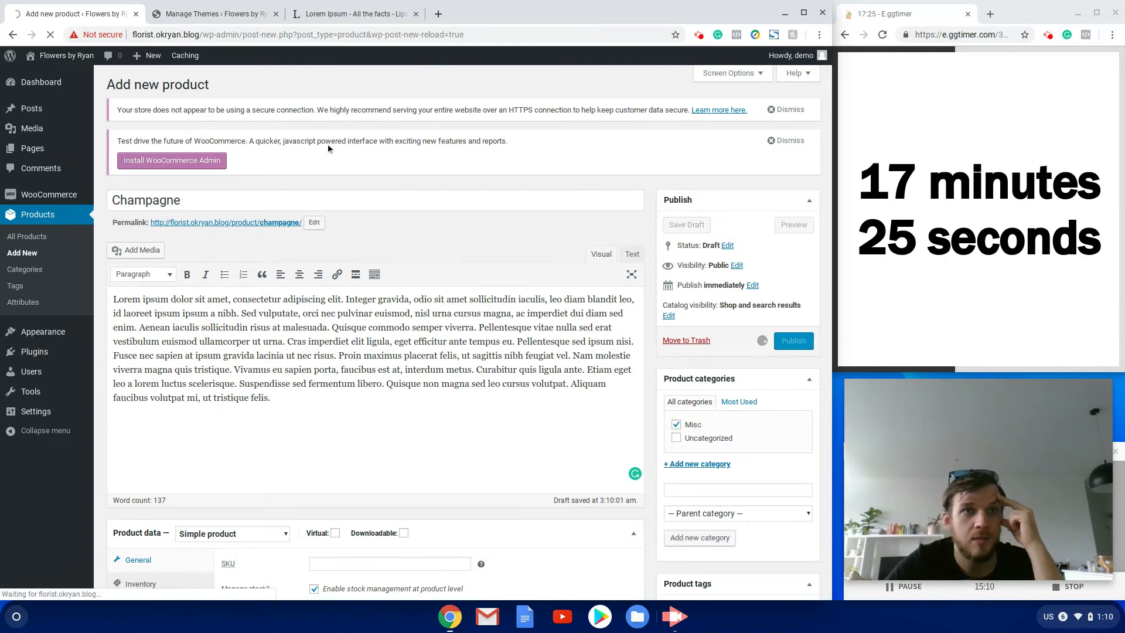
left_click(199, 13)
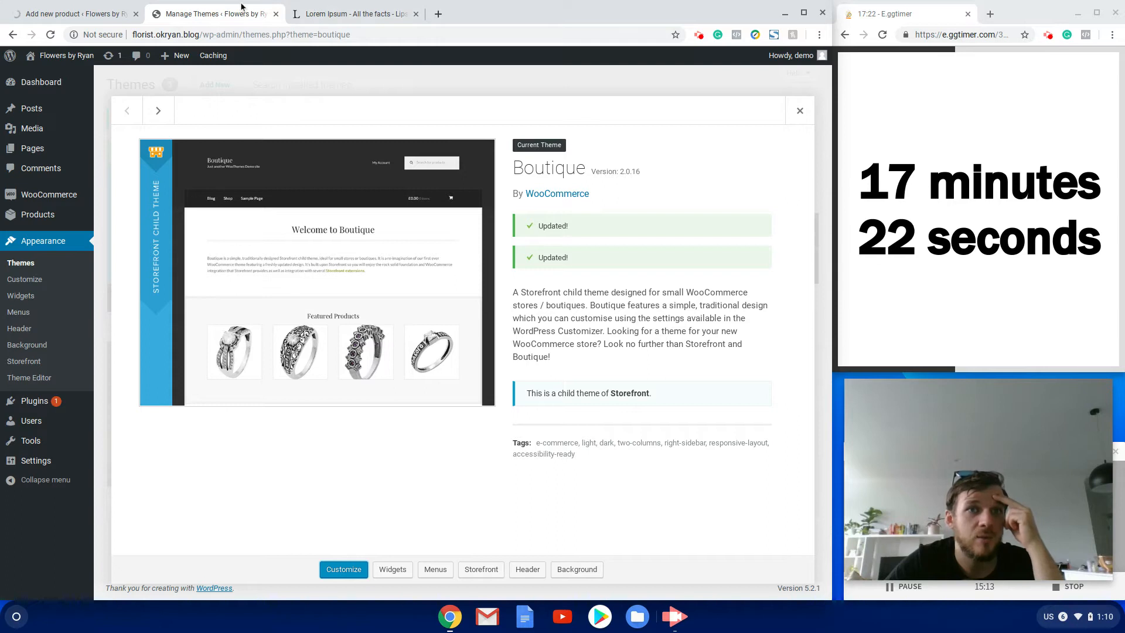
left_click(70, 13)
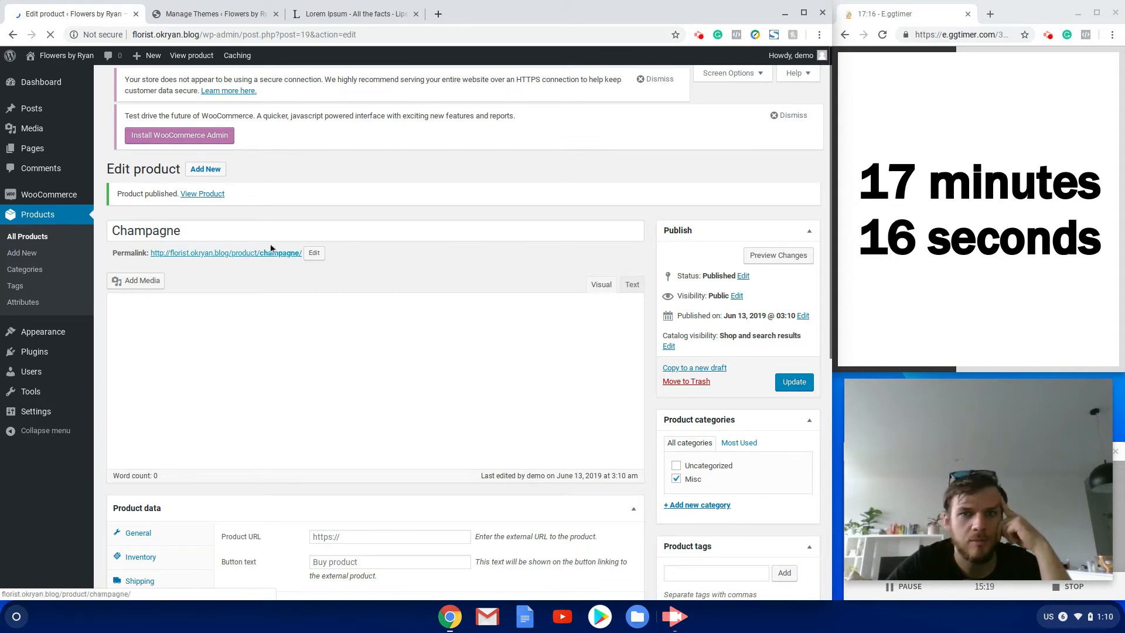
Set the Champagne product's catalog visibility to Hidden.
left_click(668, 347)
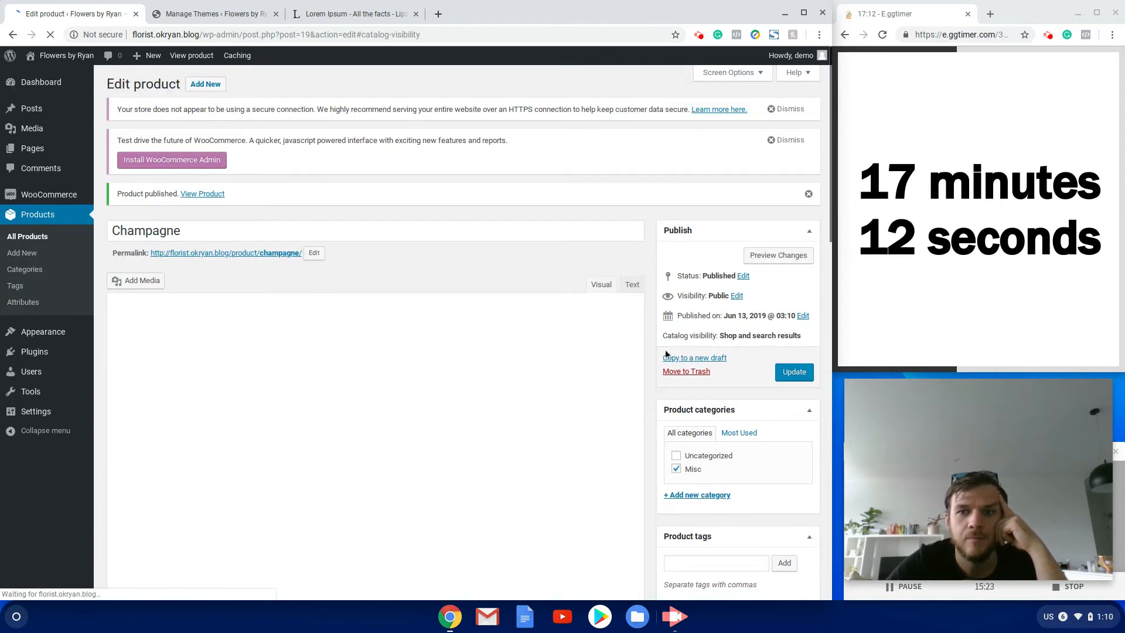
left_click(669, 347)
left_click(668, 415)
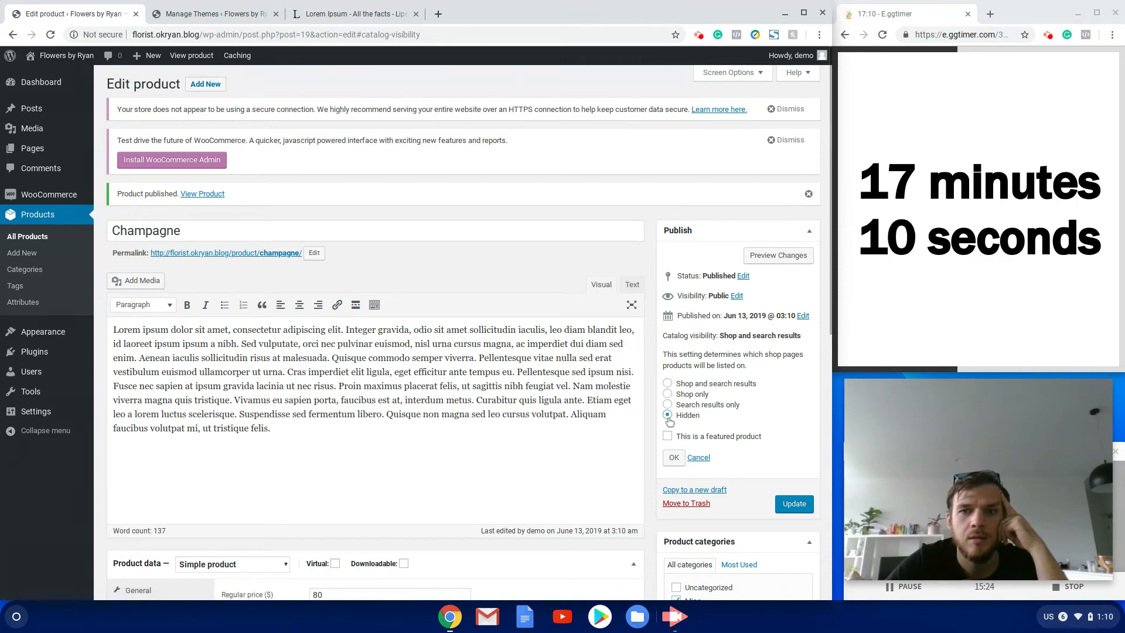
left_click(674, 457)
Open Champagne's inventory settings and update the published product.
scroll(553, 455, "down", 3)
scroll(552, 455, "down", 5)
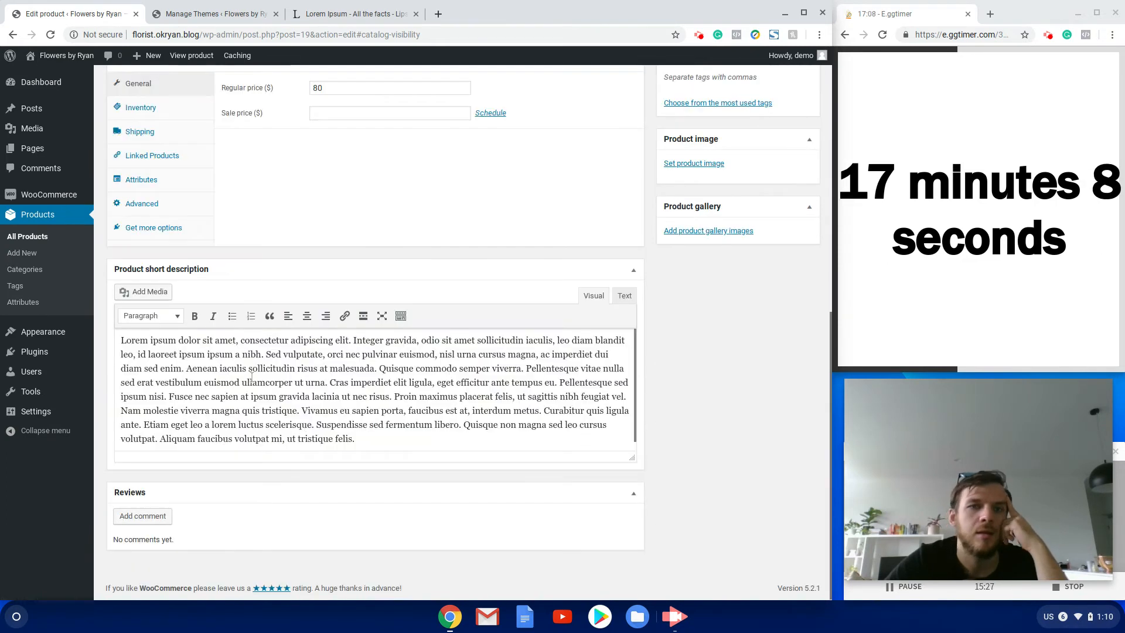
left_click(145, 111)
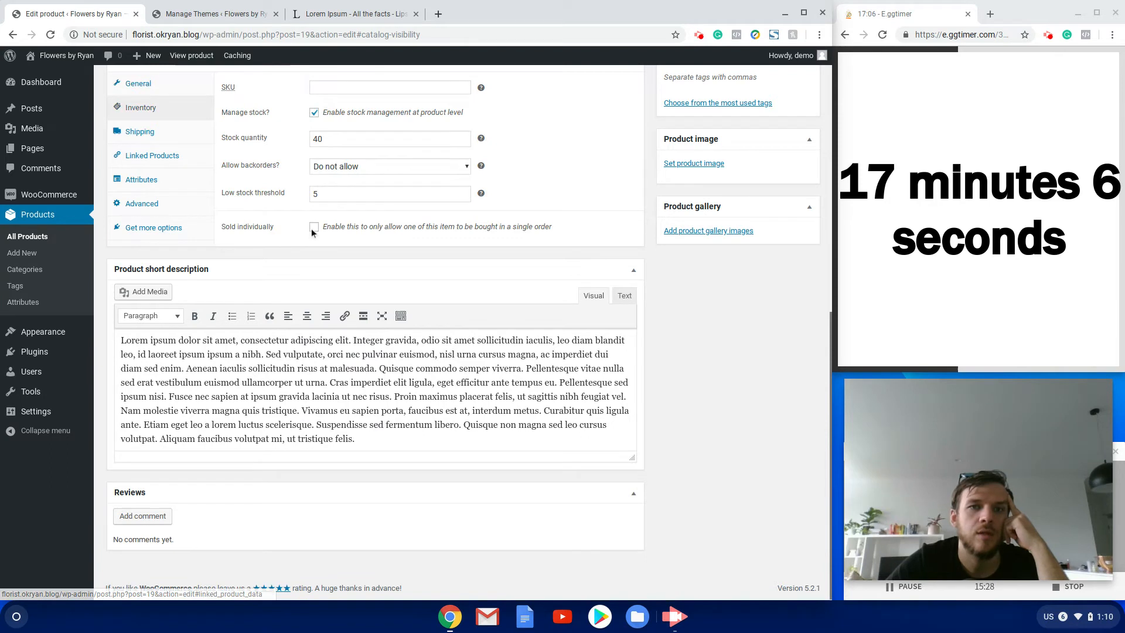
scroll(413, 253, "up", 4)
key("Return")
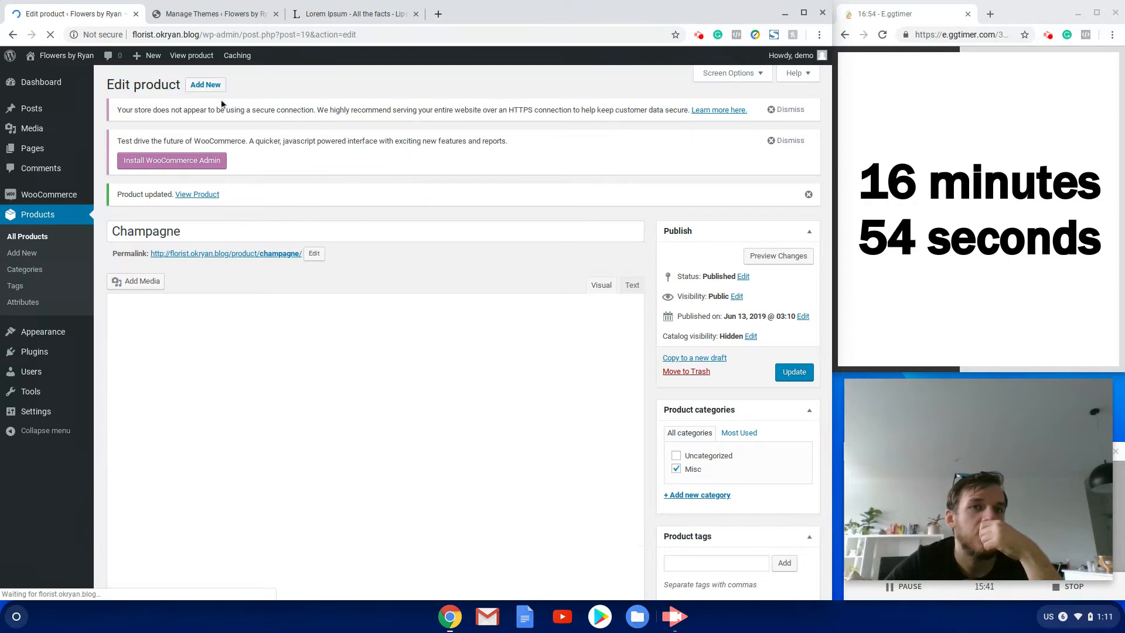
Start another new product and close the Manage Themes and Lorem Ipsum browser tabs.
left_click(205, 85)
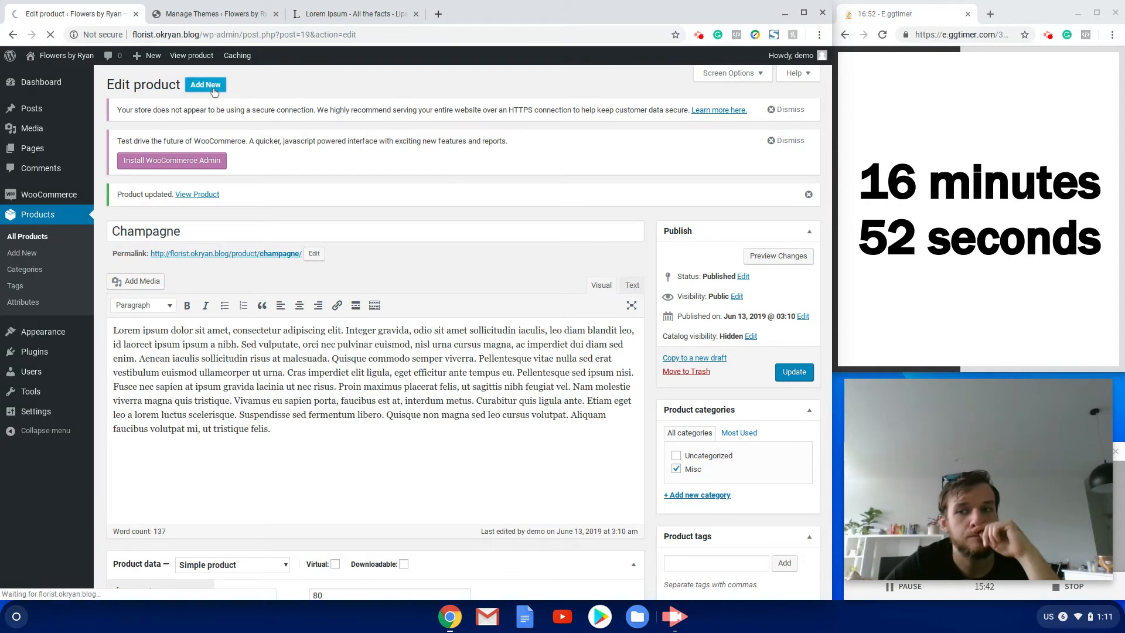
left_click(275, 14)
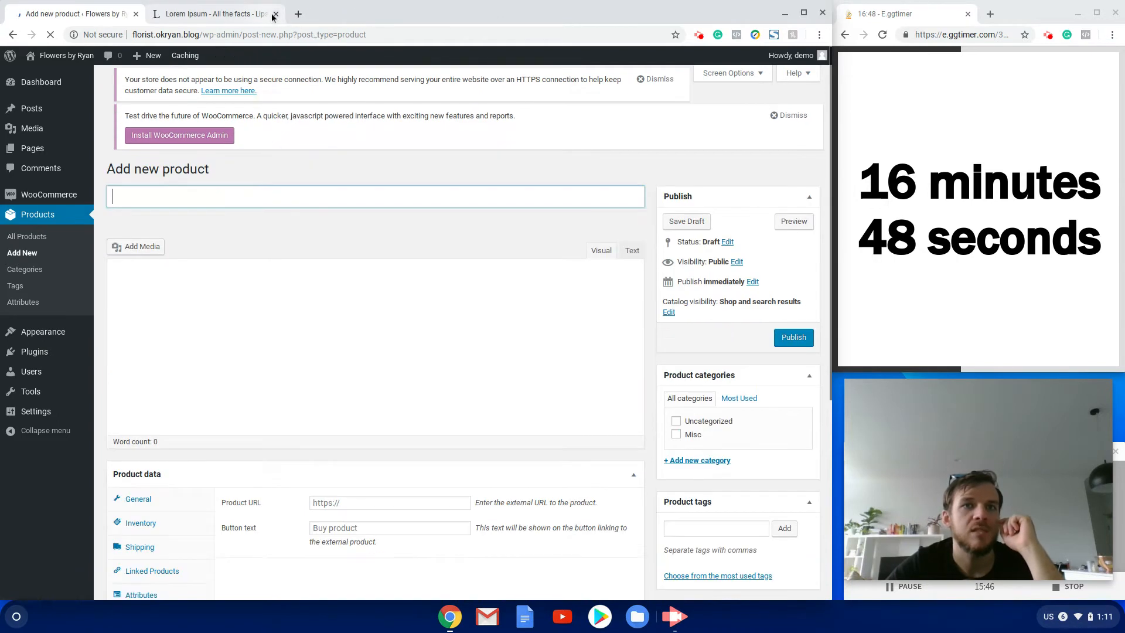
left_click(278, 14)
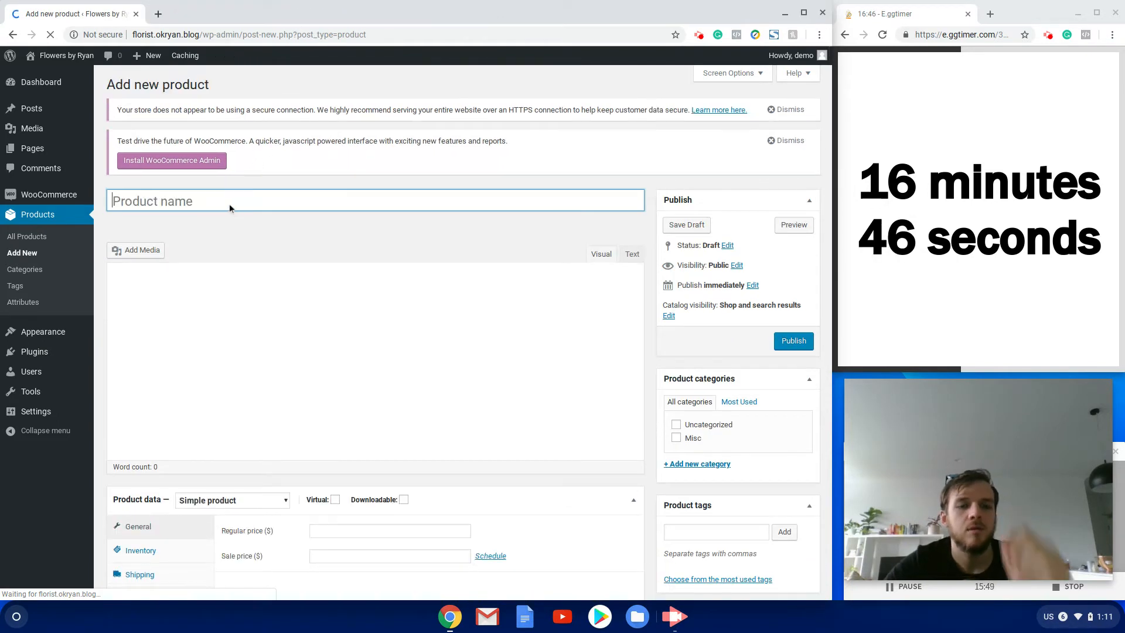
Name the product Chocolate Box and paste the copied Lorem Ipsum paragraph as its main description.
type("Chocolate Box")
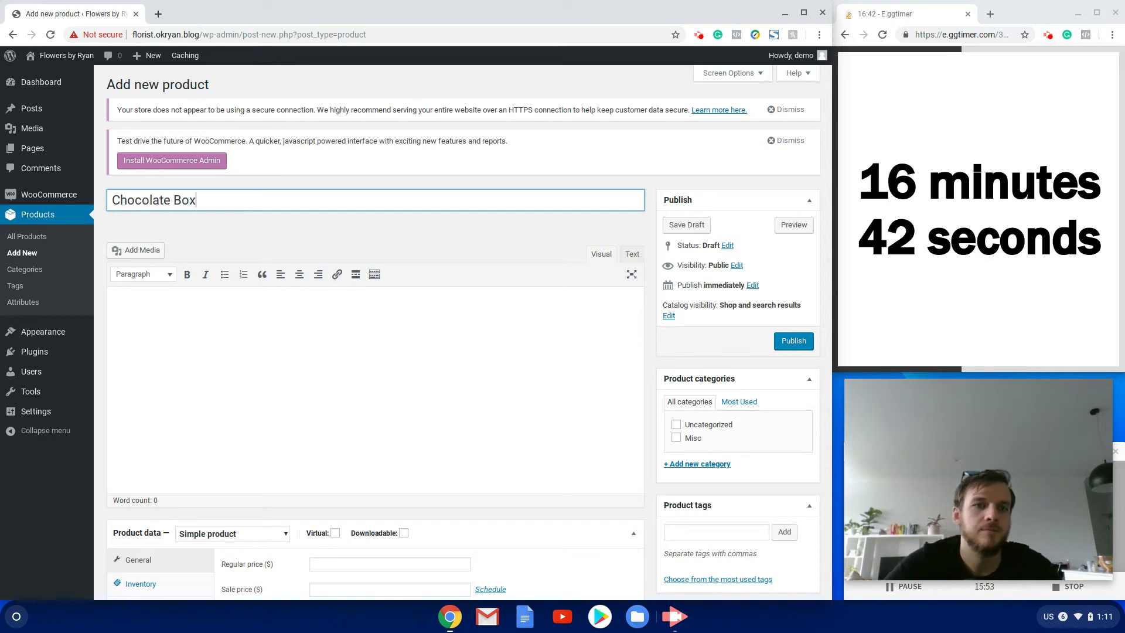
left_click(478, 335)
type("Lorem ipsum dolor sit amet, consectetur adipiscing elit. Integer gravida, odio sit amet sollicitudin iaculis, leo diam blandit leo, id laoreet ipsum ipsum a nibh. Sed vulputate, orci nec pulvinar euismod, nisl urna cursus magna, ac imperdiet dui diam sed enim. Aenean iaculis sollicitudin risus at malesuada. Quisque commodo semper viverra. Pellentesque vitae nulla sed erat vestibulum euismod ullamcorper ut urna. Cras imperdiet elit ligula, eget efficitur ante tempus eu. Pellentesque sed ipsum nisi. Fusce nec sapien at ipsum gravida lacinia ut nec risus. Proin maximus placerat felis, ut sagittis nibh feugiat vel. Nam molestie viverra magna quis tristique. Vivamus eu sapien porta, faucibus est at, interdum metus. Curabitur quis ligula ante. Etiam eget leo a lorem luctus scelerisque. Suspendisse sed fermentum libero. Quisque non magna sed leo cursus volutpat. Aliquam faucibus volutpat mi, ut tristique felis.")
scroll(471, 344, "down", 7)
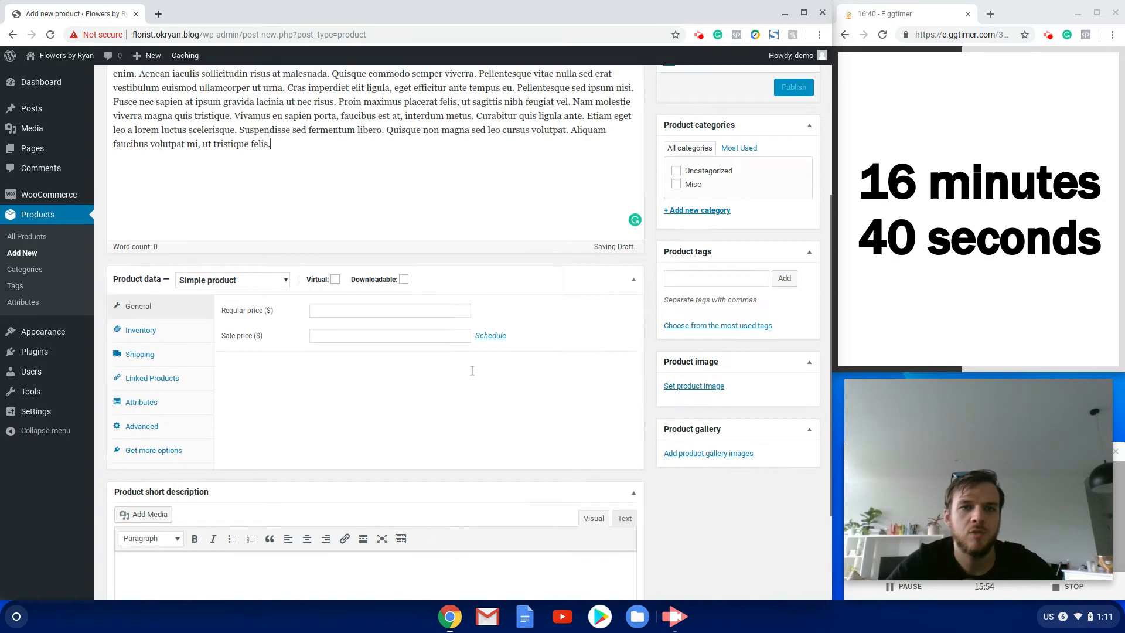
Paste the copied paragraph into Chocolate Box's short description and set the regular price to $40.
left_click(354, 454)
type("Lorem ipsum dolor sit amet, consectetur adipiscing elit. Integer gravida, odio sit amet sollicitudin iaculis, leo diam blandit leo, id laoreet ipsum ipsum a nibh. Sed vulputate, orci nec pulvinar euismod, nisl urna cursus magna, ac imperdiet dui diam sed enim. Aenean iaculis sollicitudin risus at malesuada. Quisque commodo semper viverra. Pellentesque vitae nulla sed erat vestibulum euismod ullamcorper ut urna. Cras imperdiet elit ligula, eget efficitur ante tempus eu. Pellentesque sed ipsum nisi. Fusce nec sapien at ipsum gravida lacinia ut nec risus. Proin maximus placerat felis, ut sagittis nibh feugiat vel. Nam molestie viverra magna quis tristique. Vivamus eu sapien porta, faucibus est at, interdum metus. Curabitur quis ligula ante. Etiam eget leo a lorem luctus scelerisque. Suspendisse sed fermentum libero. Quisque non magna sed leo cursus volutpat. Aliquam faucibus volutpat mi, ut tristique felis.")
left_click(364, 169)
type("40")
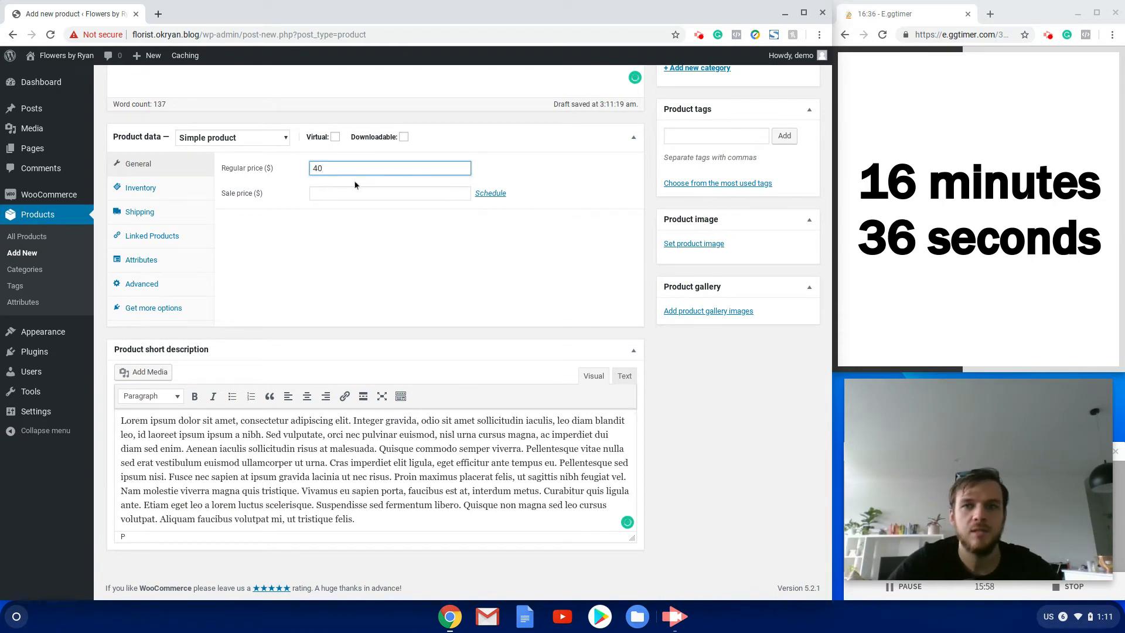
Restrict Chocolate Box to being sold individually and enable stock management with a stock quantity of 40.
left_click(127, 188)
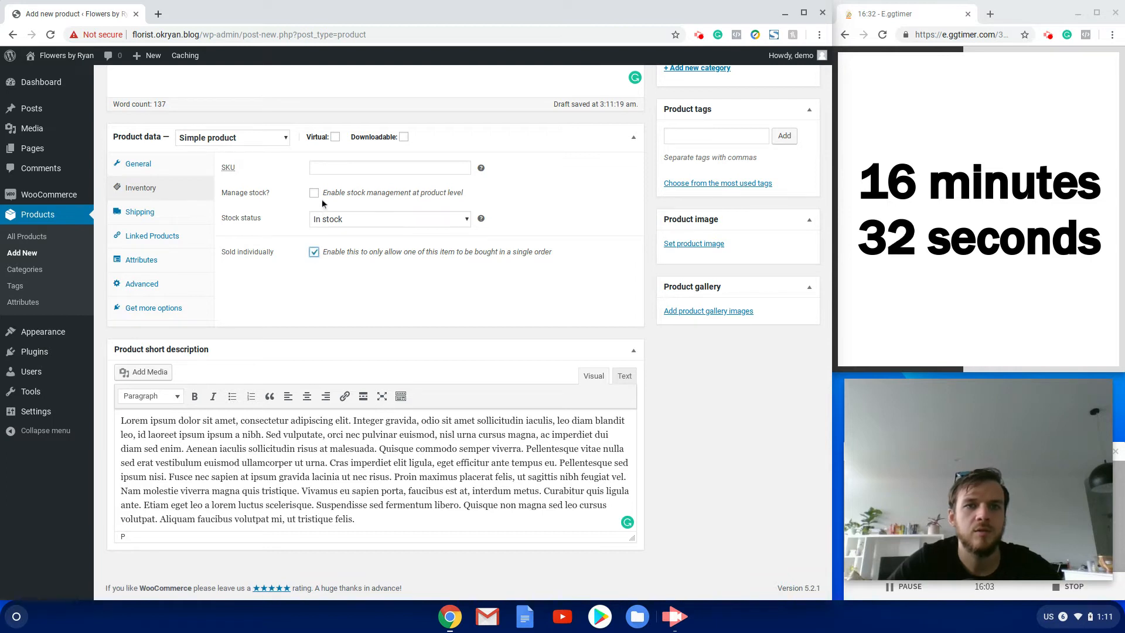
left_click(314, 193)
left_click(311, 223)
type("40")
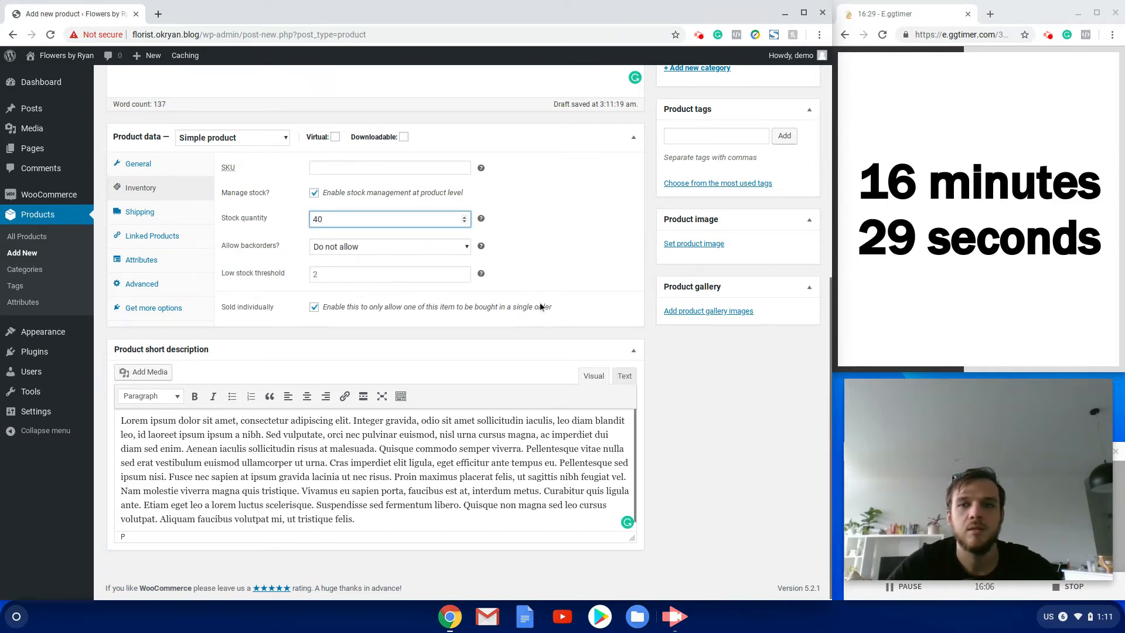
Set Chocolate Box's catalog visibility to Hidden and publish the product.
scroll(643, 119, "up", 6)
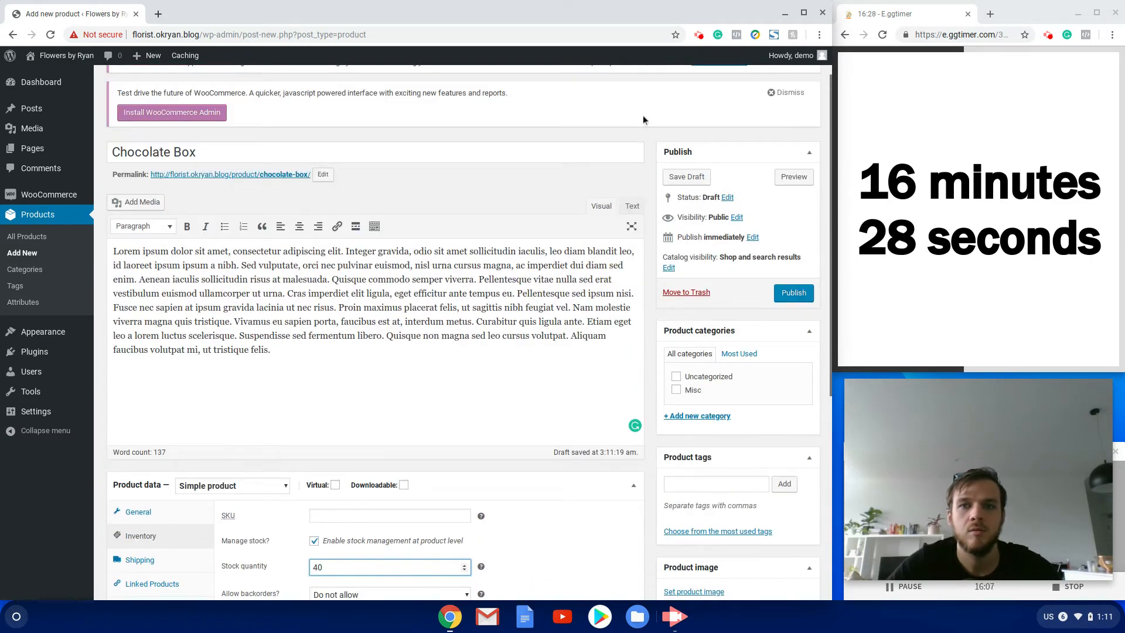
left_click(668, 268)
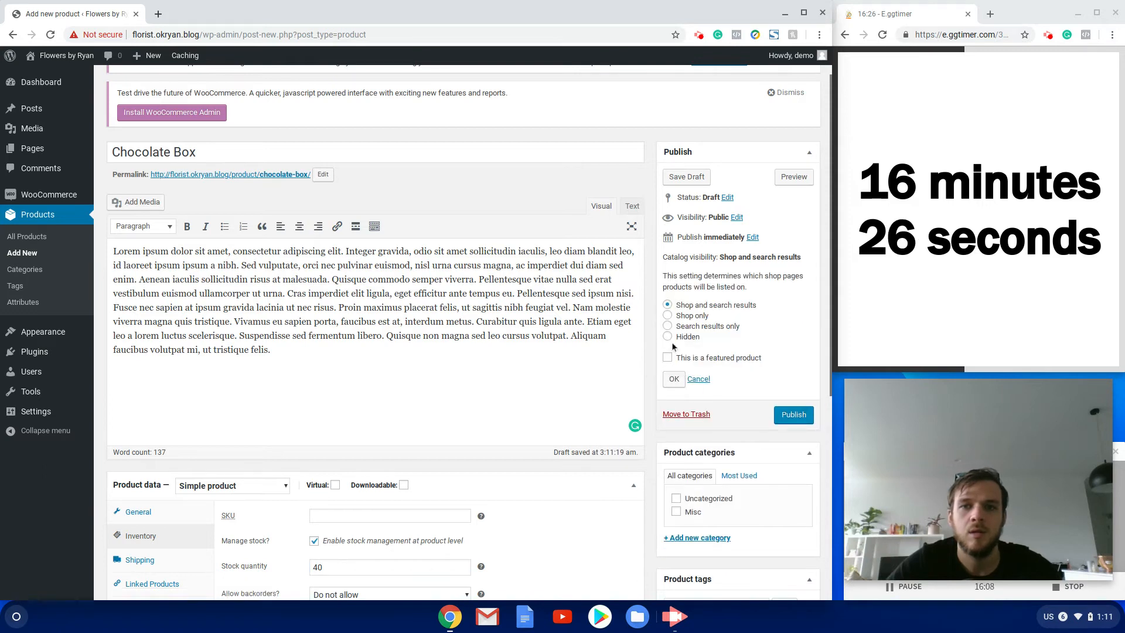
left_click(673, 379)
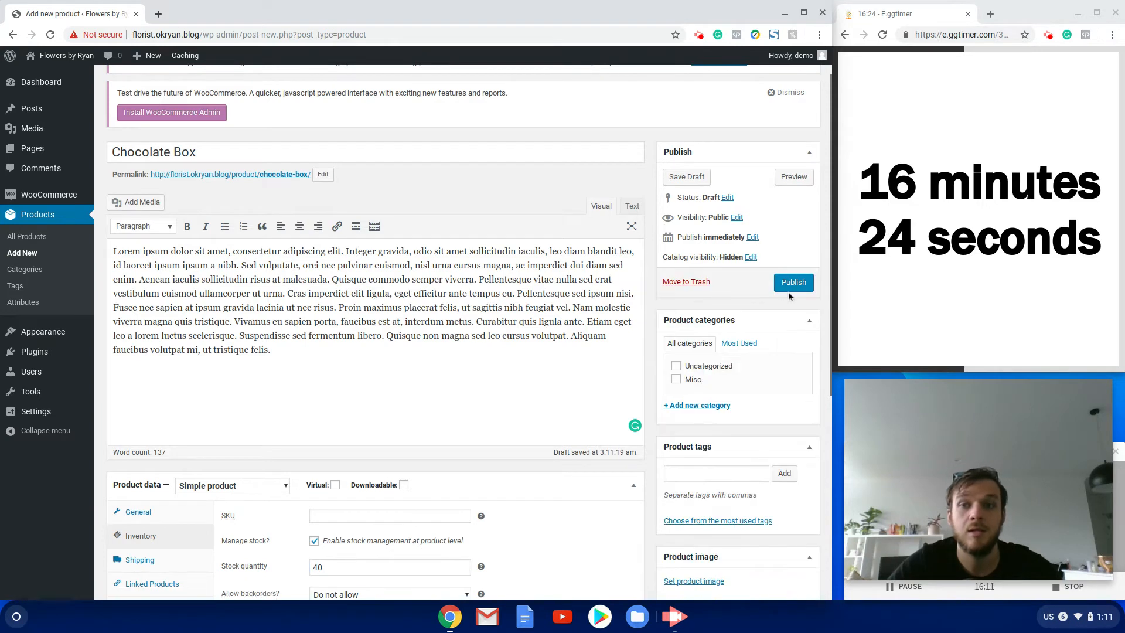
left_click(788, 284)
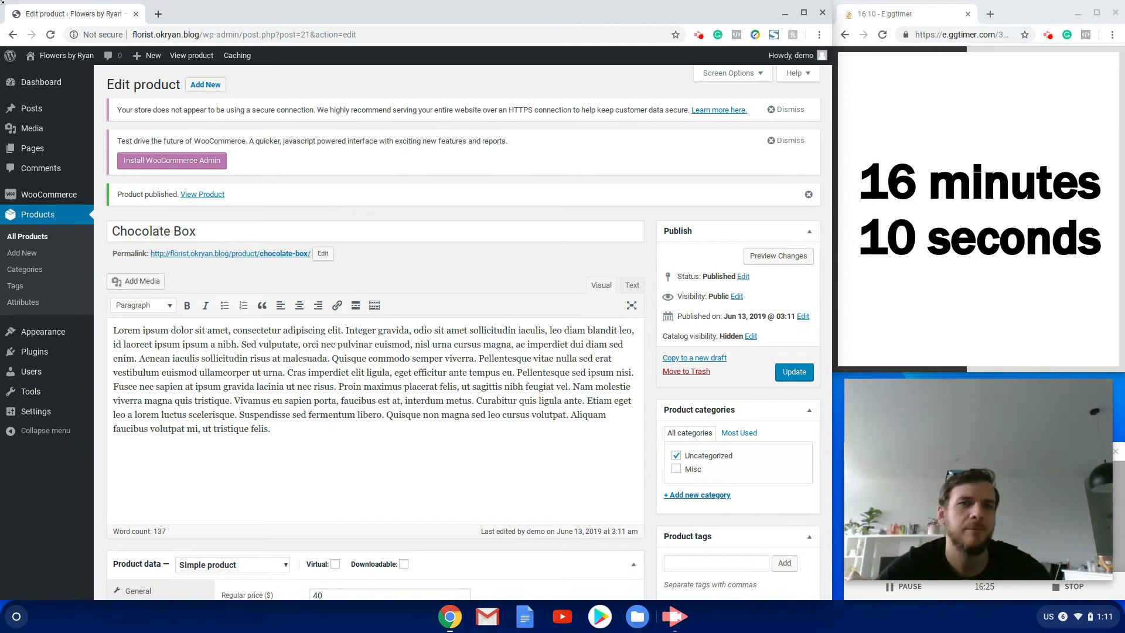
Start a new product and open five more blank new-product pages in separate browser tabs.
left_click(208, 87)
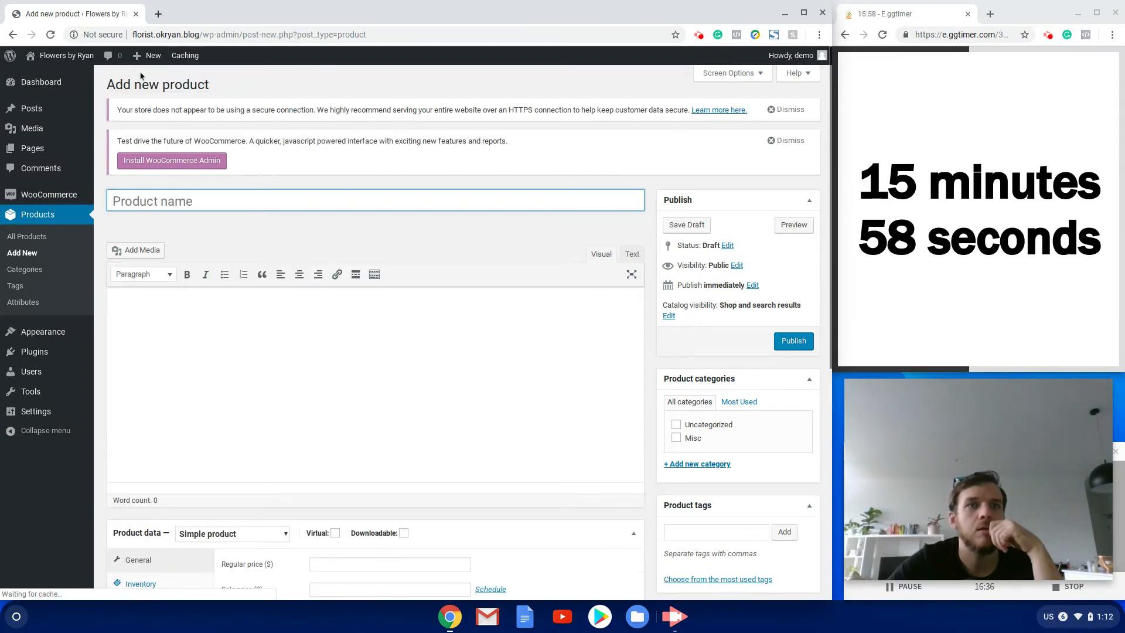
mouse_move(153, 57)
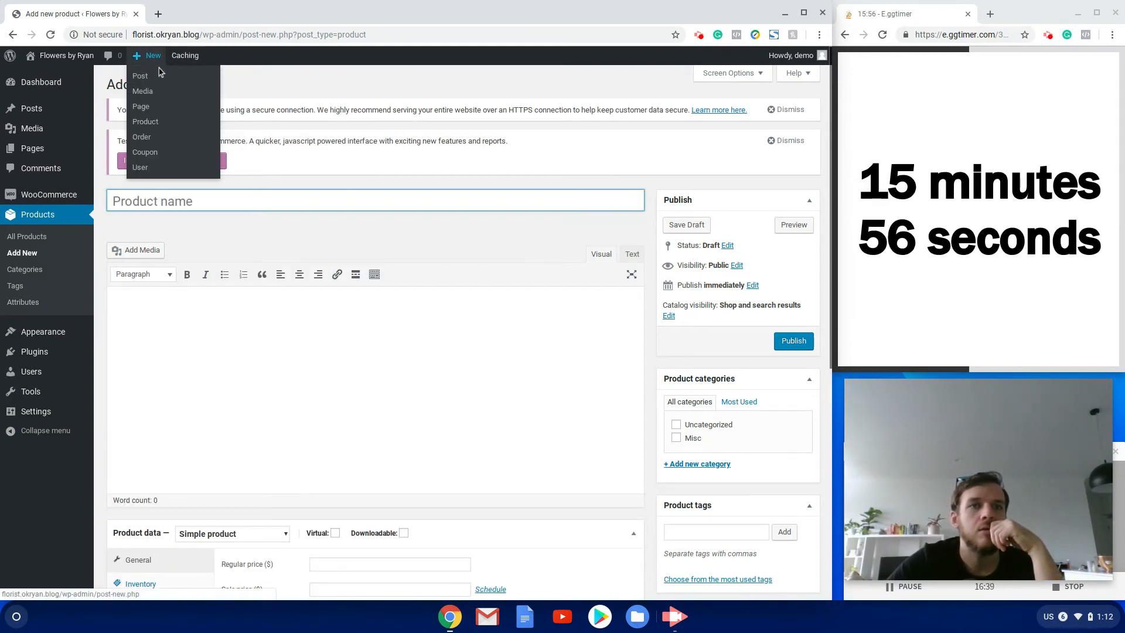
right_click(155, 125)
left_click(188, 129)
right_click(153, 124)
left_click(187, 129)
right_click(144, 126)
left_click(177, 131)
right_click(145, 125)
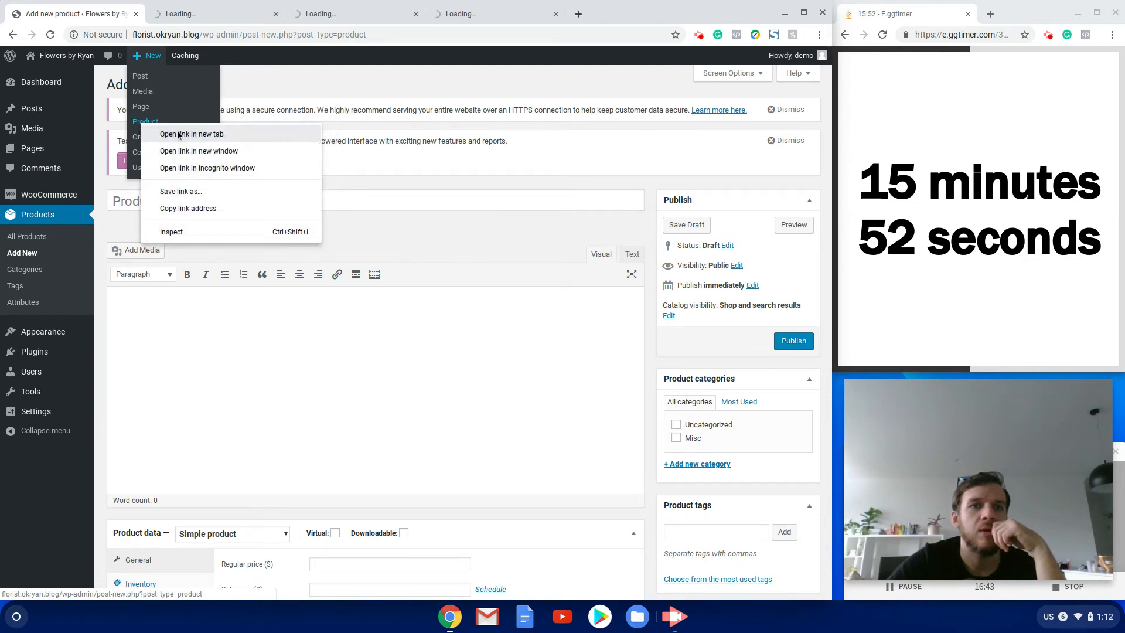
left_click(178, 135)
right_click(149, 121)
left_click(175, 129)
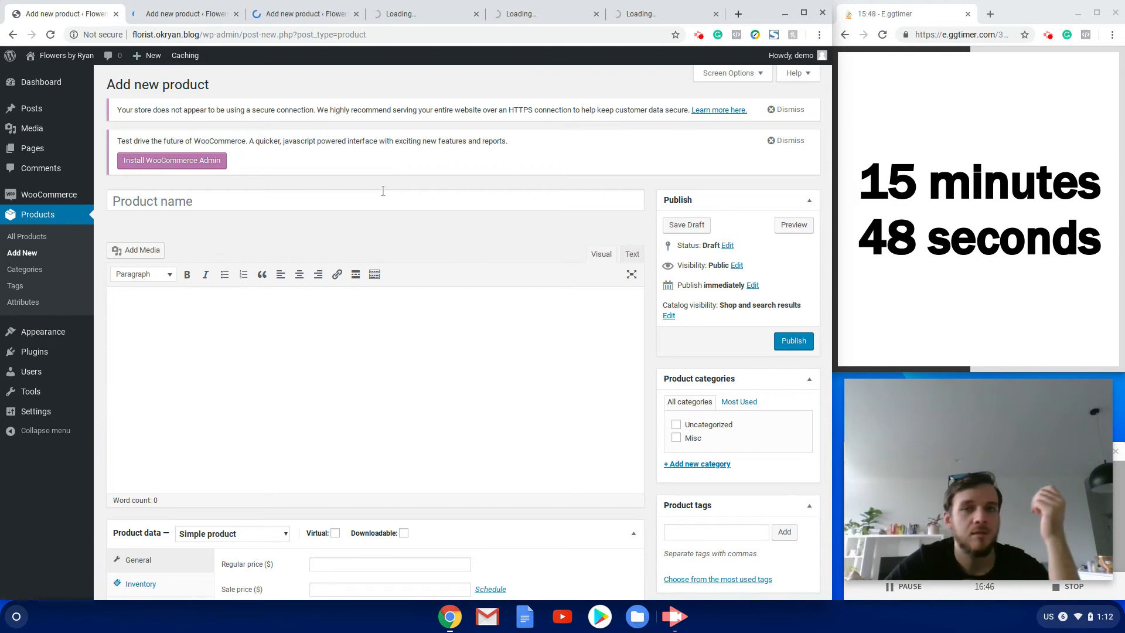
Set the pink peony bouquet photo from the media library as the new product's image.
scroll(706, 469, "down", 5)
left_click(697, 244)
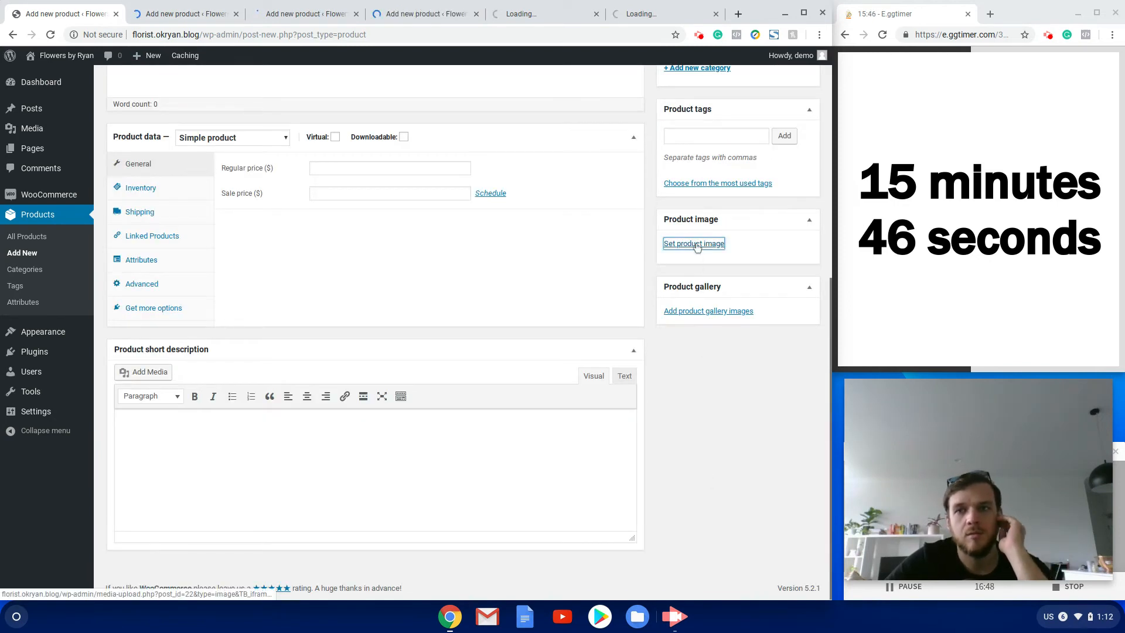
left_click(115, 110)
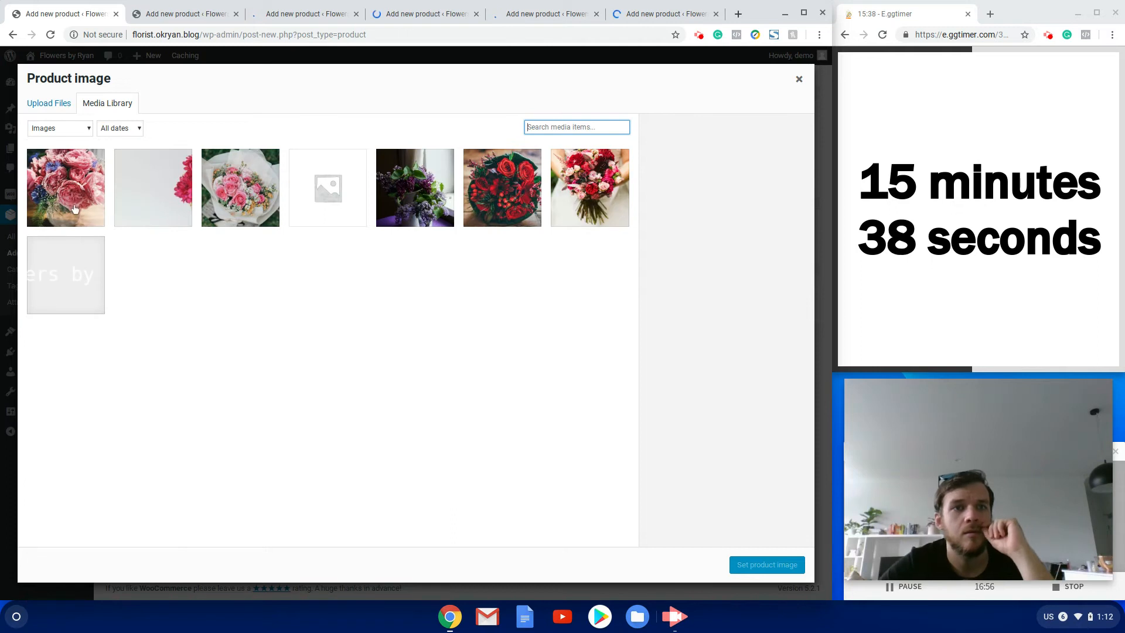
left_click(74, 208)
left_click(761, 566)
Name the product with the pink bouquet image Pink Flowers.
scroll(335, 309, "up", 2)
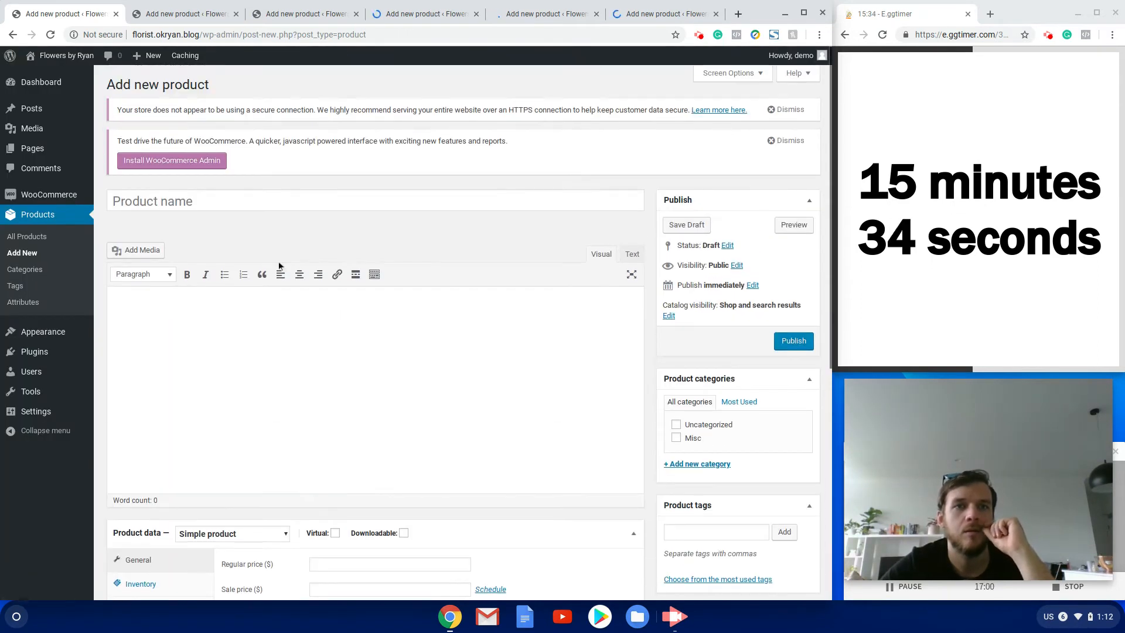
left_click(226, 200)
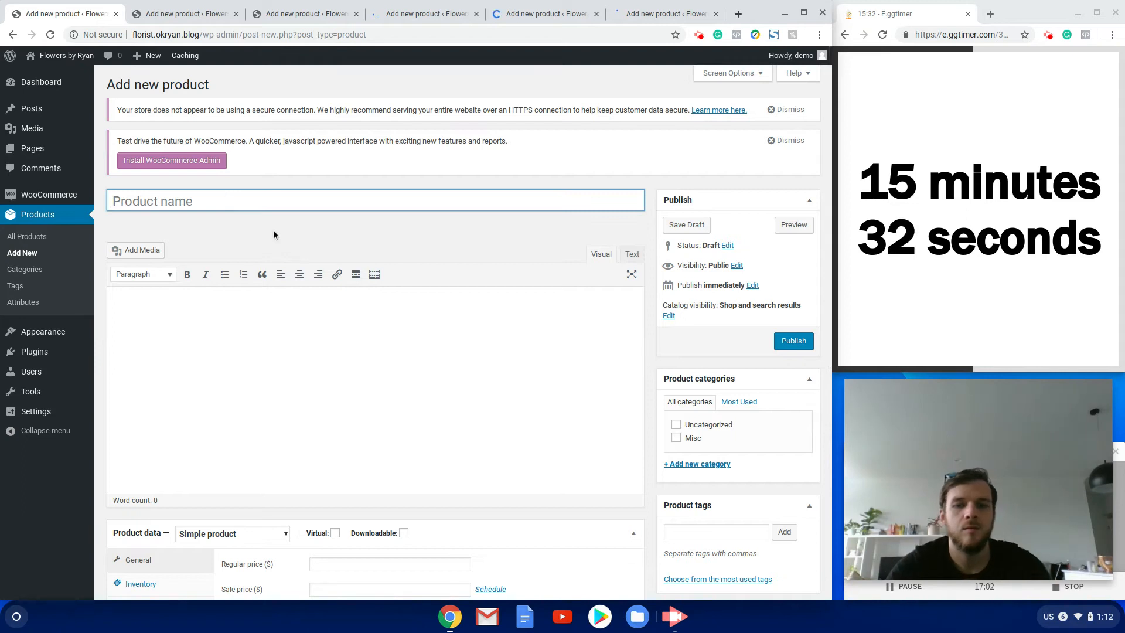
type("Pink FL")
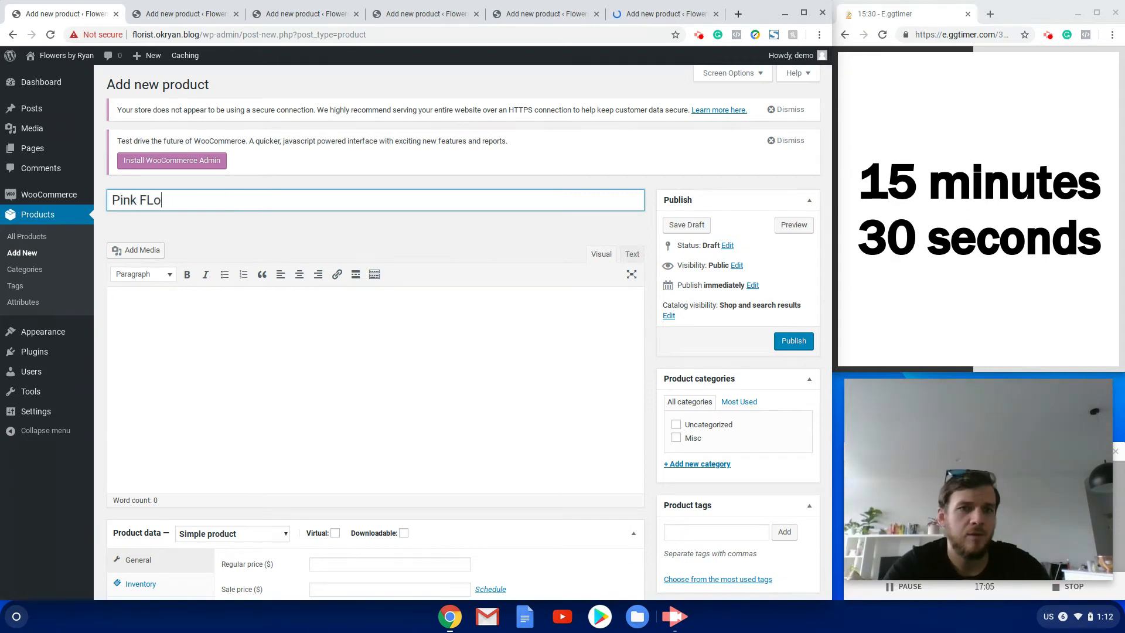
type("o")
key("BackSpace")
key("BackSpace")
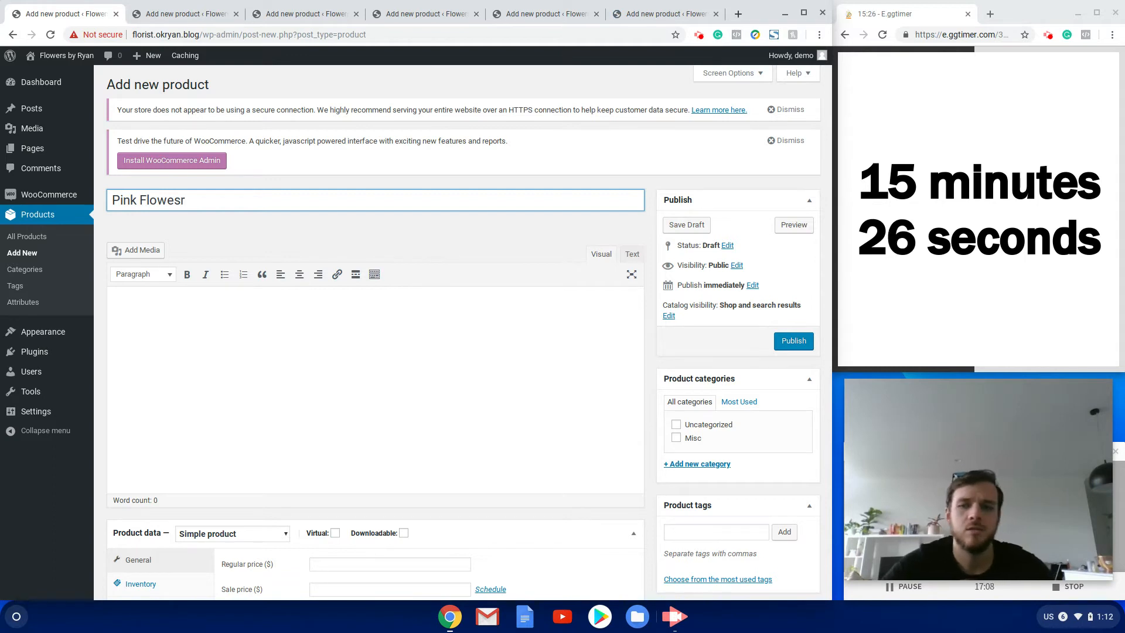
type("s")
left_click(264, 414)
left_click(207, 203)
Paste the copied Lorem Ipsum paragraph as both the main description and the short description of Pink Flowers.
left_click(306, 392)
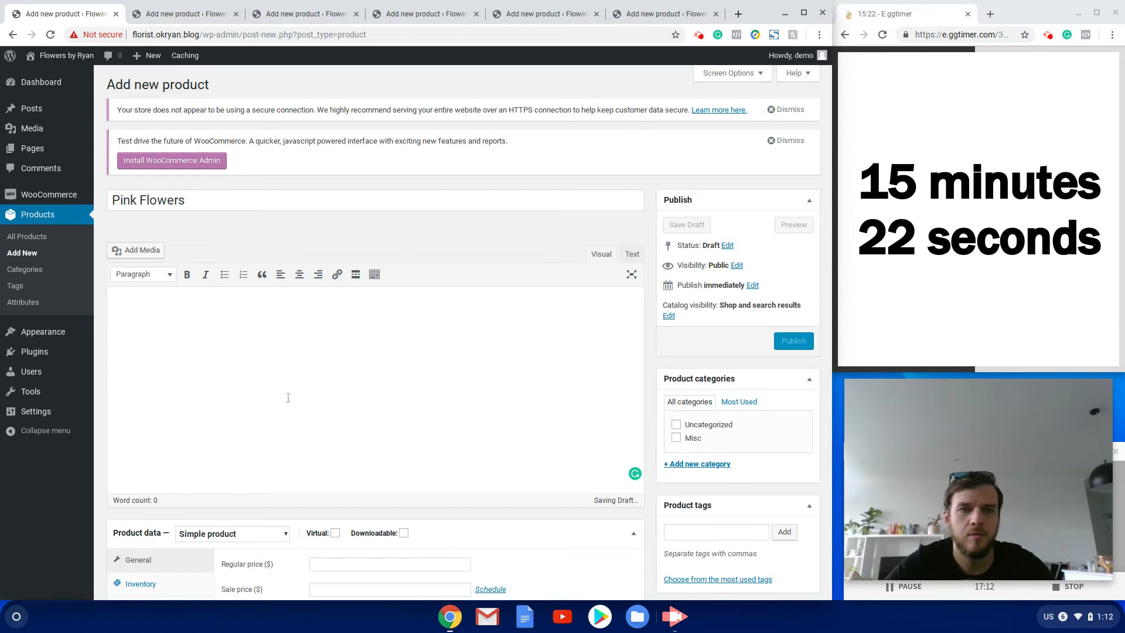
type("Lorem ipsum dolor sit amet, consectetur adipiscing elit. Integer gravida, odio sit amet sollicitudin iaculis, leo diam blandit leo, id laoreet ipsum ipsum a nibh. Sed vulputate, orci nec pulvinar euismod, nisl urna cursus magna, ac imperdiet dui diam sed enim. Aenean iaculis sollicitudin risus at malesuada. Quisque commodo semper viverra. Pellentesque vitae nulla sed erat vestibulum euismod ullamcorper ut urna. Cras imperdiet elit ligula, eget efficitur ante tempus eu. Pellentesque sed ipsum nisi. Fusce nec sapien at ipsum gravida lacinia ut nec risus. Proin maximus placerat felis, ut sagittis nibh feugiat vel. Nam molestie viverra magna quis tristique. Vivamus eu sapien porta, faucibus est at, interdum metus. Curabitur quis ligula ante. Etiam eget leo a lorem luctus scelerisque. Suspendisse sed fermentum libero. Quisque non magna sed leo cursus volutpat. Aliquam faucibus volutpat mi, ut tristique felis.")
scroll(293, 410, "down", 1)
scroll(298, 463, "down", 5)
type("Lorem ipsum dolor sit amet, consectetur adipiscing elit. Integer gravida, odio sit amet sollicitudin iaculis, leo diam blandit leo, id laoreet ipsum ipsum a nibh. Sed vulputate, orci nec pulvinar euismod, nisl urna cursus magna, ac imperdiet dui diam sed enim. Aenean iaculis sollicitudin risus at malesuada. Quisque commodo semper viverra. Pellentesque vitae nulla sed erat vestibulum euismod ullamcorper ut urna. Cras imperdiet elit ligula, eget efficitur ante tempus eu. Pellentesque sed ipsum nisi. Fusce nec sapien at ipsum gravida lacinia ut nec risus. Proin maximus placerat felis, ut sagittis nibh feugiat vel. Nam molestie viverra magna quis tristique. Vivamus eu sapien porta, faucibus est at, interdum metus. Curabitur quis ligula ante. Etiam eget leo a lorem luctus scelerisque. Suspendisse sed fermentum libero. Quisque non magna sed leo cursus volutpat. Aliquam faucibus volutpat mi, ut tristique felis.")
Set Pink Flowers' regular price to $40 and enable stock management with a stock quantity of 40.
left_click(331, 169)
type("40")
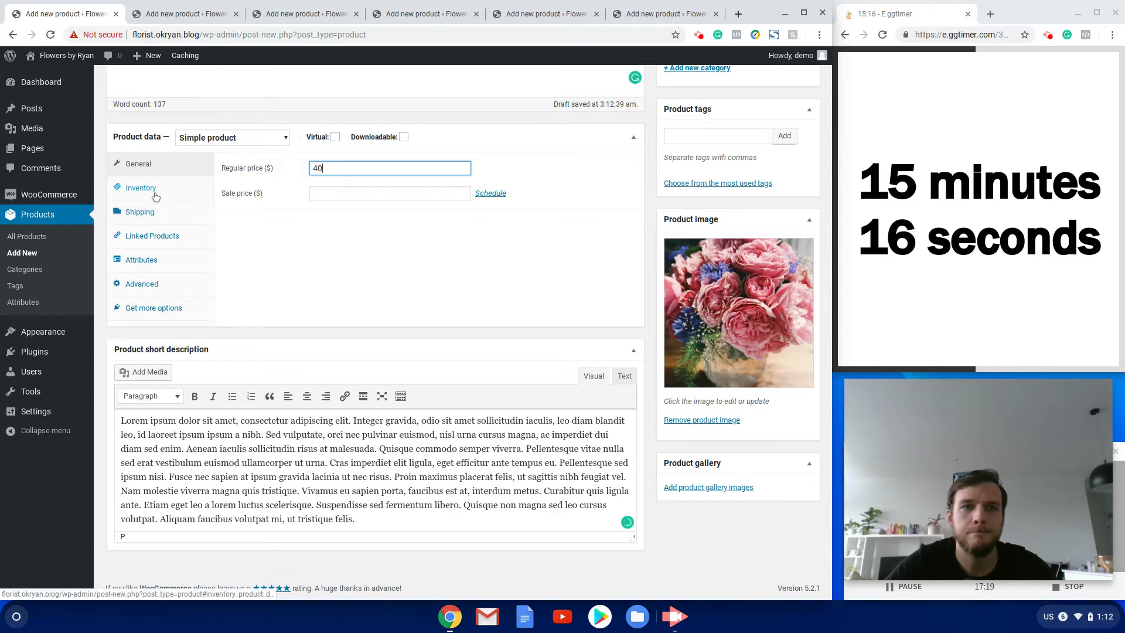
left_click(141, 188)
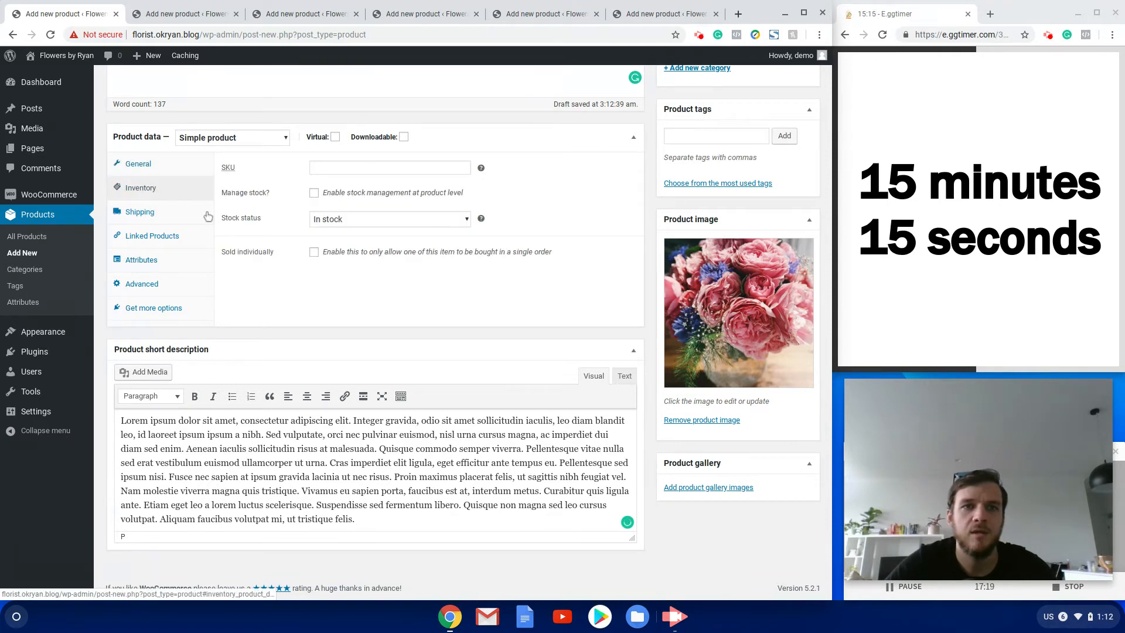
left_click(314, 195)
double_click(334, 219)
type("40")
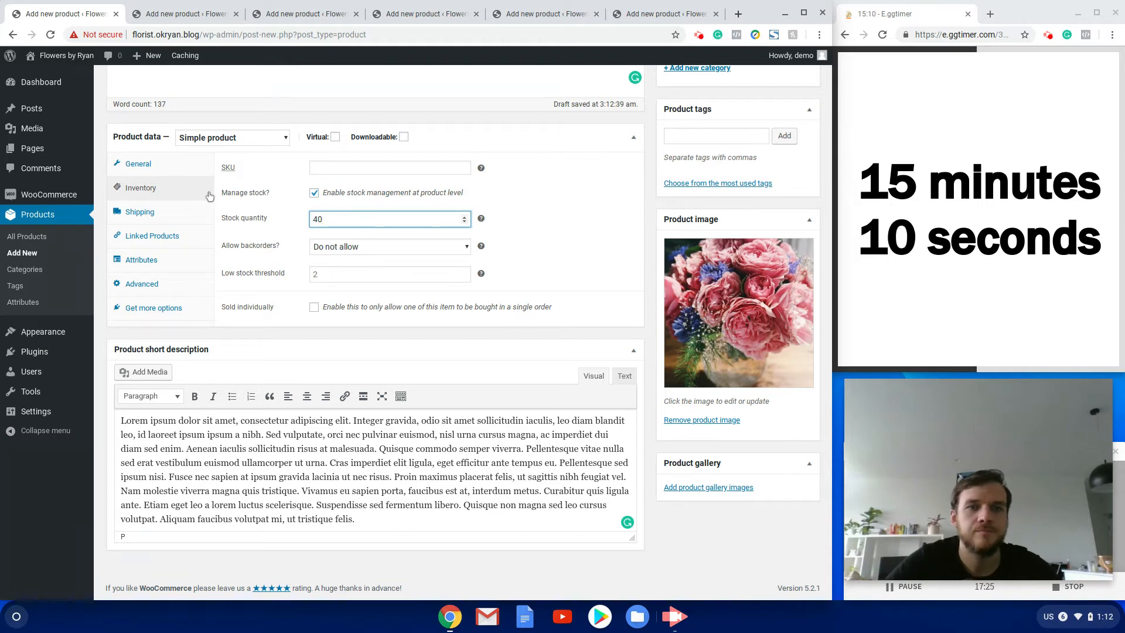
left_click(148, 213)
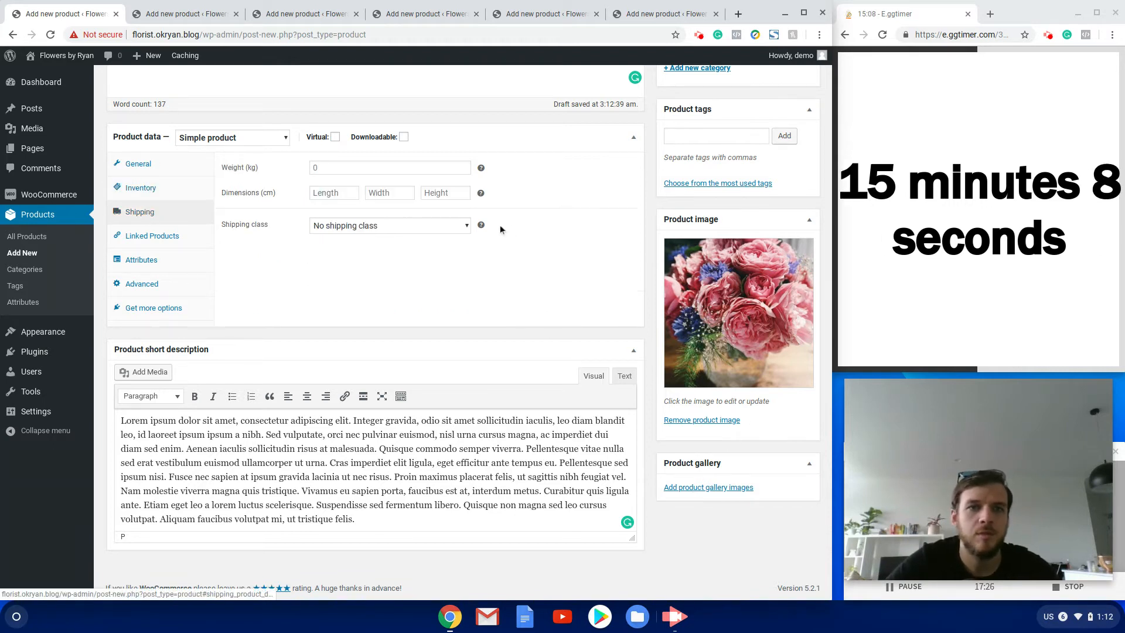
left_click(382, 223)
Create a new product category named Birthday and assign it to Pink Flowers.
scroll(540, 236, "up", 4)
scroll(541, 235, "up", 1)
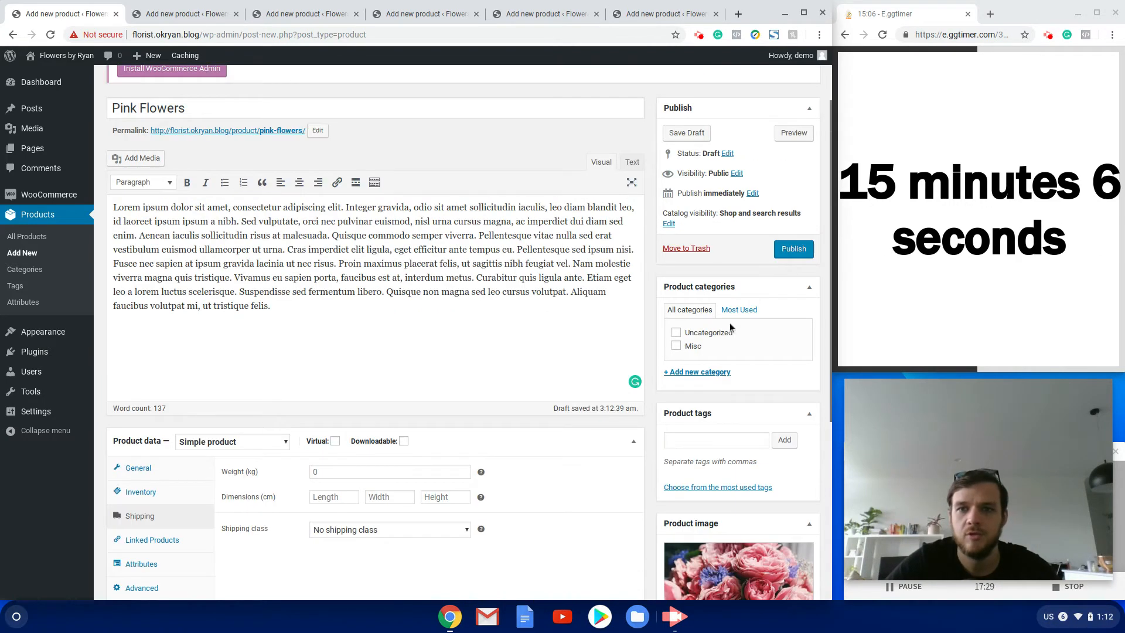
left_click(697, 372)
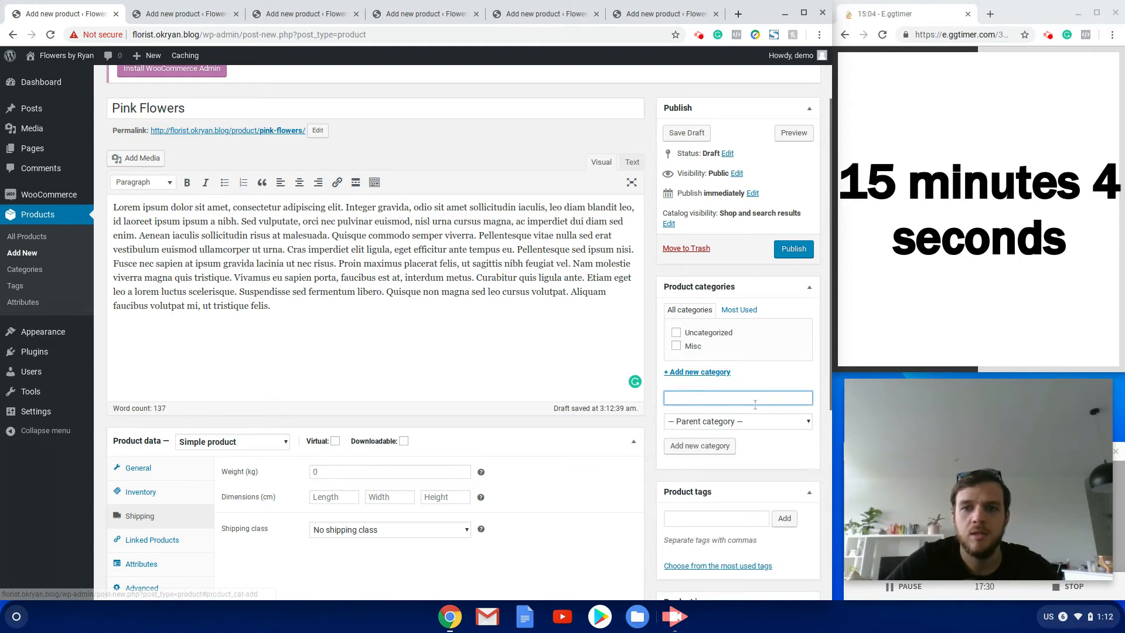
scroll(680, 356, "down", 5)
scroll(680, 355, "up", 1)
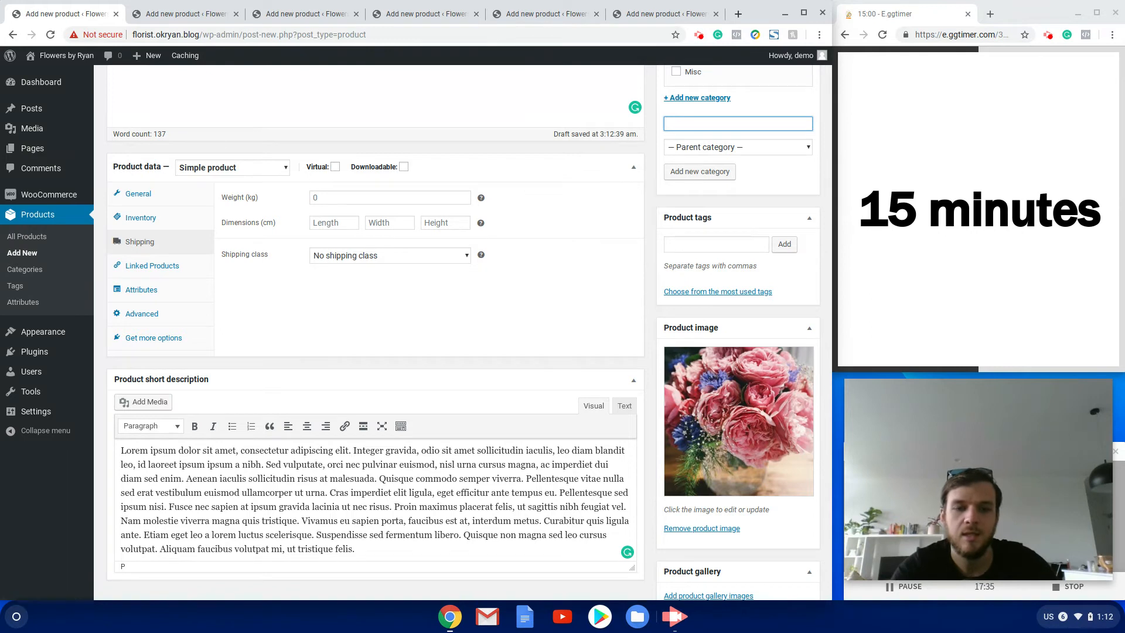
key("BackSpace")
type("Birt")
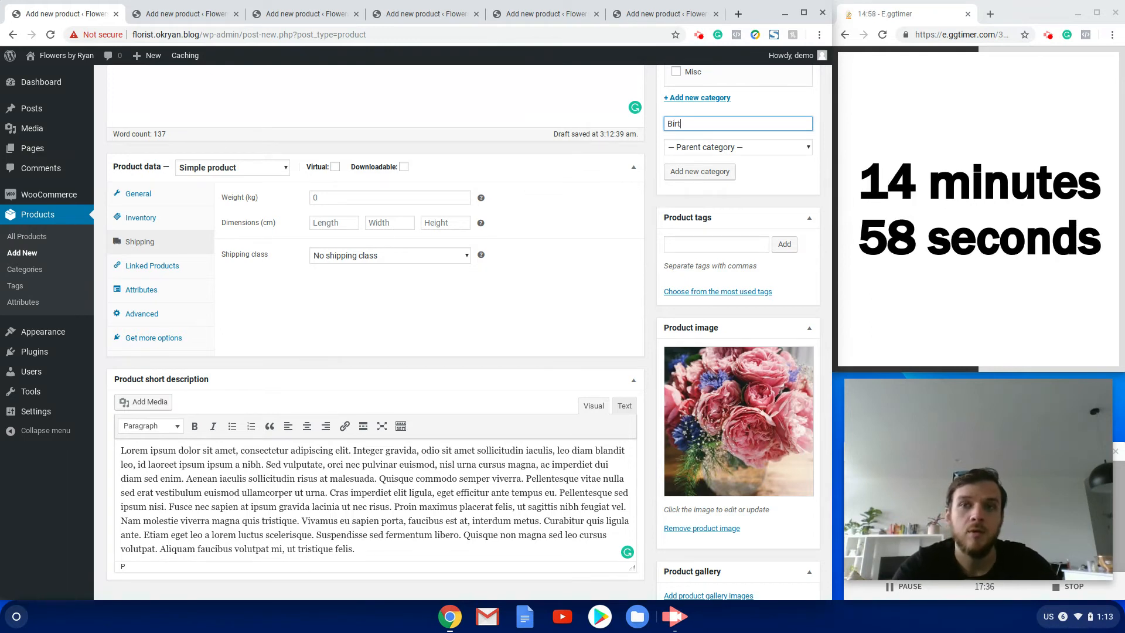
left_click(719, 174)
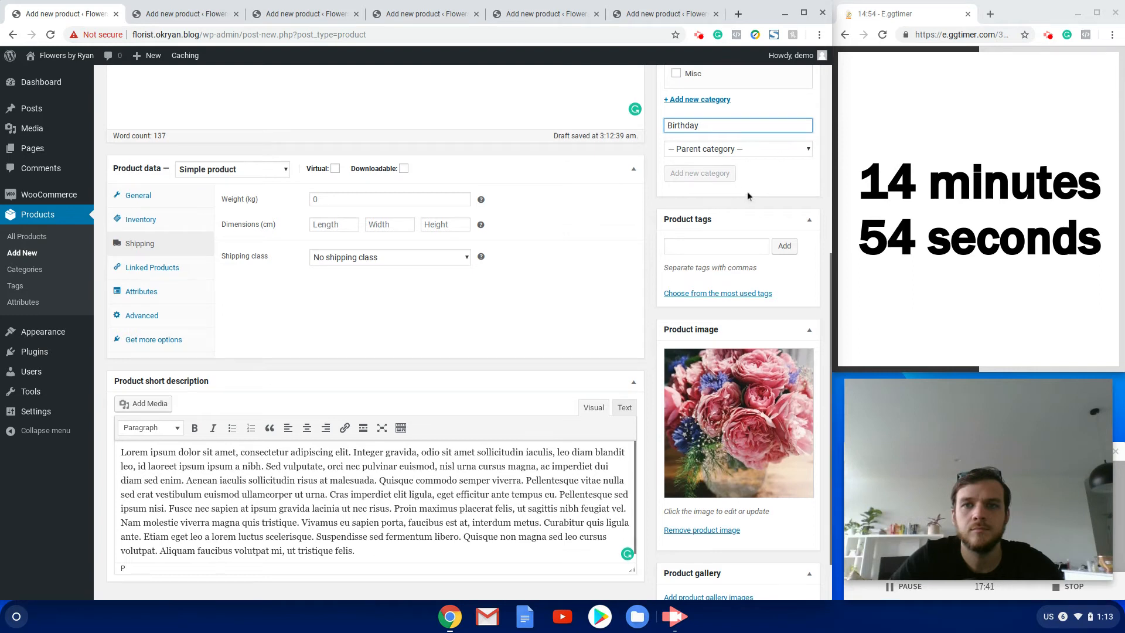
Create and assign a second product category named Mothers Day, and publish the Pink Flowers product.
scroll(747, 191, "up", 1)
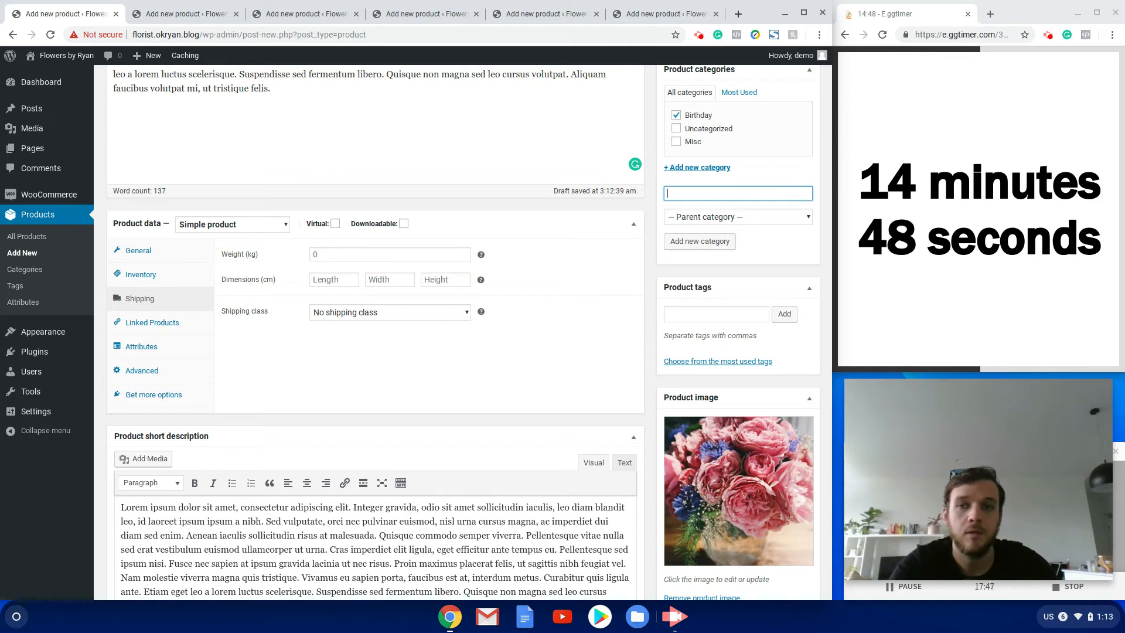
type("Mothers Day")
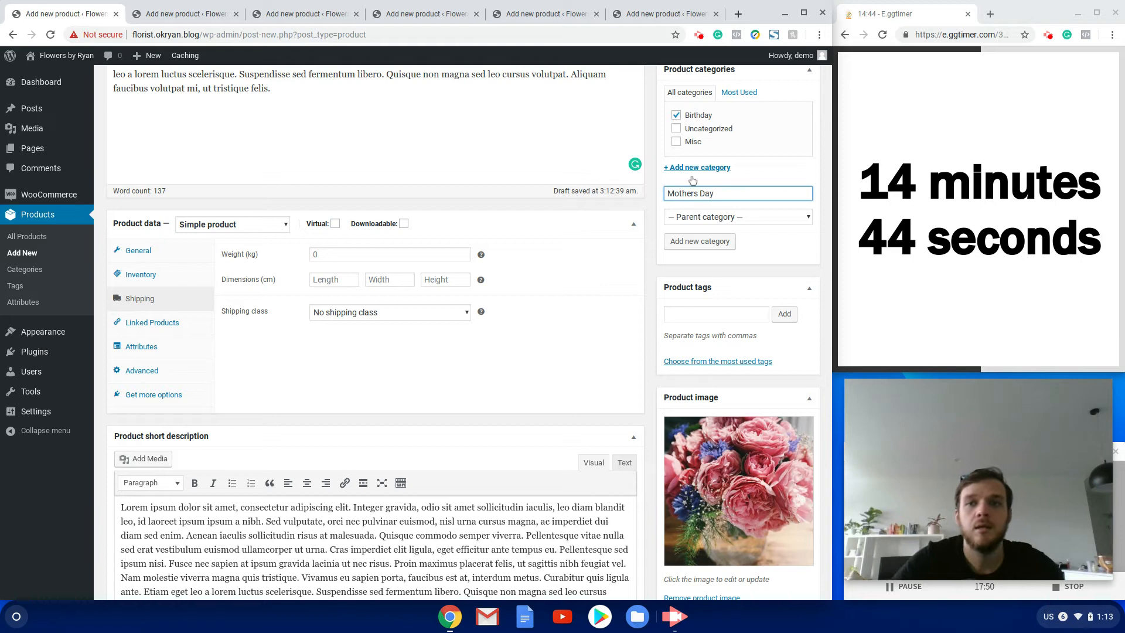
left_click(706, 243)
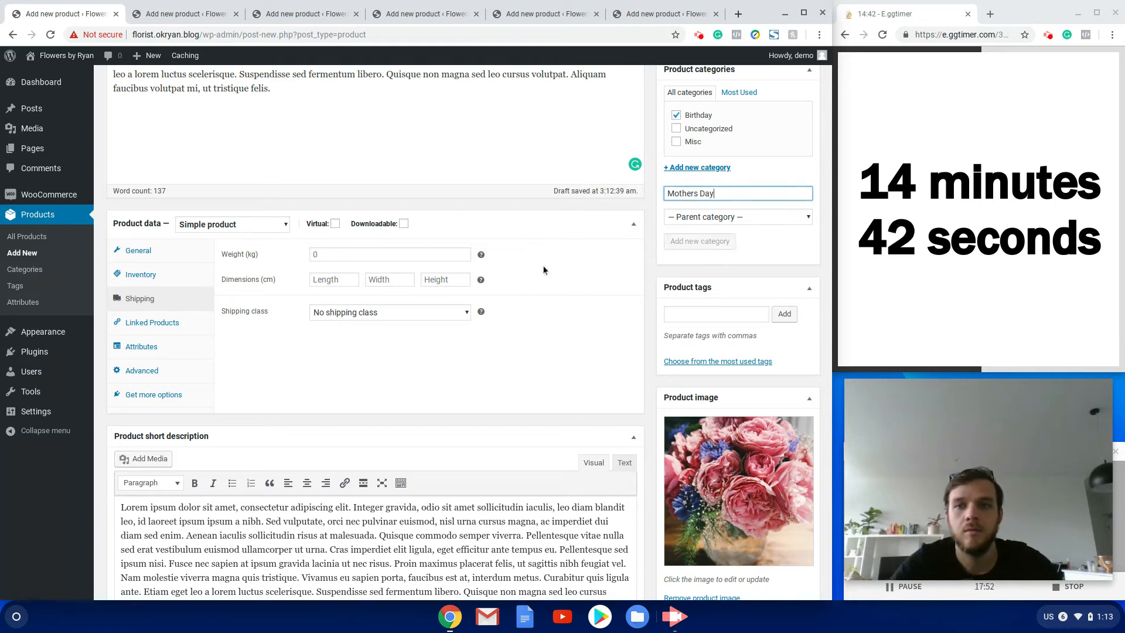
scroll(690, 443, "down", 1)
scroll(690, 427, "up", 2)
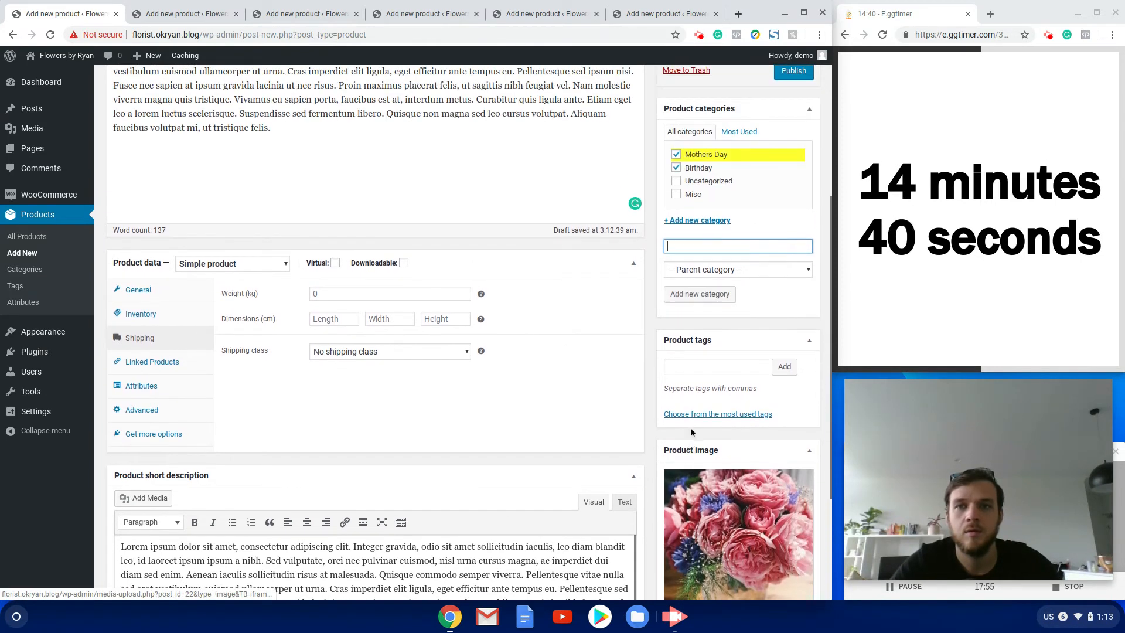
scroll(762, 235, "up", 2)
left_click(793, 182)
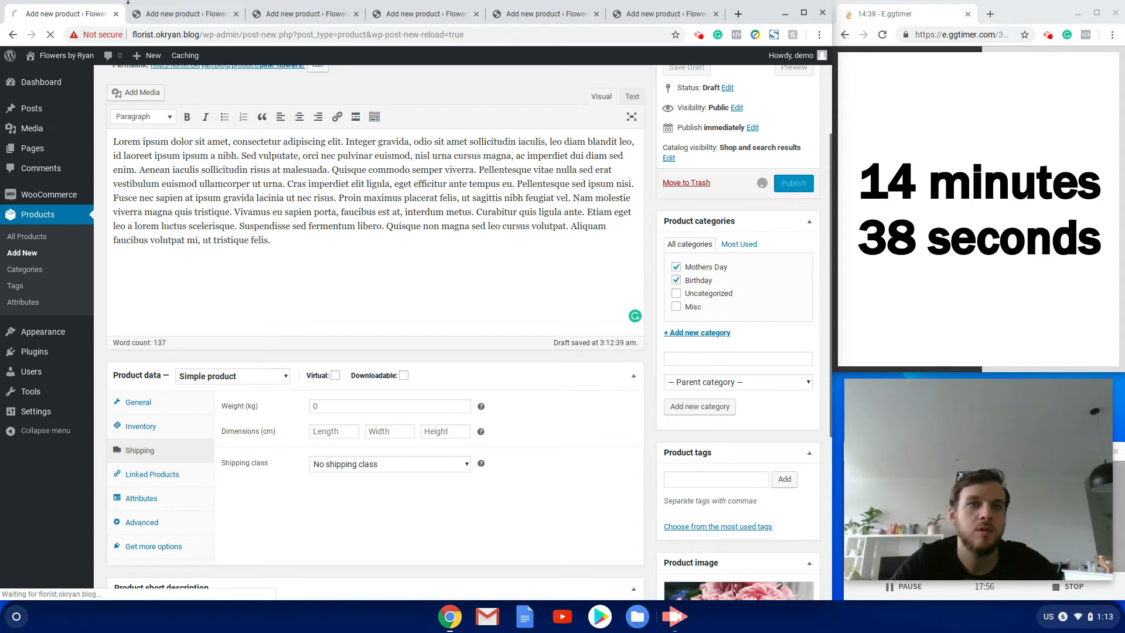
Reload the second new-product page to refresh its category list and start entering Pink Flowers as the product name.
left_click(156, 6)
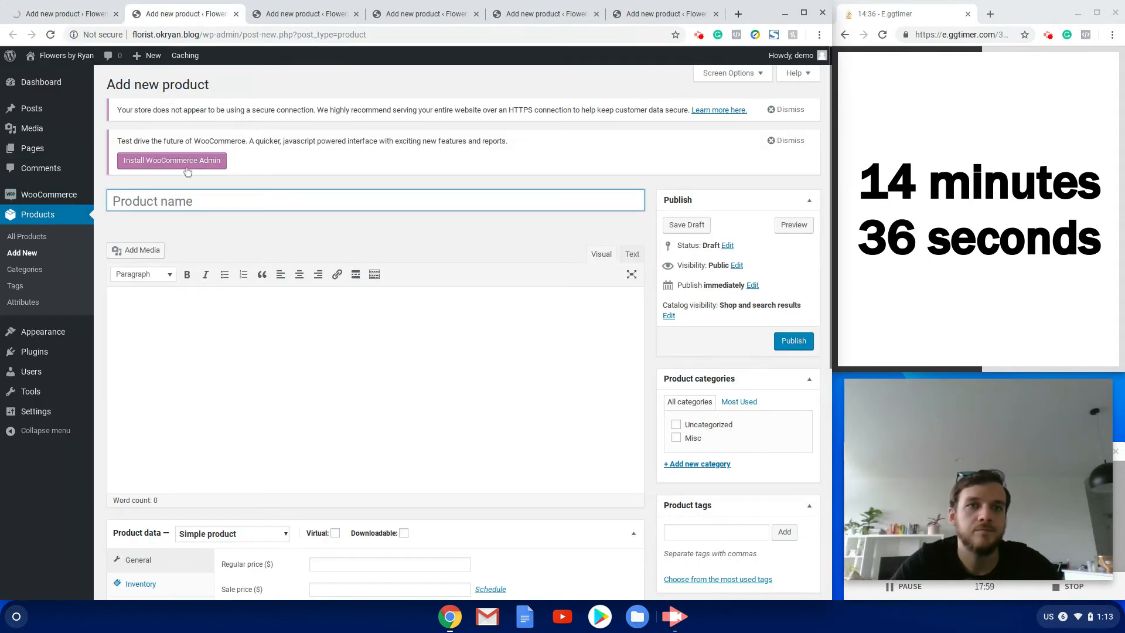
left_click(51, 36)
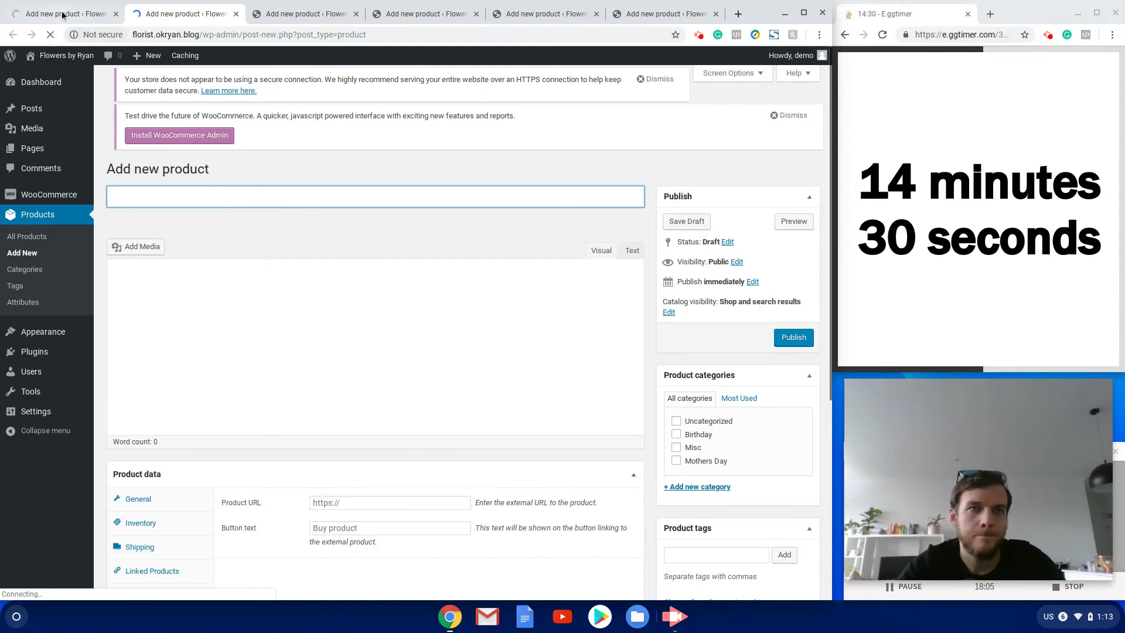
left_click(63, 13)
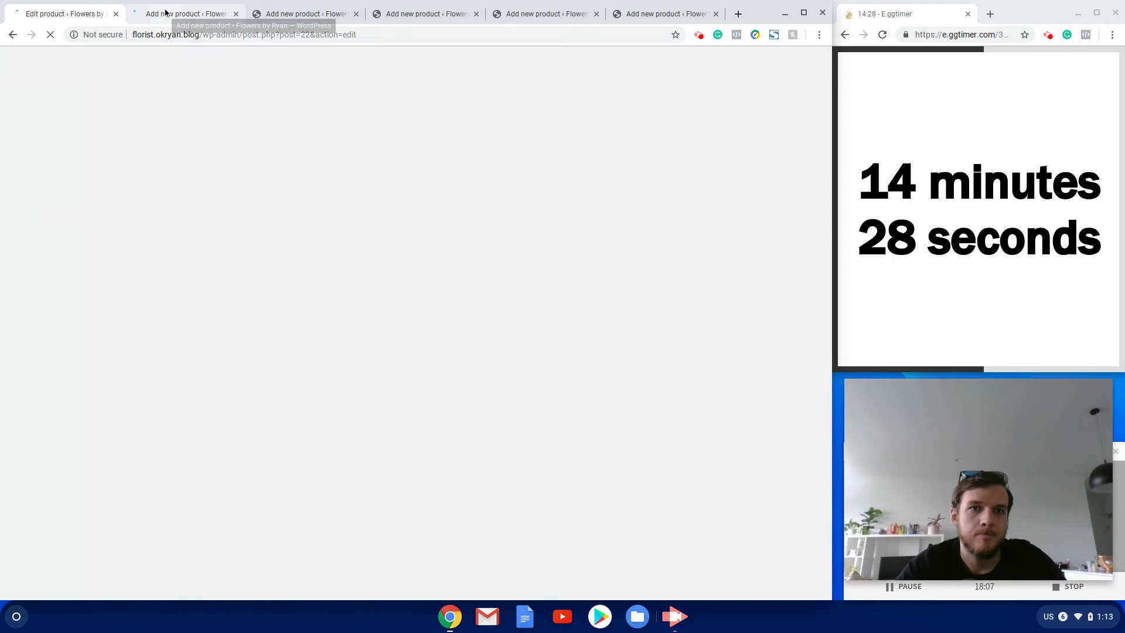
left_click(166, 13)
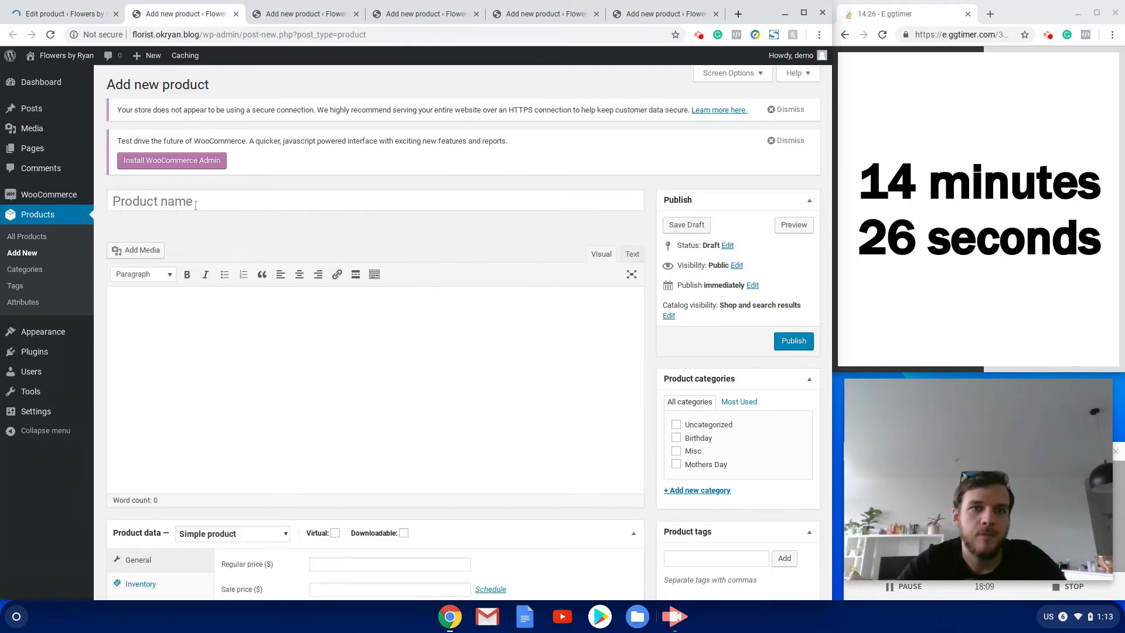
type("Pink Flowee")
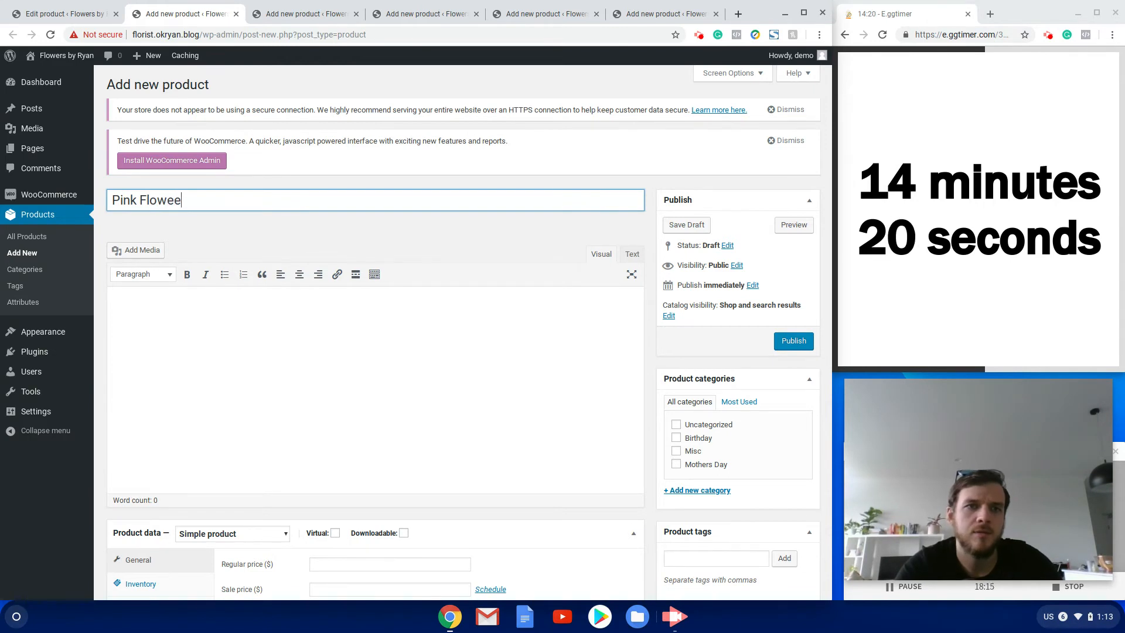
Change the published Pink Flowers product's catalog visibility to Hidden and update the product.
left_click(28, 14)
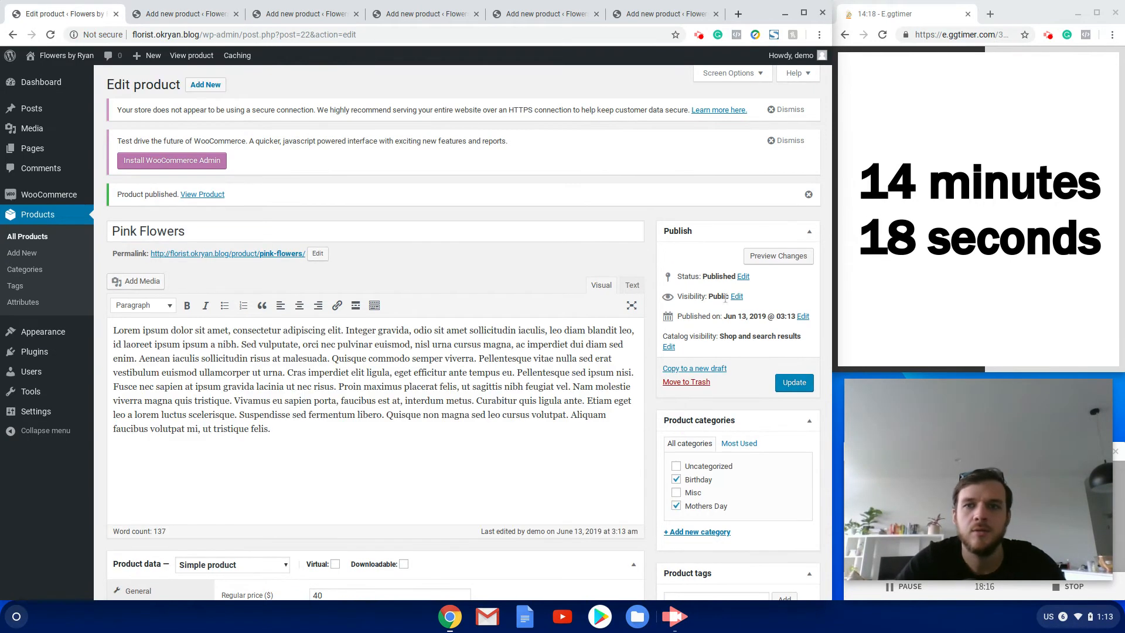
left_click(669, 346)
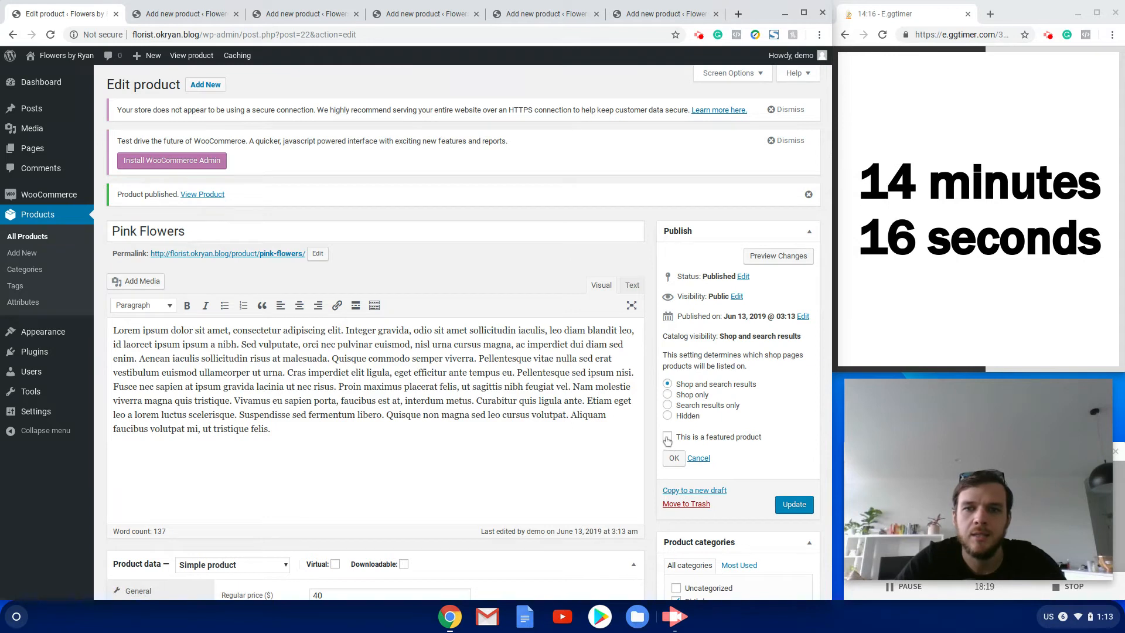
left_click(668, 416)
left_click(674, 458)
left_click(792, 372)
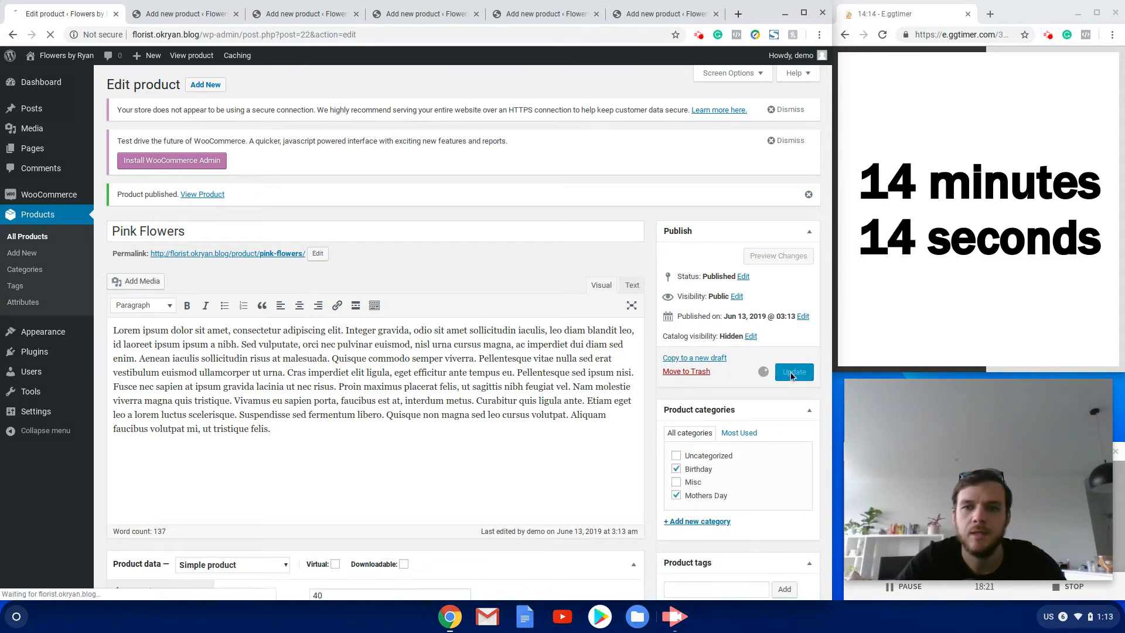
Assign the Mothers Day and Birthday categories to the second new product and complete its name as Pink Flowers.
left_click(178, 12)
left_click(677, 464)
left_click(677, 440)
left_click(243, 193)
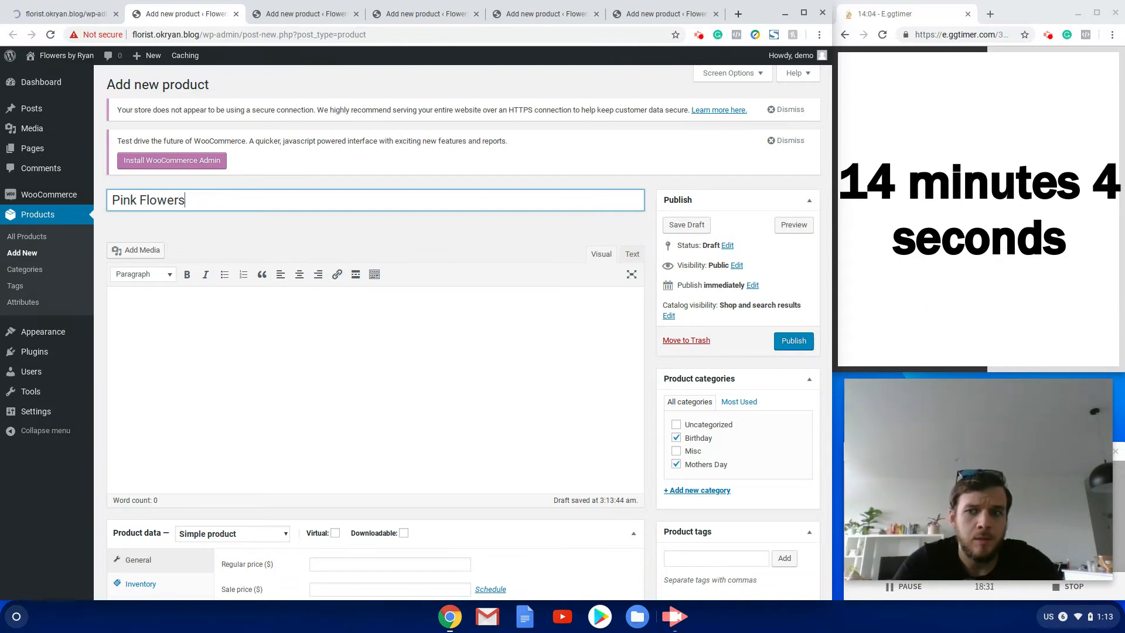
left_click(240, 294)
scroll(239, 352, "down", 2)
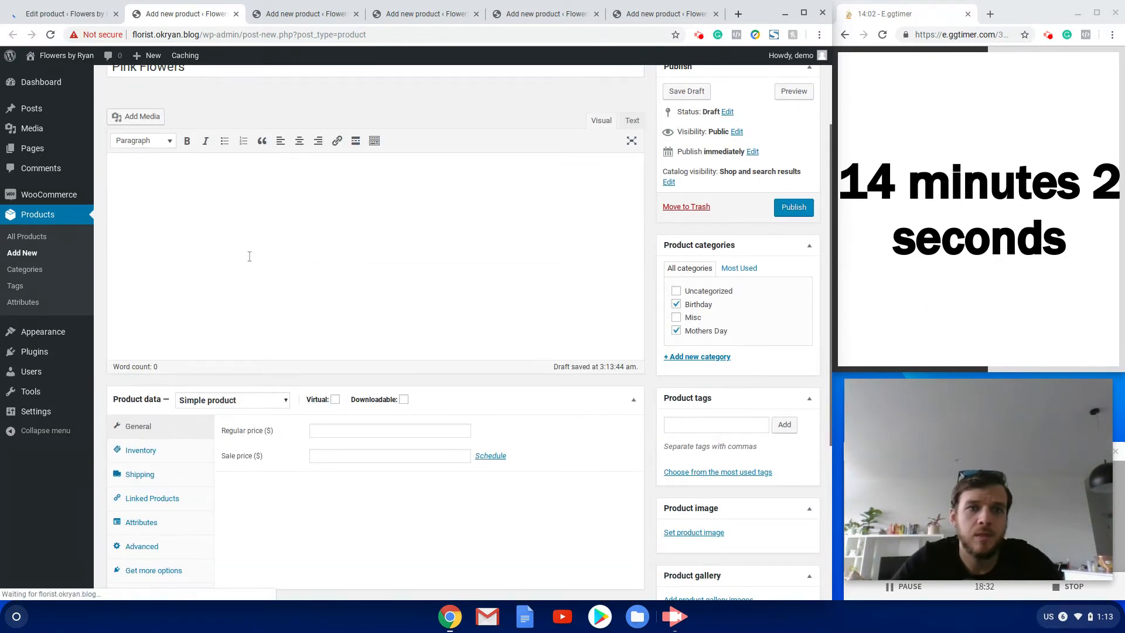
Fill both the main description and the short description of the second Pink Flowers product with Lorem ipsum placeholder text.
type("Lorem ipsum dolor sit amet, consectetur adipiscing elit. Integer gravida, odio sit amet sollicitudin iaculis, leo diam blandit leo, id laoreet ipsum ipsum a nibh. Sed vulputate, orci nec pulvinar euismod, nisl urna cursus magna, ac imperdiet dui diam sed enim. Aenean iaculis sollicitudin risus at malesuada. Quisque commodo semper viverra. Pellentesque vitae nulla sed erat vestibulum euismod ullamcorper ut urna. Cras imperdiet elit ligula, eget efficitur ante tempus eu. Pellentesque sed ipsum nisi. Fusce nec sapien at ipsum gravida lacinia ut nec risus. Proin maximus placerat felis, ut sagittis nibh feugiat vel. Nam molestie viverra magna quis tristique. Vivamus eu sapien porta, faucibus est at, interdum metus. Curabitur quis ligula ante. Etiam eget leo a lorem luctus scelerisque. Suspendisse sed fermentum libero. Quisque non magna sed leo cursus volutpat. Aliquam faucibus volutpat mi, ut tristique felis.")
scroll(267, 287, "down", 4)
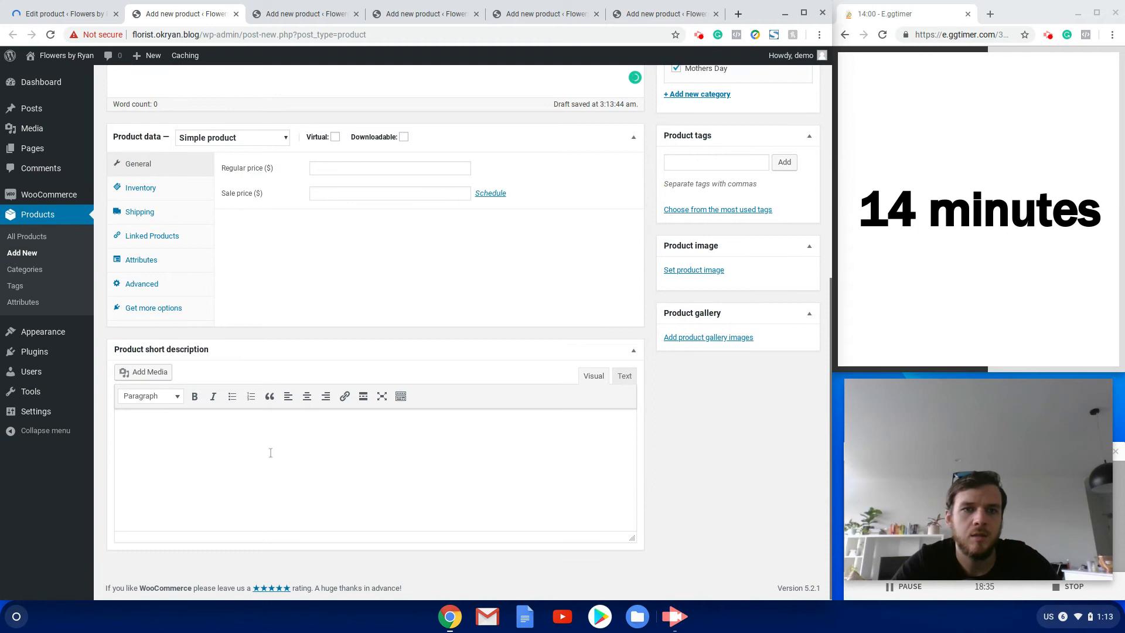
left_click(269, 451)
type("Lorem ipsum dolor sit amet, consectetur adipiscing elit. Integer gravida, odio sit amet sollicitudin iaculis, leo diam blandit leo, id laoreet ipsum ipsum a nibh. Sed vulputate, orci nec pulvinar euismod, nisl urna cursus magna, ac imperdiet dui diam sed enim. Aenean iaculis sollicitudin risus at malesuada. Quisque commodo semper viverra. Pellentesque vitae nulla sed erat vestibulum euismod ullamcorper ut urna. Cras imperdiet elit ligula, eget efficitur ante tempus eu. Pellentesque sed ipsum nisi. Fusce nec sapien at ipsum gravida lacinia ut nec risus. Proin maximus placerat felis, ut sagittis nibh feugiat vel. Nam molestie viverra magna quis tristique. Vivamus eu sapien porta, faucibus est at, interdum metus. Curabitur quis ligula ante. Etiam eget leo a lorem luctus scelerisque. Suspendisse sed fermentum libero. Quisque non magna sed leo cursus volutpat. Aliquam faucibus volutpat mi, ut tristique felis.")
Change the product type to Grouped product and add Pink Flowers, Champagne and Chocolate Box as its grouped products.
left_click(251, 140)
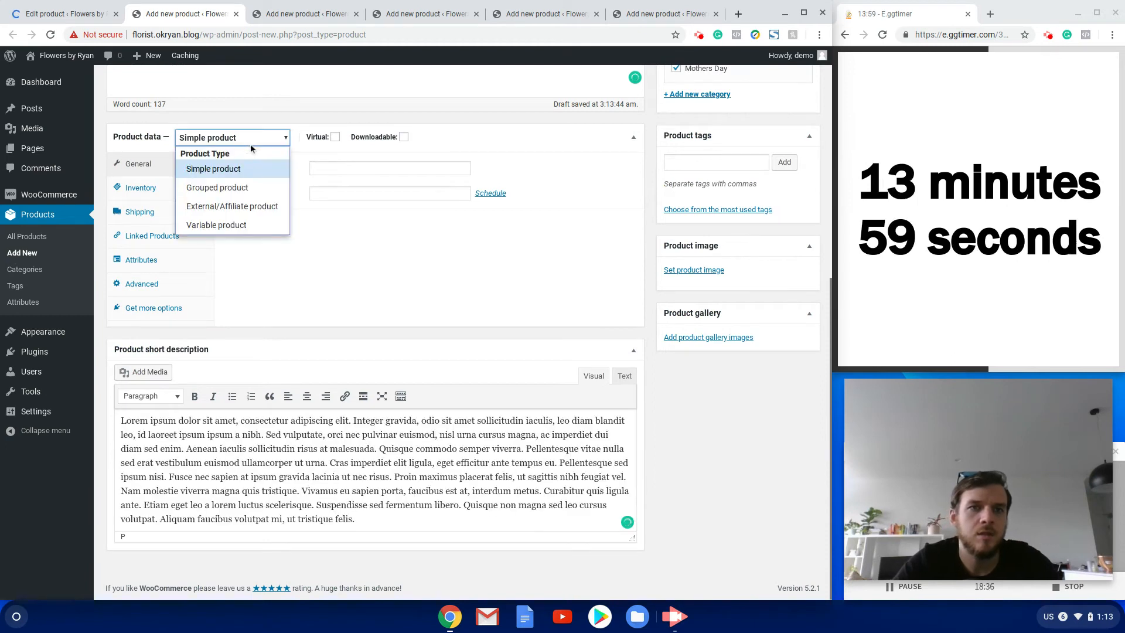
left_click(238, 187)
left_click(166, 240)
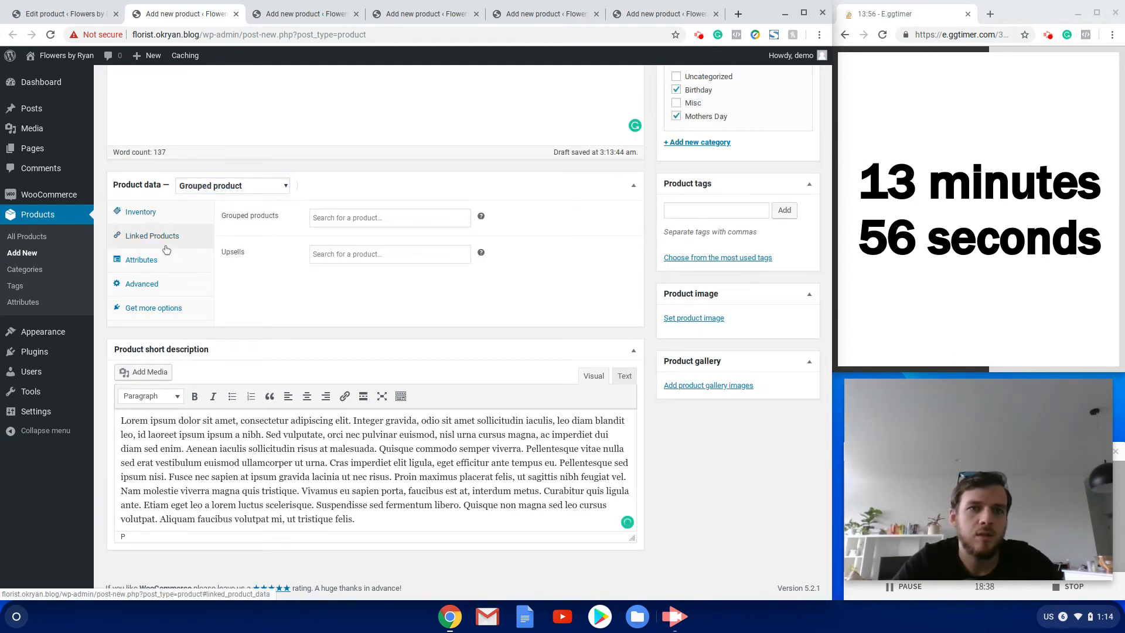
left_click(348, 217)
type("Pink")
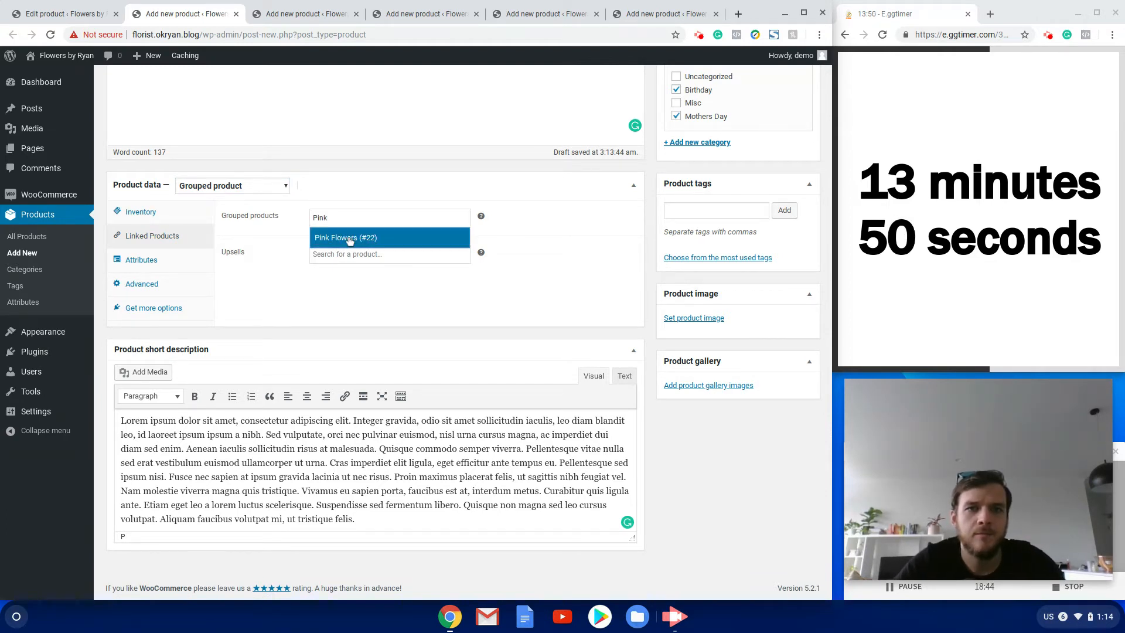
left_click(350, 237)
type("Cha")
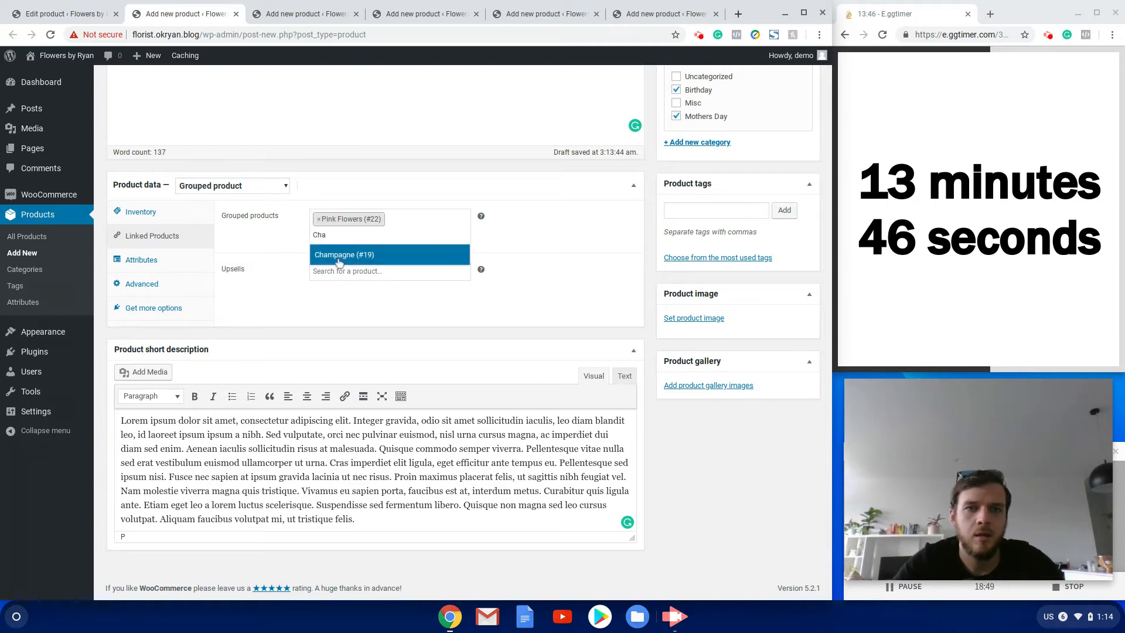
left_click(338, 258)
type("C")
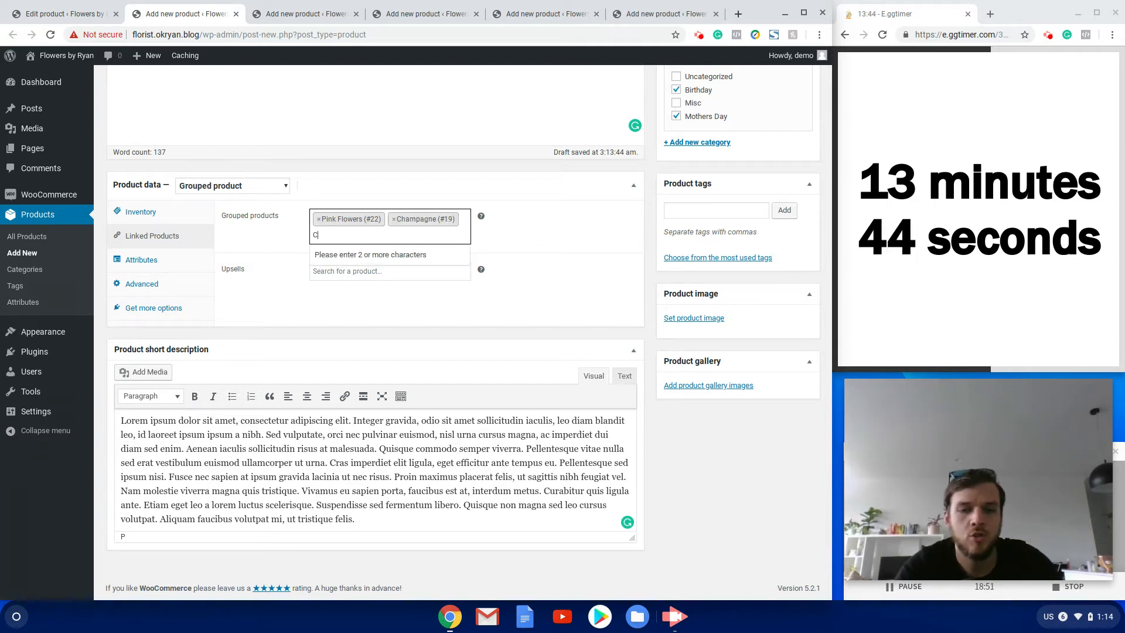
type("hoco")
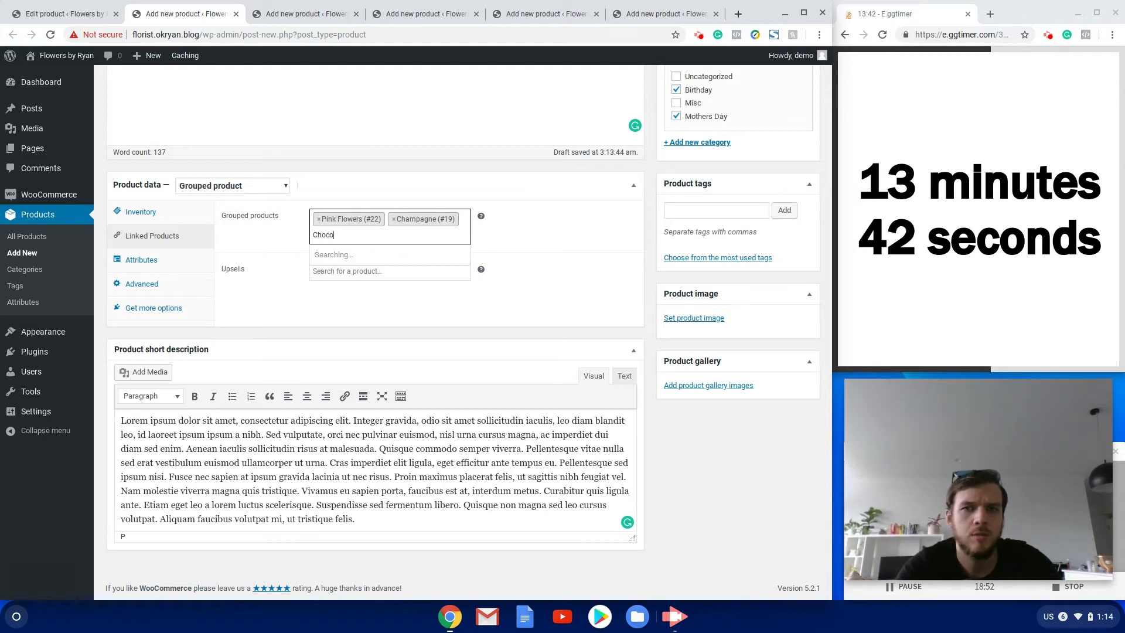
left_click(354, 256)
Set the pink bouquet photo 1.jpg from the media library as the product image and publish the grouped product.
left_click(694, 318)
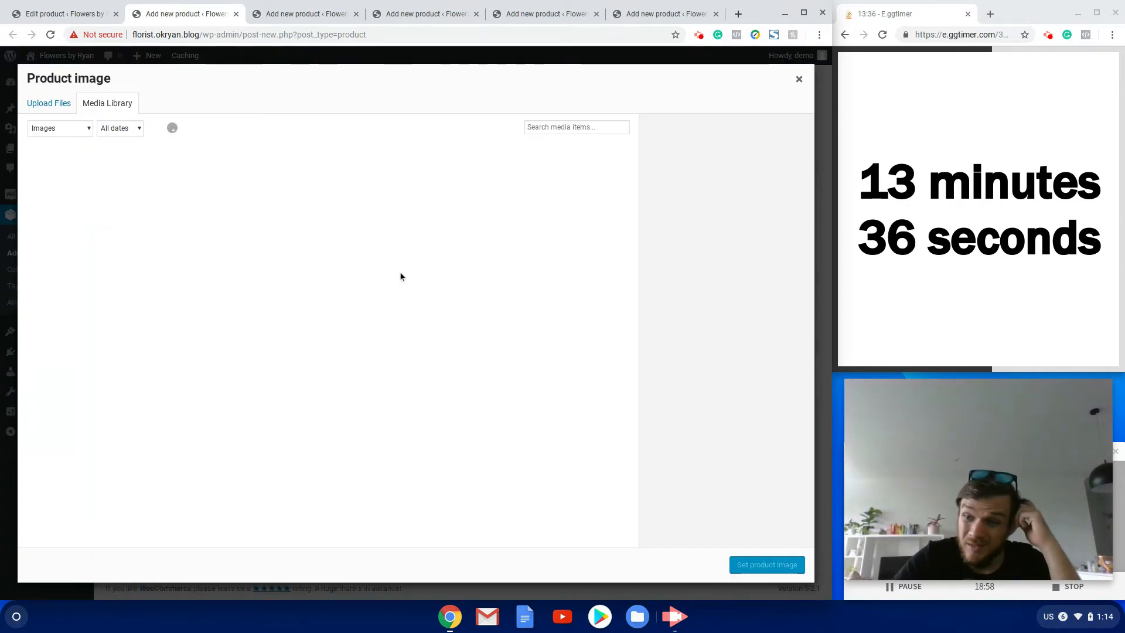
left_click(79, 225)
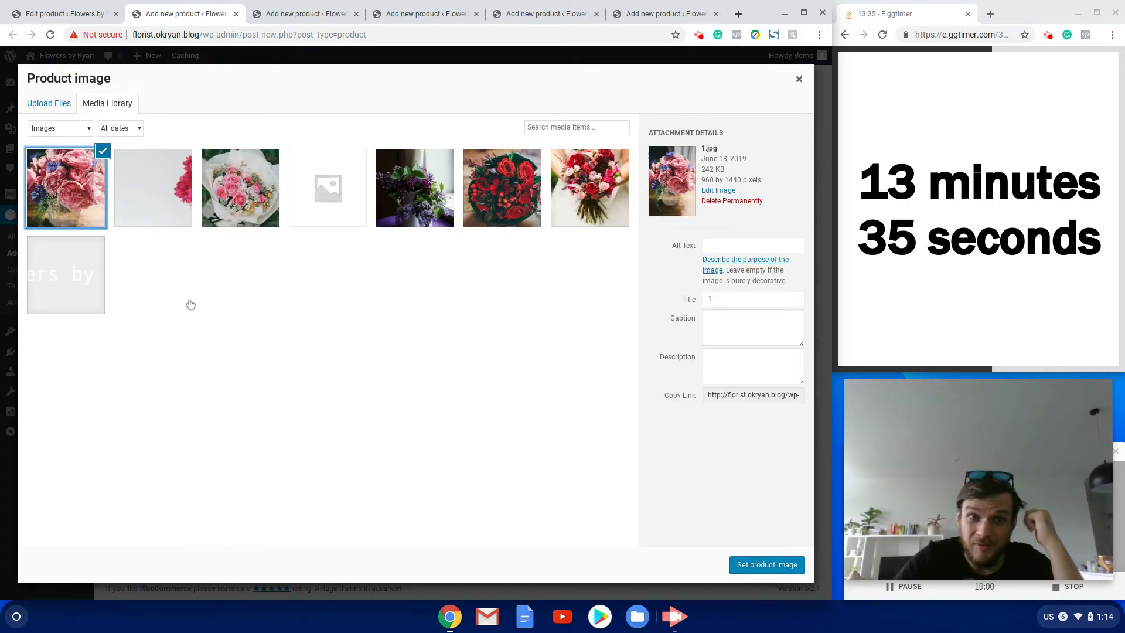
left_click(767, 565)
scroll(593, 353, "up", 10)
left_click(786, 341)
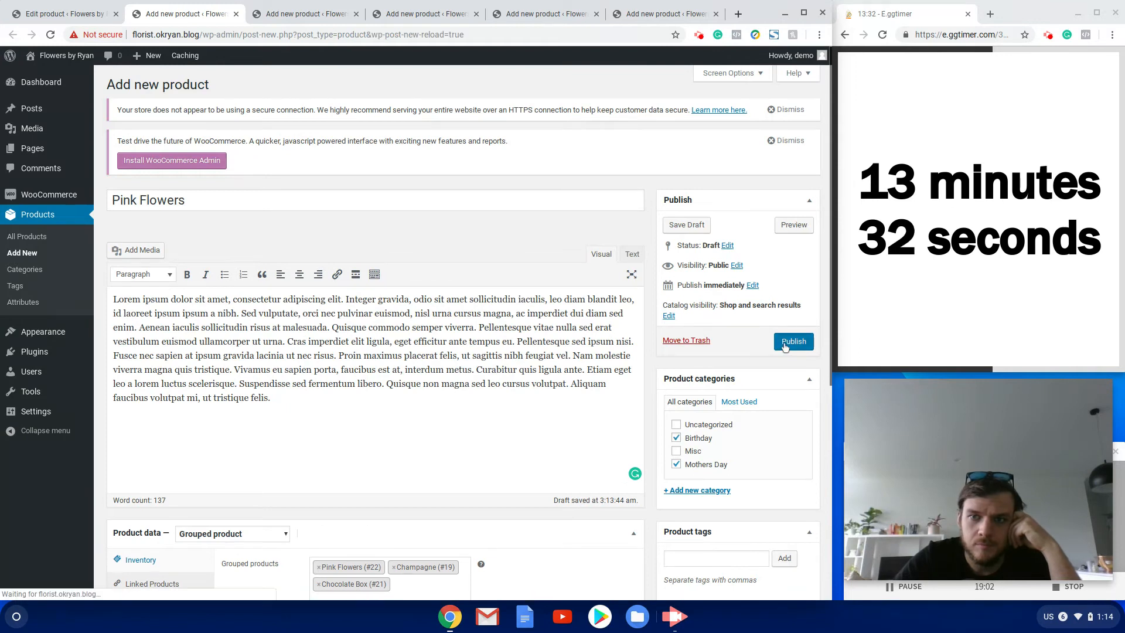
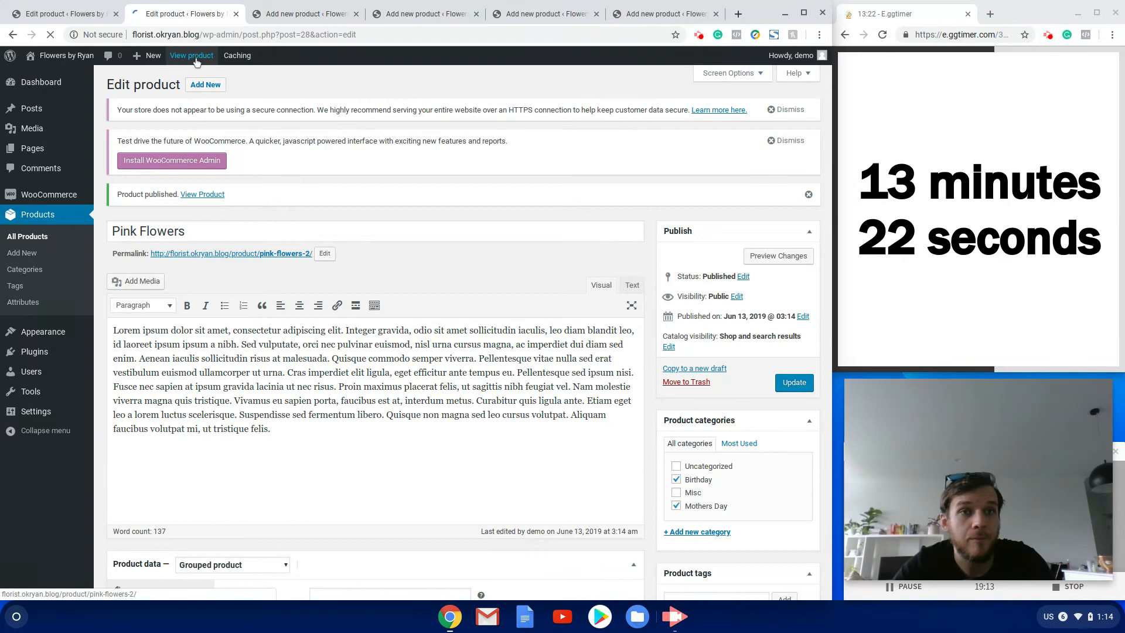
View the published Pink Flowers product on the storefront and examine its image, description and grouped item options.
left_click(197, 58)
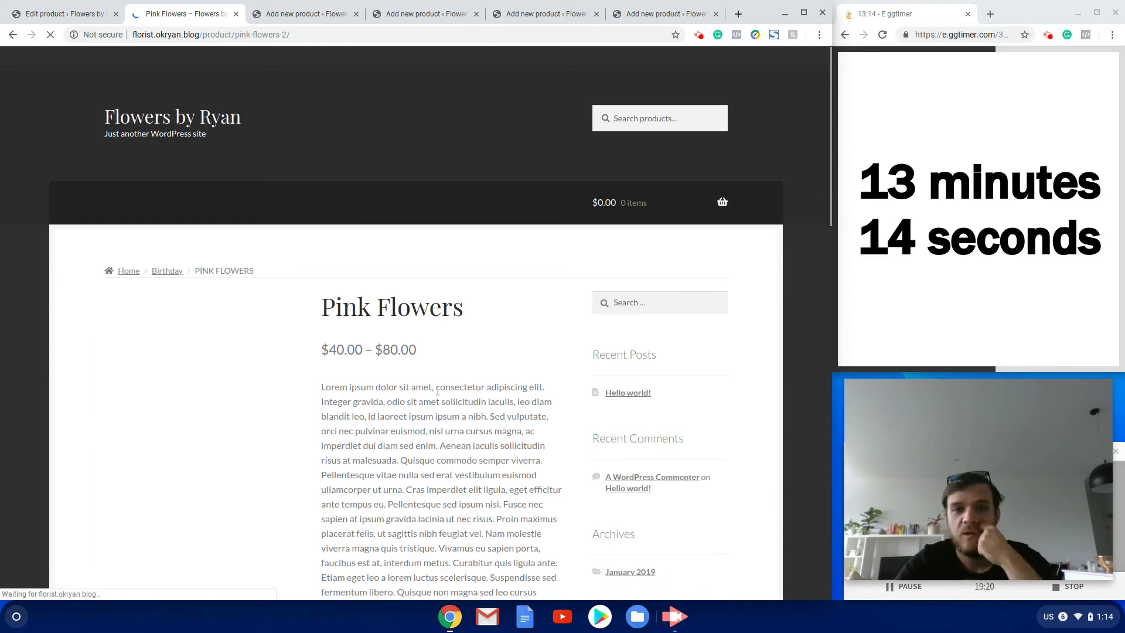
scroll(437, 378, "down", 1)
scroll(434, 380, "up", 1)
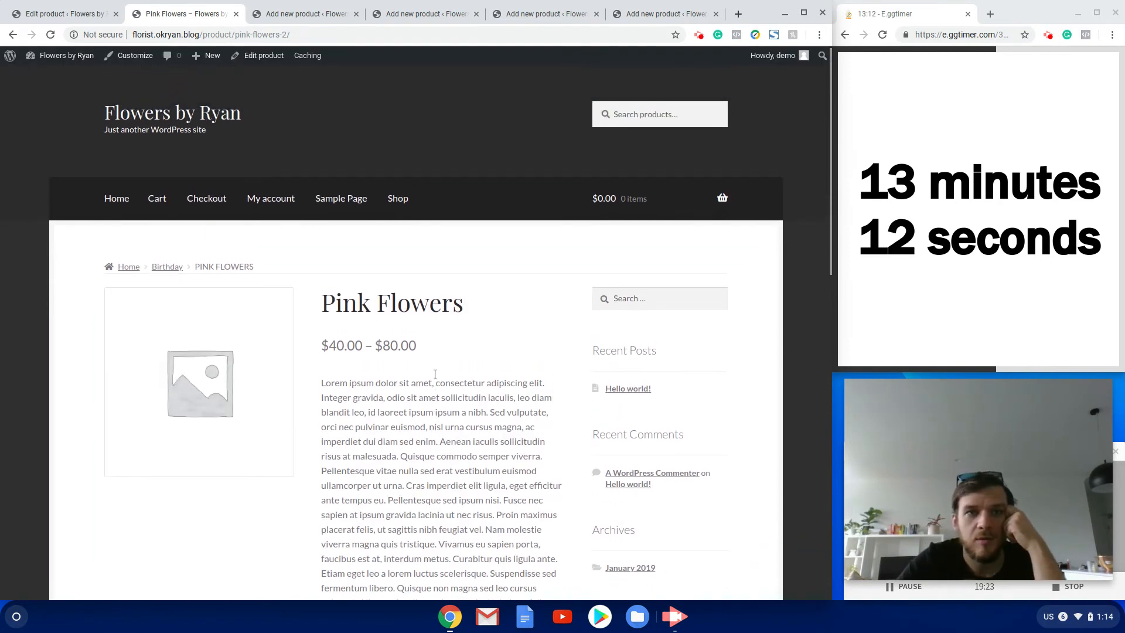
scroll(411, 352, "down", 4)
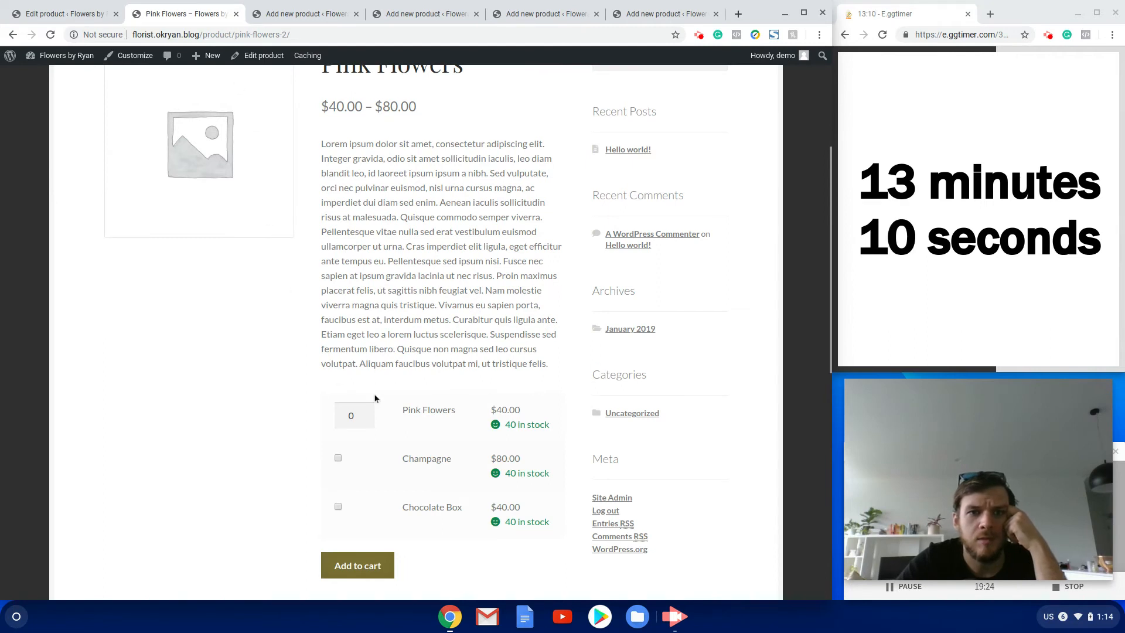
Try out the Pink Flowers quantity selector and the Champagne and Chocolate Box checkboxes on the grouped product page.
left_click(366, 413)
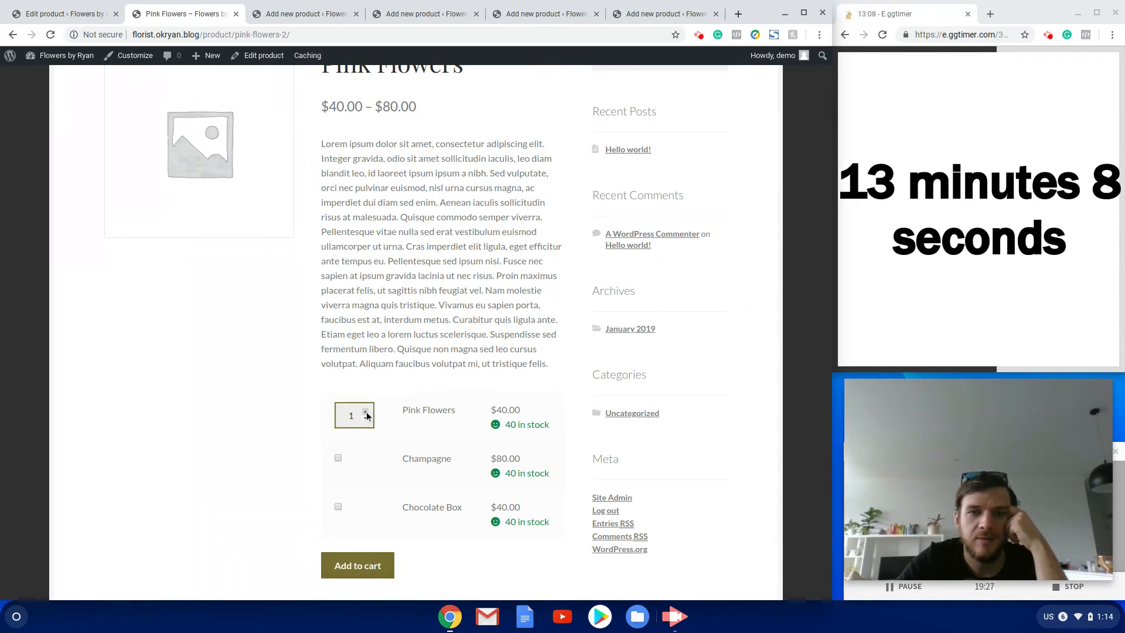
left_click(365, 419)
left_click(338, 458)
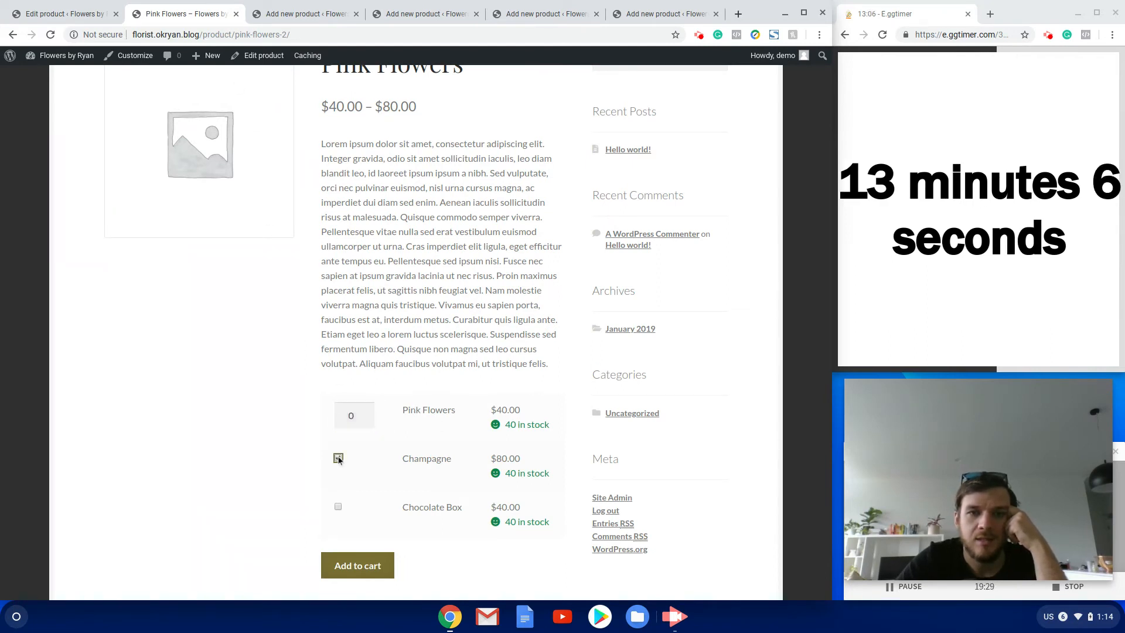
left_click(339, 508)
scroll(332, 488, "up", 1)
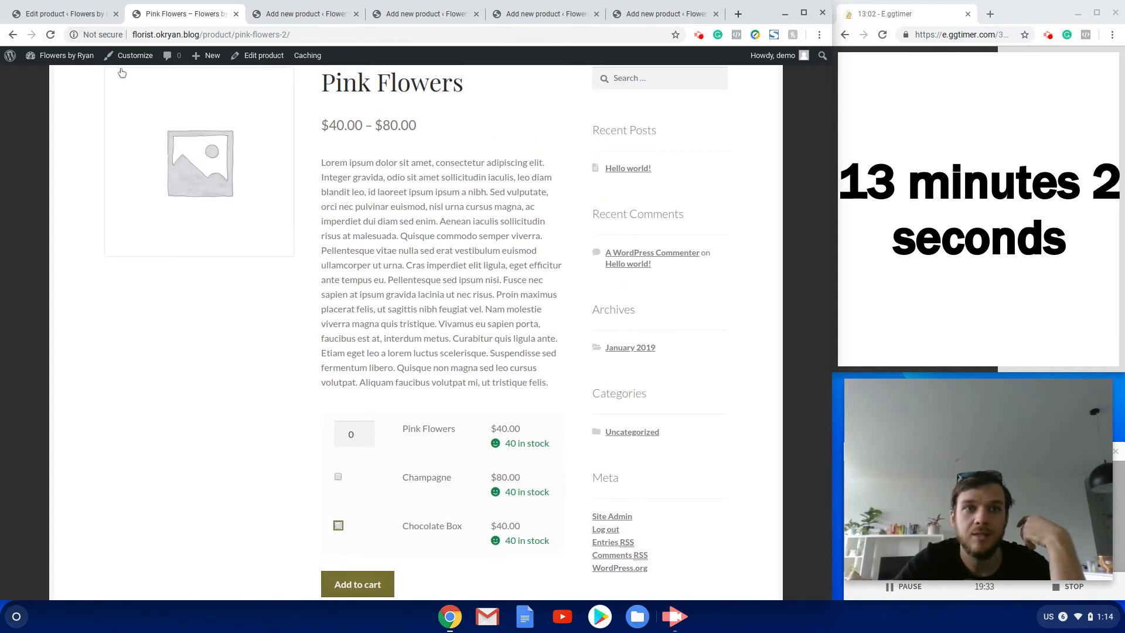
Open the Pink Flowers product for editing and try to set 1.jpg from the media library as its product image.
left_click(257, 57)
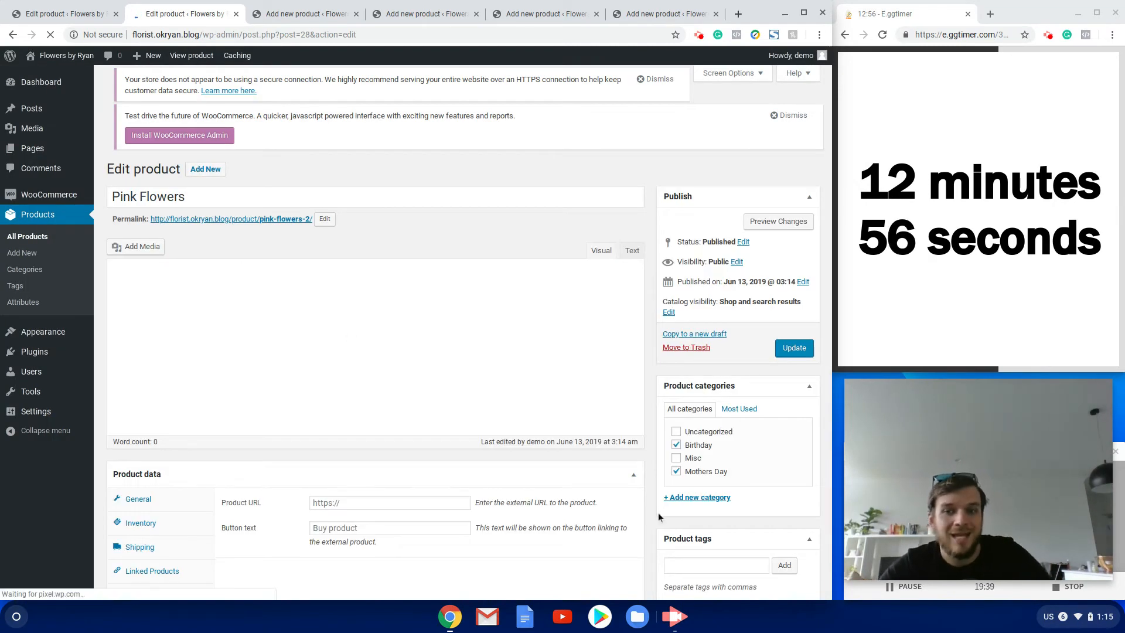
scroll(658, 514, "down", 5)
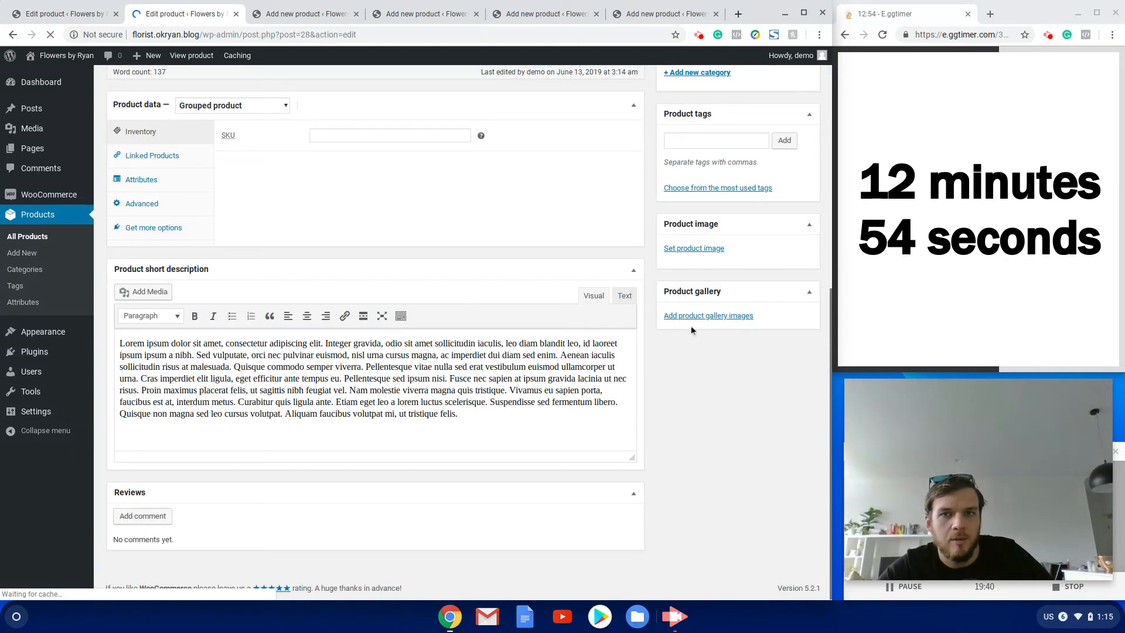
left_click(680, 249)
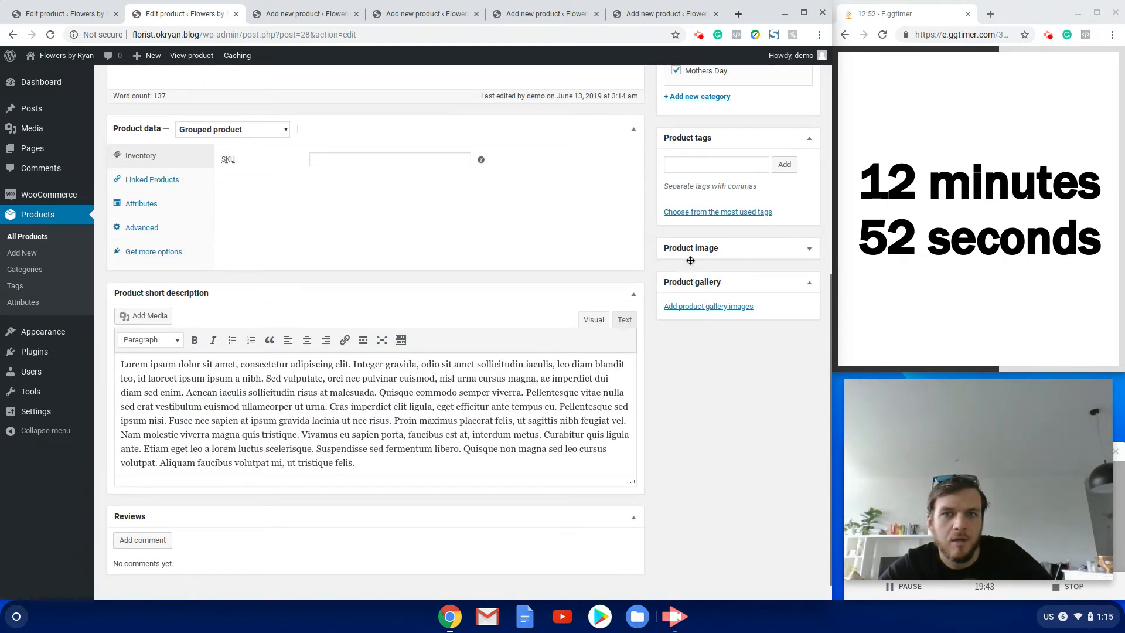
left_click(696, 247)
left_click(703, 275)
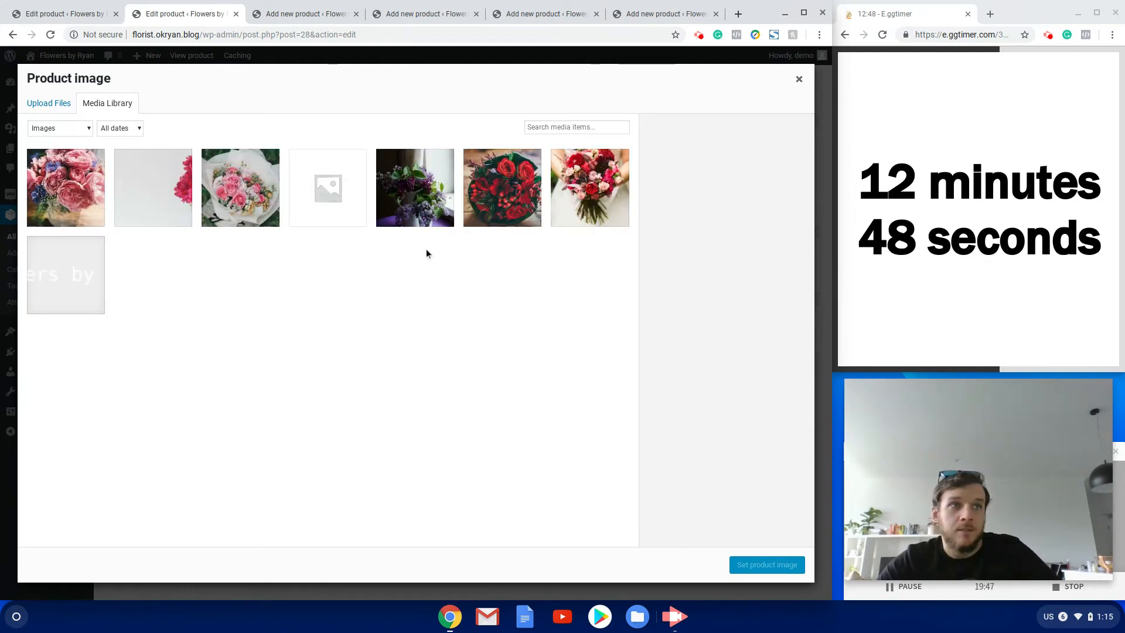
left_click(111, 213)
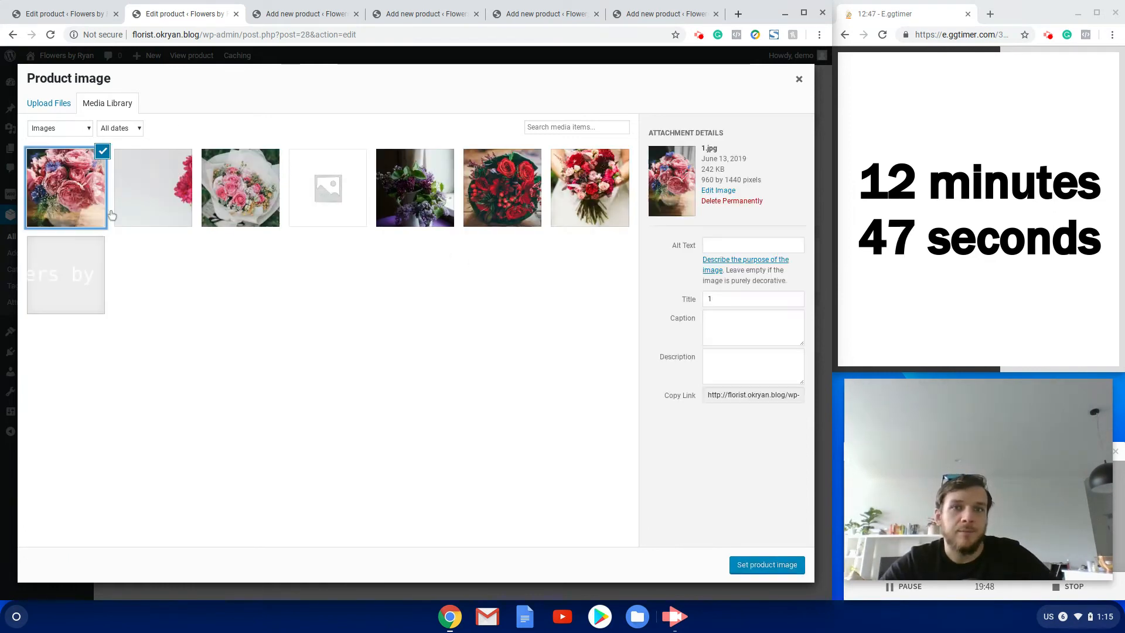
left_click(767, 564)
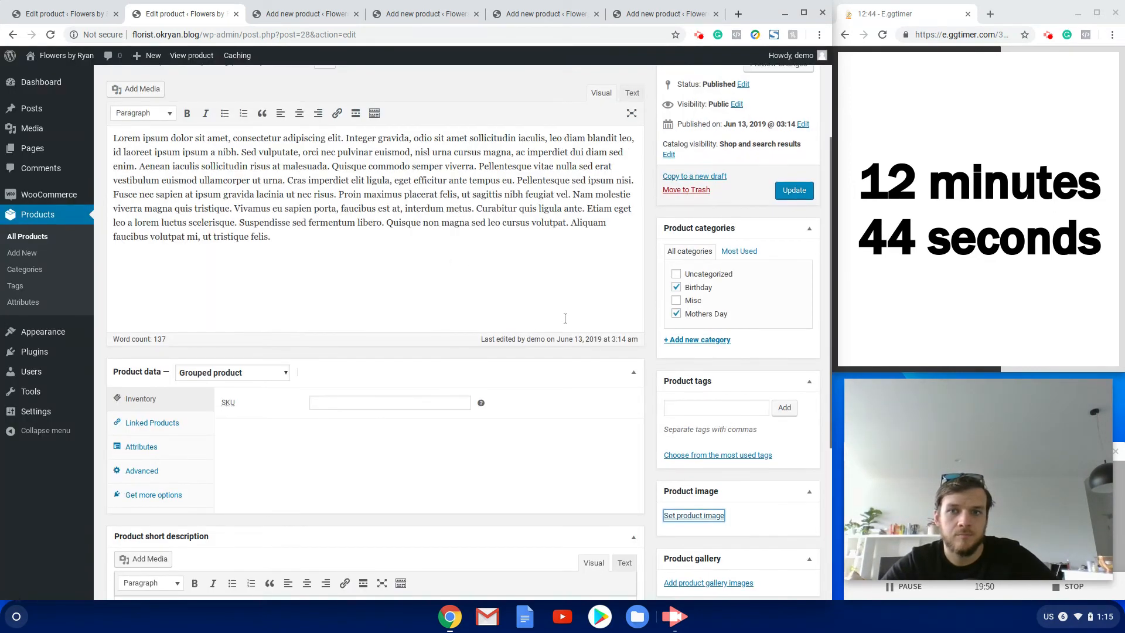
Assign 1.jpg again as the Pink Flowers product image and update the product.
scroll(733, 434, "down", 5)
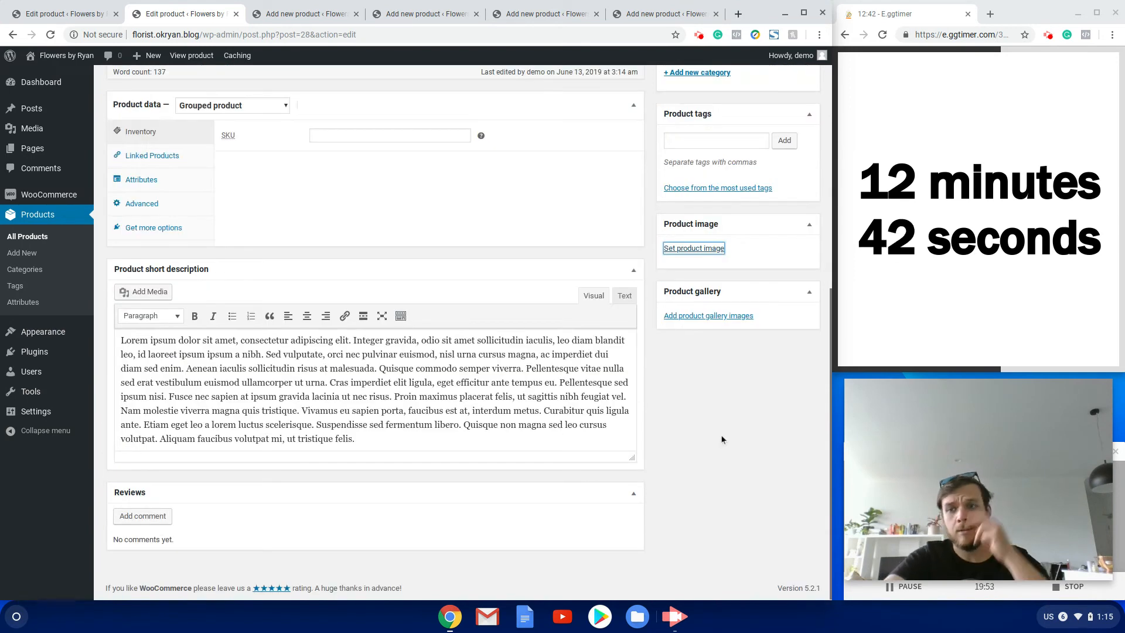
left_click(694, 249)
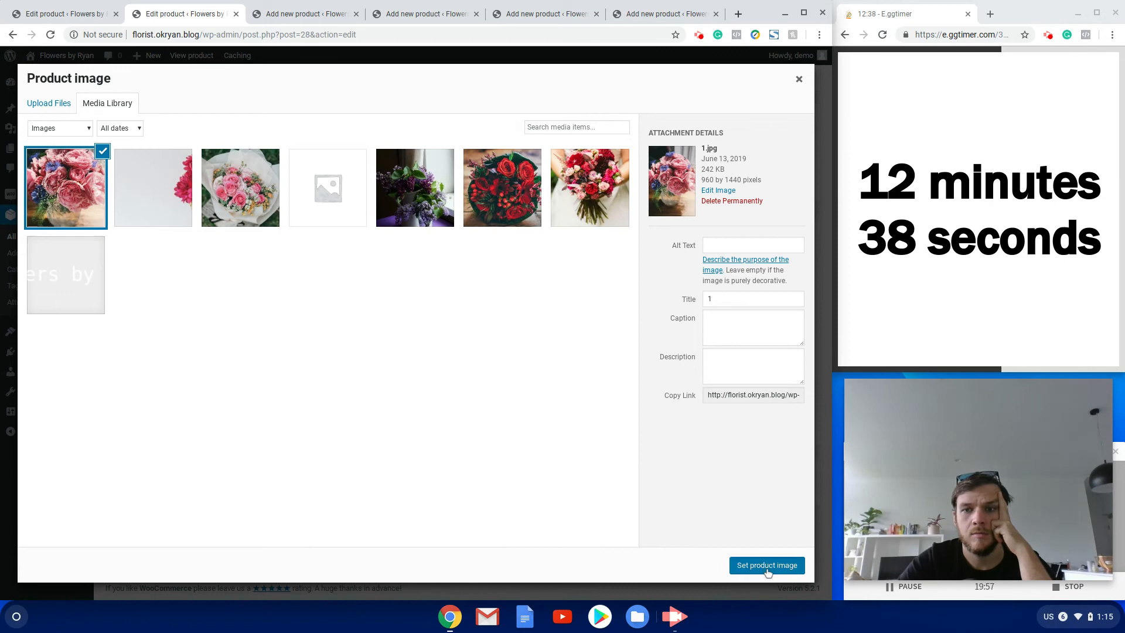
left_click(768, 565)
left_click(783, 147)
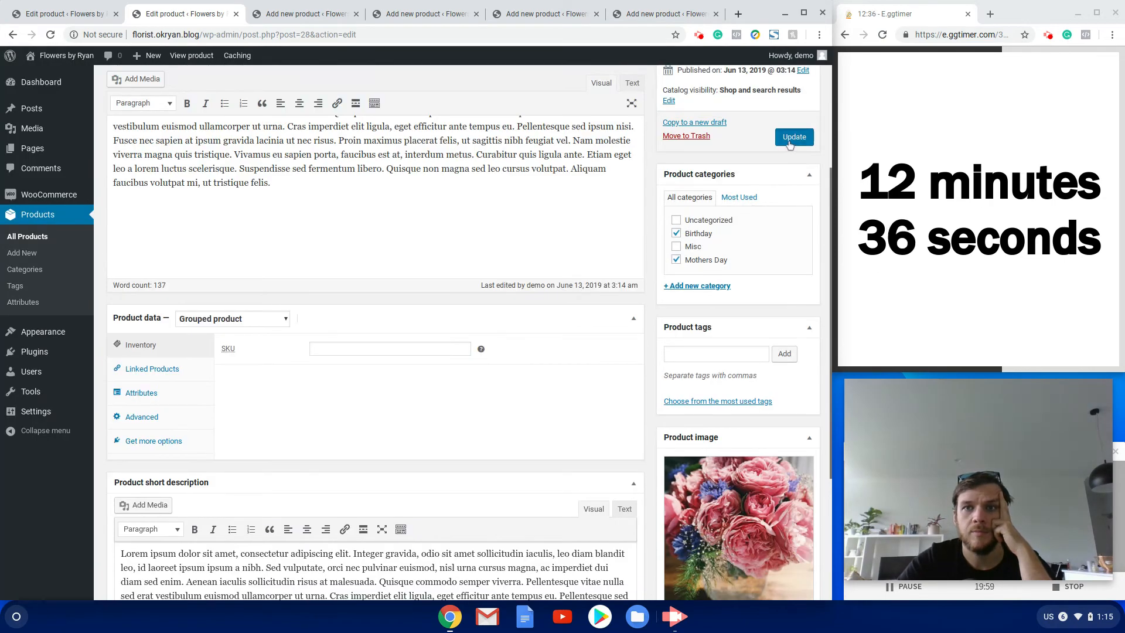
Switch to the next blank new-product form and reload it to refresh its category list.
left_click(302, 17)
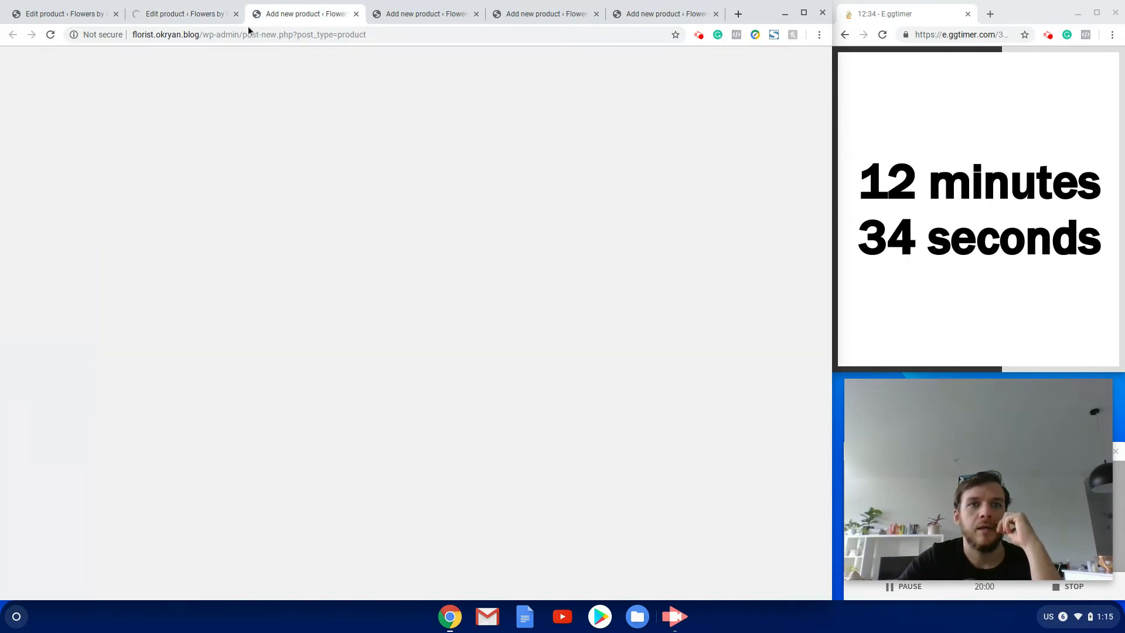
left_click(50, 36)
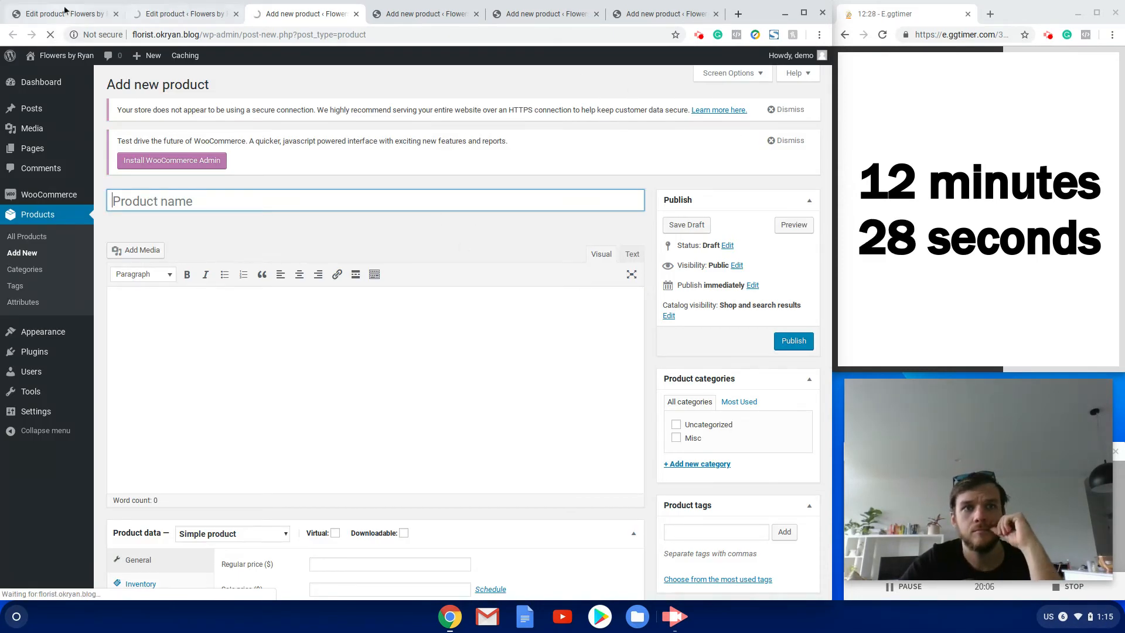
left_click(195, 10)
left_click(277, 9)
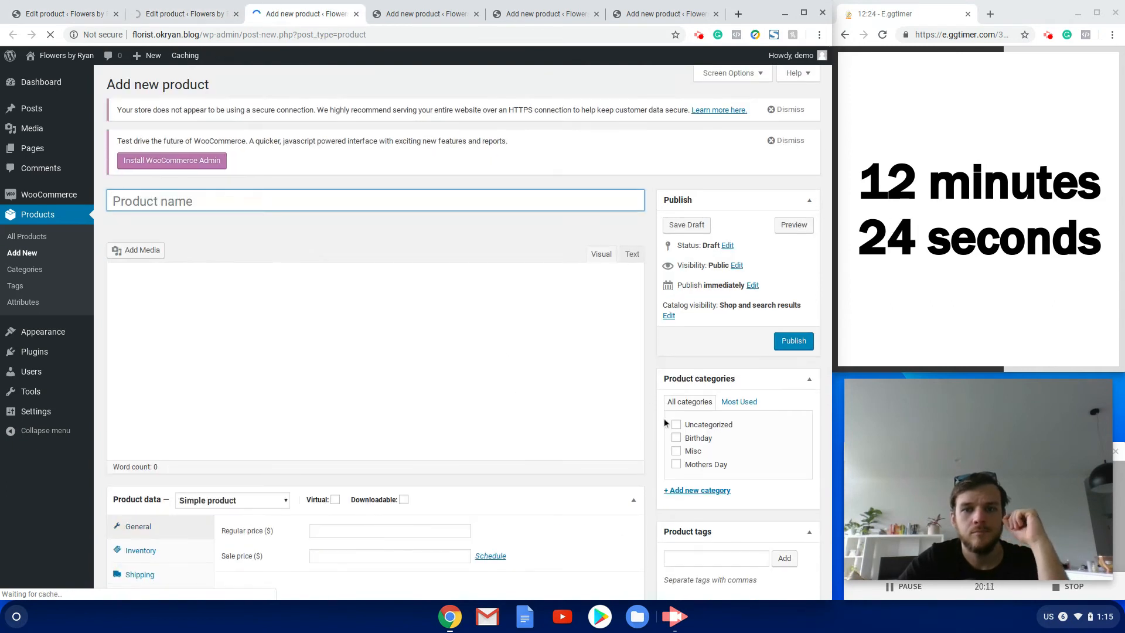
Set 3.jpg, the bouquet wrapped in white paper, from the media library as the new product's image.
scroll(734, 434, "down", 4)
left_click(696, 436)
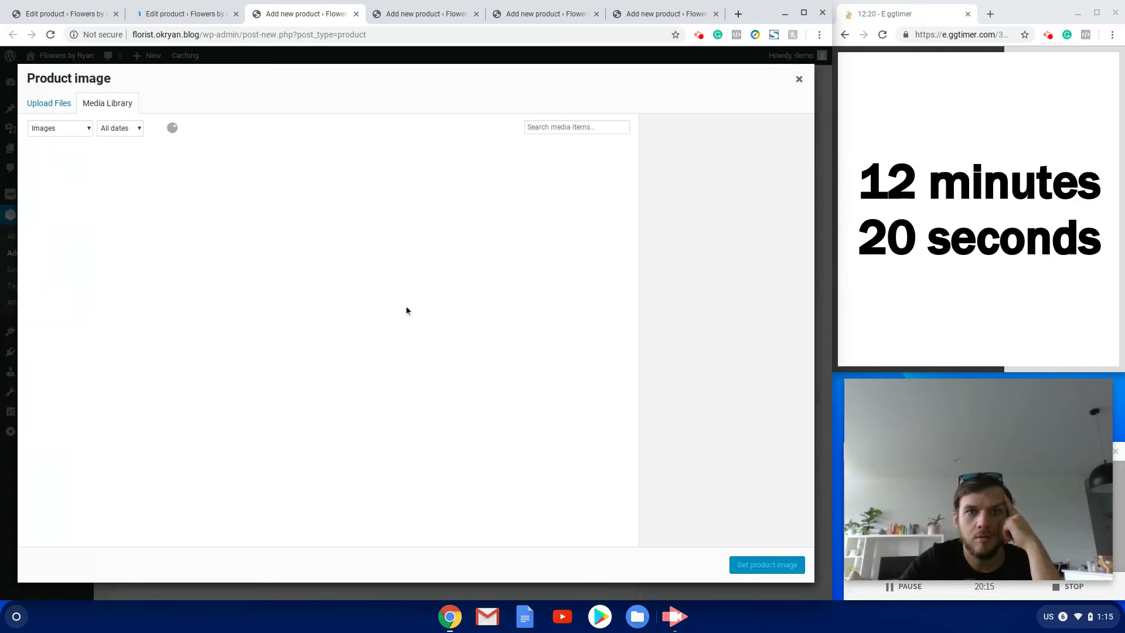
left_click(144, 194)
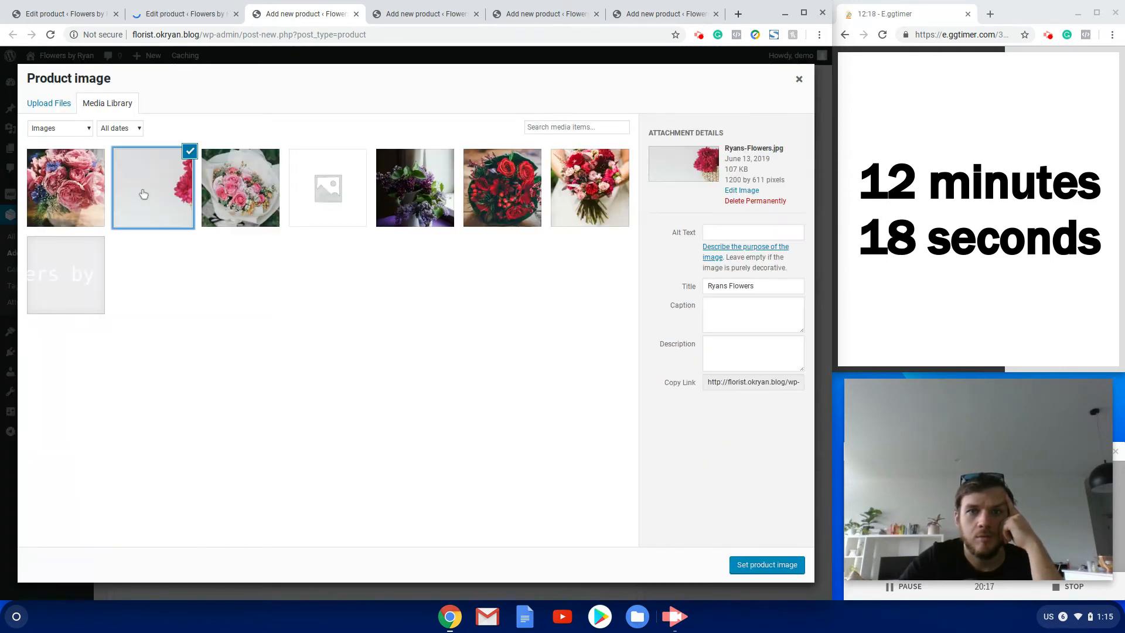
left_click(221, 198)
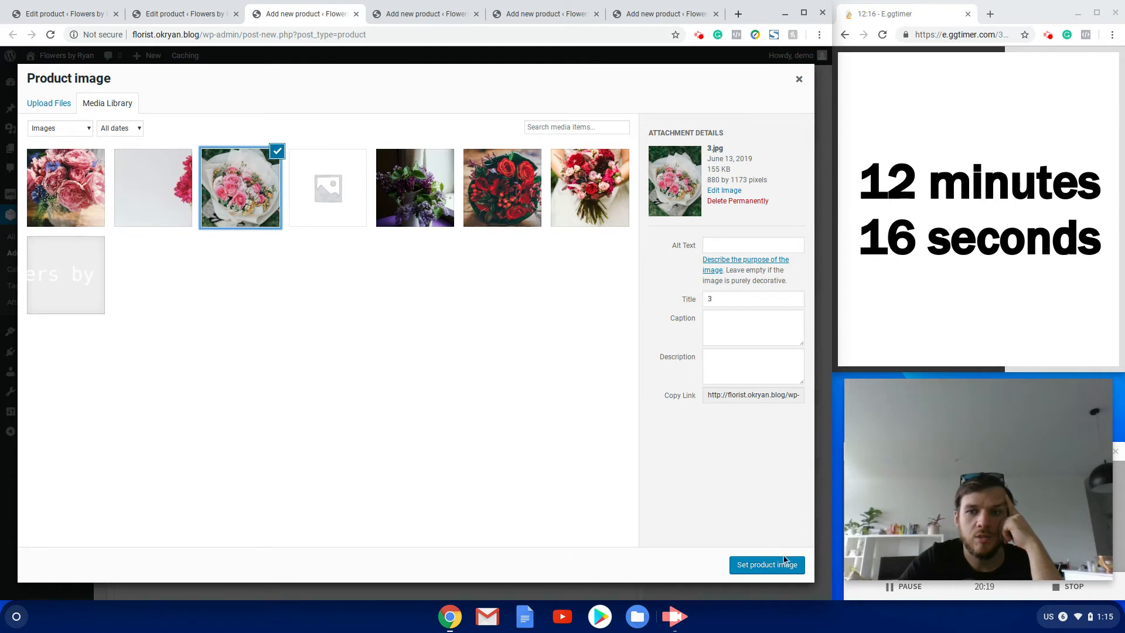
left_click(789, 566)
Name the product "White and Pink" and set its catalog visibility to Hidden.
scroll(208, 156, "up", 3)
left_click(211, 199)
type("White and Pink")
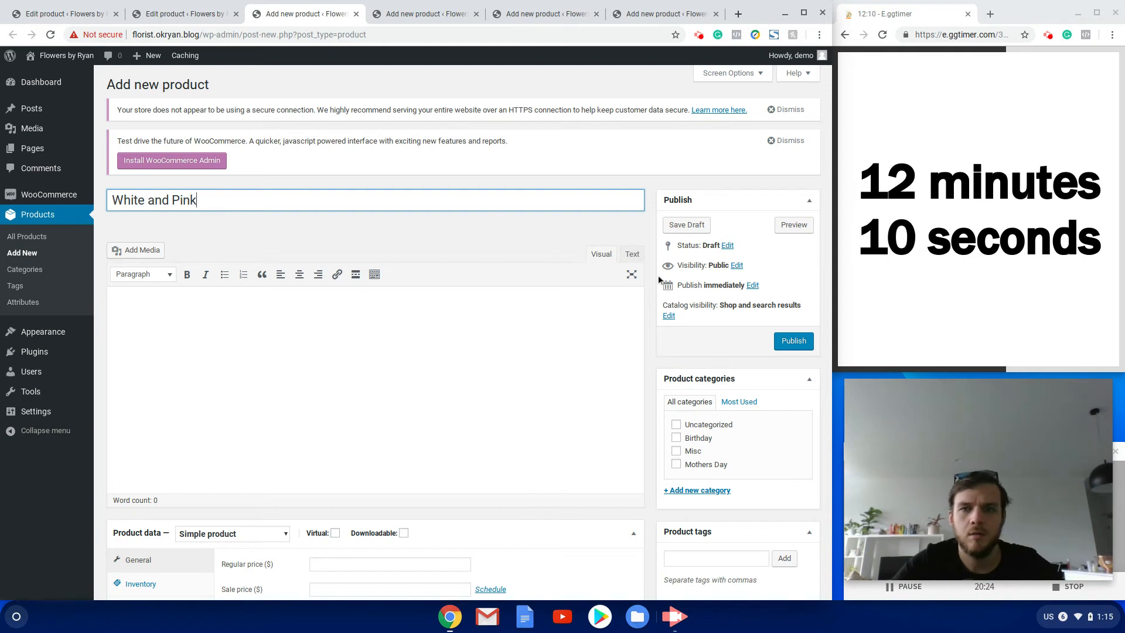
left_click(669, 316)
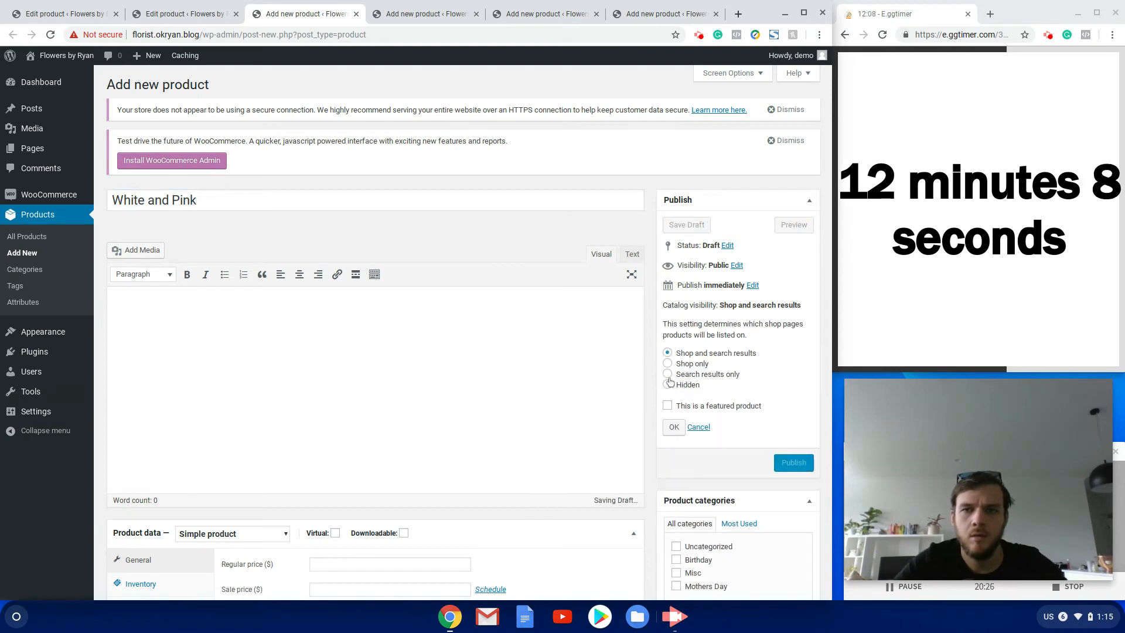
left_click(674, 427)
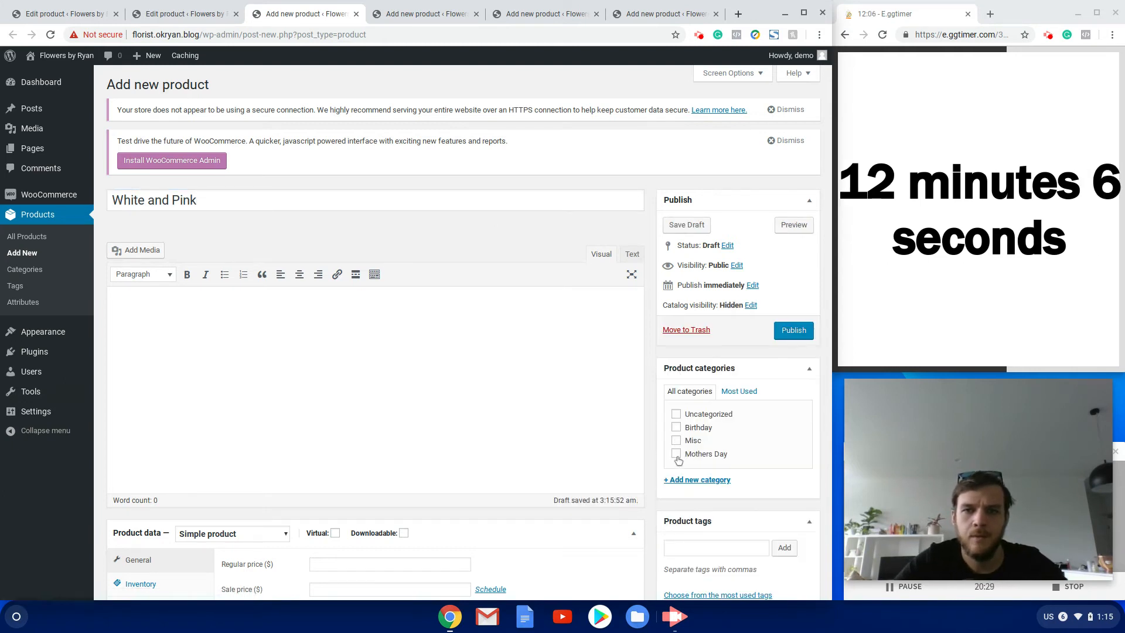
Add a new product category named "Weddings" to the White and Pink product.
left_click(691, 479)
type("Weddings")
left_click(713, 554)
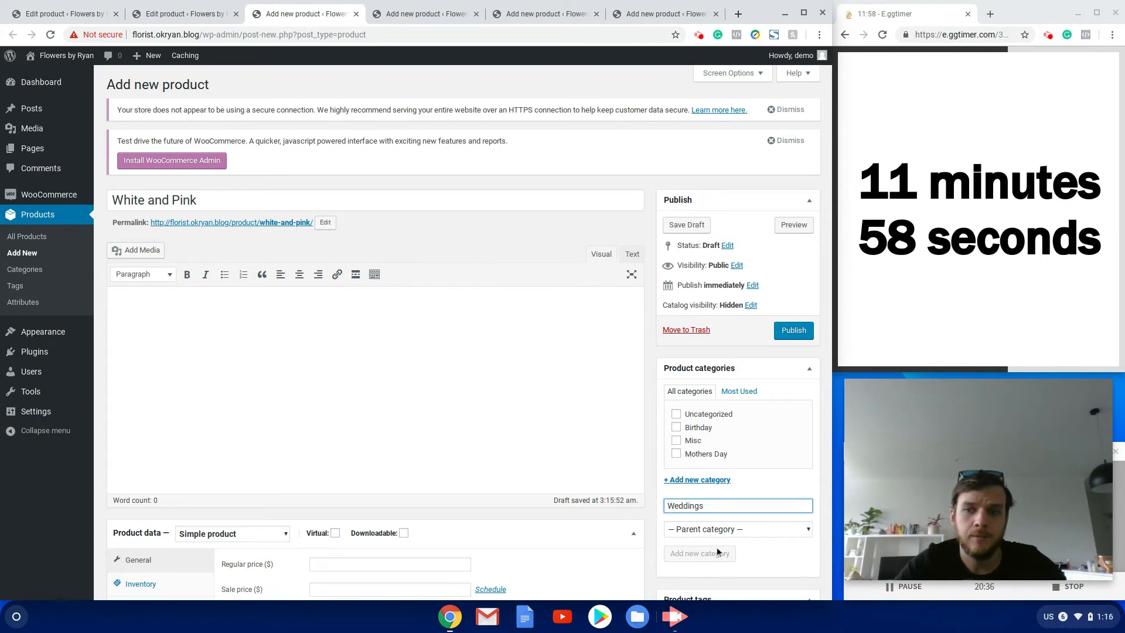
key("Return")
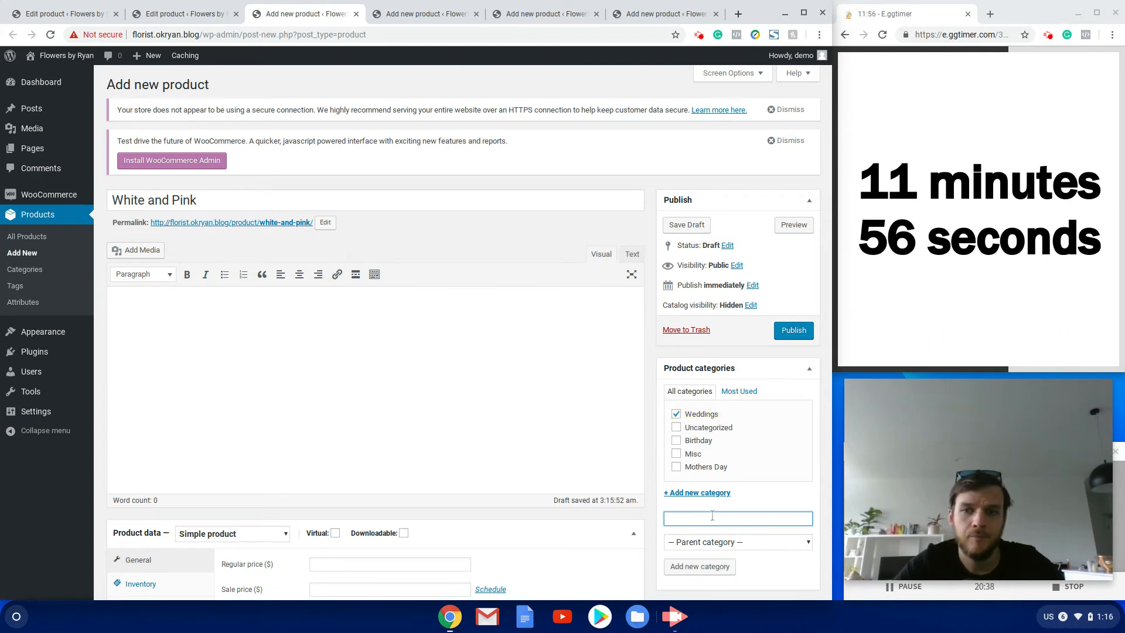
type("Ann")
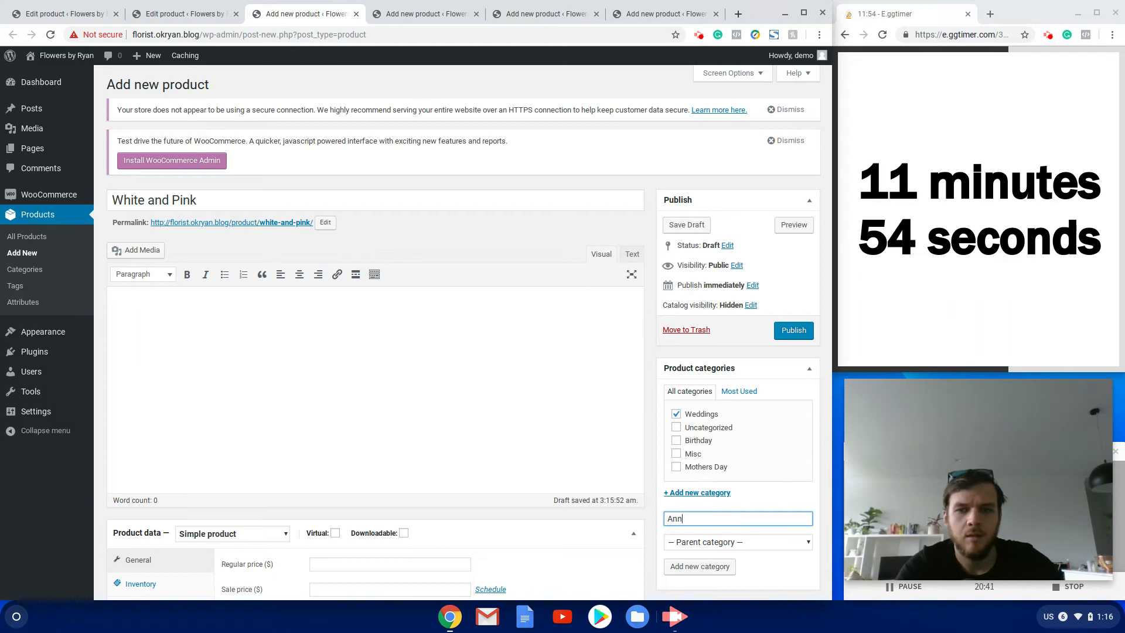
key("BackSpace")
key("BackSpace")
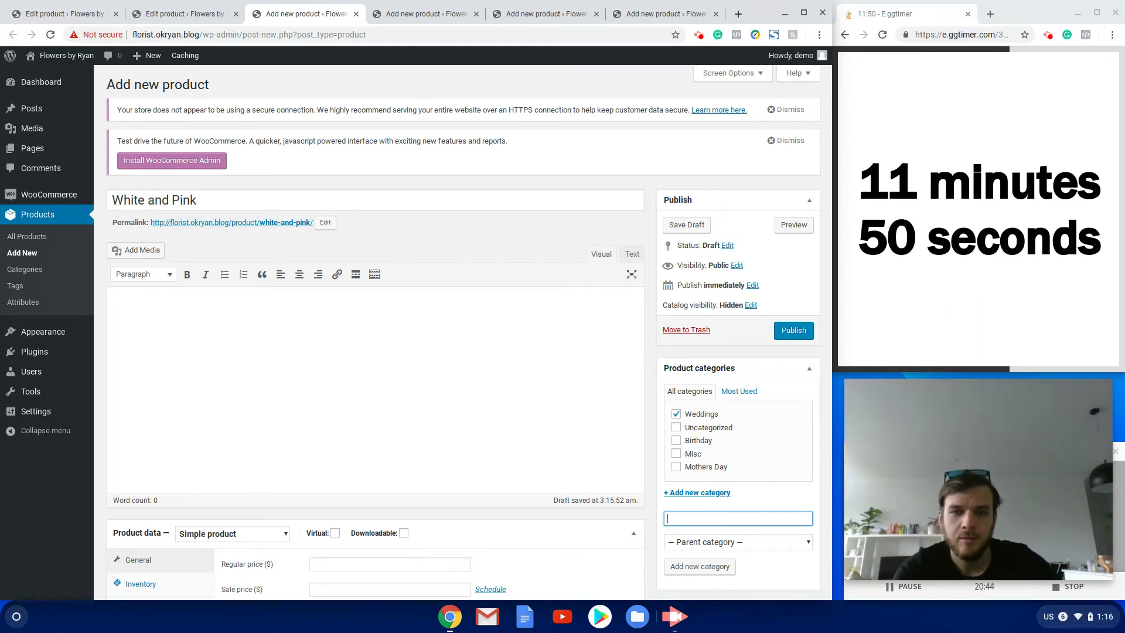
Assign the product to the Birthday and Mothers Day categories and set its regular price to 50.
left_click(677, 441)
left_click(676, 467)
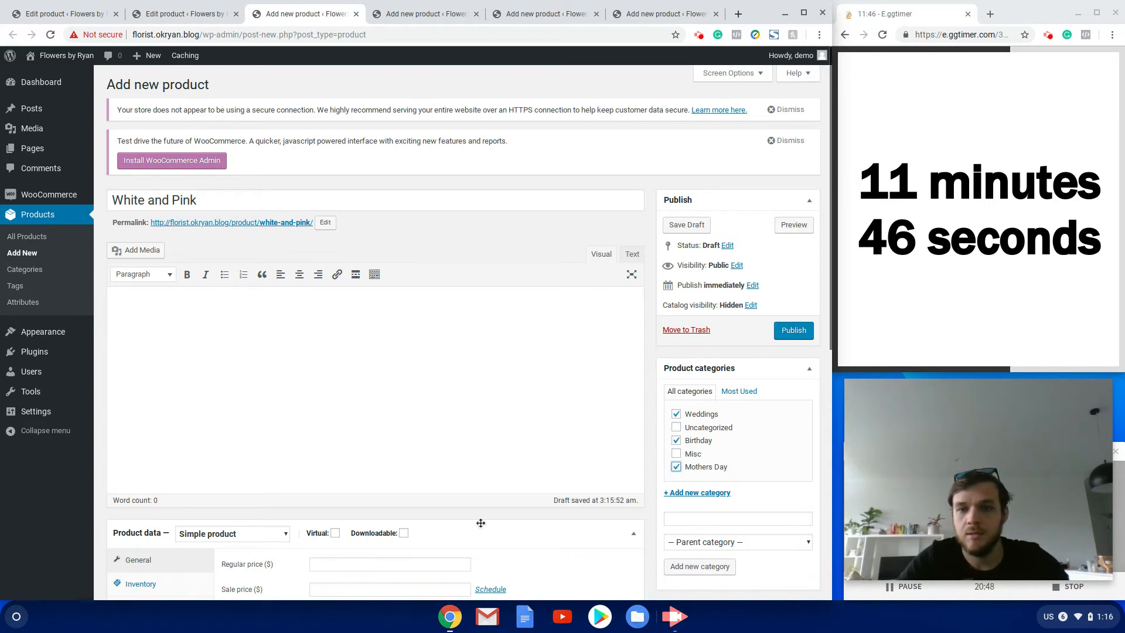
scroll(340, 468, "down", 2)
left_click(420, 449)
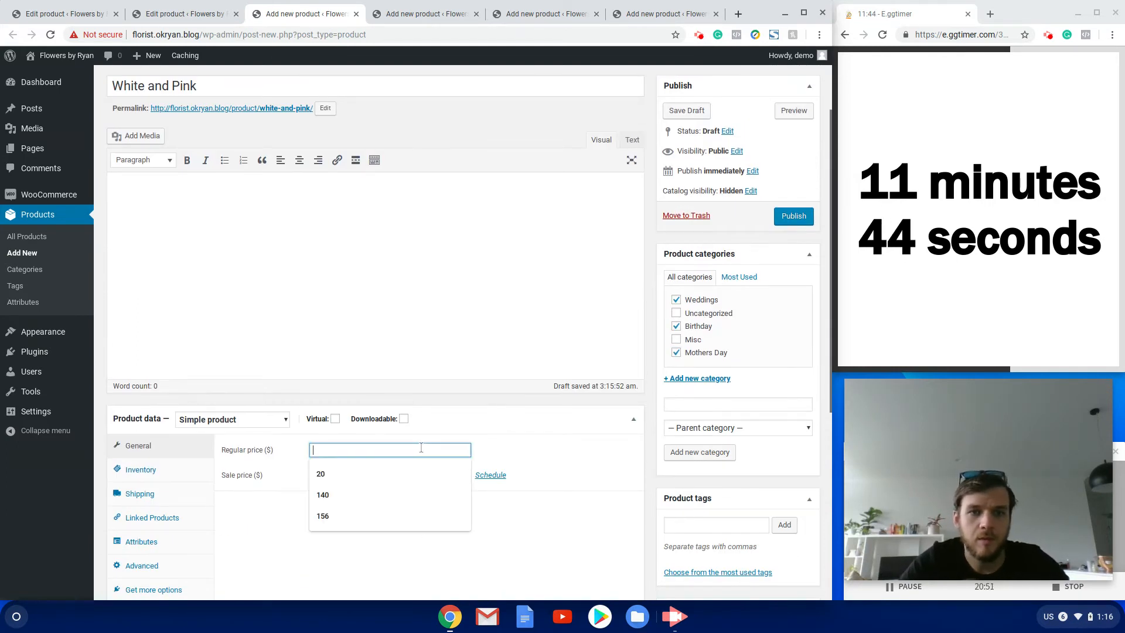
type("50")
scroll(490, 492, "down", 6)
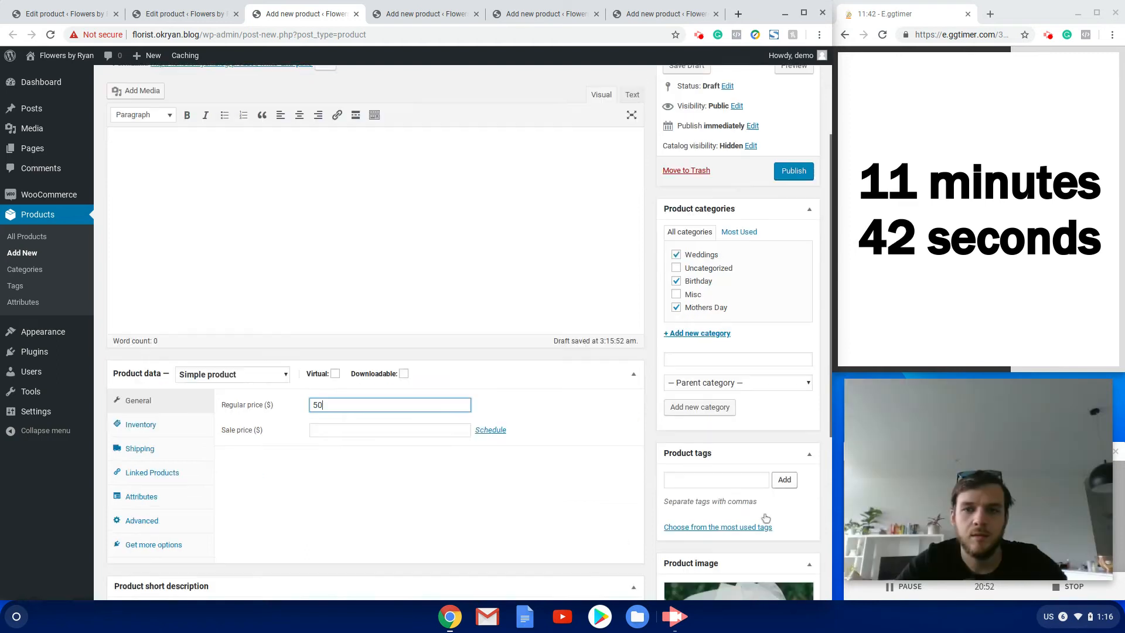
left_click(449, 432)
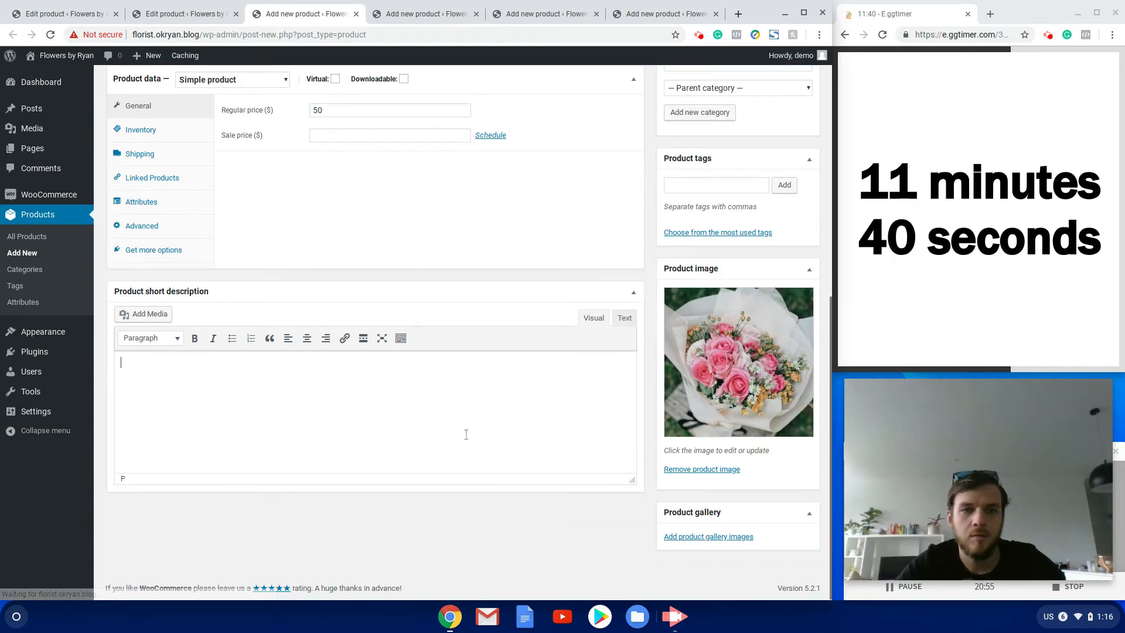
Enable stock management for the product and set its stock quantity to 40.
scroll(449, 432, "up", 6)
left_click(145, 476)
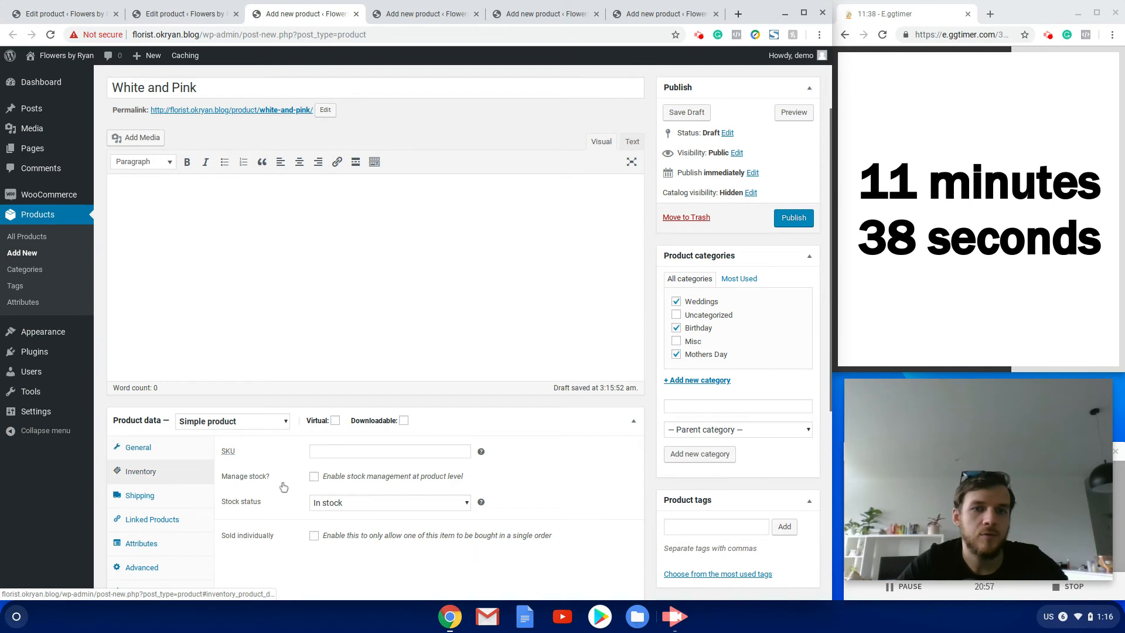
left_click(314, 477)
left_click(328, 505)
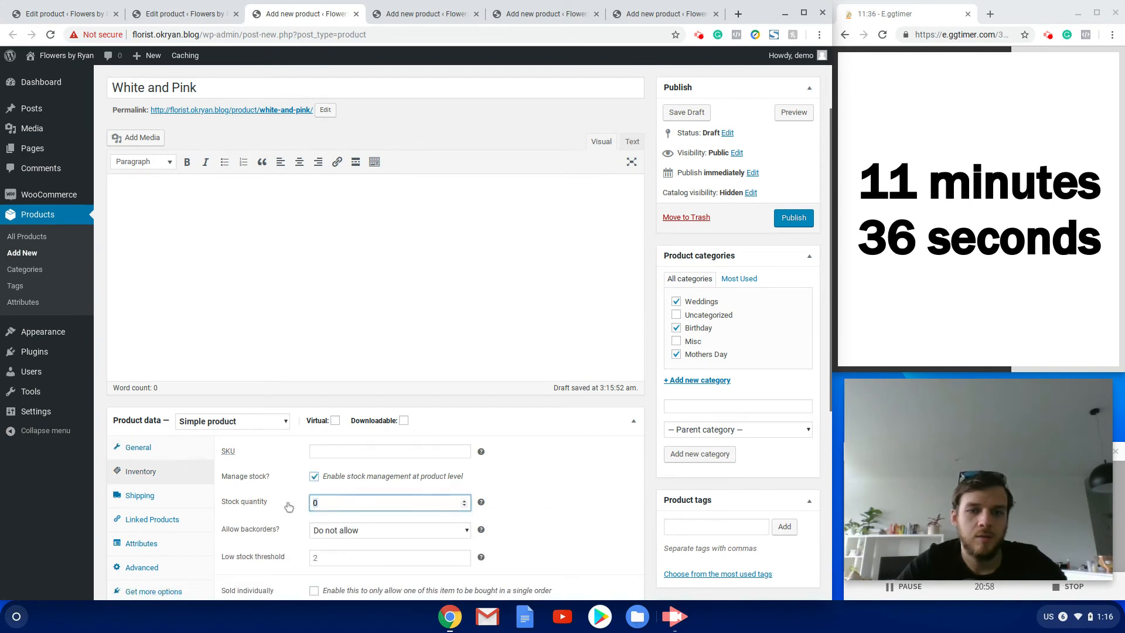
key("BackSpace")
type("40")
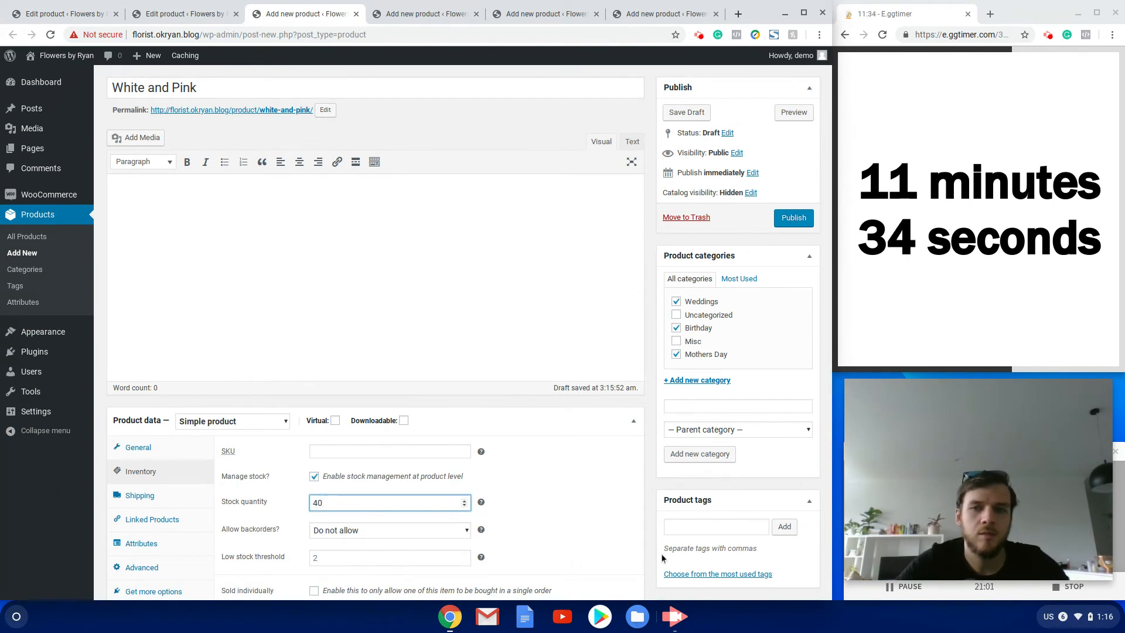
Publish the White and Pink product, reload the next new-product form meanwhile, and return to the published product.
scroll(729, 275, "up", 2)
left_click(789, 330)
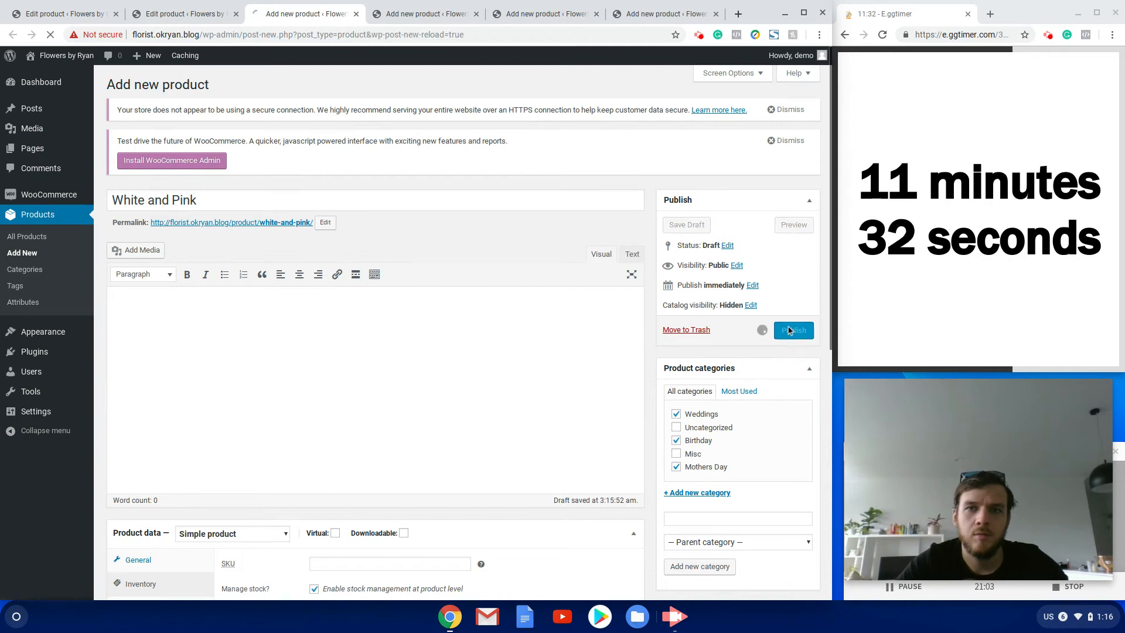
left_click(413, 14)
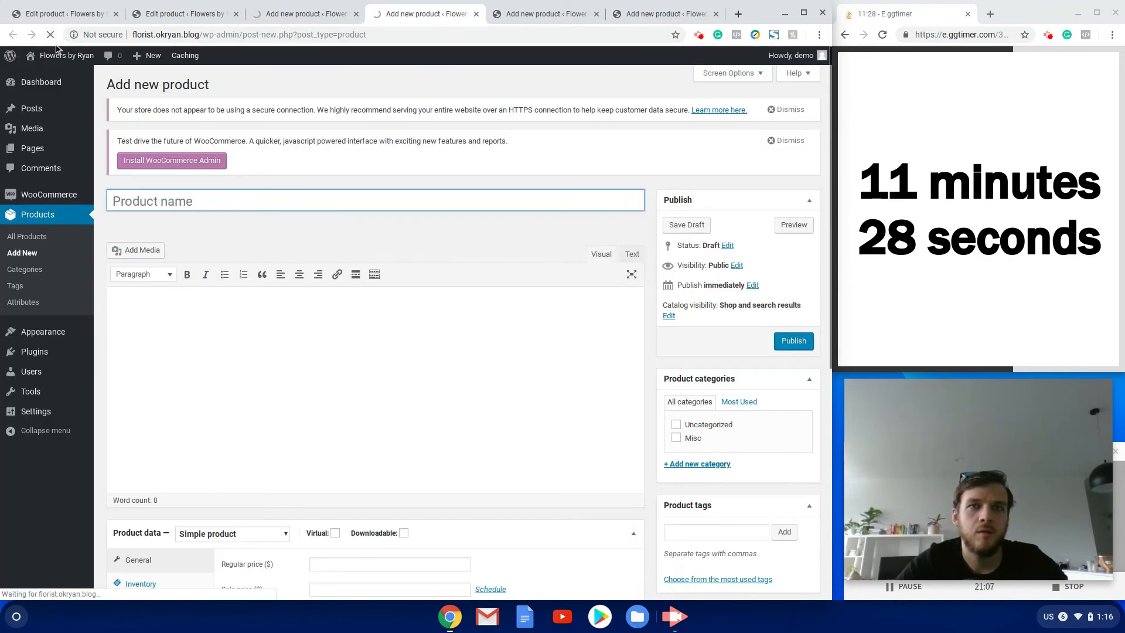
left_click(279, 10)
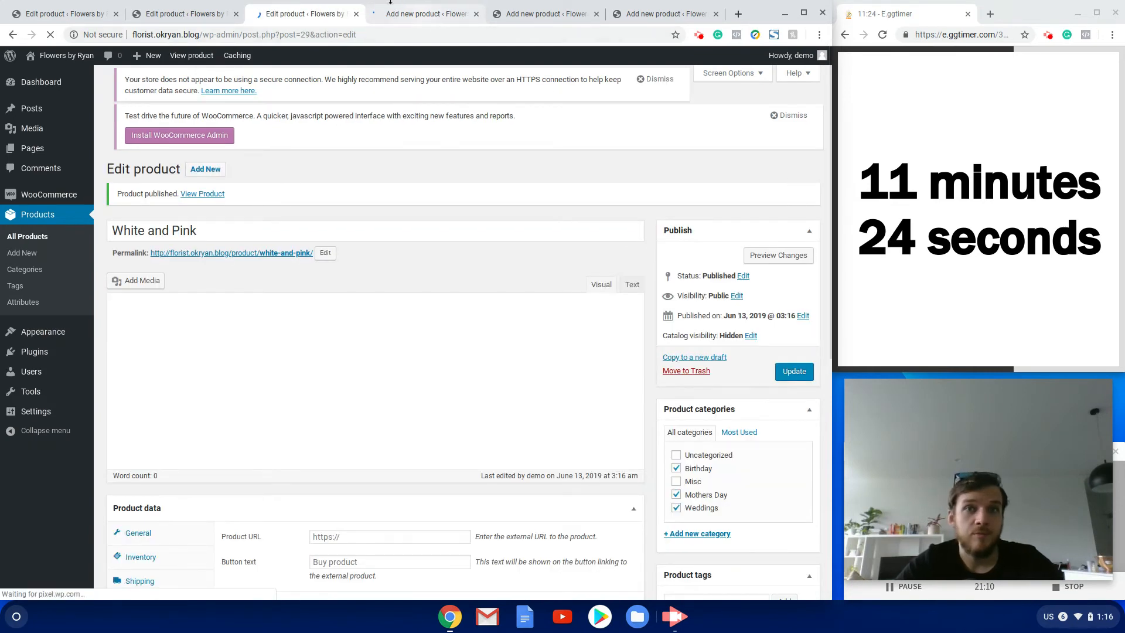
Name the product in the next new-product form "White and Pink Flowers".
left_click(410, 16)
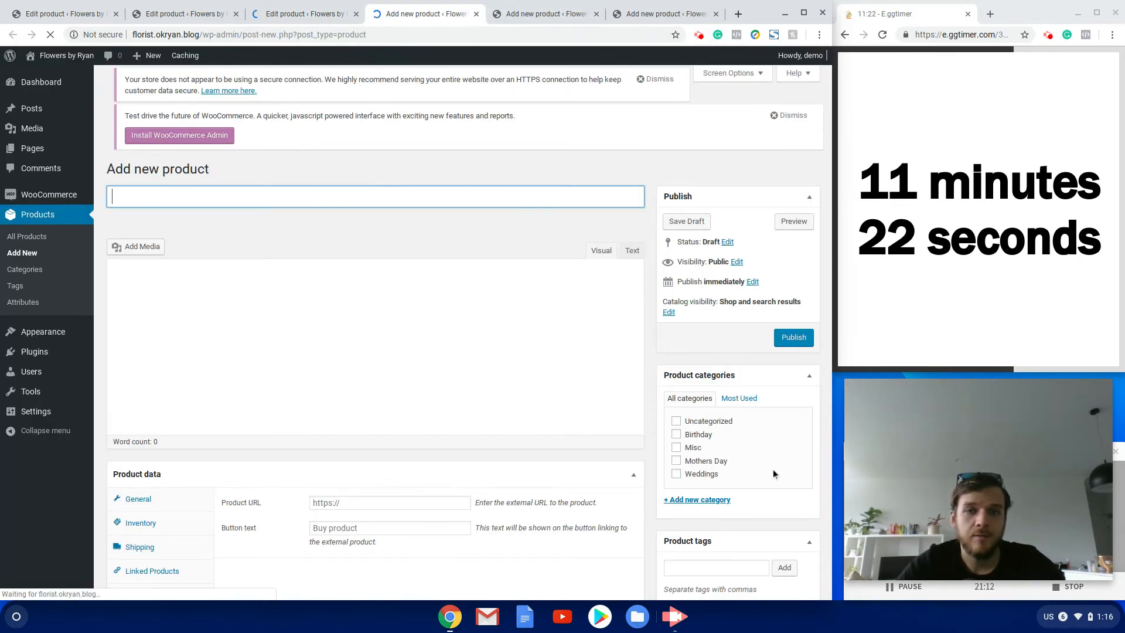
scroll(772, 469, "down", 4)
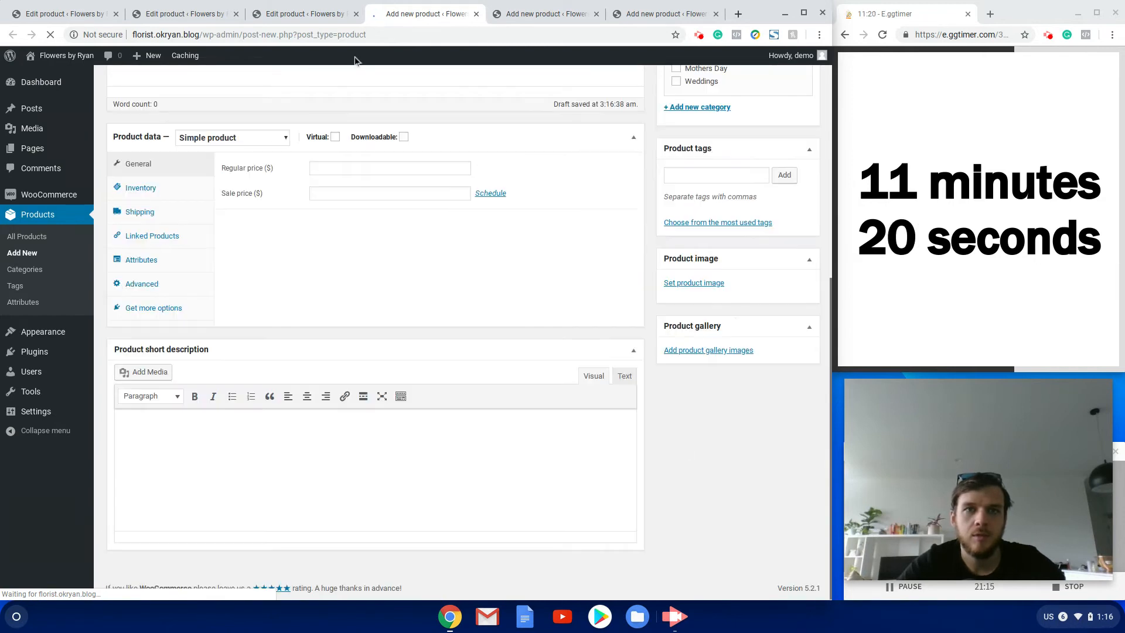
left_click(317, 14)
left_click(422, 15)
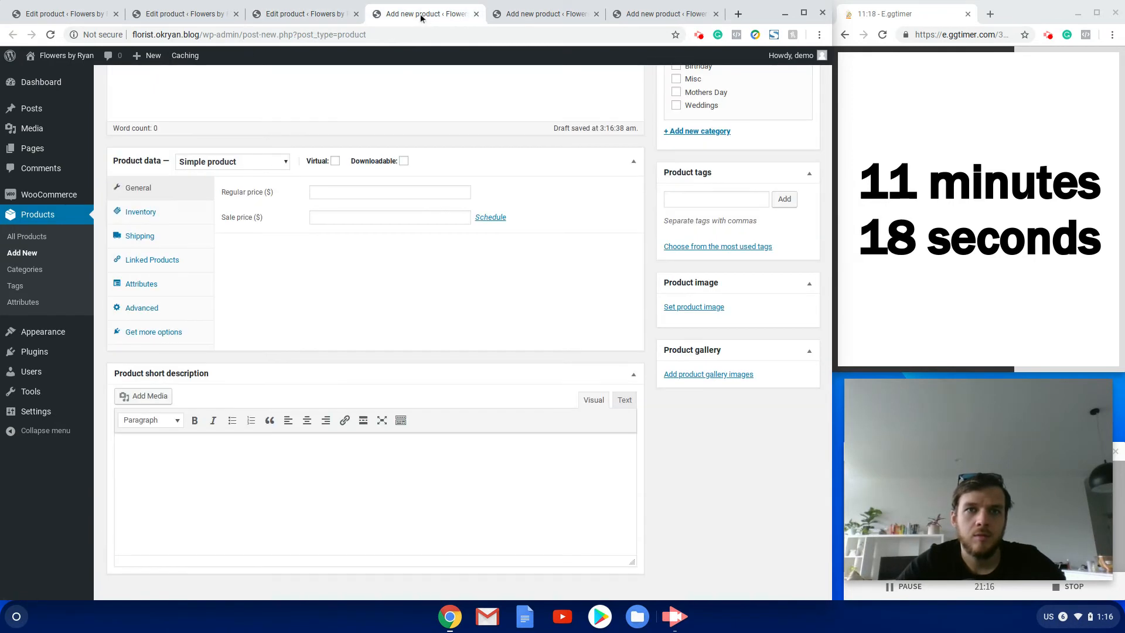
scroll(526, 236, "up", 7)
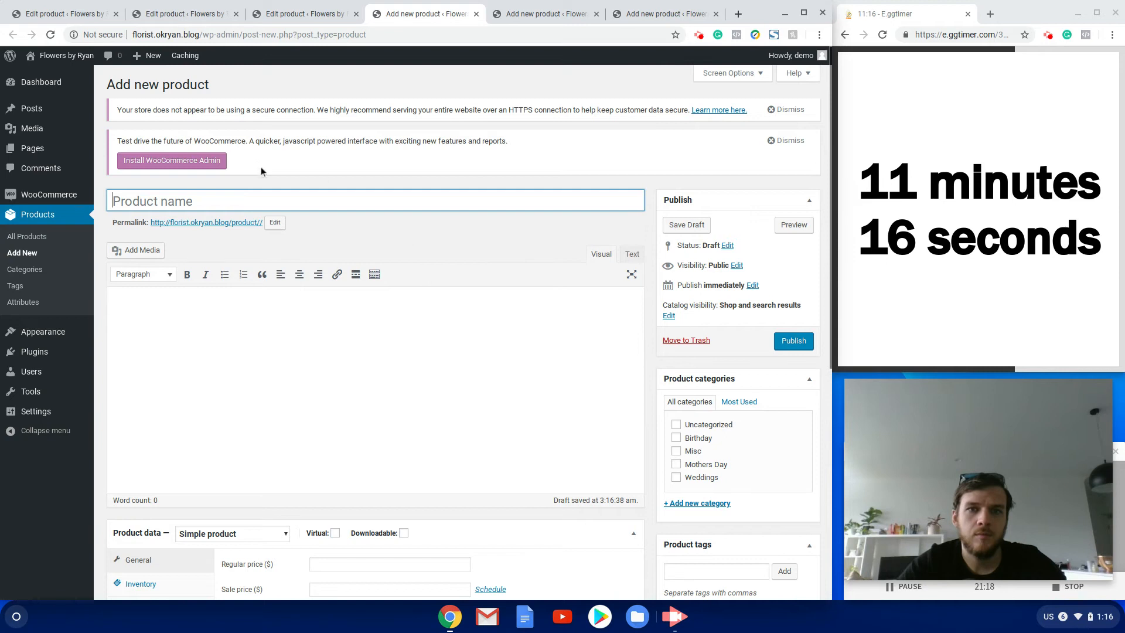
type("White and Pink Fl")
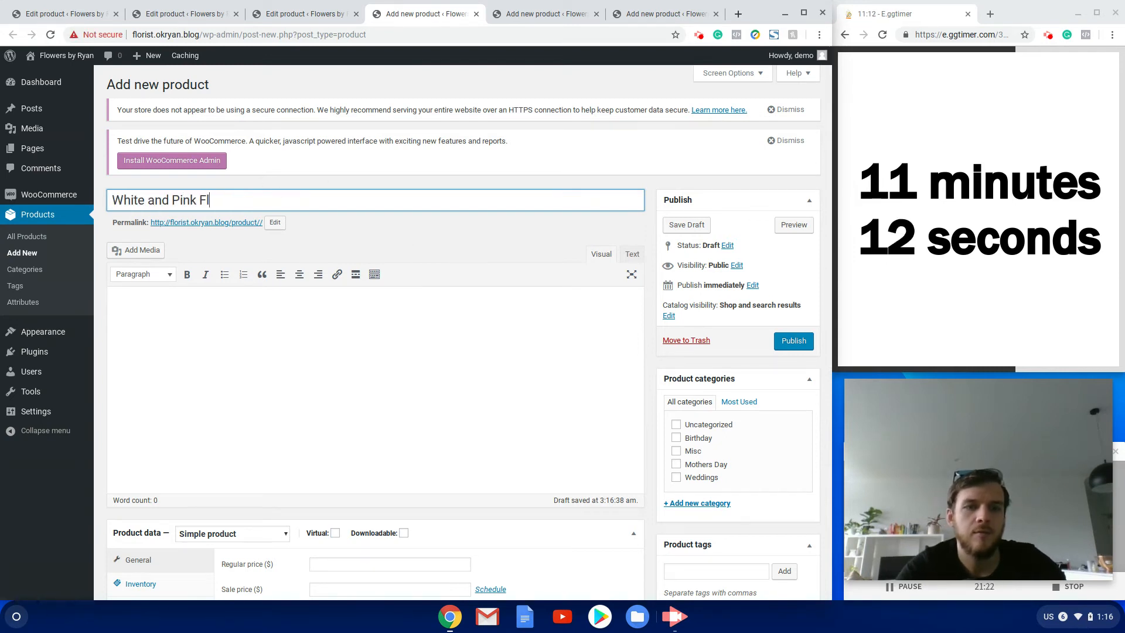
type("owesr")
key("BackSpace")
type("rs")
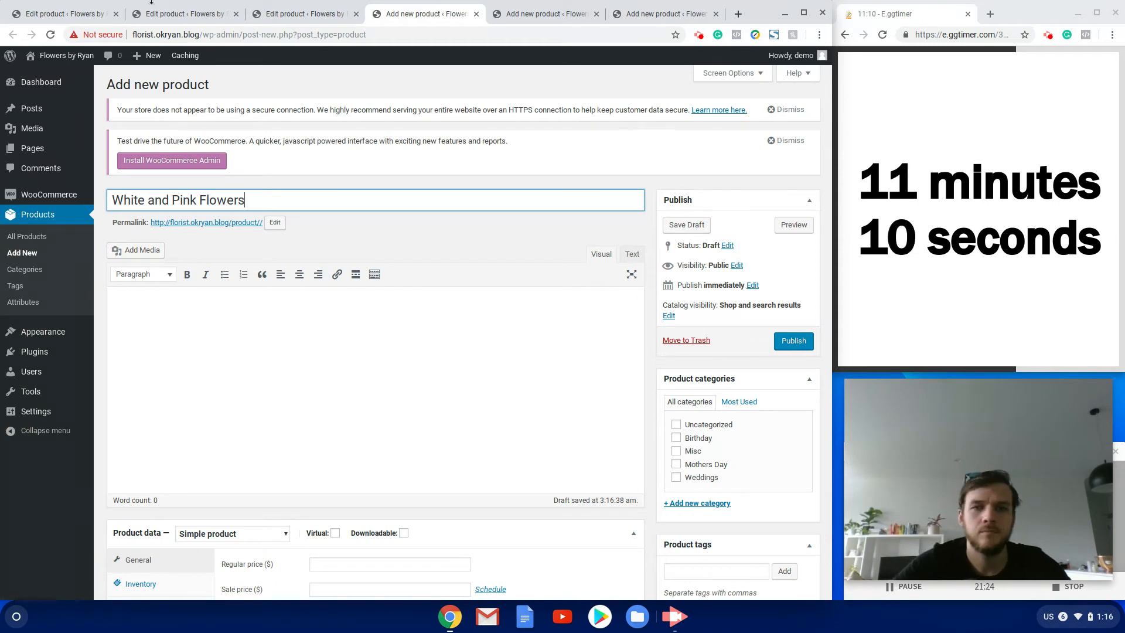
Assign the product to the Birthday, Mothers Day and Weddings categories and fill both its main and short descriptions with Lorem ipsum text.
left_click(676, 437)
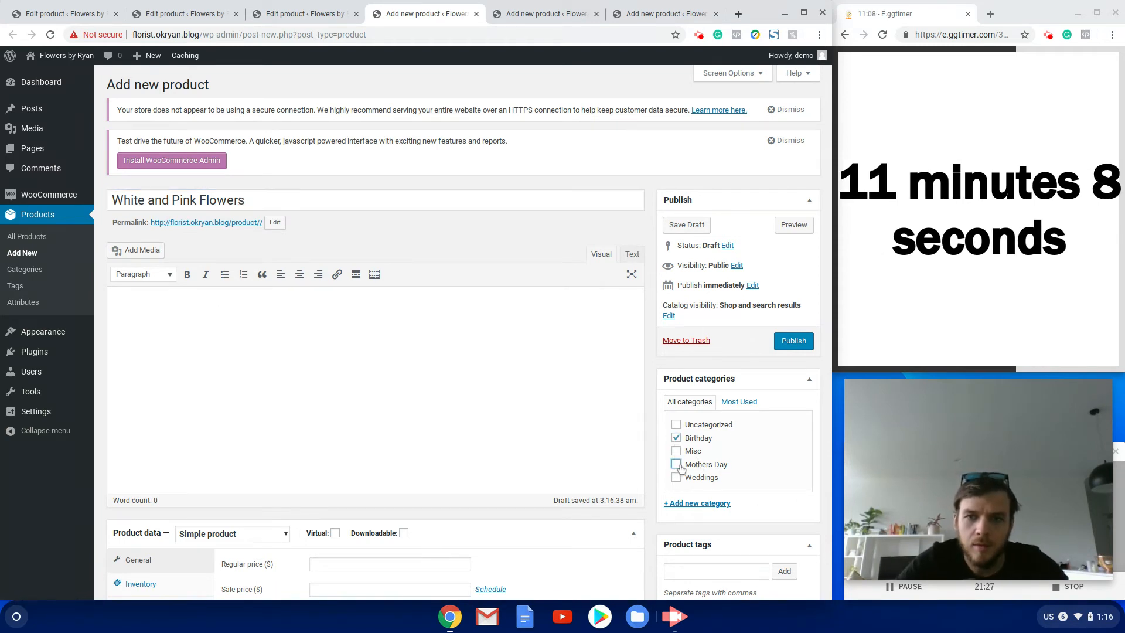
left_click(507, 444)
scroll(480, 507, "down", 5)
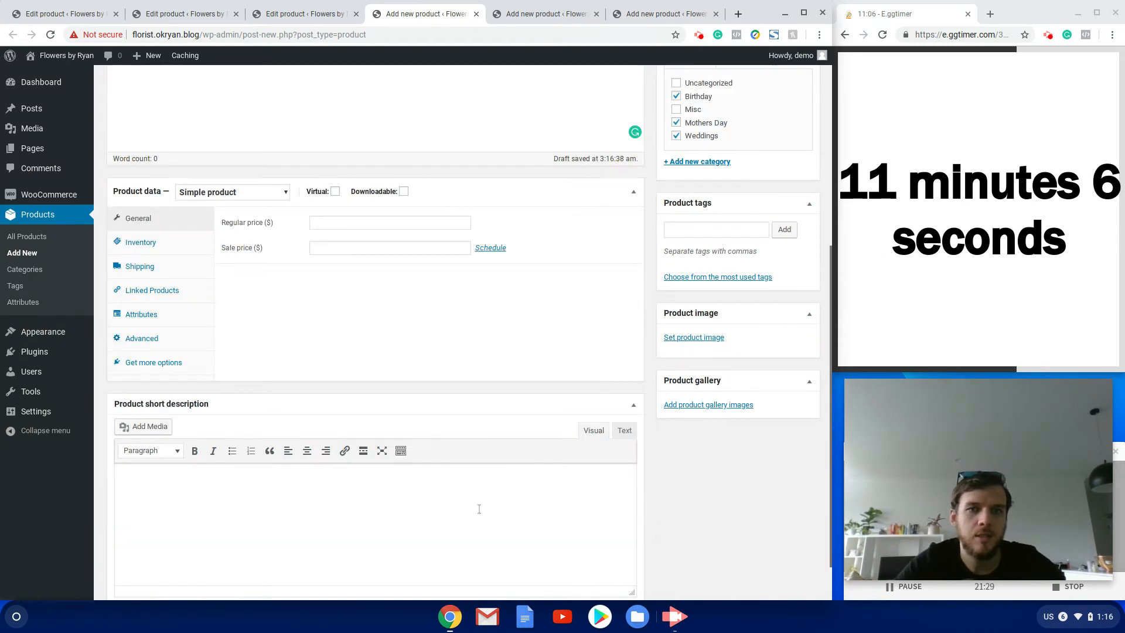
type("Lorem ipsum dolor sit amet, consectetur adipiscing elit. Integer gravida, odio sit amet sollicitudin iaculis, leo diam blandit leo, id laoreet ipsum ipsum a nibh. Sed vulputate, orci nec pulvinar euismod, nisl urna cursus magna, ac imperdiet dui diam sed enim. Aenean iaculis sollicitudin risus at malesuada. Quisque commodo semper viverra. Pellentesque vitae nulla sed erat vestibulum euismod ullamcorper ut urna. Cras imperdiet elit ligula, eget efficitur ante tempus eu. Pellentesque sed ipsum nisi. Fusce nec sapien at ipsum gravida lacinia ut nec risus. Proin maximus placerat felis, ut sagittis nibh feugiat vel. Nam molestie viverra magna quis tristique. Vivamus eu sapien porta, faucibus est at, interdum metus. Curabitur quis ligula ante. Etiam eget leo a lorem luctus scelerisque. Suspendisse sed fermentum libero. Quisque non magna sed leo cursus volutpat. Aliquam faucibus volutpat mi, ut tristique felis.")
Make White and Pink Flowers a grouped product linking the White and Pink, Champagne and Chocolate Box products.
left_click(275, 193)
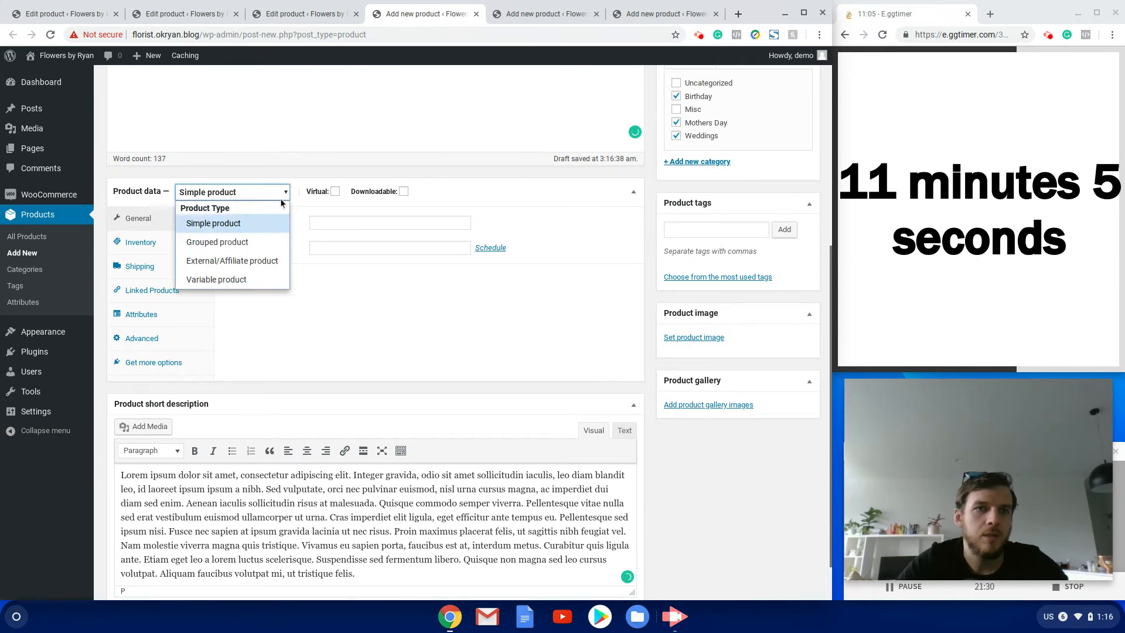
left_click(247, 240)
left_click(161, 267)
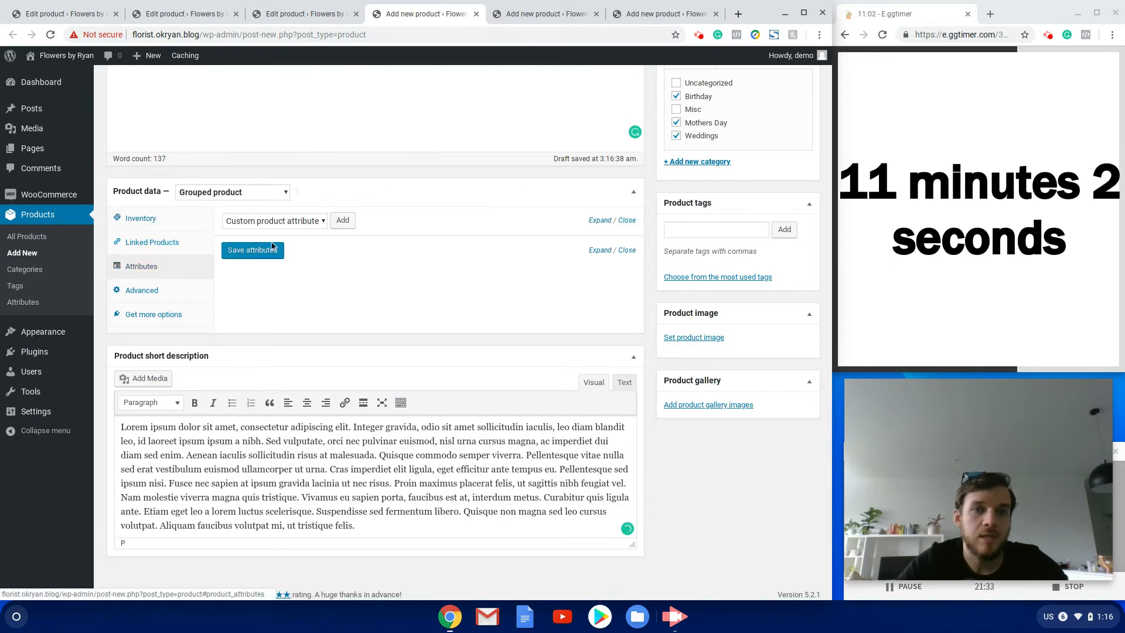
left_click(174, 252)
left_click(337, 223)
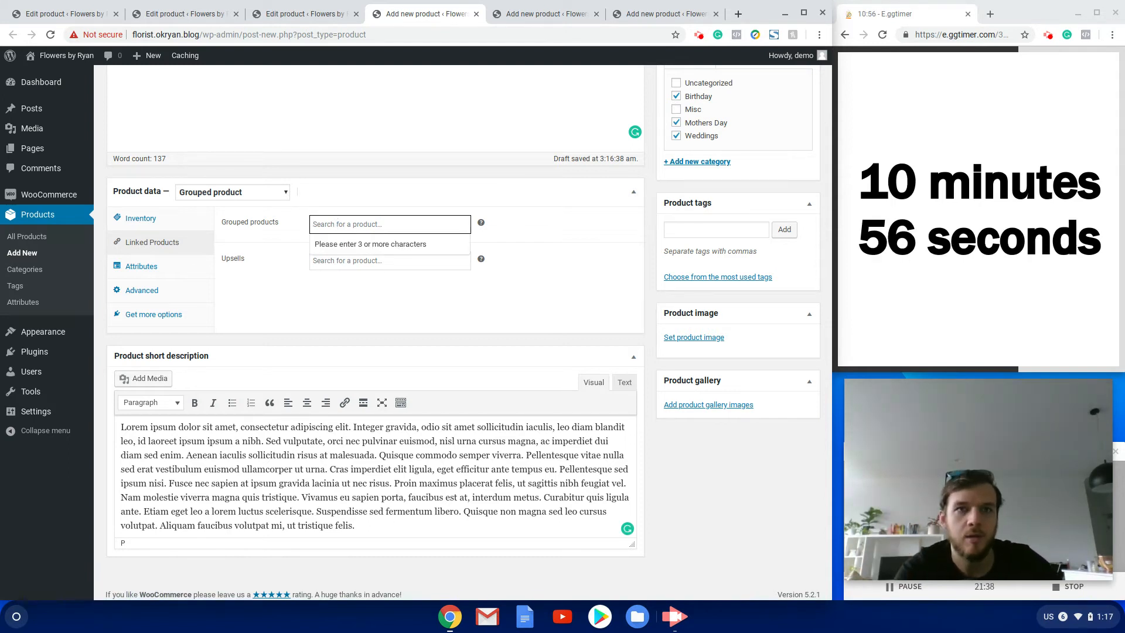
type("White")
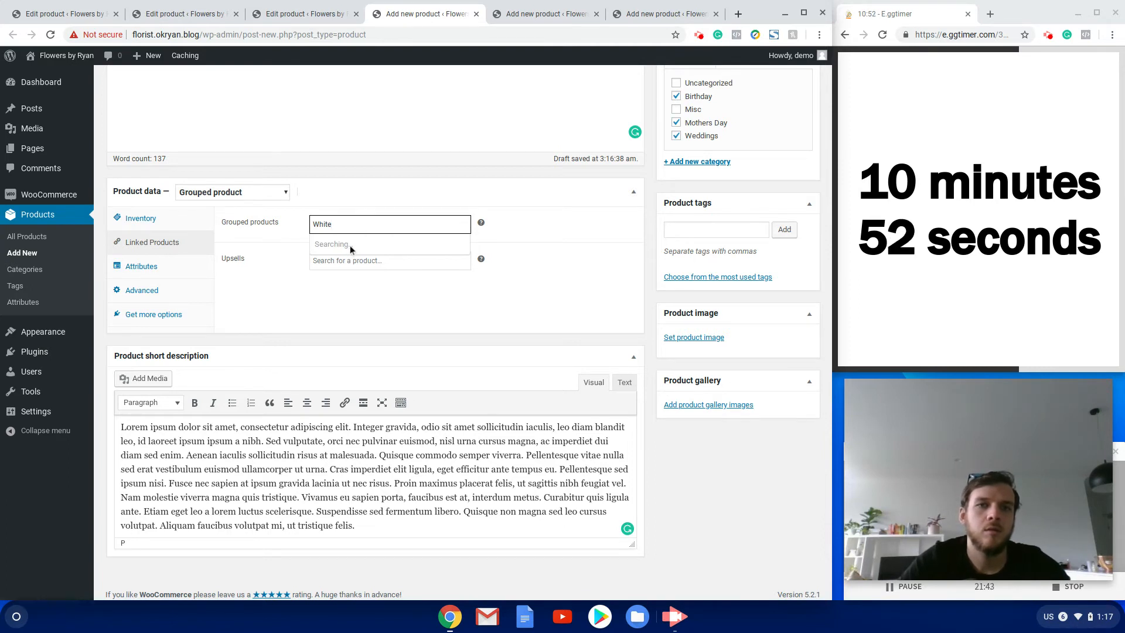
left_click(352, 245)
type("Cham")
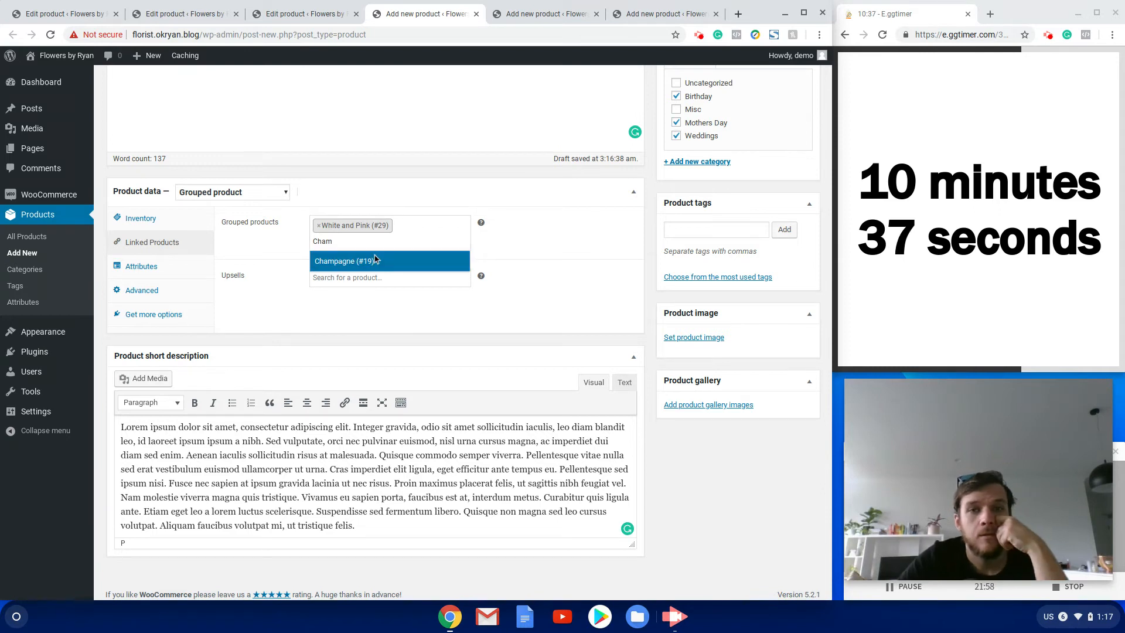
left_click(375, 259)
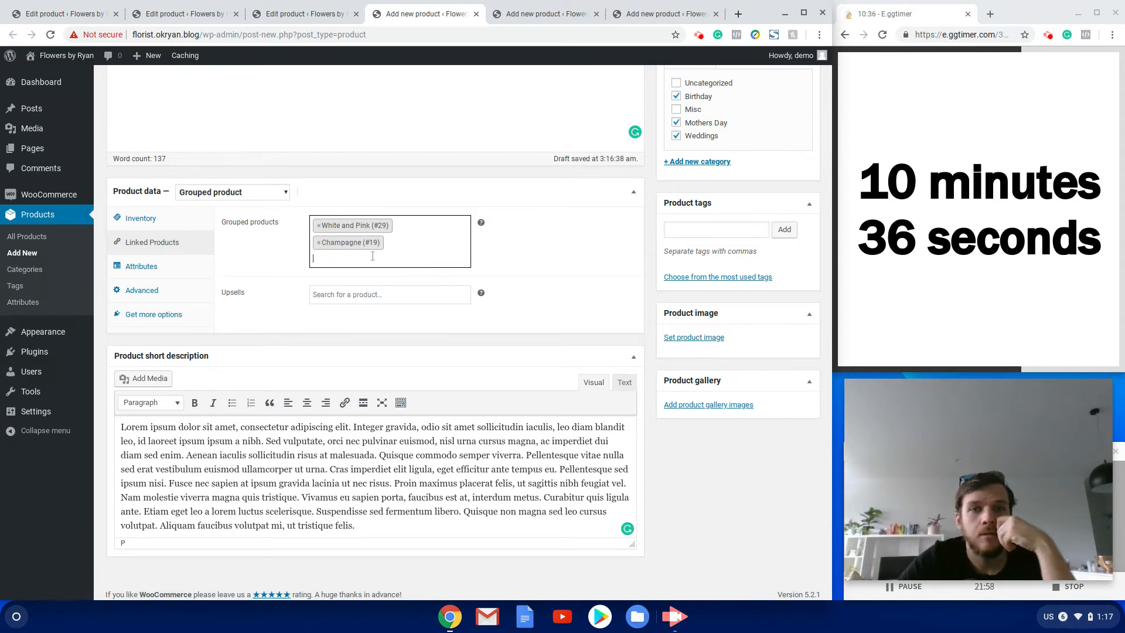
type("choco")
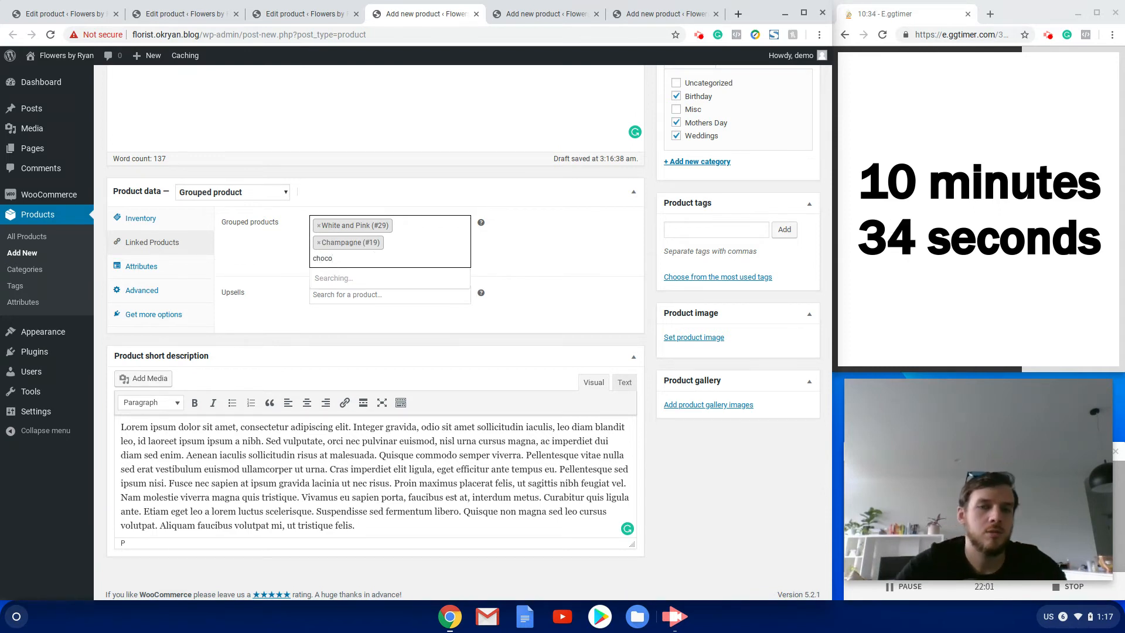
left_click(378, 280)
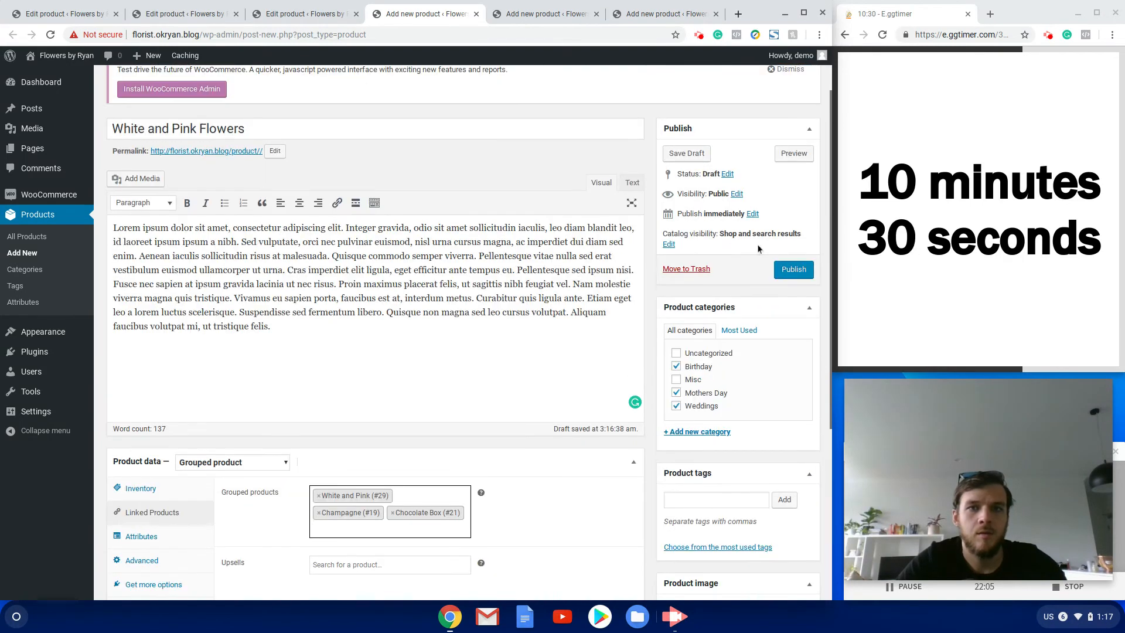
Set 3.jpg, the pink and white bouquet, as the product image and publish White and Pink Flowers.
left_click(693, 332)
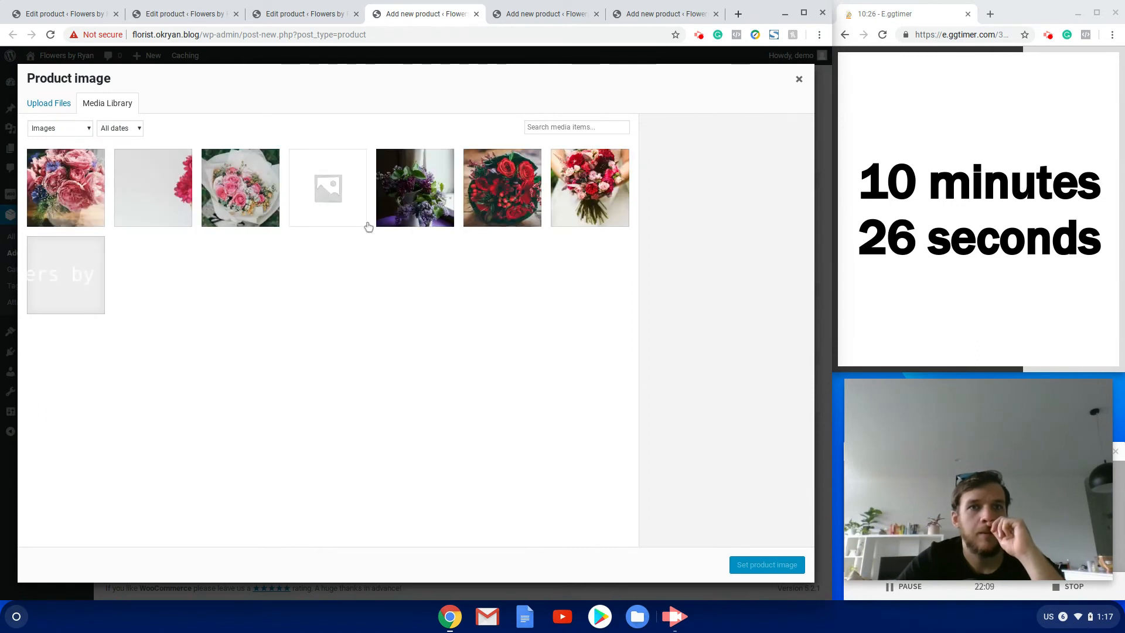
left_click(246, 217)
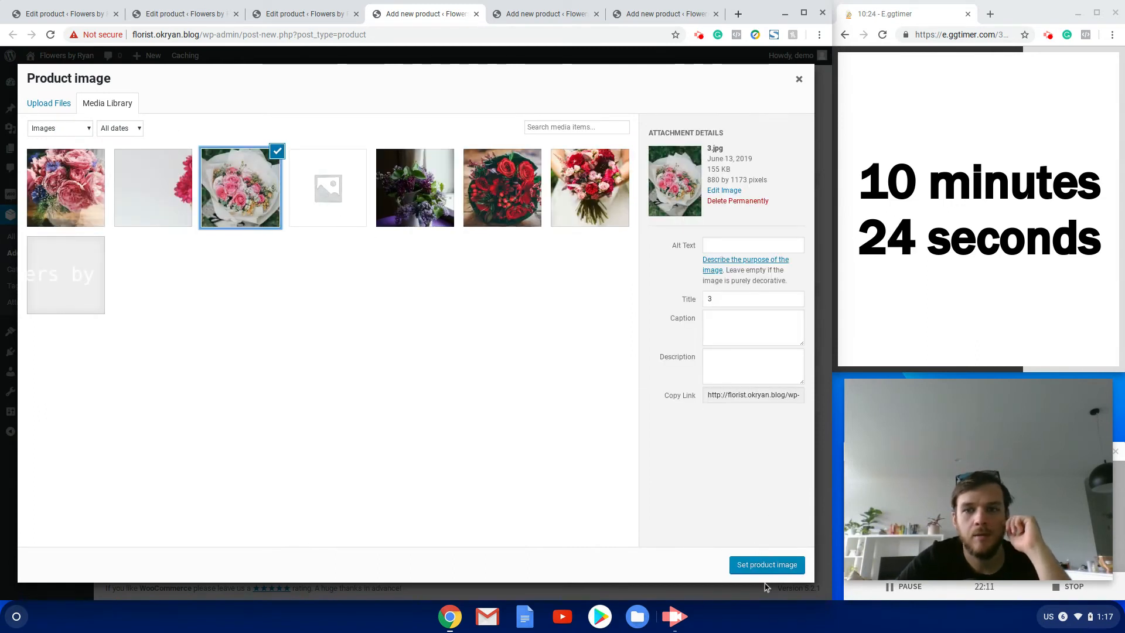
left_click(764, 564)
scroll(766, 238, "up", 4)
left_click(781, 218)
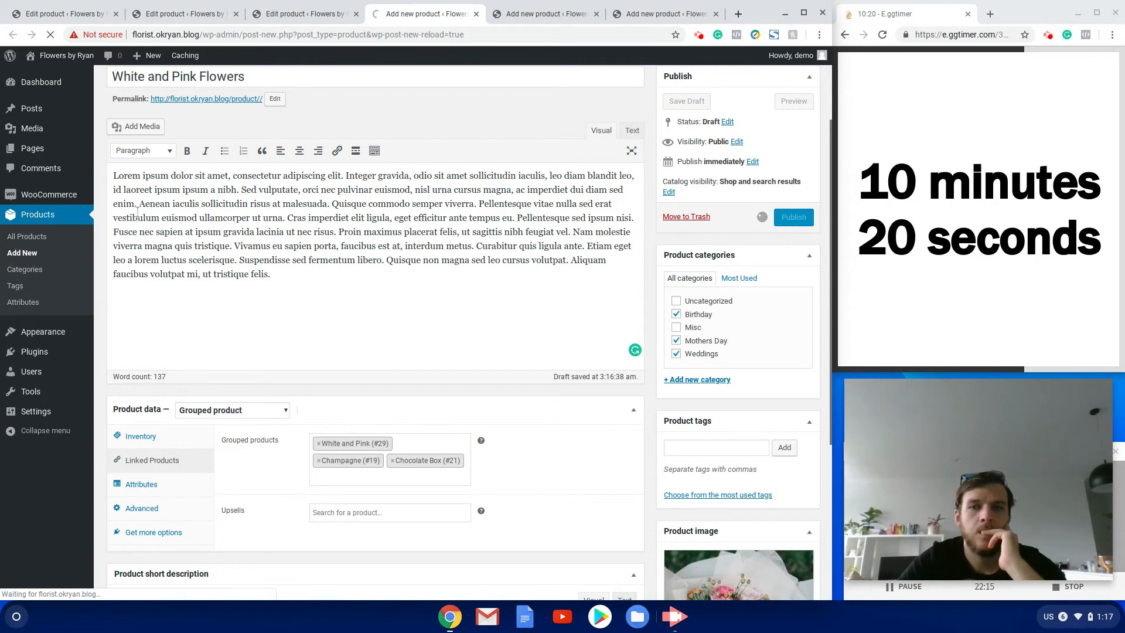
Name the product in the next new-product form "Blue" and set 4.jpg, the purple flowers, as its product image.
left_click(573, 14)
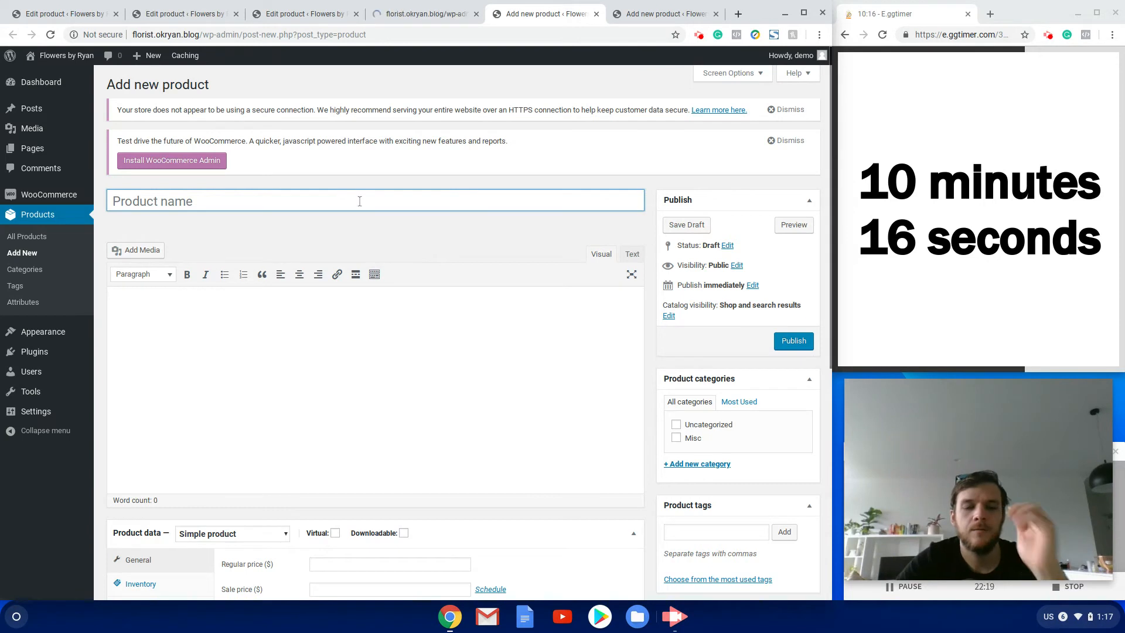
type("Blue")
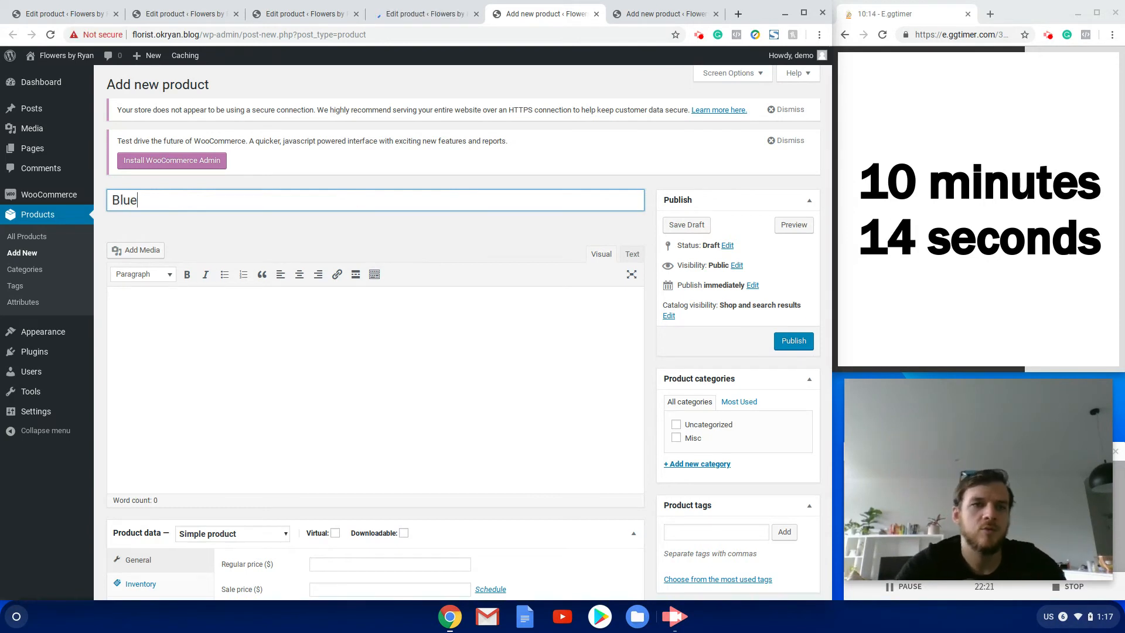
scroll(744, 447, "down", 7)
left_click(695, 245)
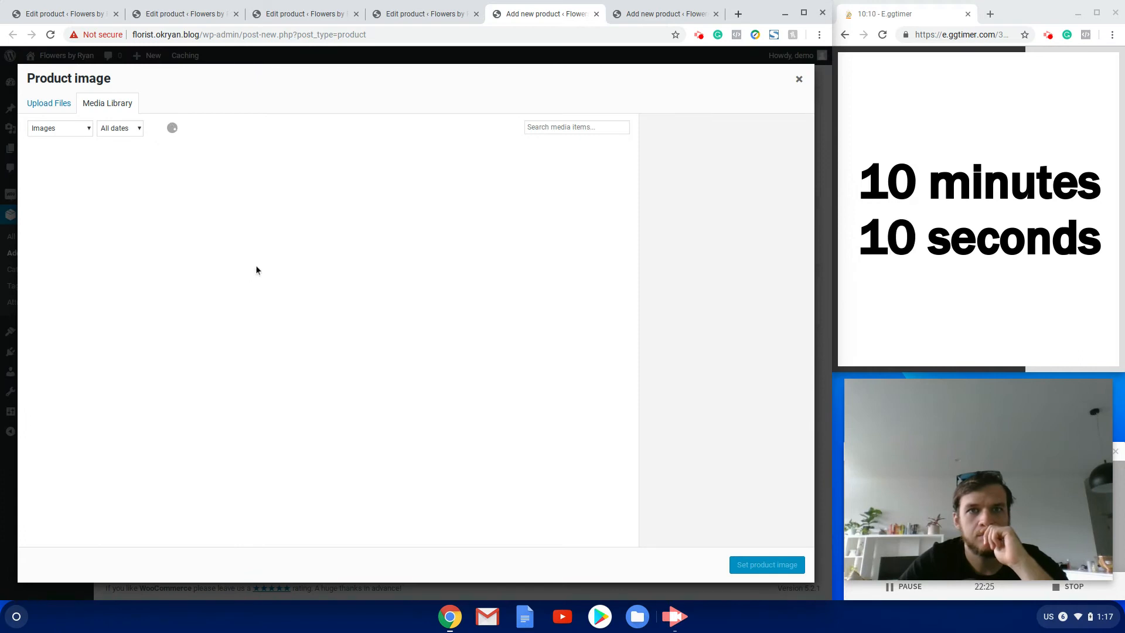
left_click(439, 189)
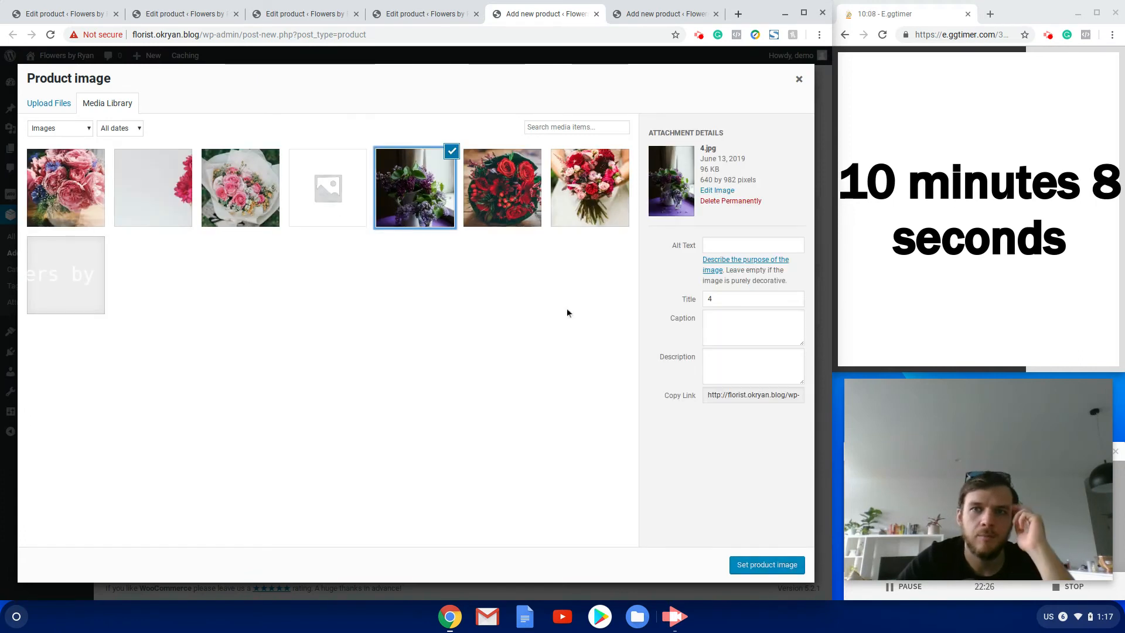
left_click(783, 571)
scroll(598, 431, "up", 7)
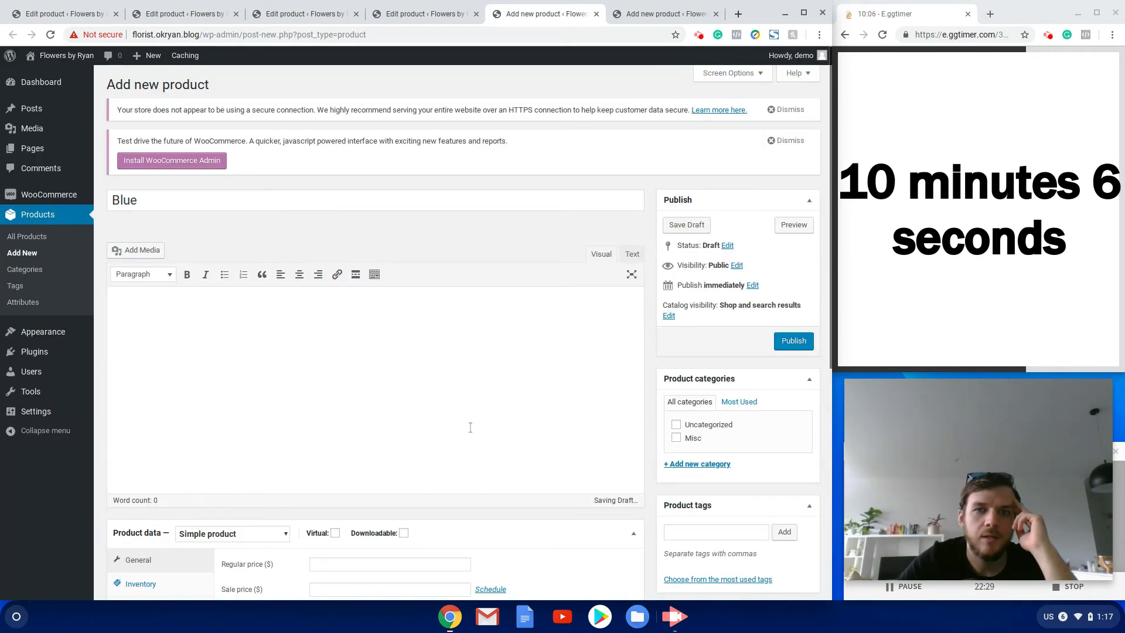
Set the Blue product's regular price to 50 and its catalog visibility to Hidden.
scroll(420, 497, "down", 1)
scroll(420, 497, "down", 1)
left_click(334, 458)
type("50")
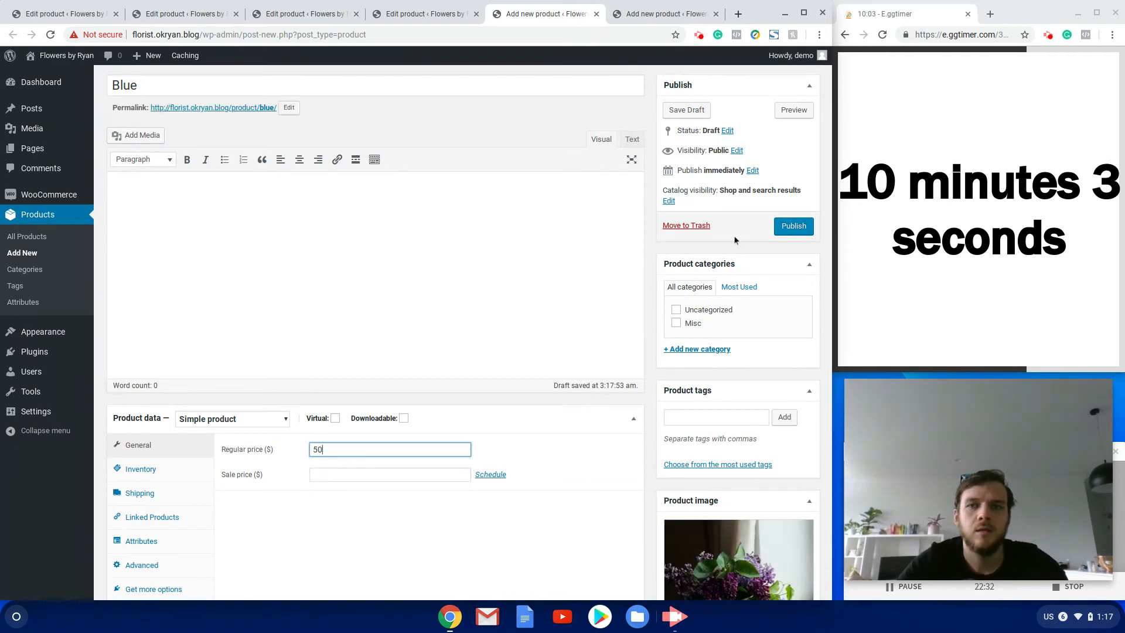
left_click(669, 201)
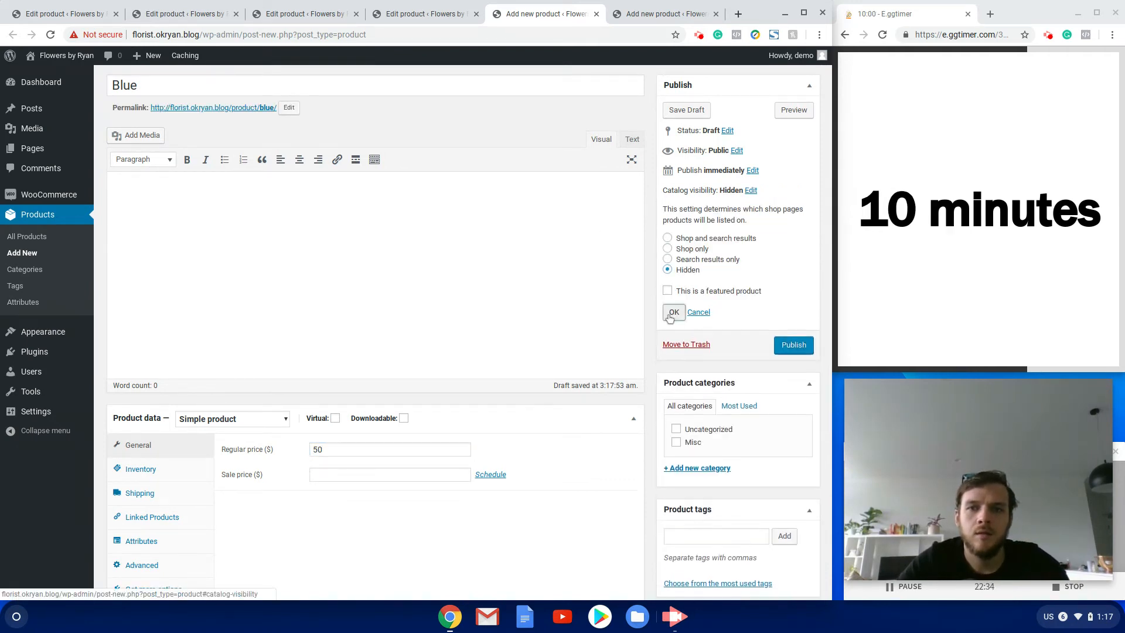
left_click(674, 313)
Enable stock management for the Blue product with a stock quantity of 60, and publish it.
left_click(138, 469)
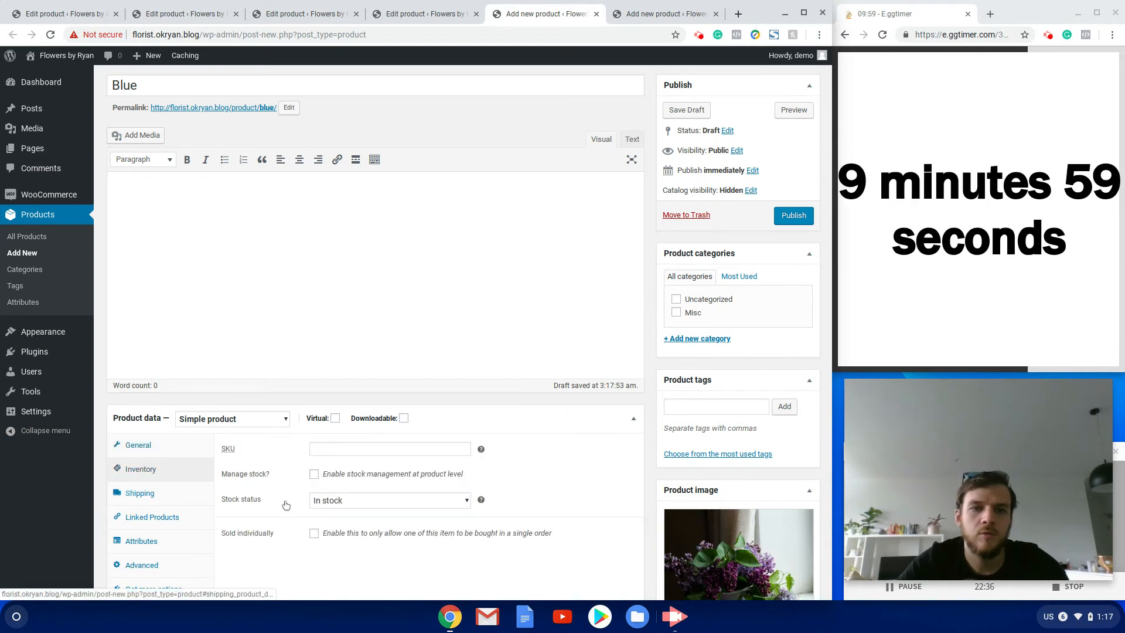
left_click(314, 474)
left_click(274, 498)
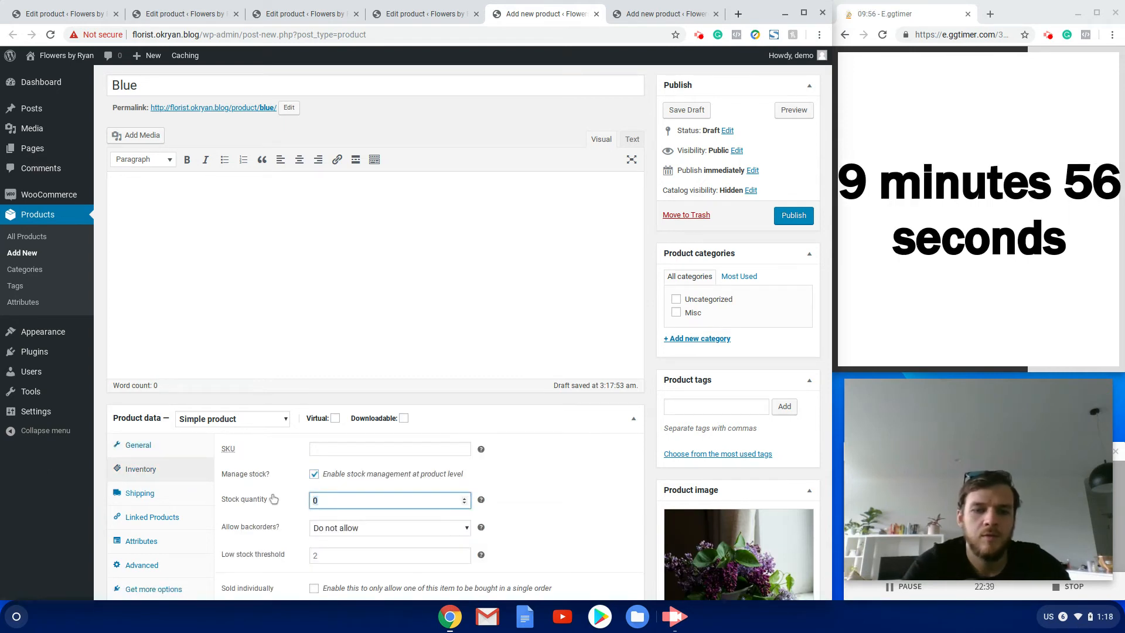
left_click(789, 221)
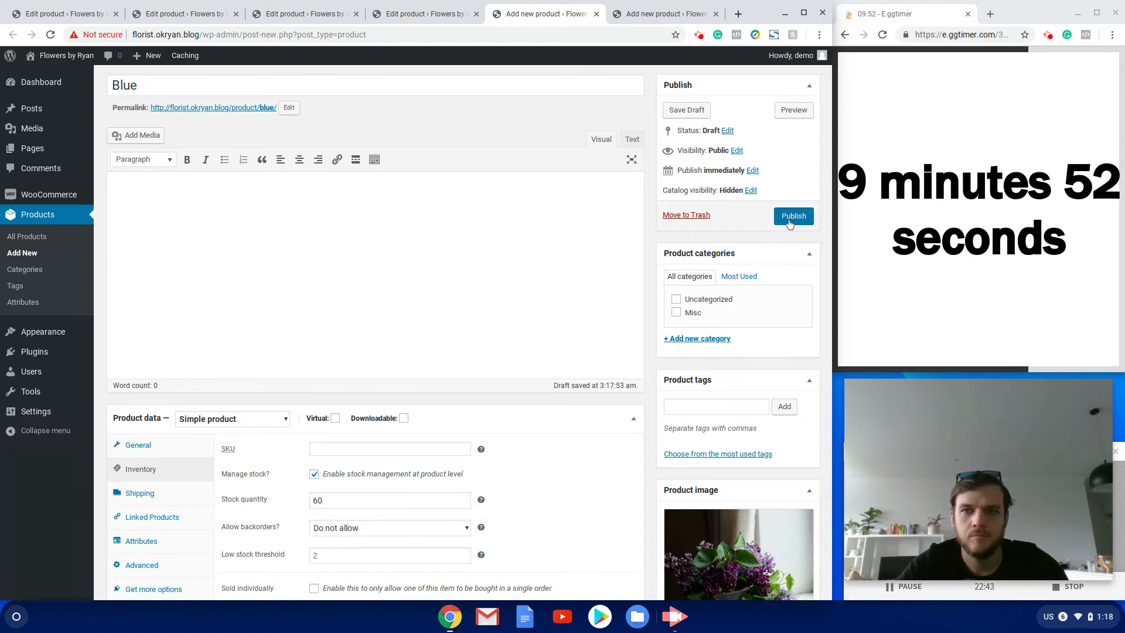
In the remaining new-product form, set 5.jpg, the red roses bouquet, as the product image and name the product "Red".
left_click(651, 10)
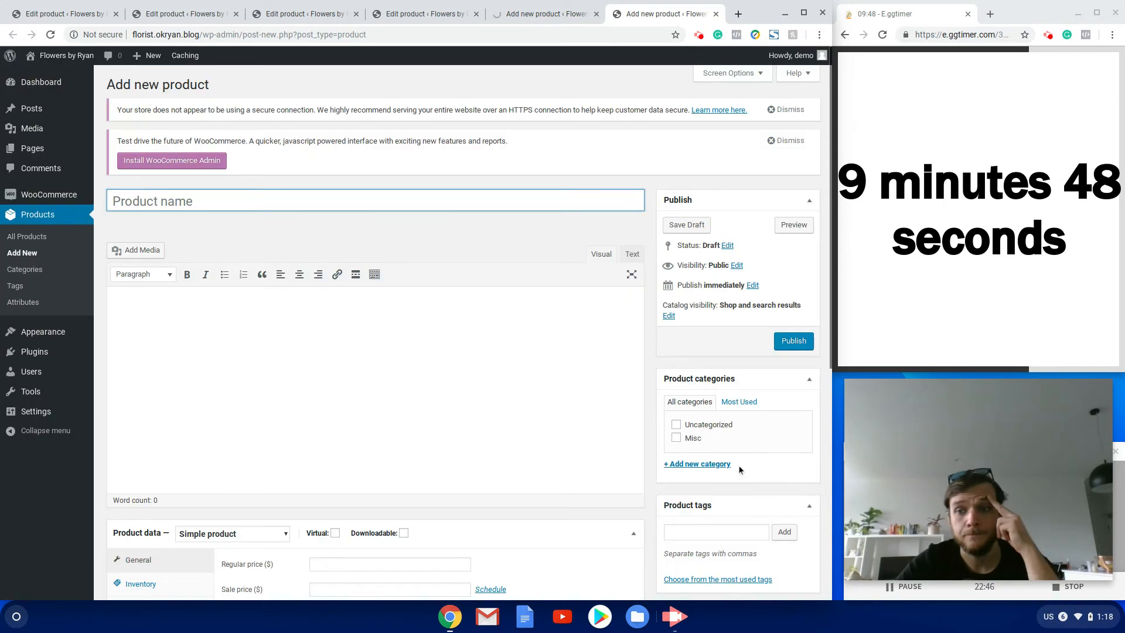
scroll(738, 465, "down", 2)
left_click(668, 559)
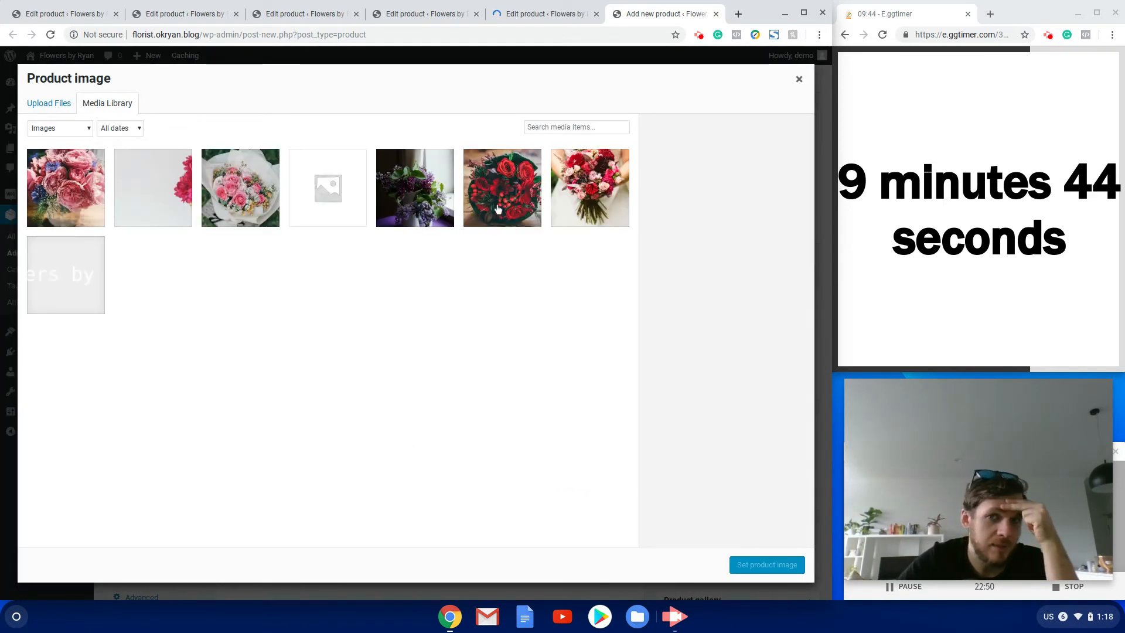
left_click(505, 206)
left_click(771, 560)
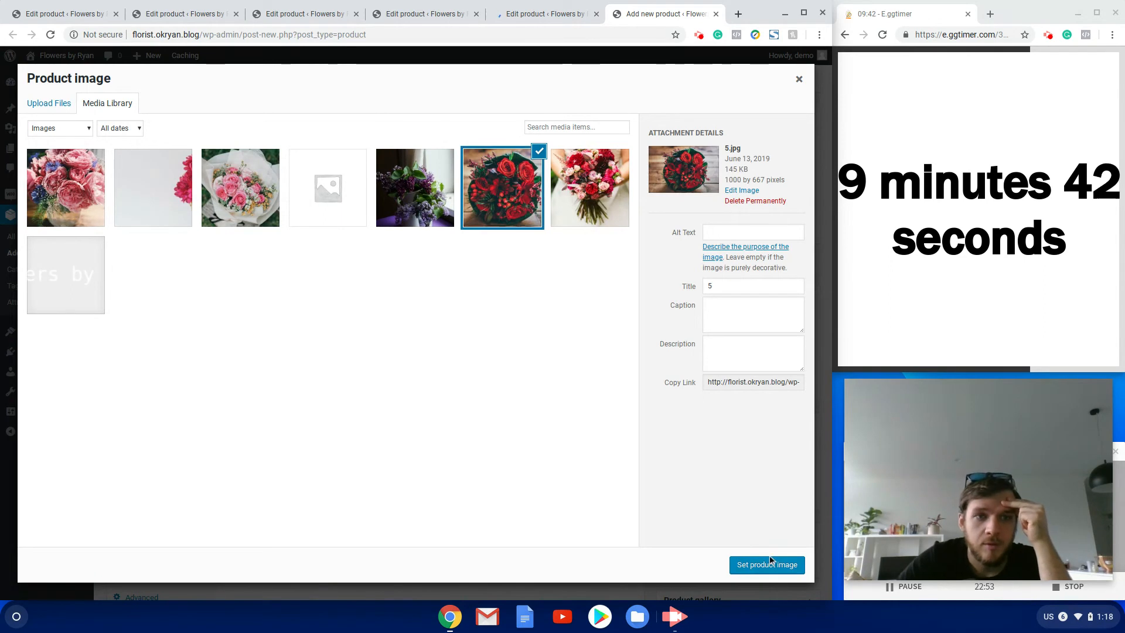
left_click(337, 206)
type("Red")
Set the Red product's regular price to 80 and enable stock management with a stock quantity of 56.
scroll(360, 491, "down", 3)
left_click(323, 399)
type("80")
left_click(140, 417)
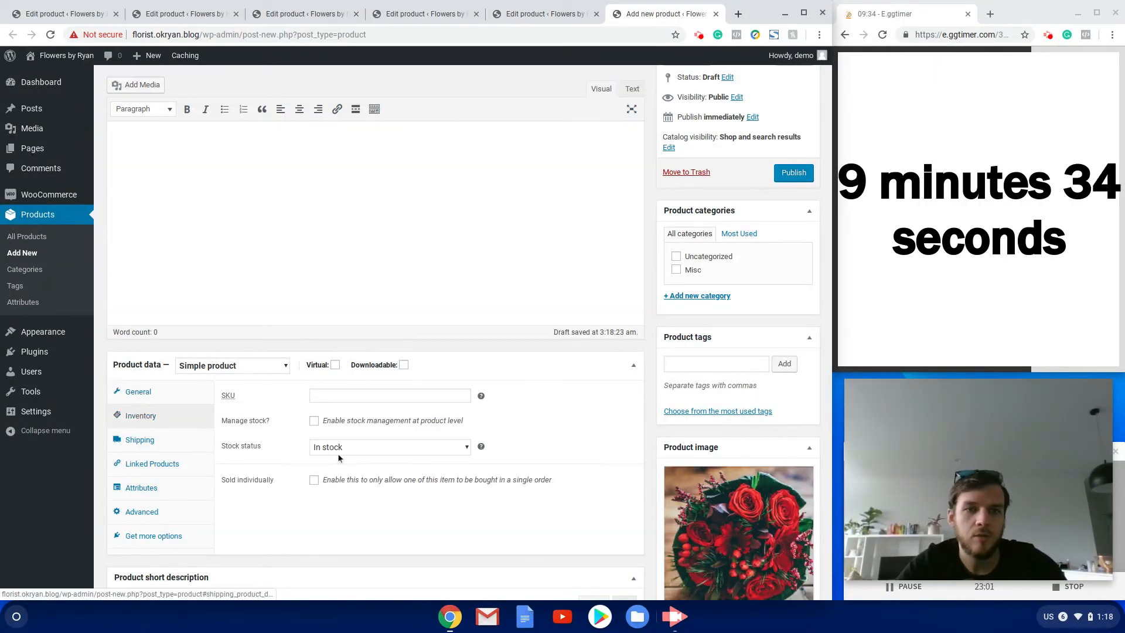
left_click(314, 421)
left_click(300, 449)
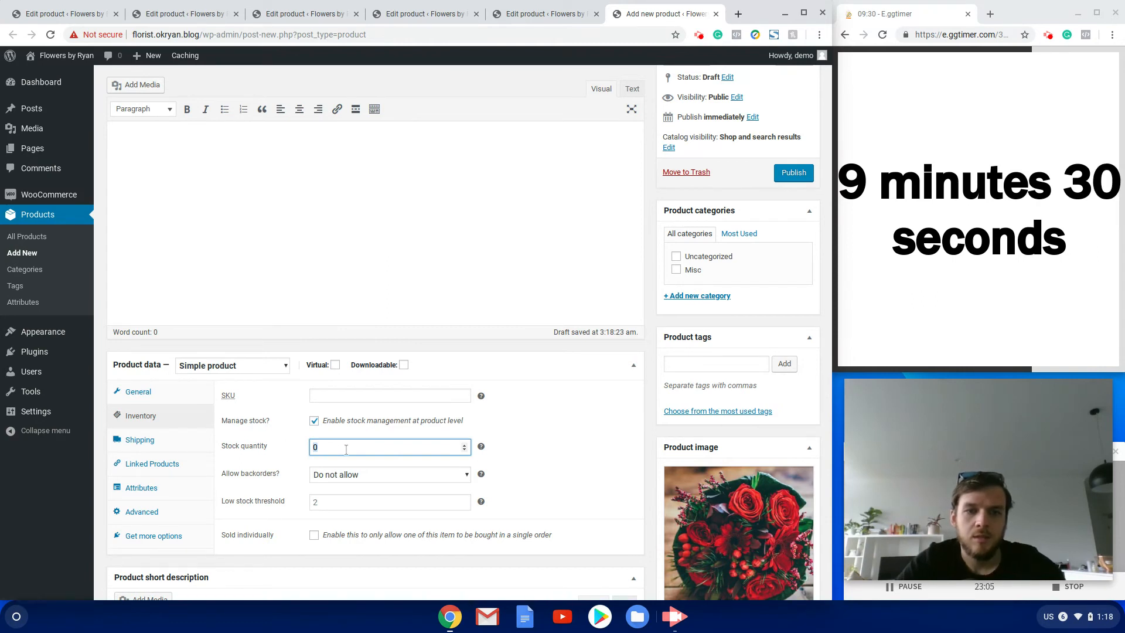
type("56")
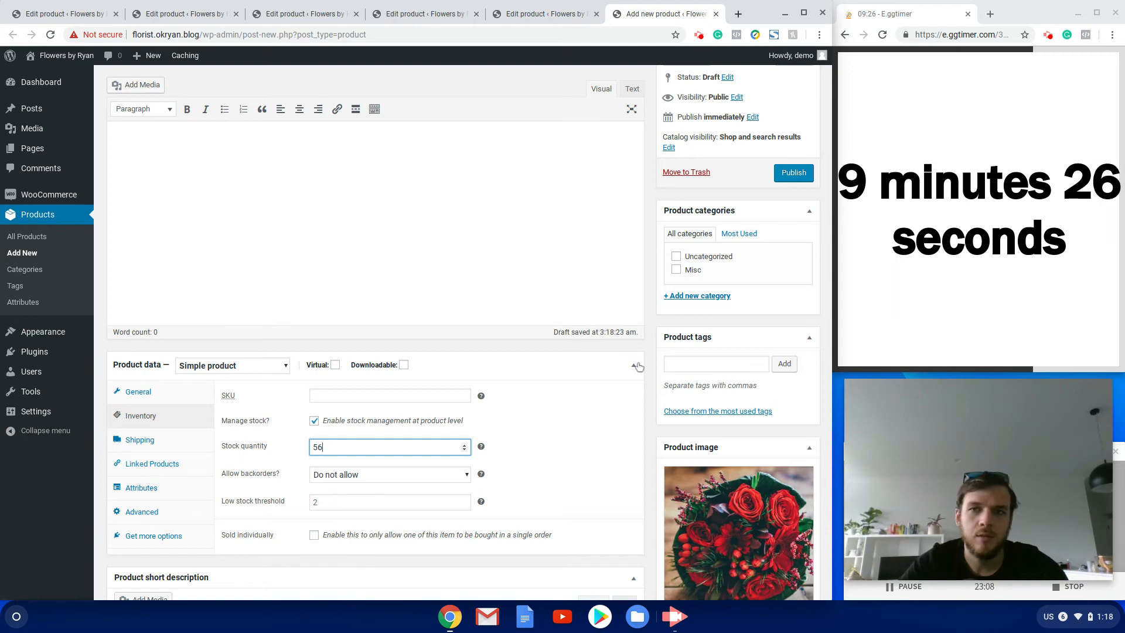
Set the Red product's catalog visibility to Hidden and publish the product.
scroll(657, 351, "down", 4)
scroll(662, 328, "up", 7)
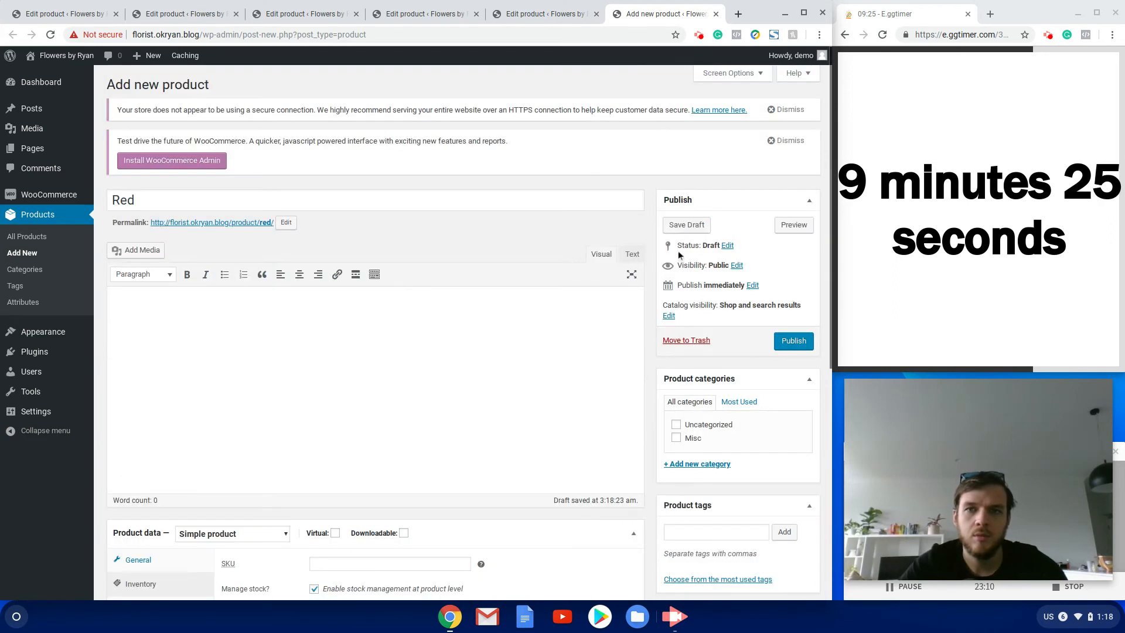
left_click(668, 316)
left_click(680, 427)
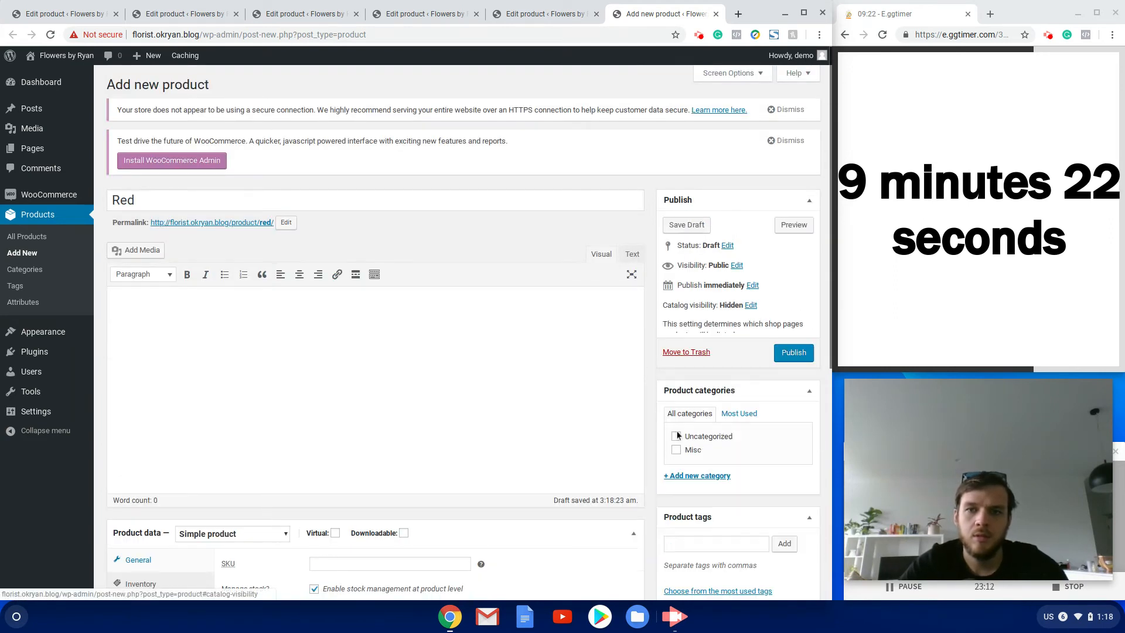
left_click(792, 330)
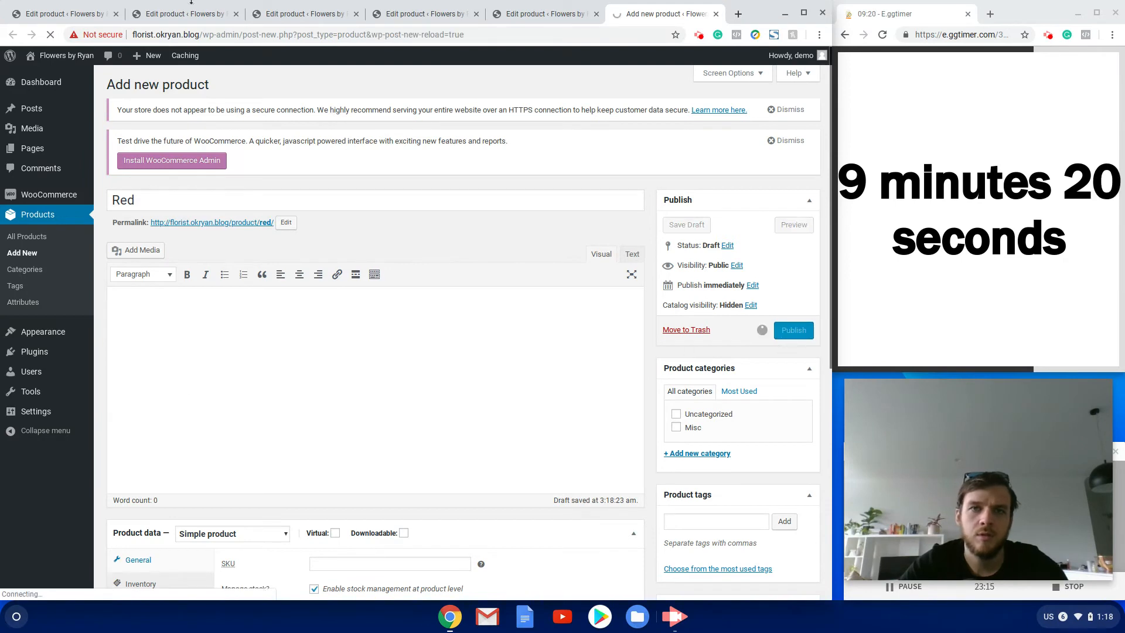
Start a new product from the White and Pink Flowers page and set 6.jpg, the red and pink bouquet, as its product image.
left_click(516, 13)
left_click(431, 18)
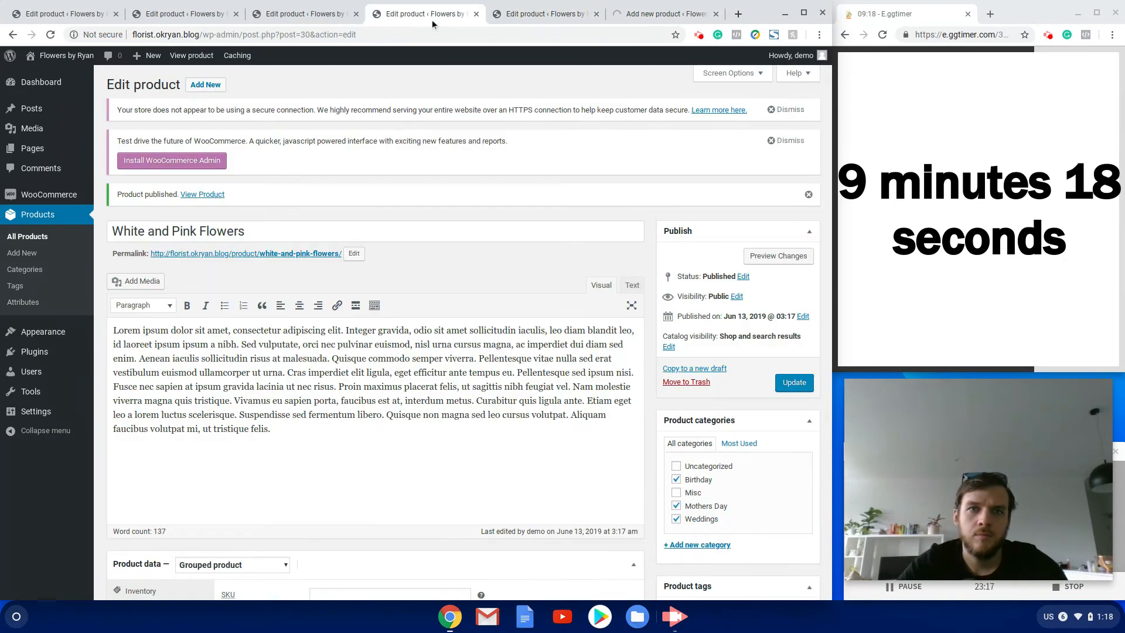
left_click(209, 86)
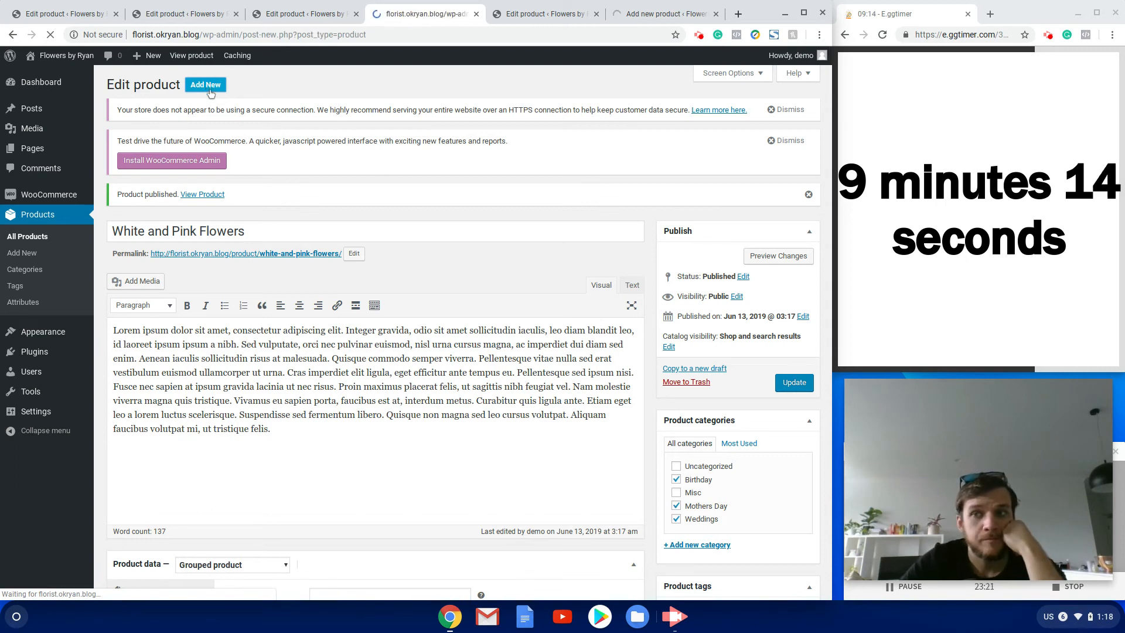
scroll(624, 335, "down", 3)
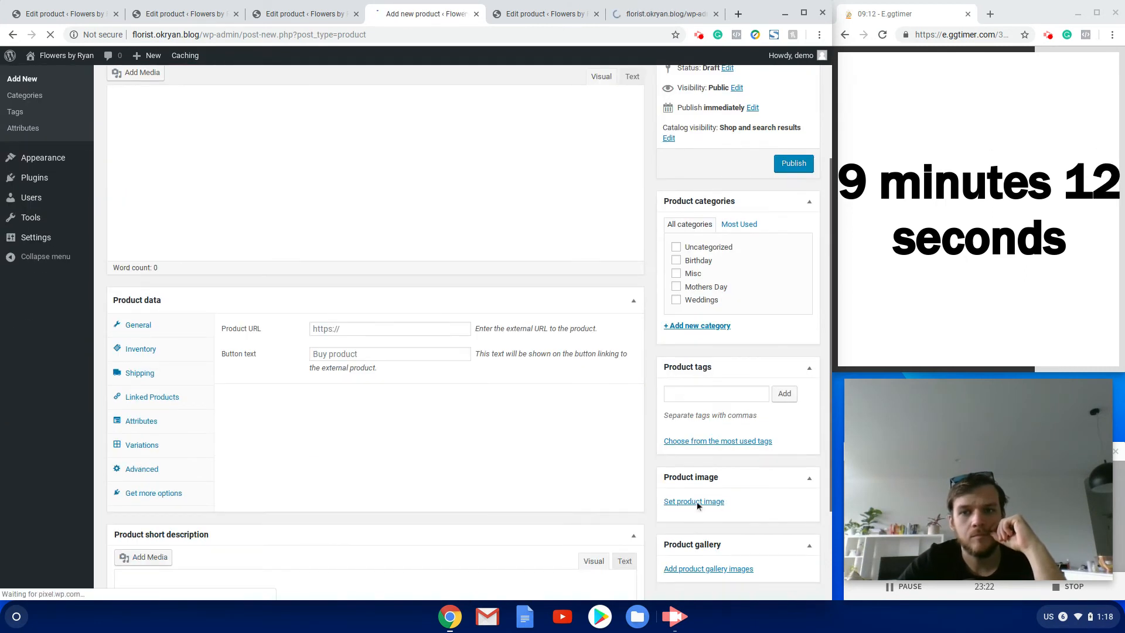
left_click(697, 498)
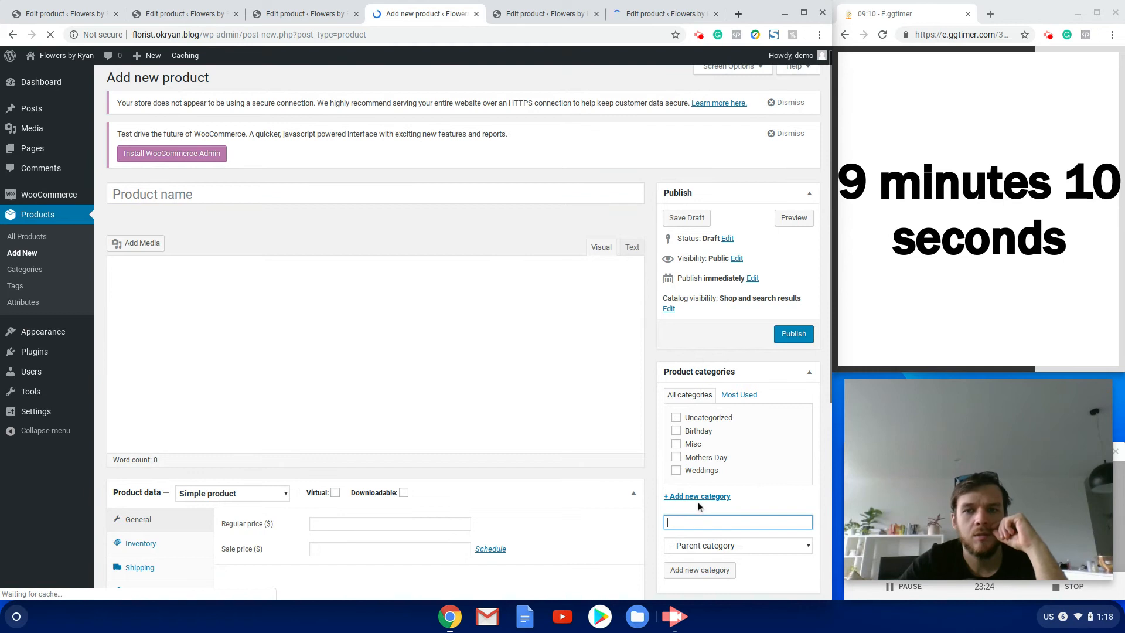
scroll(608, 409, "down", 5)
left_click(674, 444)
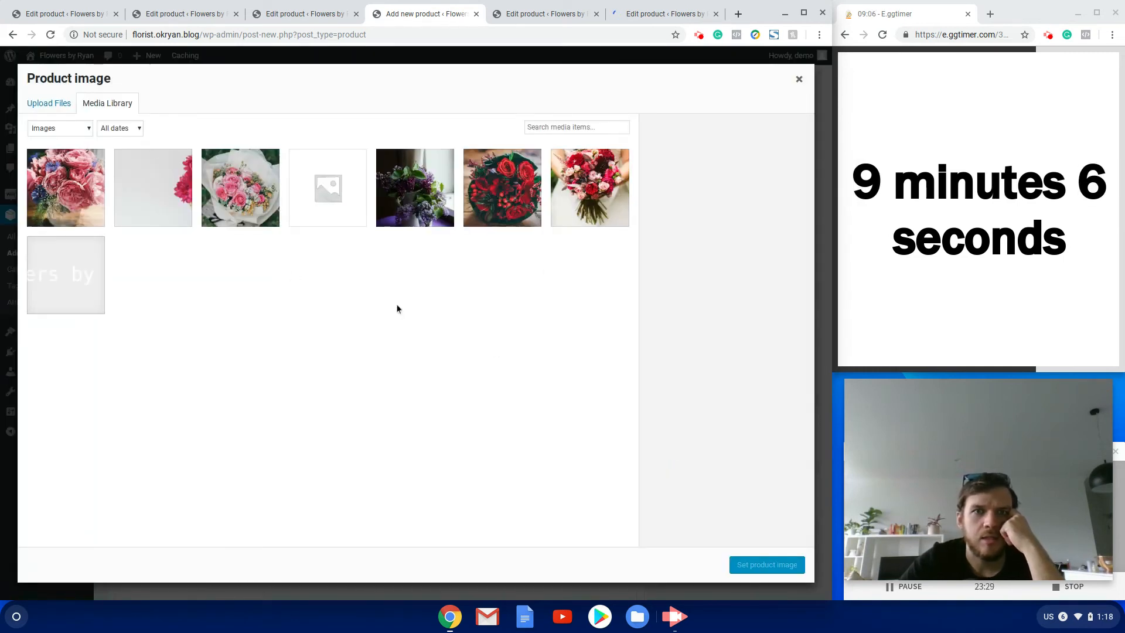
left_click(601, 213)
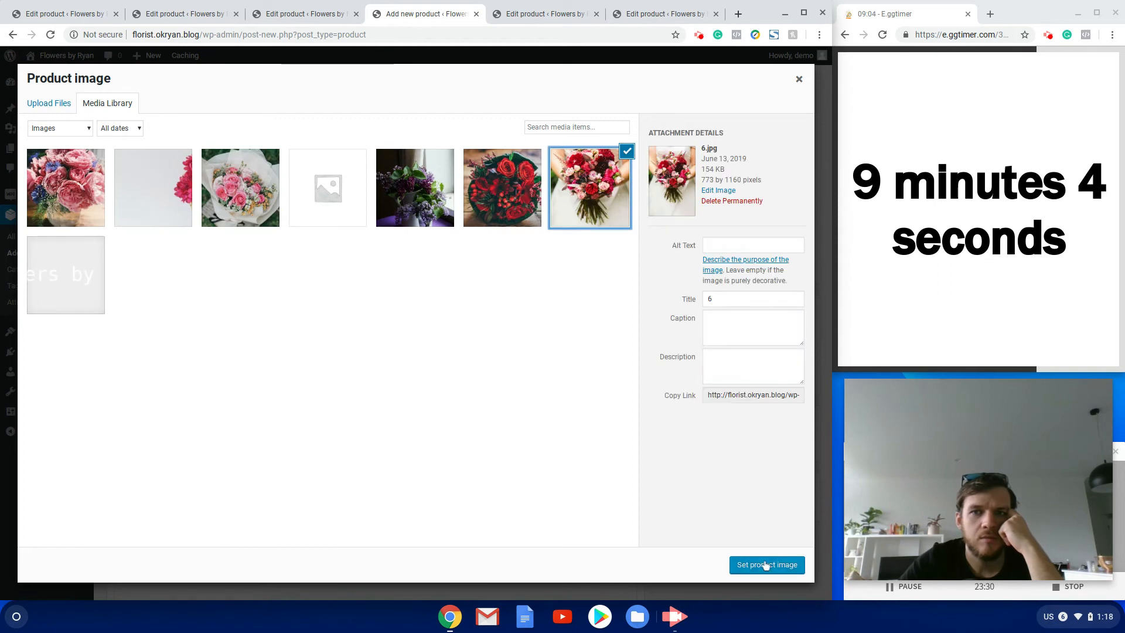
left_click(767, 564)
Name the new product "Red and Pink" and set its catalog visibility to Hidden.
scroll(230, 172, "up", 4)
left_click(220, 136)
type("Red and Pink")
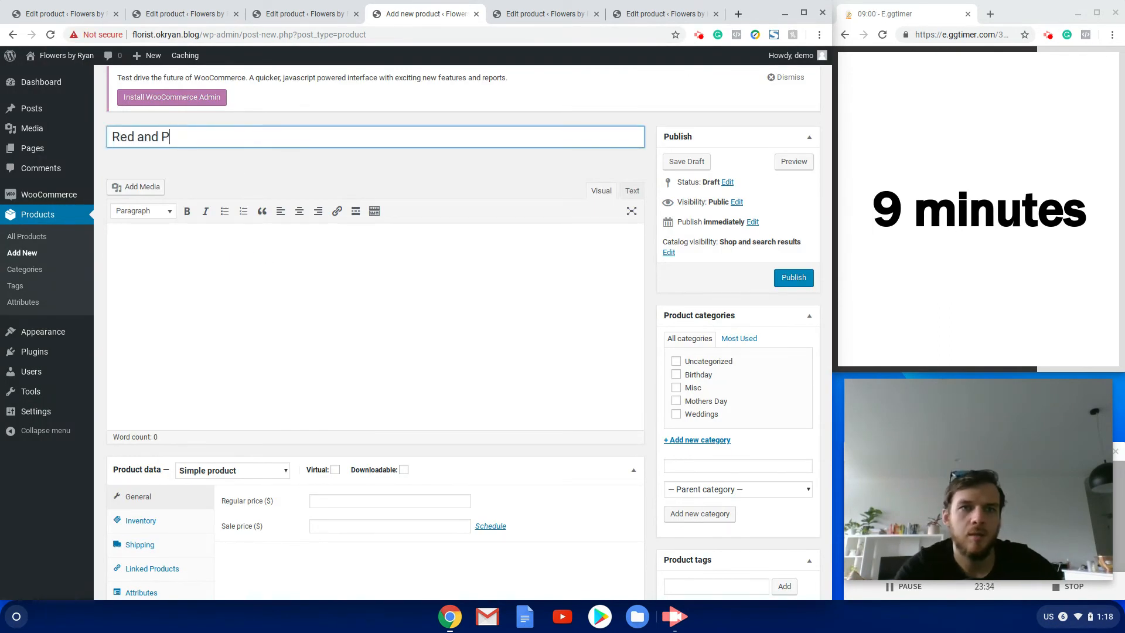
left_click(669, 252)
left_click(668, 322)
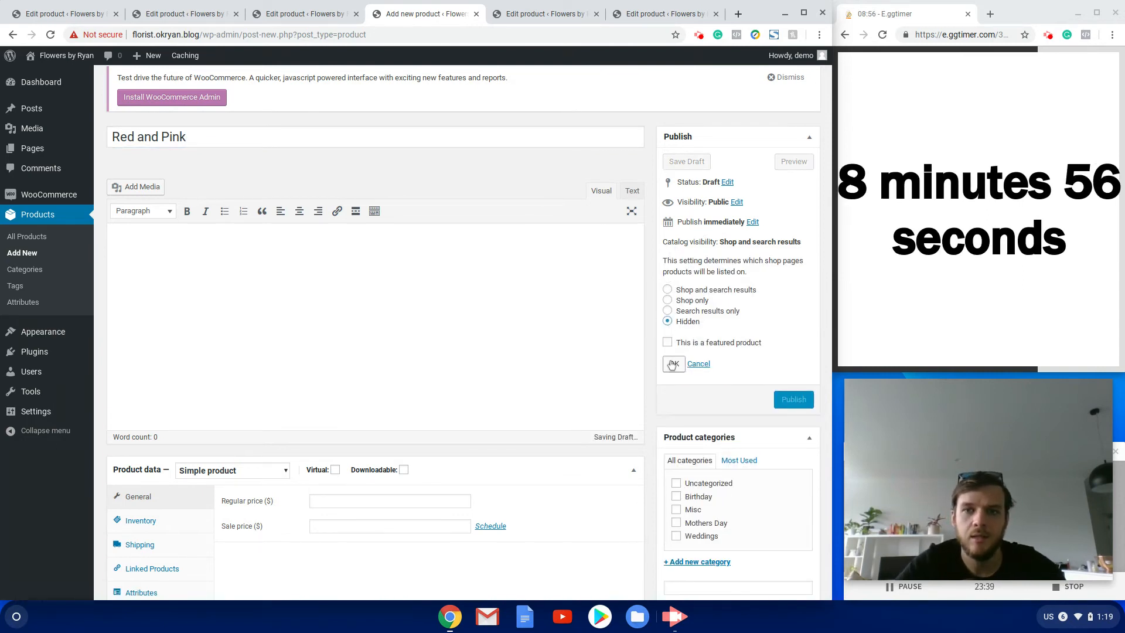
left_click(674, 363)
Set the Red and Pink product's regular price to 67 and publish it.
left_click(353, 501)
type("67")
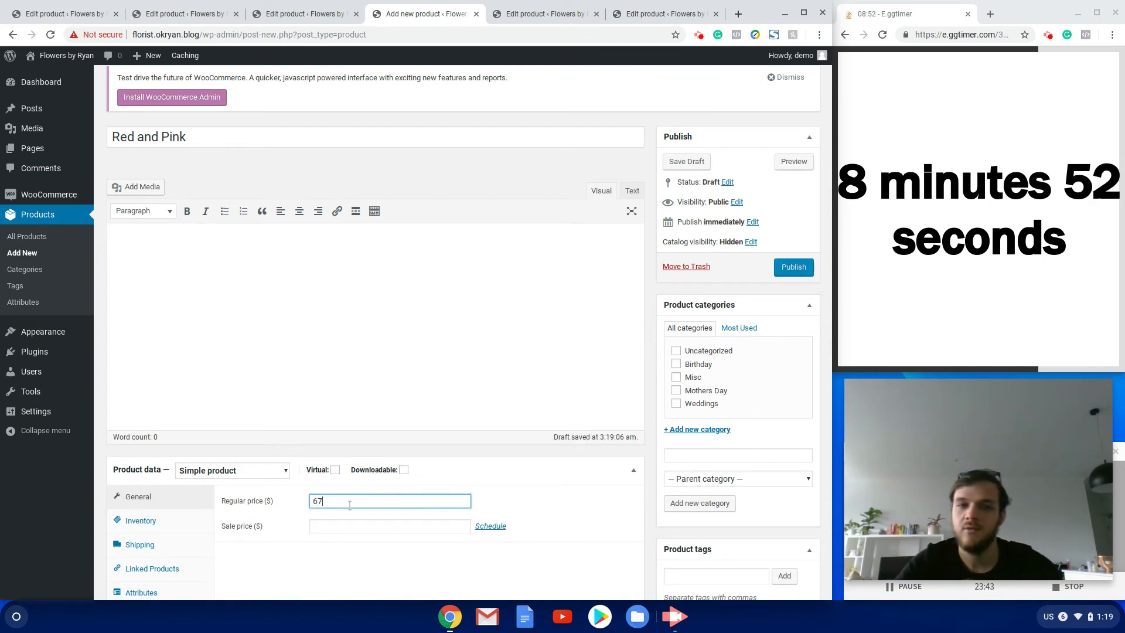
left_click(792, 267)
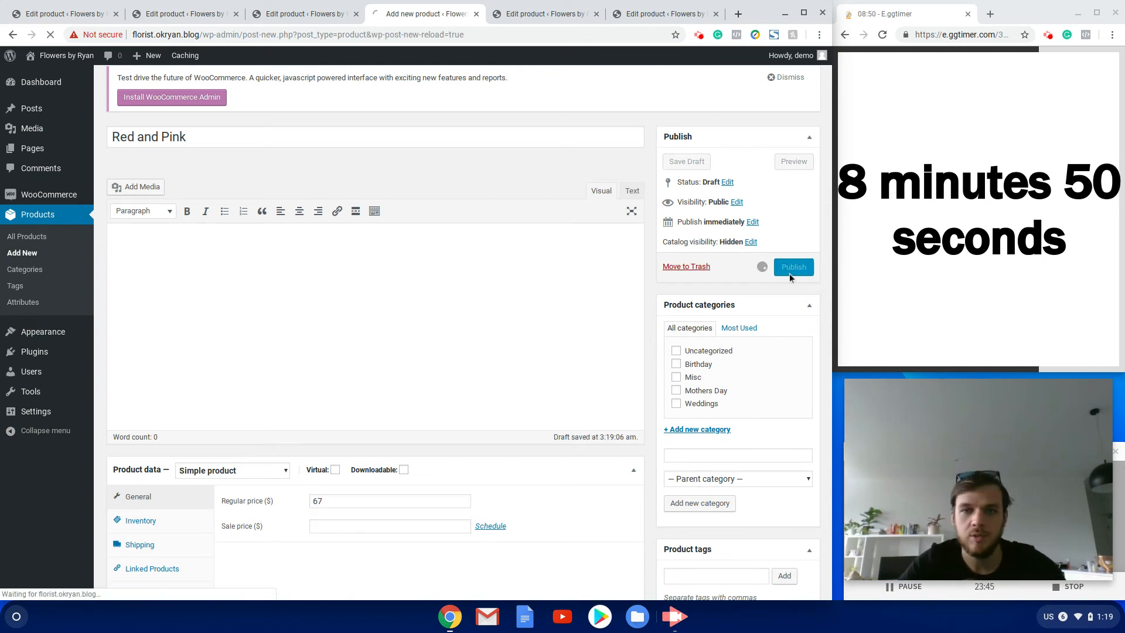
Start another new product from the Blue product's page and name it "Blue Flowers".
left_click(543, 13)
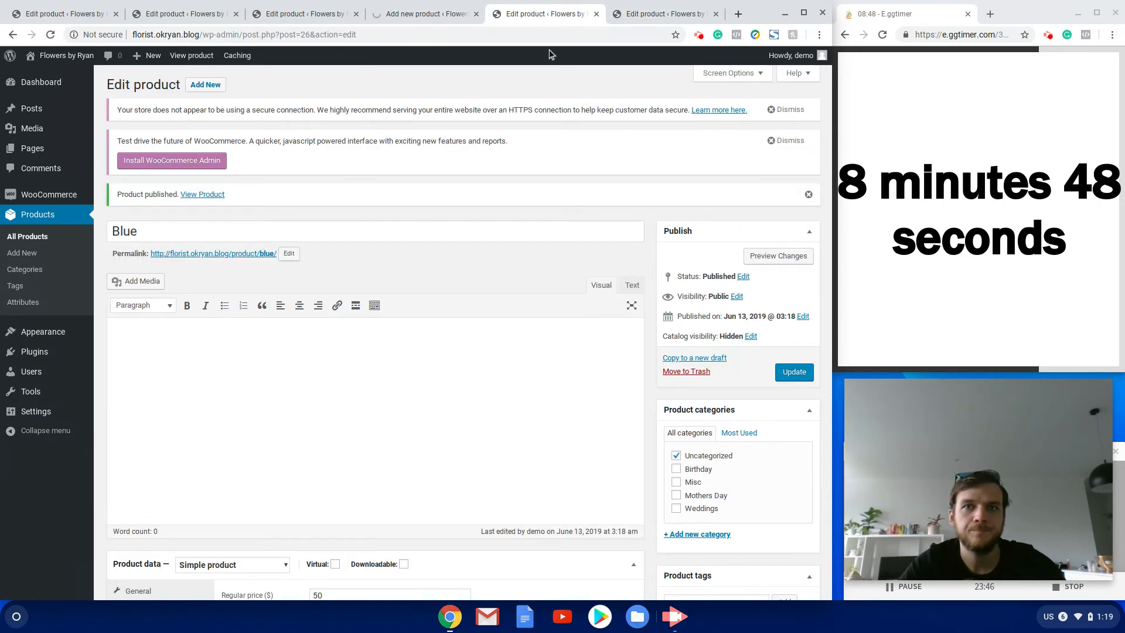
left_click(206, 85)
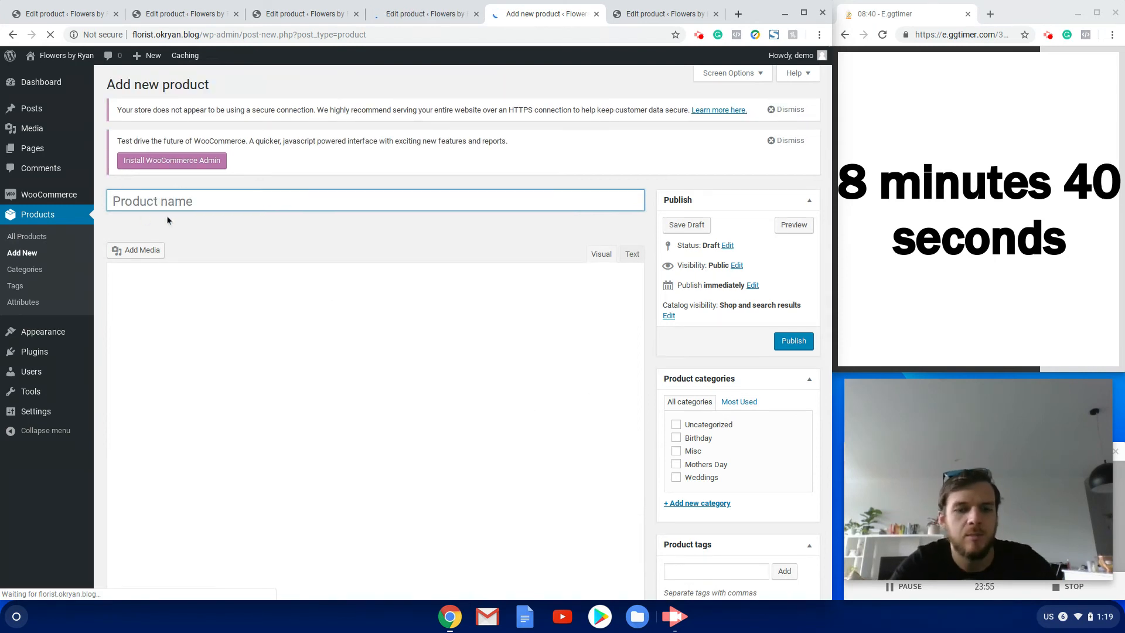
type("Blue Flo")
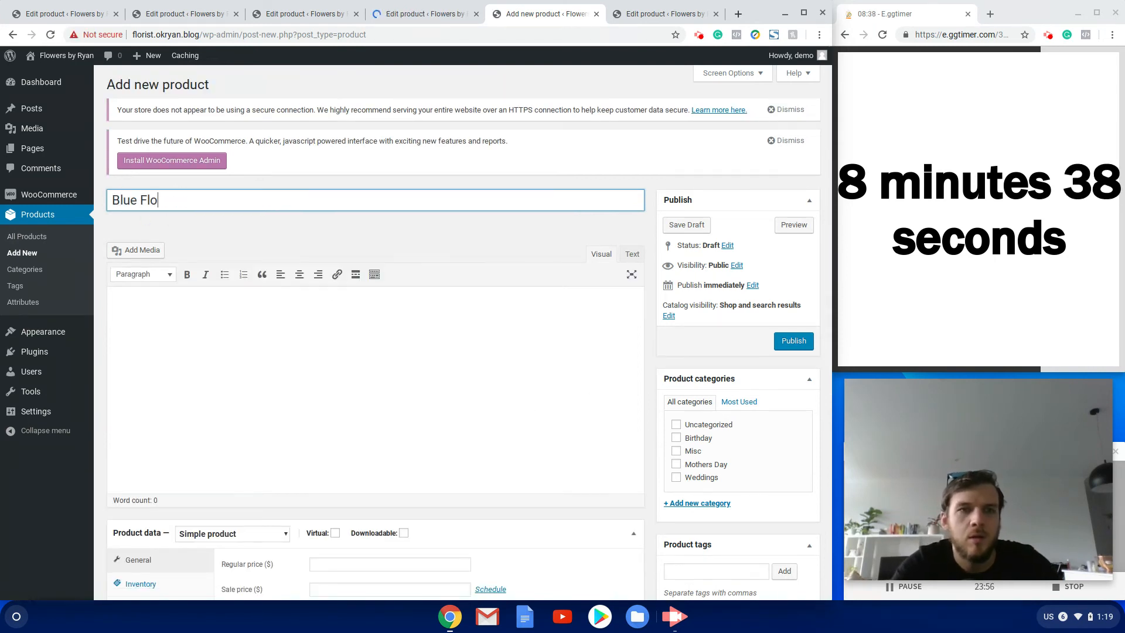
type("qwe")
key("BackSpace")
key("BackSpace")
type("wers")
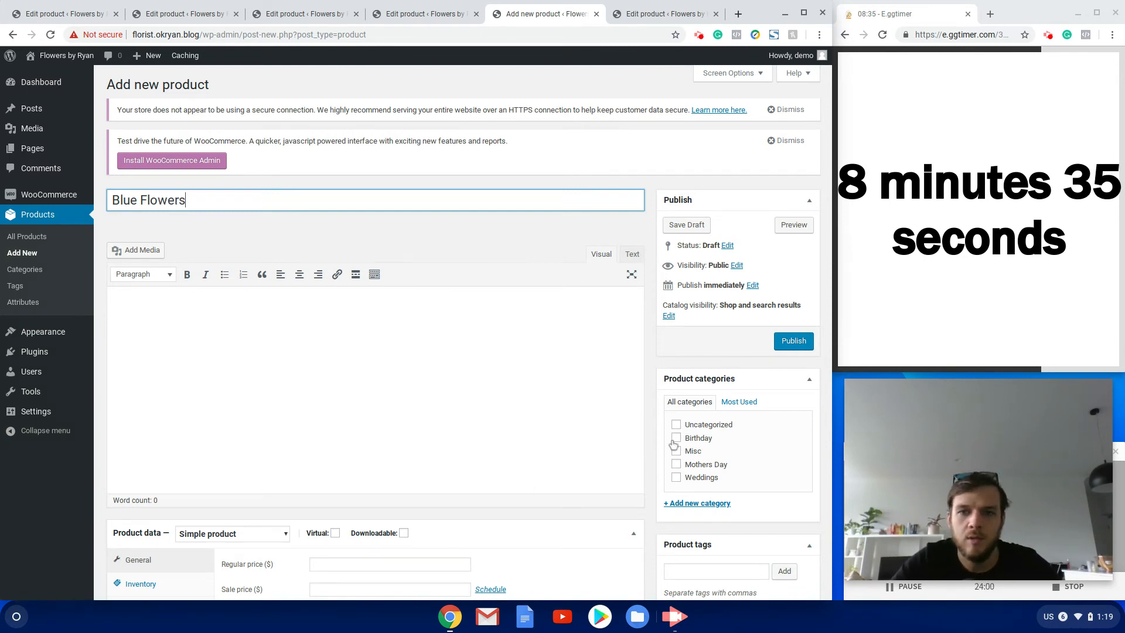
Assign Blue Flowers to the Birthday and Weddings categories and make it a grouped product.
left_click(675, 442)
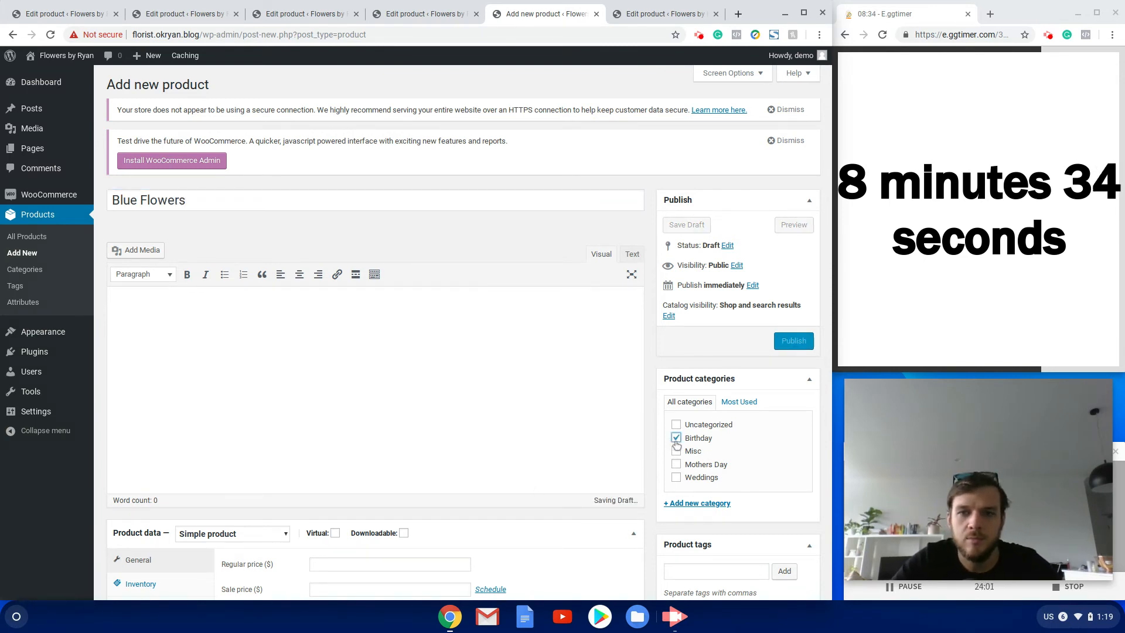
scroll(432, 522, "down", 3)
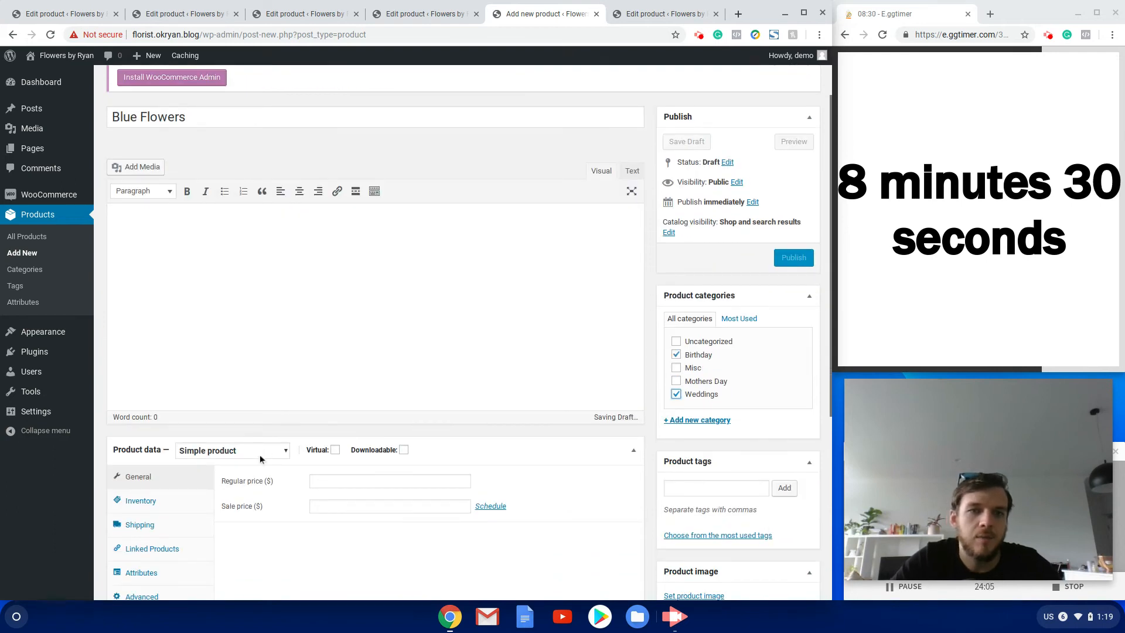
left_click(265, 455)
left_click(236, 498)
Paste the copied Lorem ipsum text into both the main description and the short description of Blue Flowers.
left_click(282, 338)
key("ctrl+v")
scroll(349, 495, "down", 5)
key("ctrl+v")
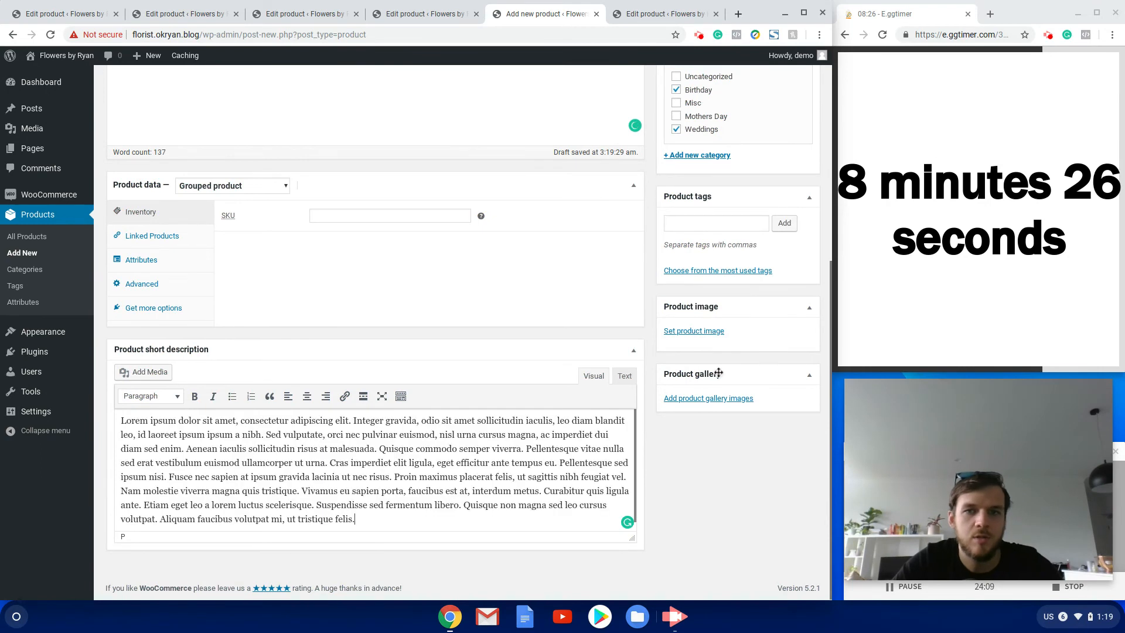
Set 4.jpg, the purple flowers in a vase, as the product image of Blue Flowers.
left_click(694, 332)
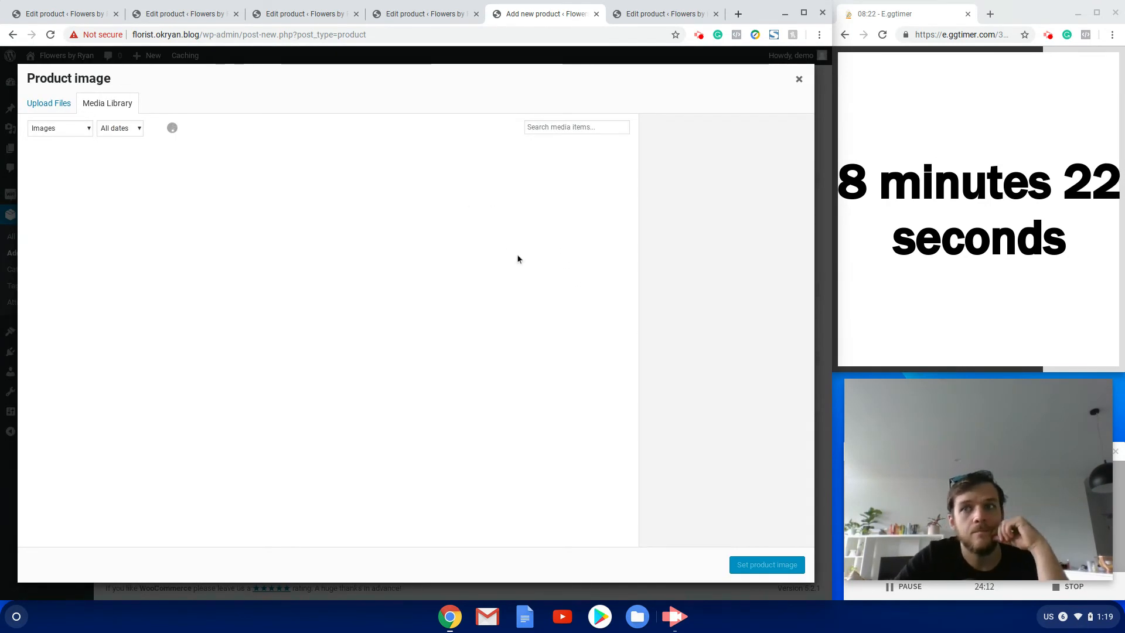
left_click(415, 188)
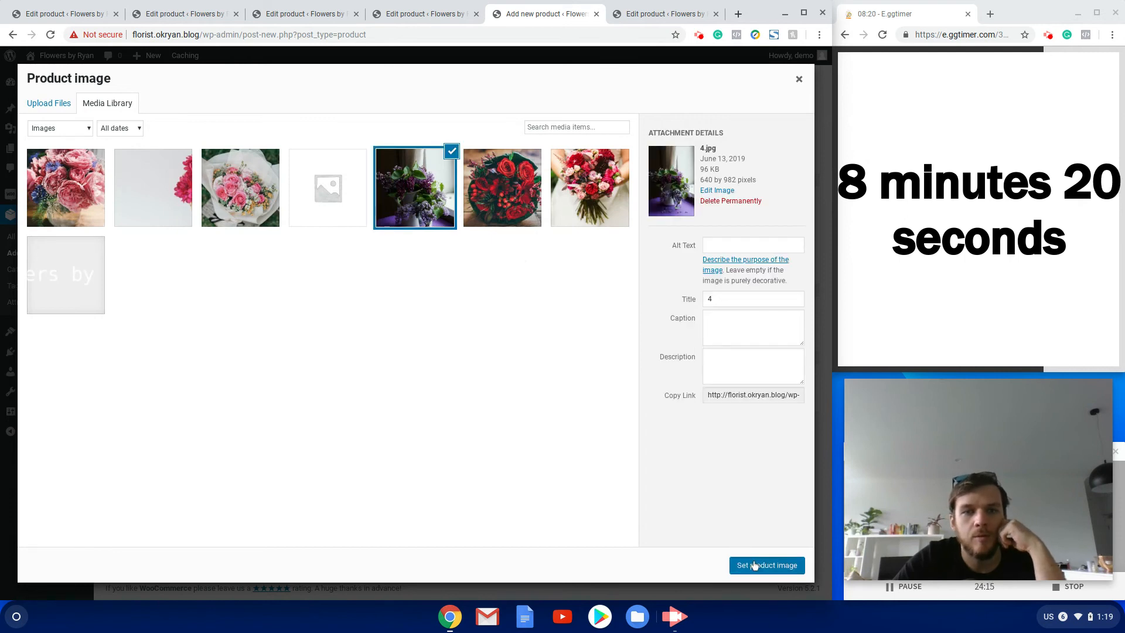
left_click(750, 565)
Link Blue, Champagne and Chocolate Box as the grouped products of Blue Flowers, and publish it.
left_click(158, 237)
left_click(375, 217)
type("blur]")
type("e")
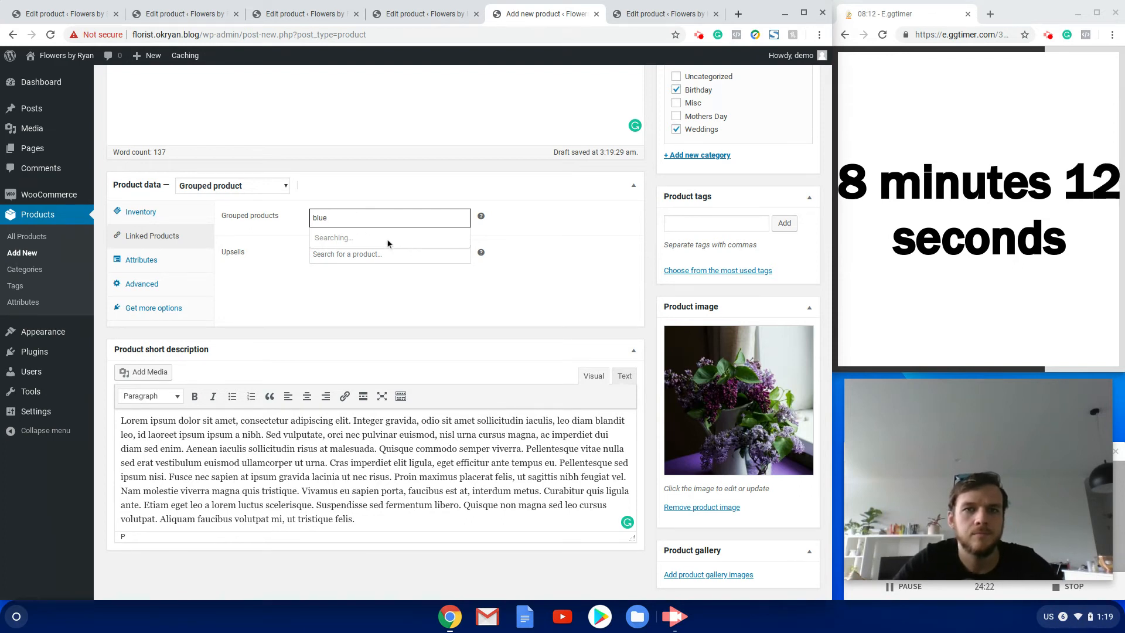
left_click(381, 245)
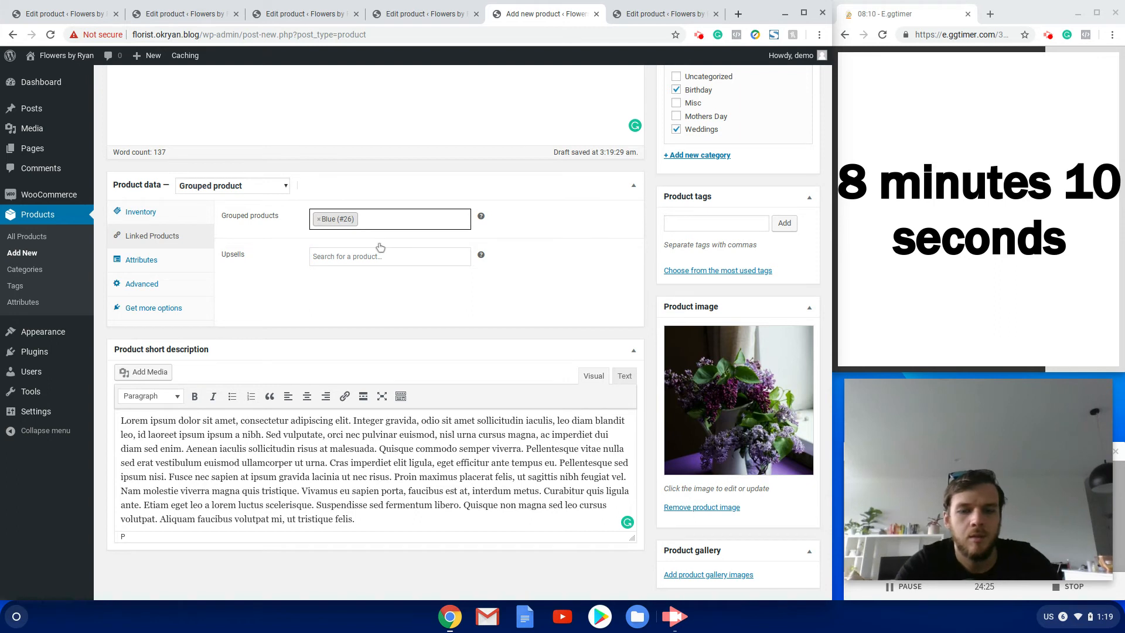
type("champ")
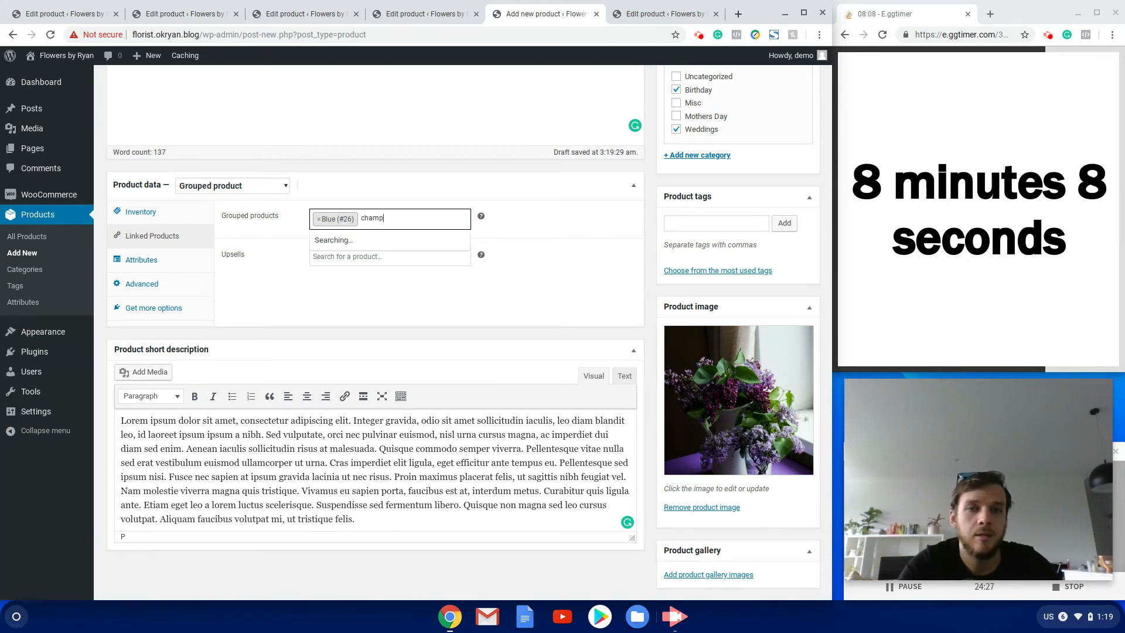
left_click(396, 242)
type("choco")
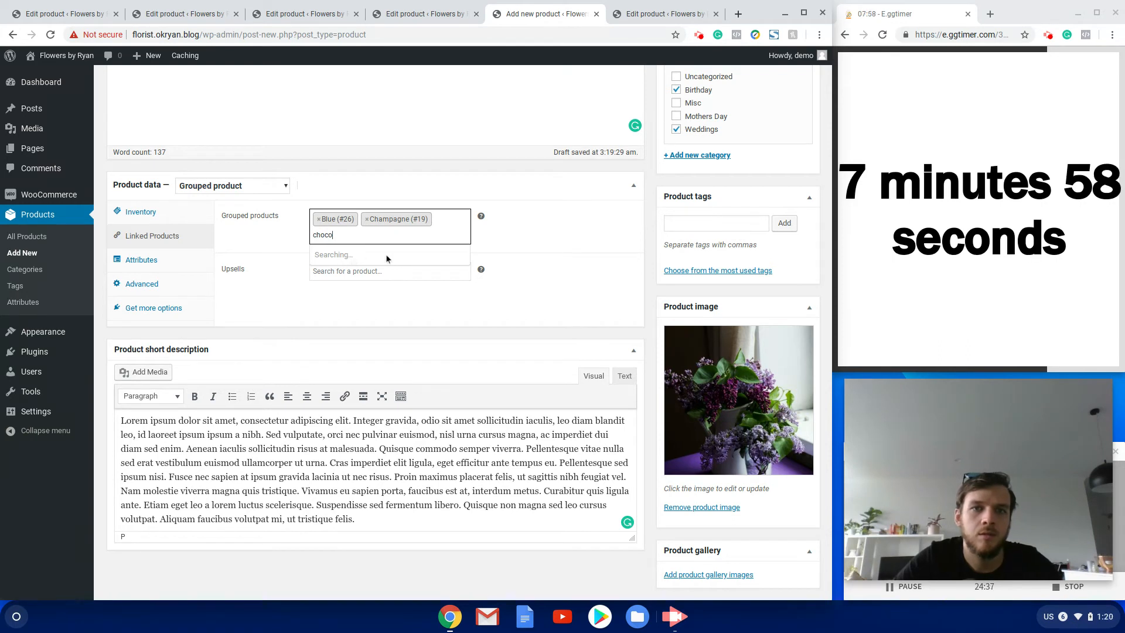
left_click(401, 262)
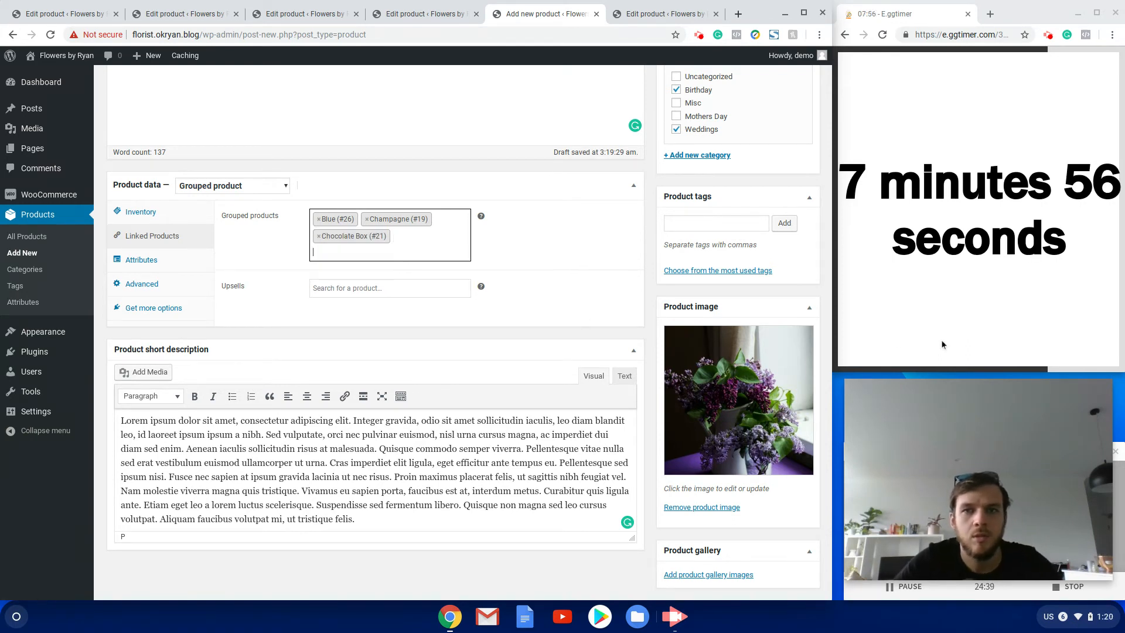
scroll(799, 317, "up", 6)
left_click(793, 341)
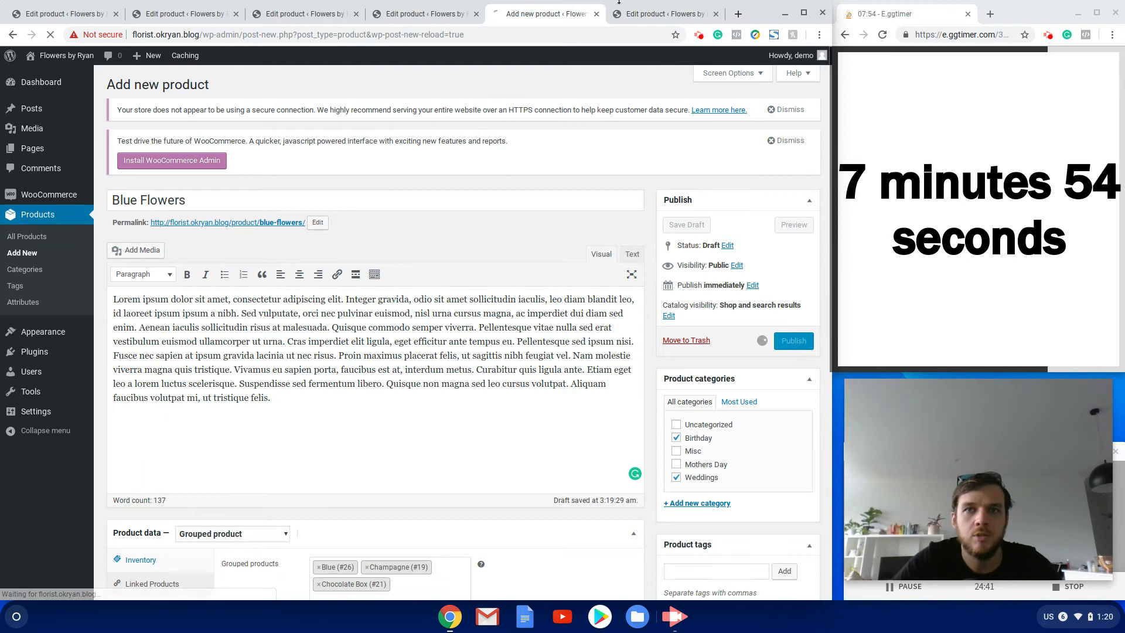
Start a new product from the Red product's page and name it "Red Flowers".
left_click(650, 17)
left_click(212, 85)
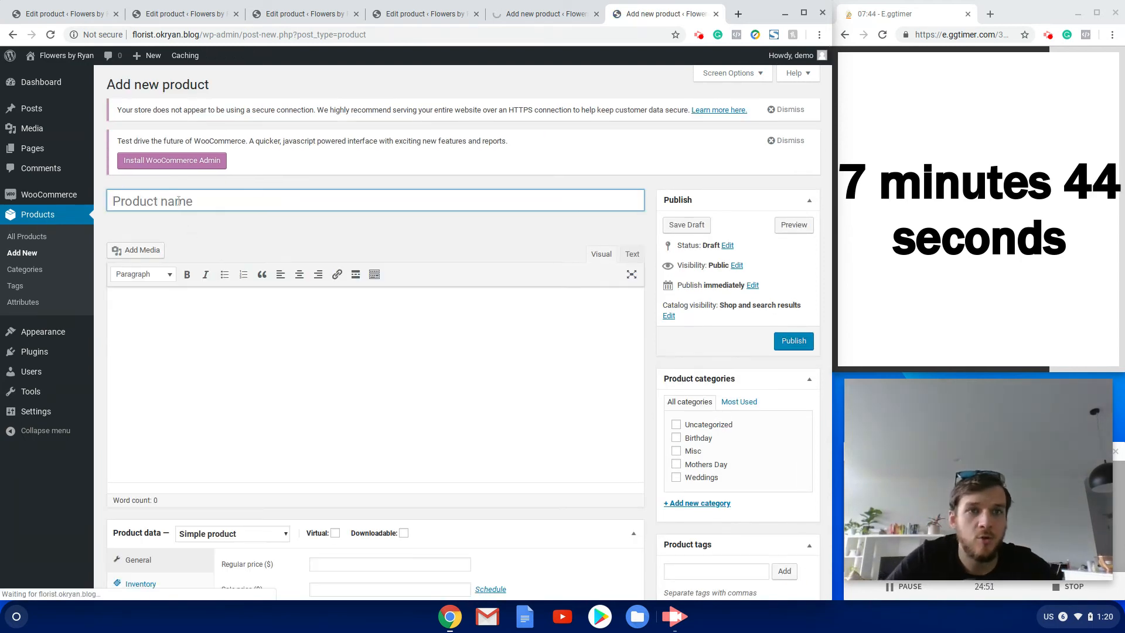
type("Red")
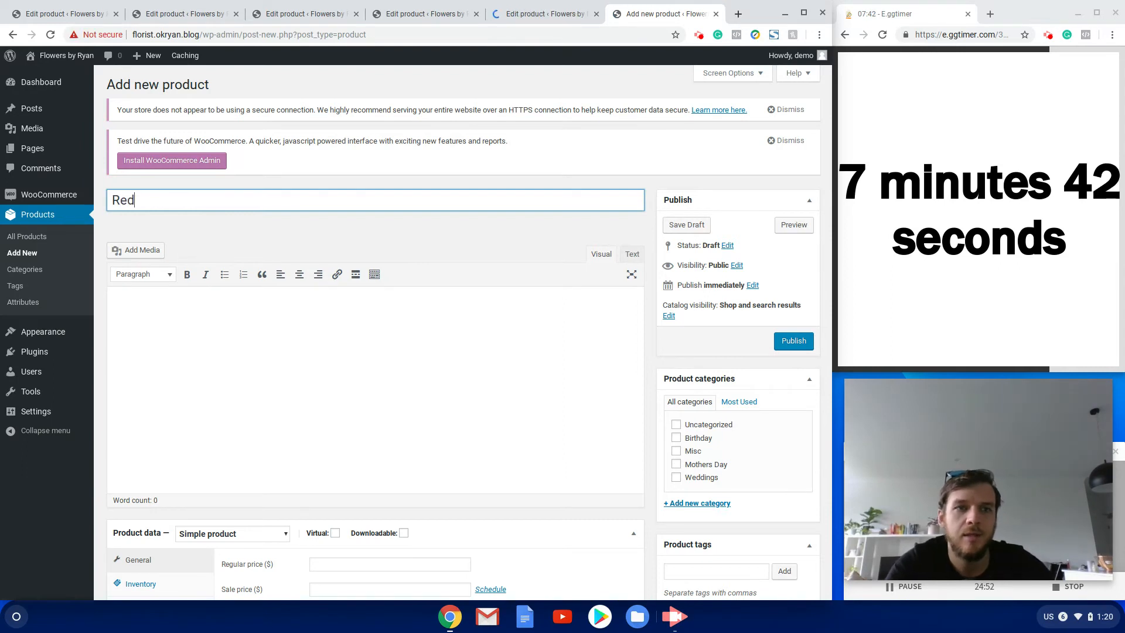
type(" Hlowe")
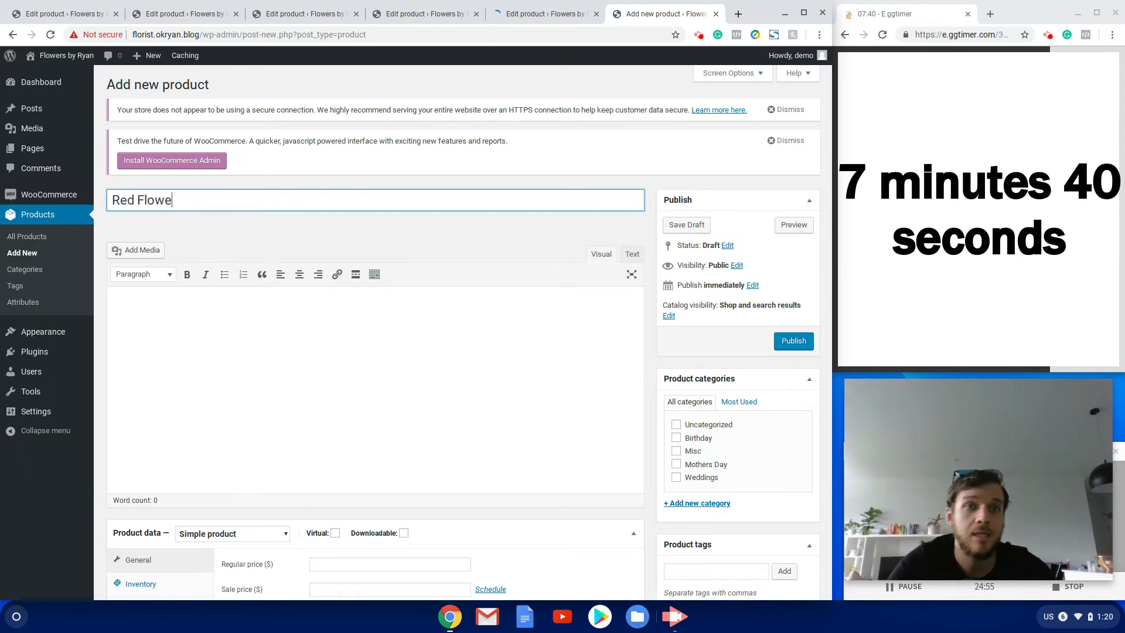
type("rs")
Fill the main description and the short description of Red Flowers with the copied Lorem ipsum text.
left_click(305, 429)
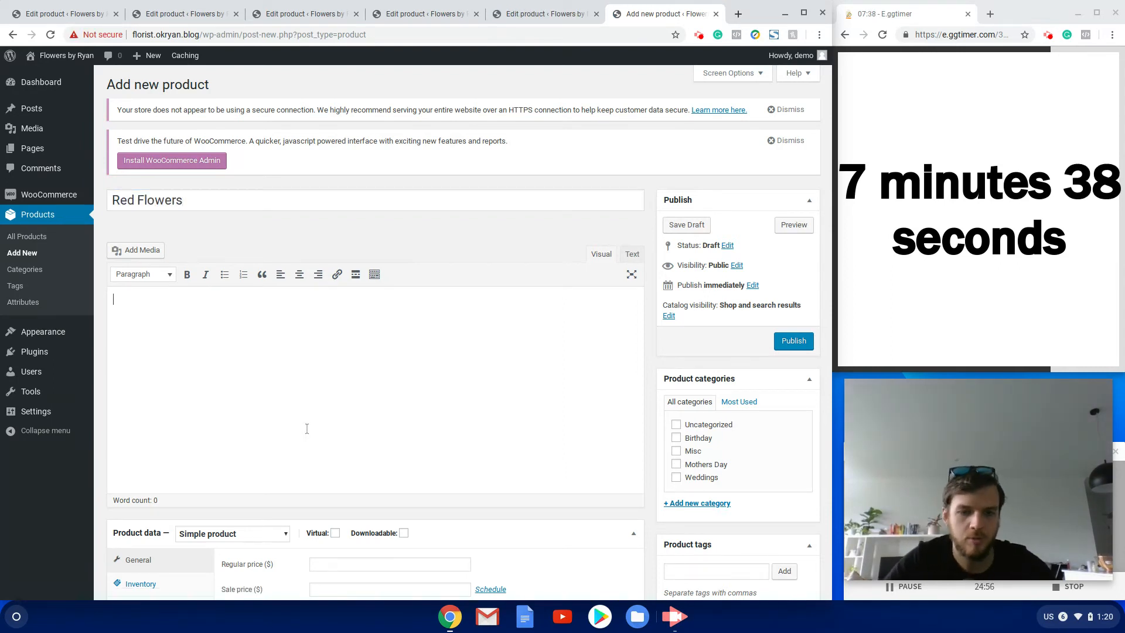
key("ctrl+v")
scroll(377, 434, "down", 7)
left_click(374, 440)
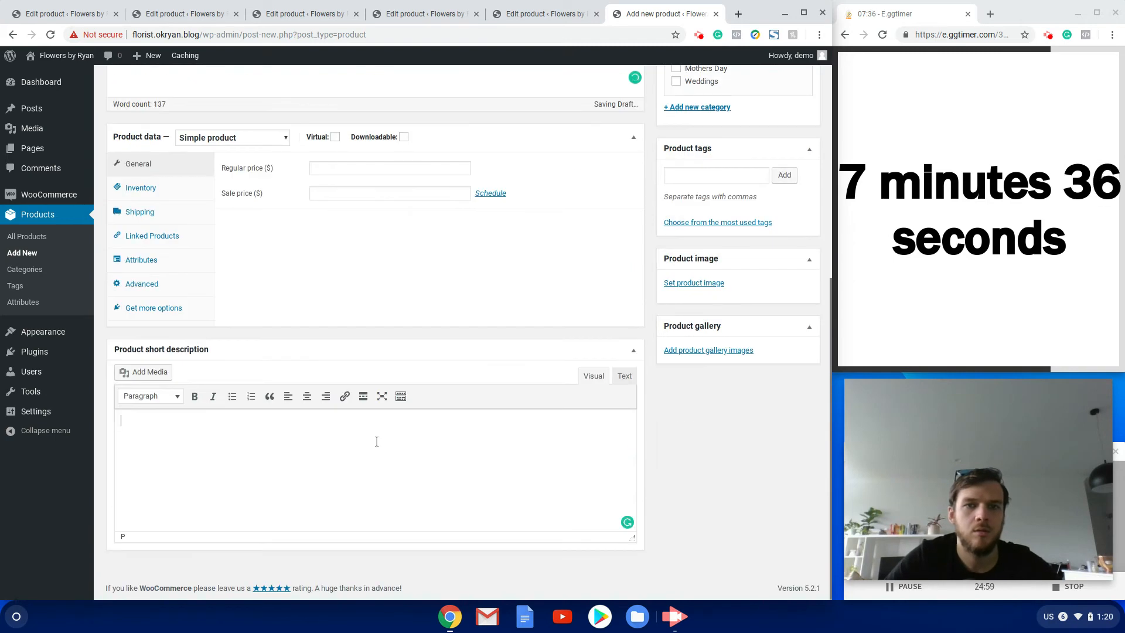
type("Lorem ipsum dolor sit amet, consectetur adipiscing elit. Integer gravida, odio sit amet sollicitudin iaculis, leo diam blandit leo, id laoreet ipsum ipsum a nibh. Sed vulputate, orci nec pulvinar euismod, nisl urna cursus magna, ac imperdiet dui diam sed enim. Aenean iaculis sollicitudin risus at malesuada. Quisque commodo semper viverra. Pellentesque vitae nulla sed erat vestibulum euismod ullamcorper ut urna. Cras imperdiet elit ligula, eget efficitur ante tempus eu. Pellentesque sed ipsum nisi. Fusce nec sapien at ipsum gravida lacinia ut nec risus. Proin maximus placerat felis, ut sagittis nibh feugiat vel. Nam molestie viverra magna quis tristique. Vivamus eu sapien porta, faucibus est at, interdum metus. Curabitur quis ligula ante. Etiam eget leo a lorem luctus scelerisque. Suspendisse sed fermentum libero. Quisque non magna sed leo cursus volutpat. Aliquam faucibus volutpat mi, ut tristique felis.")
Set the regular price of Red Flowers to 140.
left_click(359, 168)
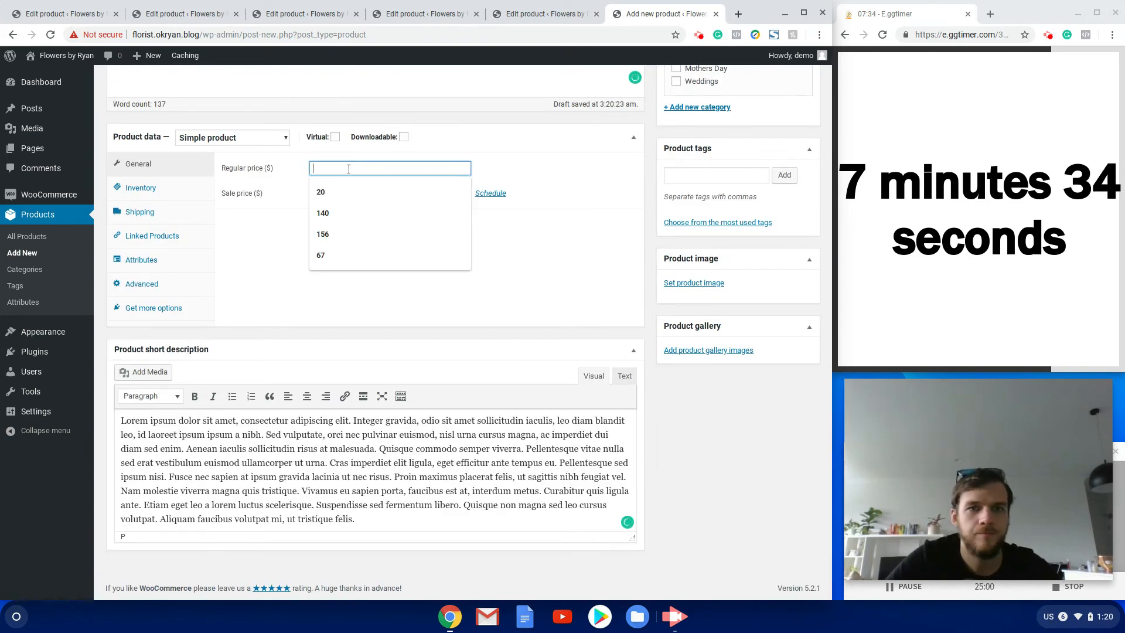
left_click(351, 207)
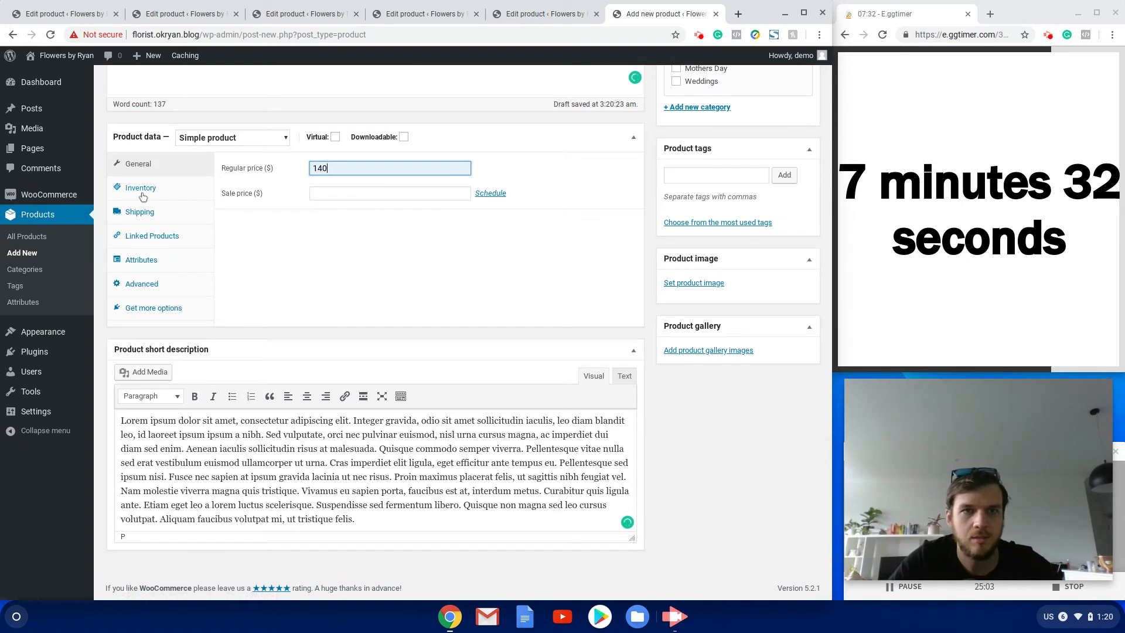
Change the product type of Red Flowers to Grouped product.
left_click(202, 138)
scroll(353, 259, "up", 5)
scroll(349, 264, "down", 5)
left_click(248, 143)
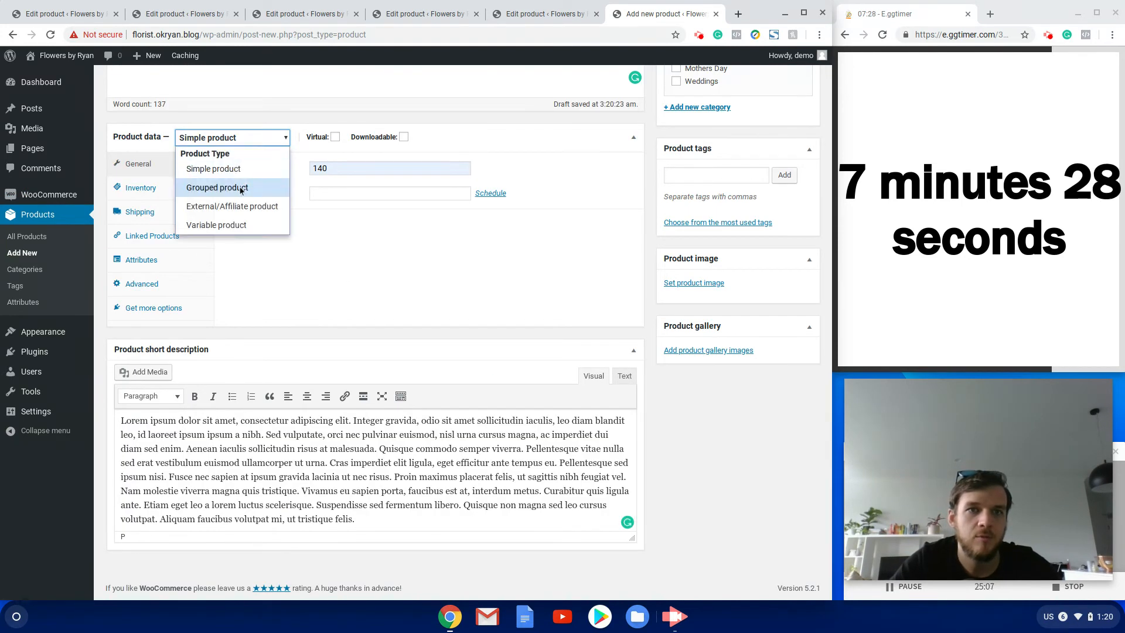
left_click(217, 186)
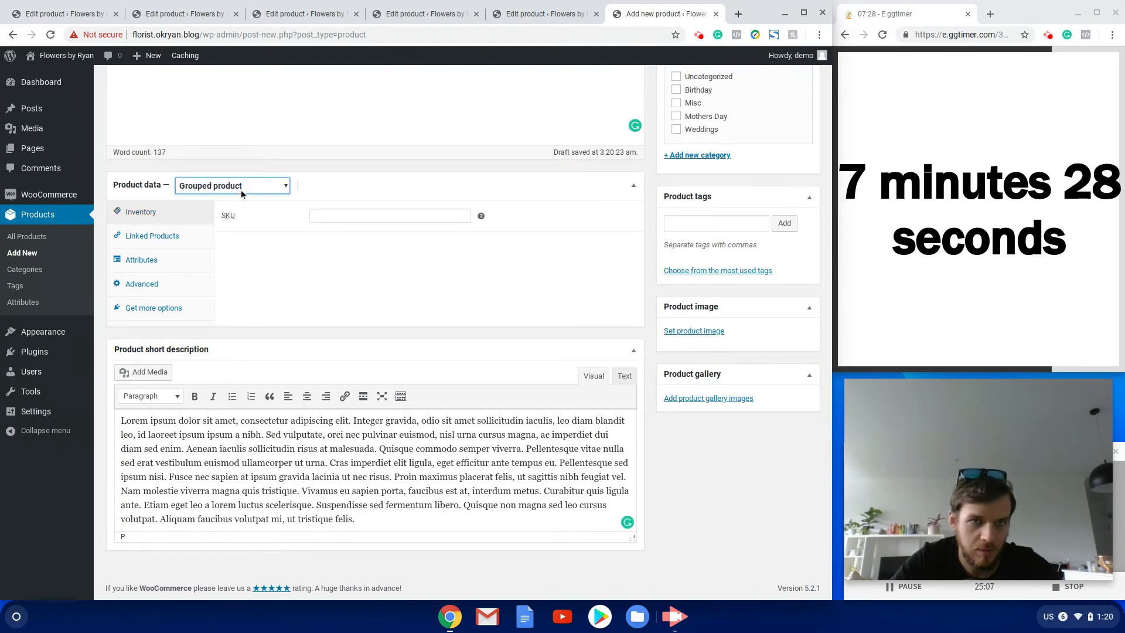
Link Red, Champagne and Chocolate Box as the grouped products of Red Flowers.
left_click(147, 235)
left_click(341, 218)
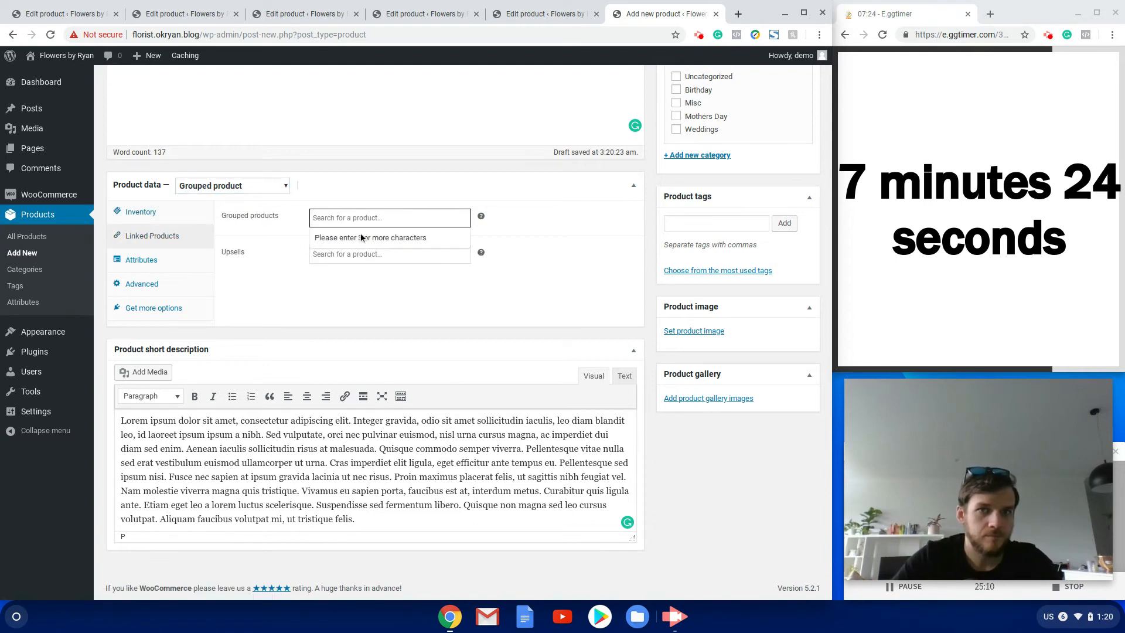
type("red")
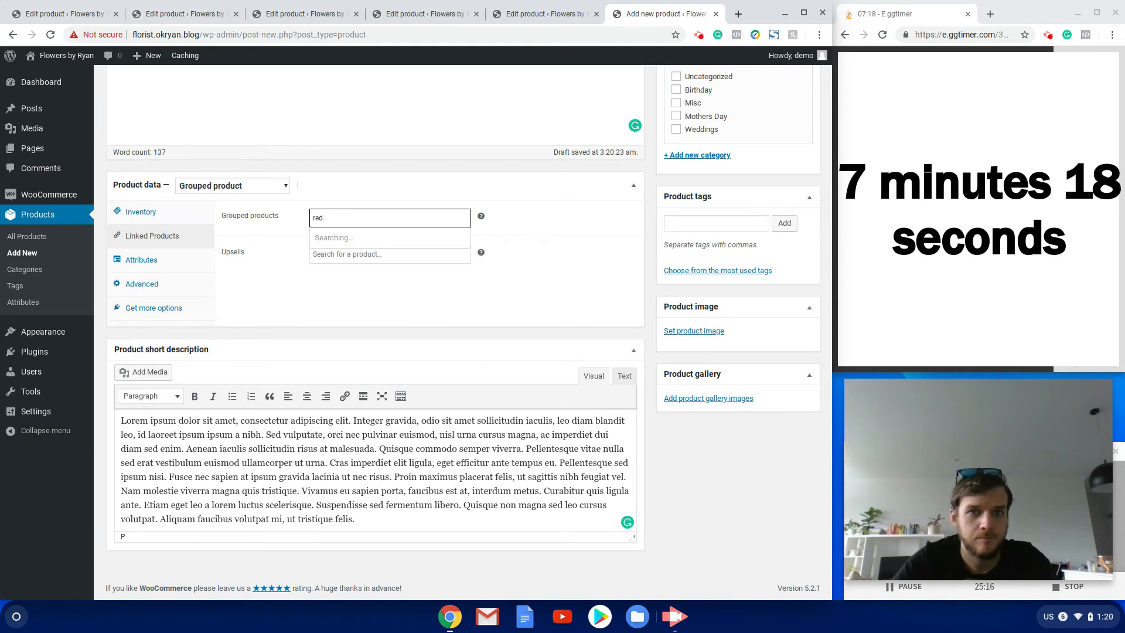
left_click(345, 240)
type("champ")
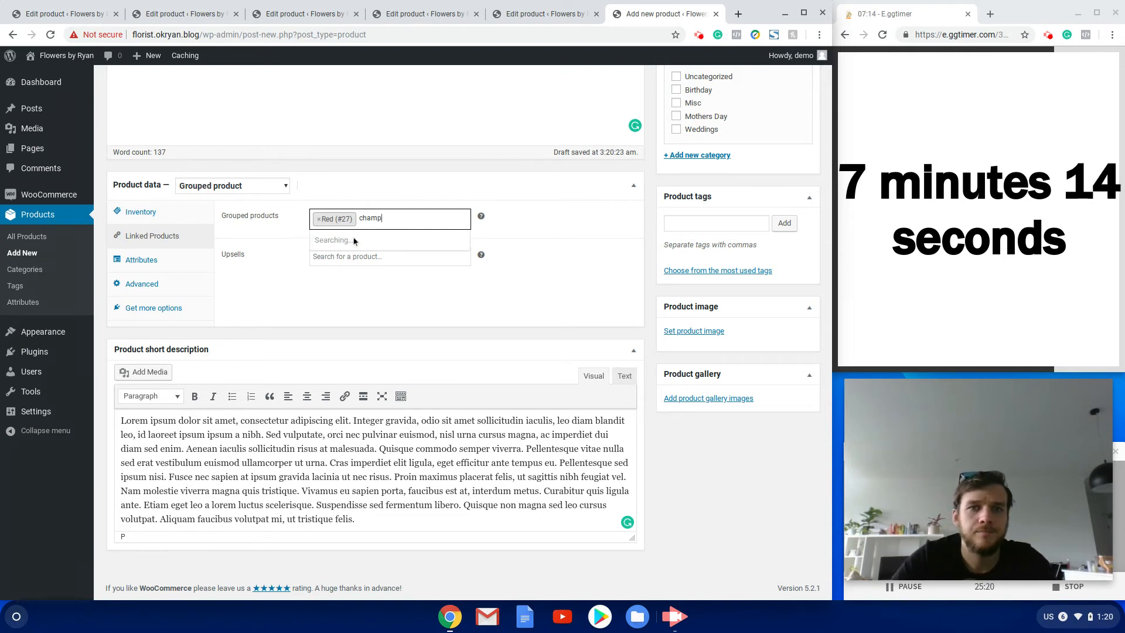
left_click(354, 240)
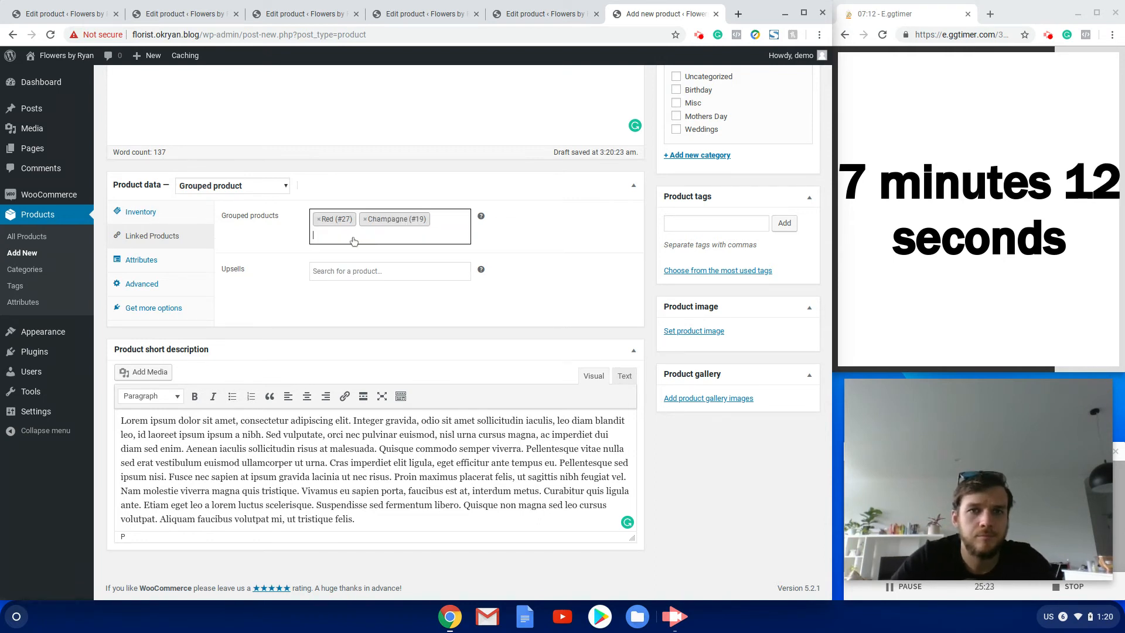
type("choco")
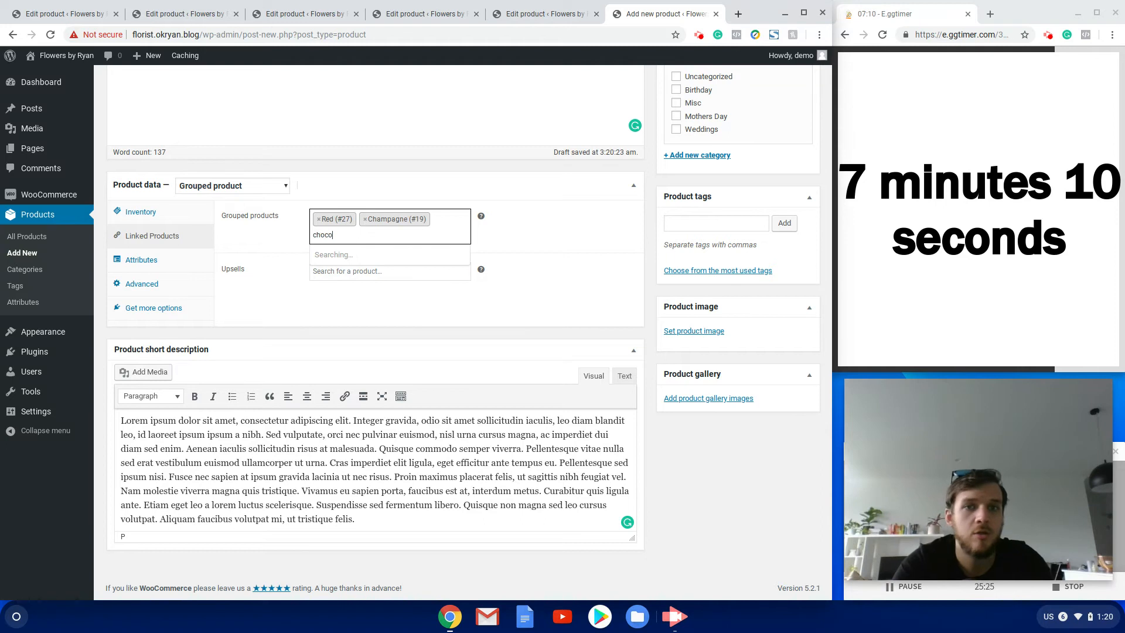
left_click(382, 253)
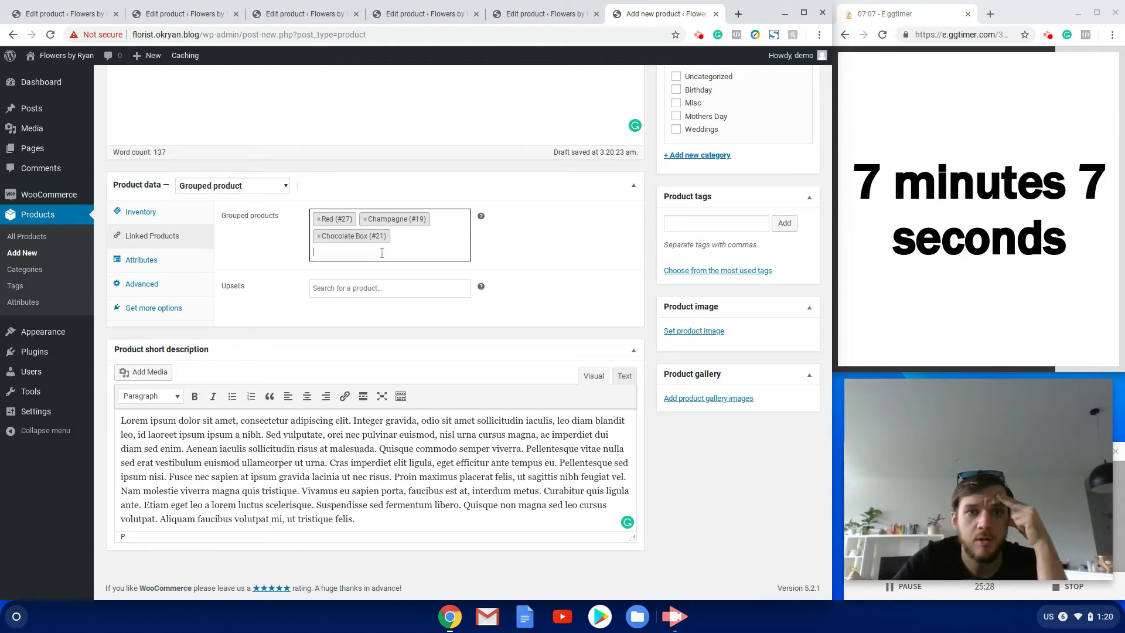
Set the red rose bouquet 5.jpg from the media library as the product image of Red Flowers.
left_click(694, 331)
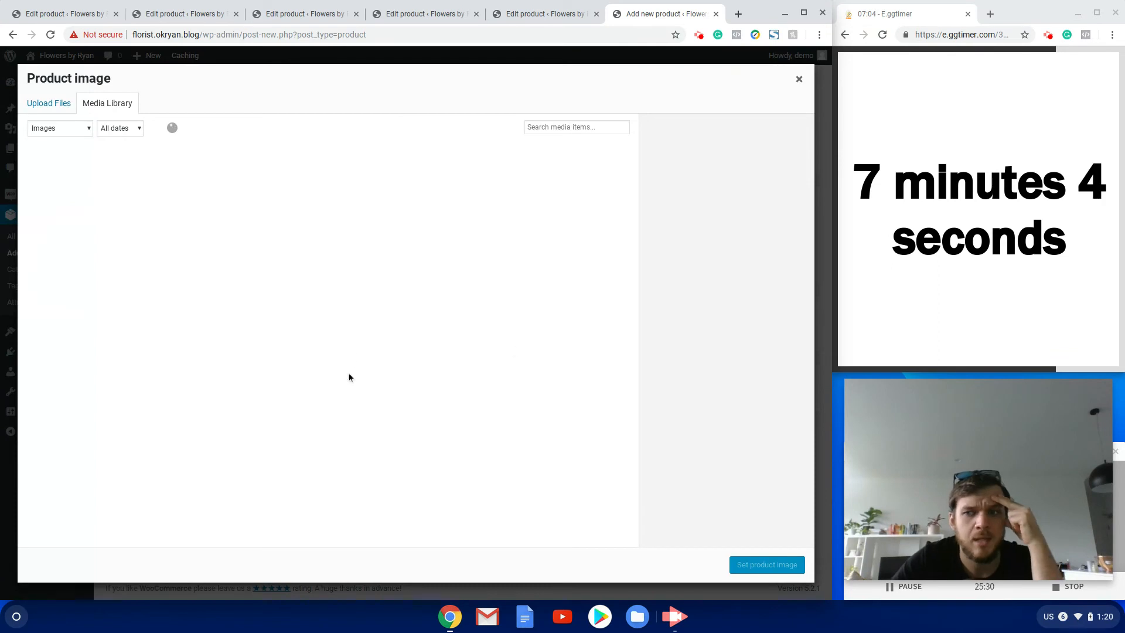
left_click(502, 187)
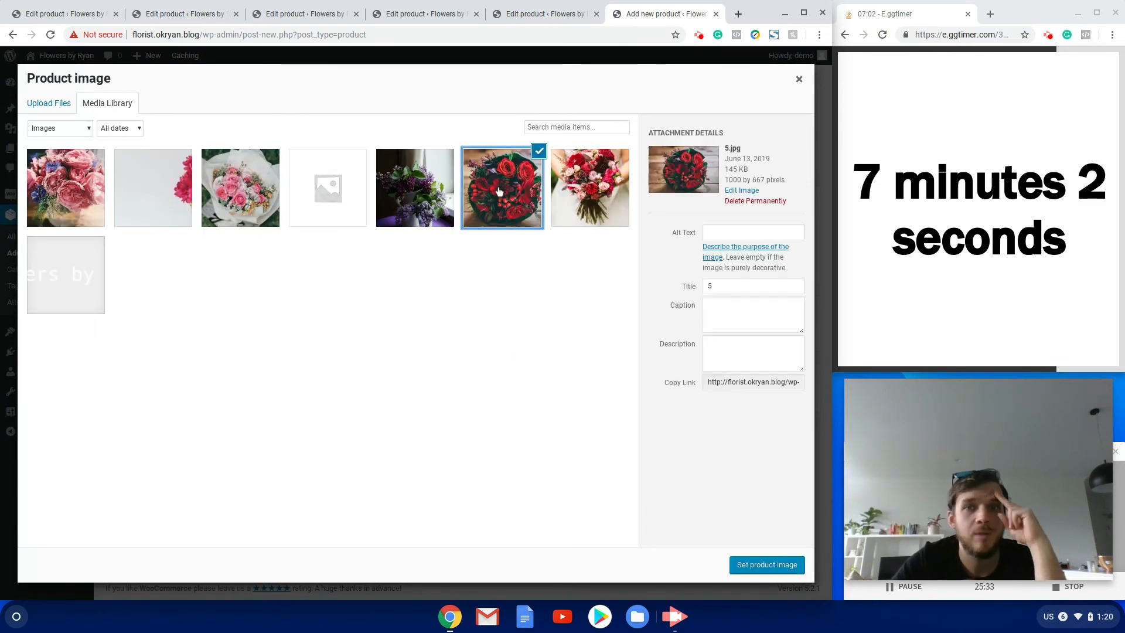
left_click(767, 565)
scroll(653, 455, "up", 2)
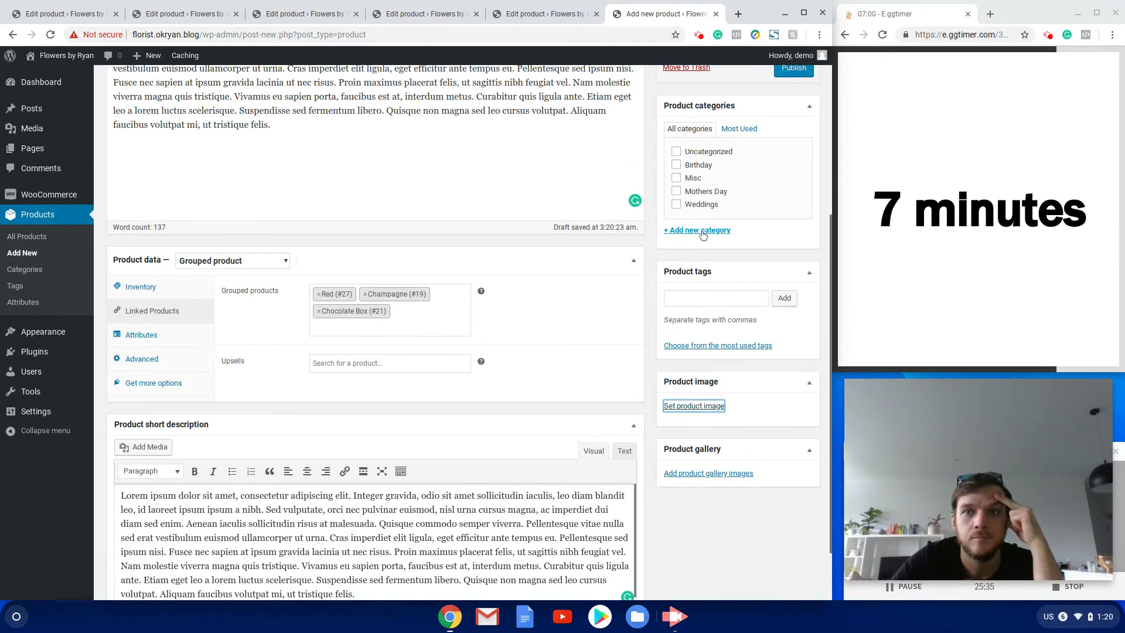
Assign Red Flowers to the Mothers Day and Weddings categories and publish it.
left_click(676, 193)
scroll(721, 269, "up", 3)
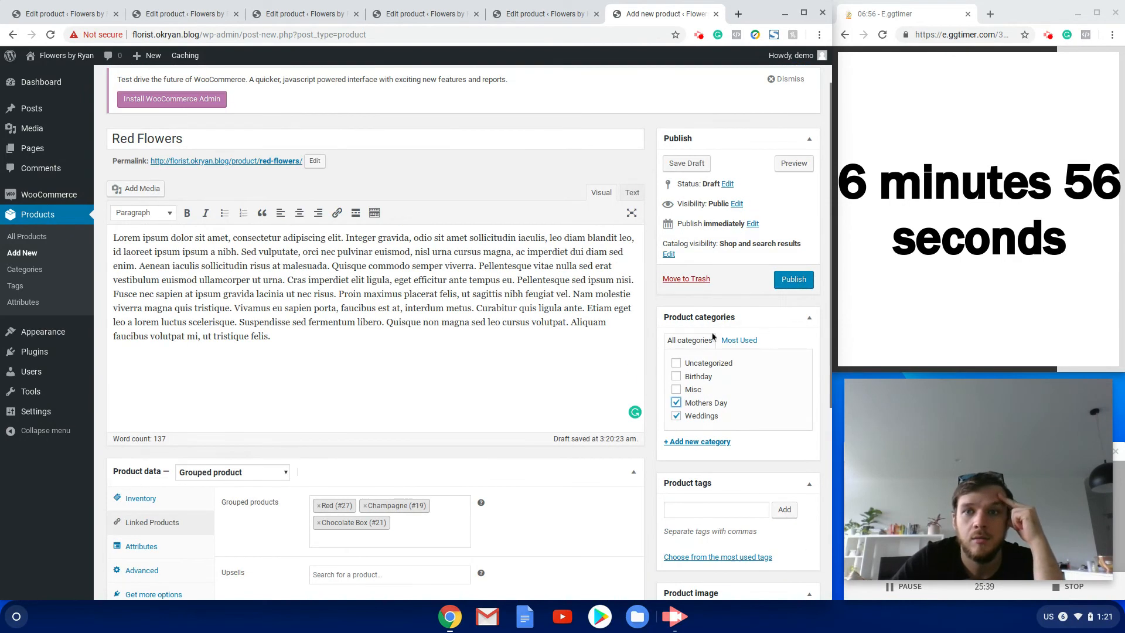
scroll(647, 245, "down", 4)
scroll(490, 367, "up", 2)
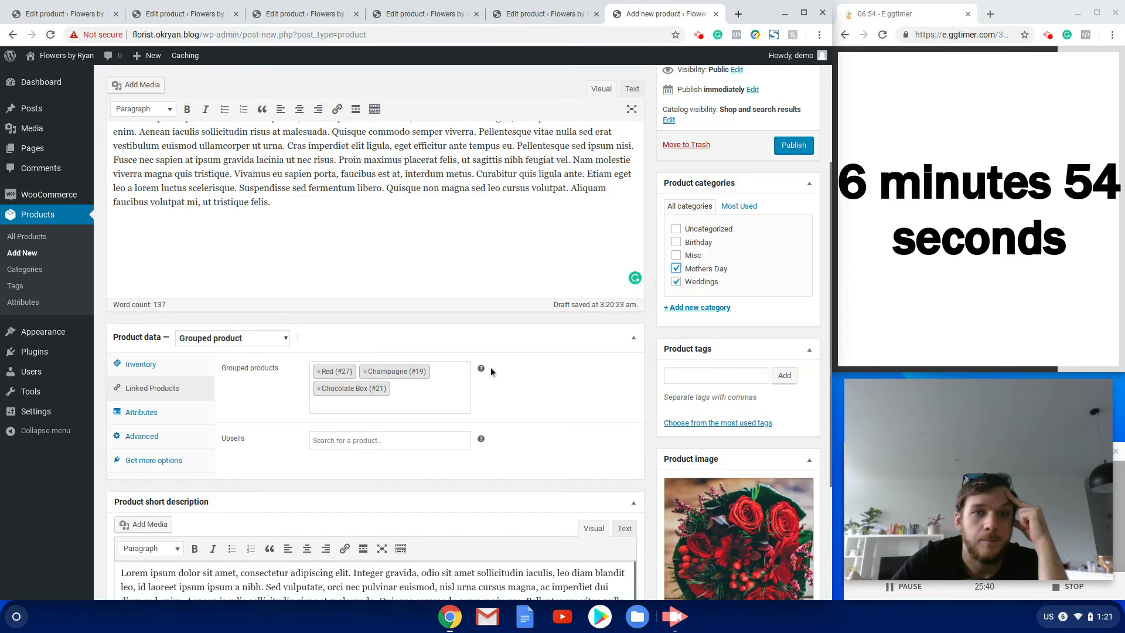
left_click(794, 145)
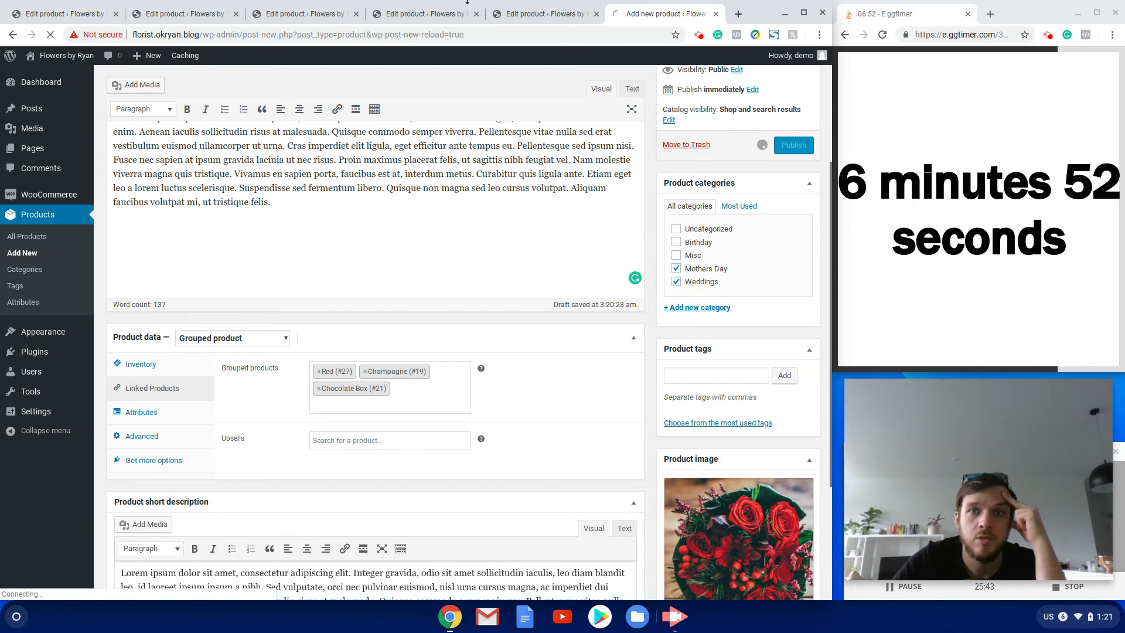
Start a new product from the Red and Pink product's page and name it "Red and Pink Flowers".
left_click(428, 13)
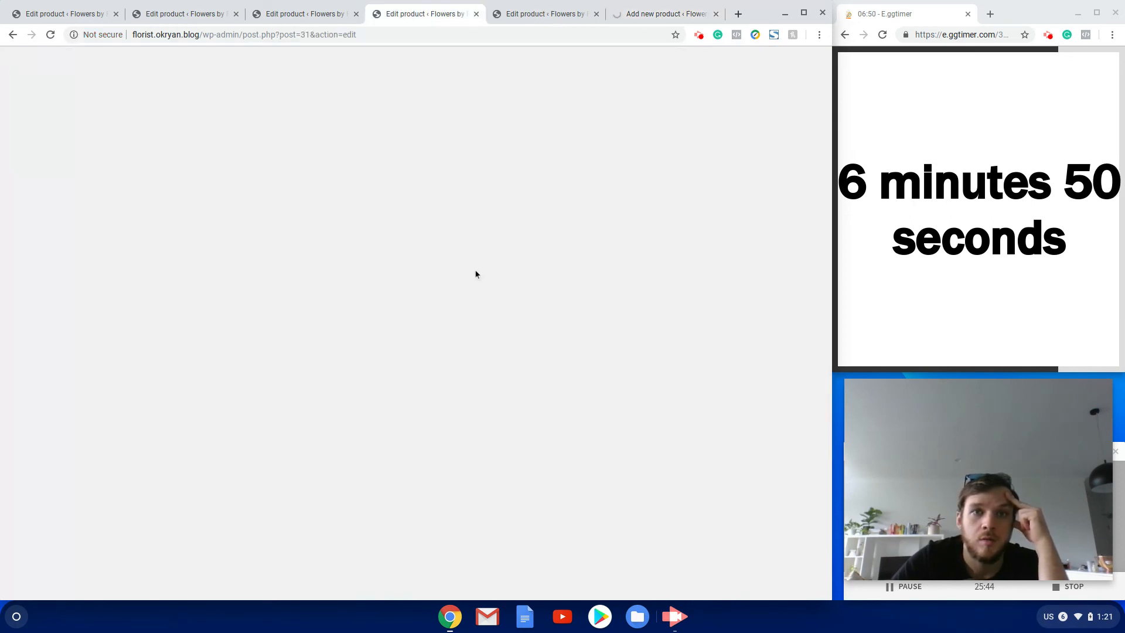
left_click(218, 86)
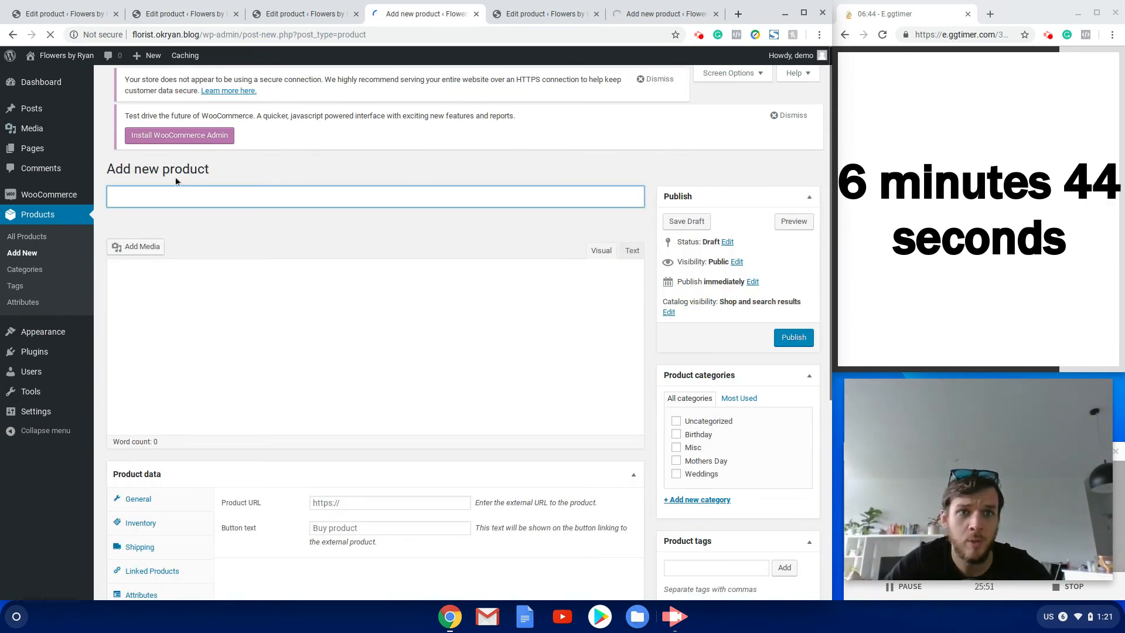
type("Re")
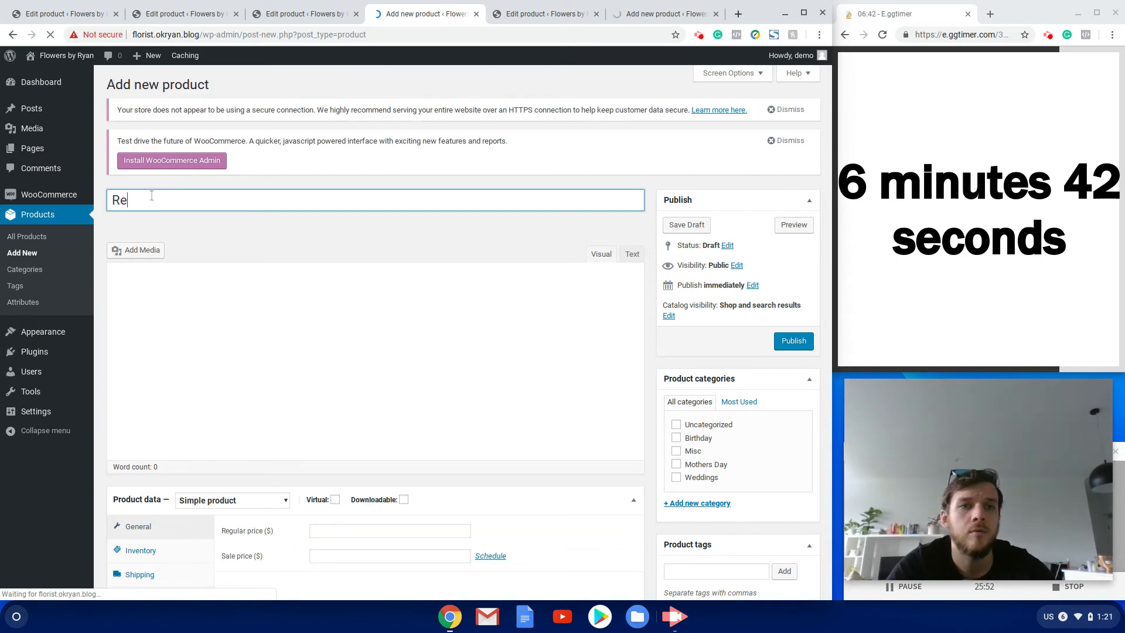
type("d and Pi")
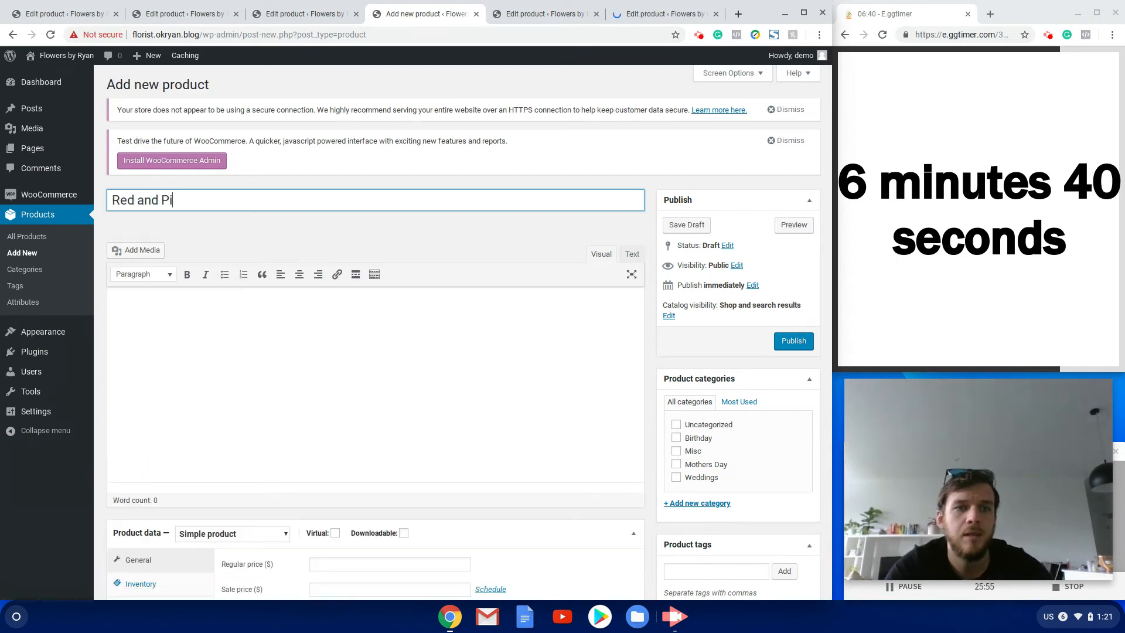
type("nk Flowers")
Fill the main description and the short description of Red and Pink Flowers with the copied Lorem ipsum text.
left_click(206, 376)
type("Lorem ipsum dolor sit amet, consectetur adipiscing elit. Integer gravida, odio sit amet sollicitudin iaculis, leo diam blandit leo, id laoreet ipsum ipsum a nibh. Sed vulputate, orci nec pulvinar euismod, nisl urna cursus magna, ac imperdiet dui diam sed enim. Aenean iaculis sollicitudin risus at malesuada. Quisque commodo semper viverra. Pellentesque vitae nulla sed erat vestibulum euismod ullamcorper ut urna. Cras imperdiet elit ligula, eget efficitur ante tempus eu. Pellentesque sed ipsum nisi. Fusce nec sapien at ipsum gravida lacinia ut nec risus. Proin maximus placerat felis, ut sagittis nibh feugiat vel. Nam molestie viverra magna quis tristique. Vivamus eu sapien porta, faucibus est at, interdum metus. Curabitur quis ligula ante. Etiam eget leo a lorem luctus scelerisque. Suspendisse sed fermentum libero. Quisque non magna sed leo cursus volutpat. Aliquam faucibus volutpat mi, ut tristique felis.")
scroll(220, 376, "down", 7)
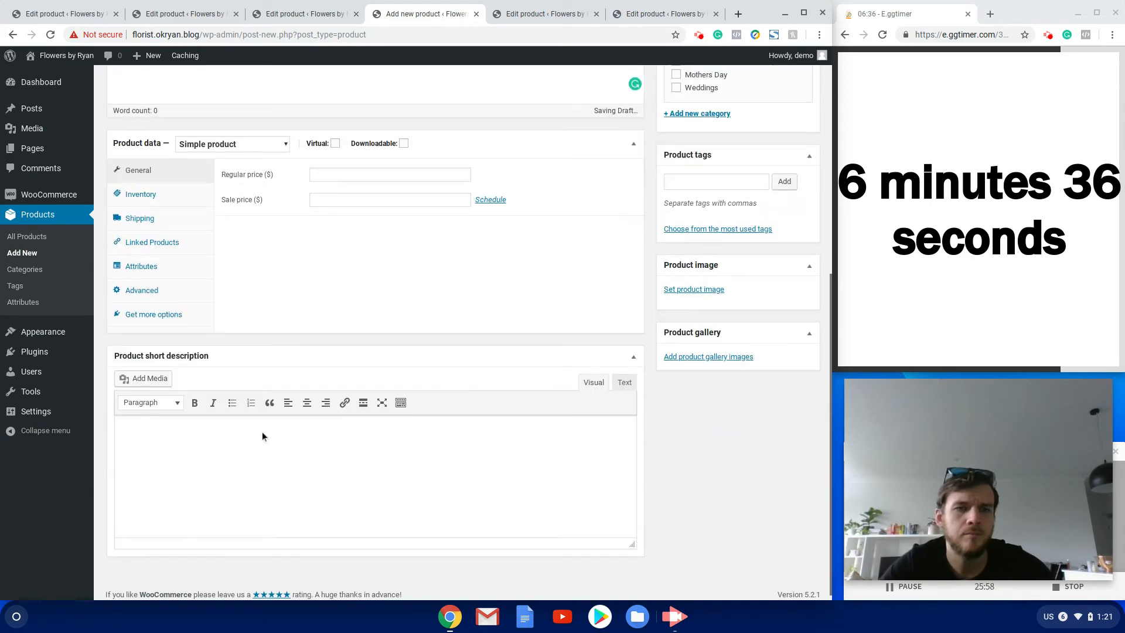
left_click(267, 445)
type("Lorem ipsum dolor sit amet, consectetur adipiscing elit. Integer gravida, odio sit amet sollicitudin iaculis, leo diam blandit leo, id laoreet ipsum ipsum a nibh. Sed vulputate, orci nec pulvinar euismod, nisl urna cursus magna, ac imperdiet dui diam sed enim. Aenean iaculis sollicitudin risus at malesuada. Quisque commodo semper viverra. Pellentesque vitae nulla sed erat vestibulum euismod ullamcorper ut urna. Cras imperdiet elit ligula, eget efficitur ante tempus eu. Pellentesque sed ipsum nisi. Fusce nec sapien at ipsum gravida lacinia ut nec risus. Proin maximus placerat felis, ut sagittis nibh feugiat vel. Nam molestie viverra magna quis tristique. Vivamus eu sapien porta, faucibus est at, interdum metus. Curabitur quis ligula ante. Etiam eget leo a lorem luctus scelerisque. Suspendisse sed fermentum libero. Quisque non magna sed leo cursus volutpat. Aliquam faucibus volutpat mi, ut tristique felis.")
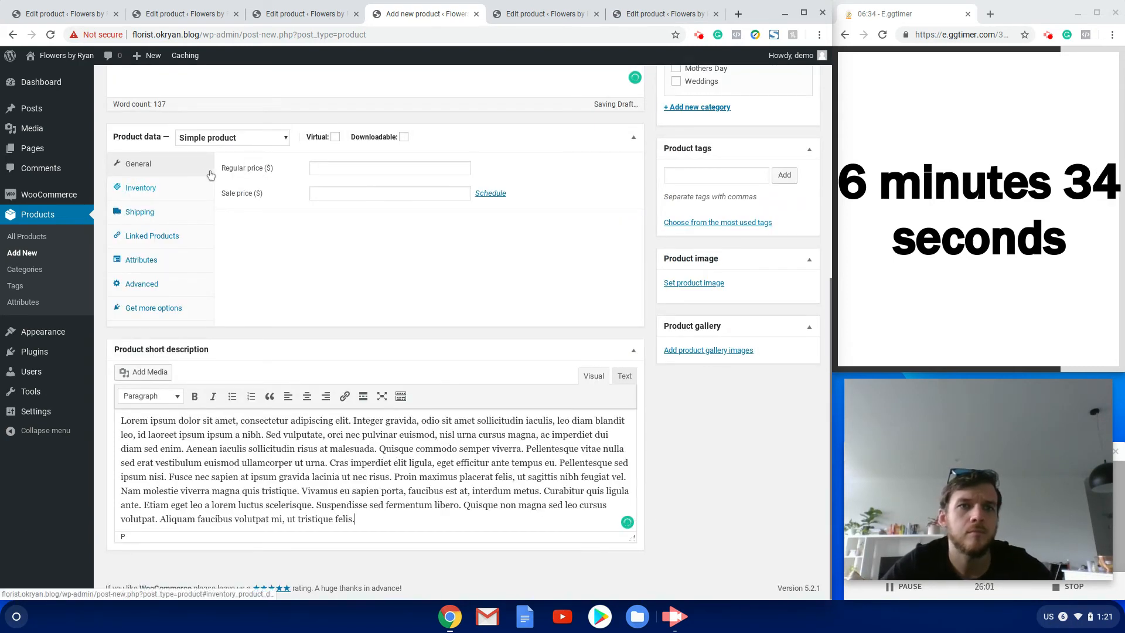
Make Red and Pink Flowers a grouped product and link Red and Pink as its first grouped product.
left_click(253, 140)
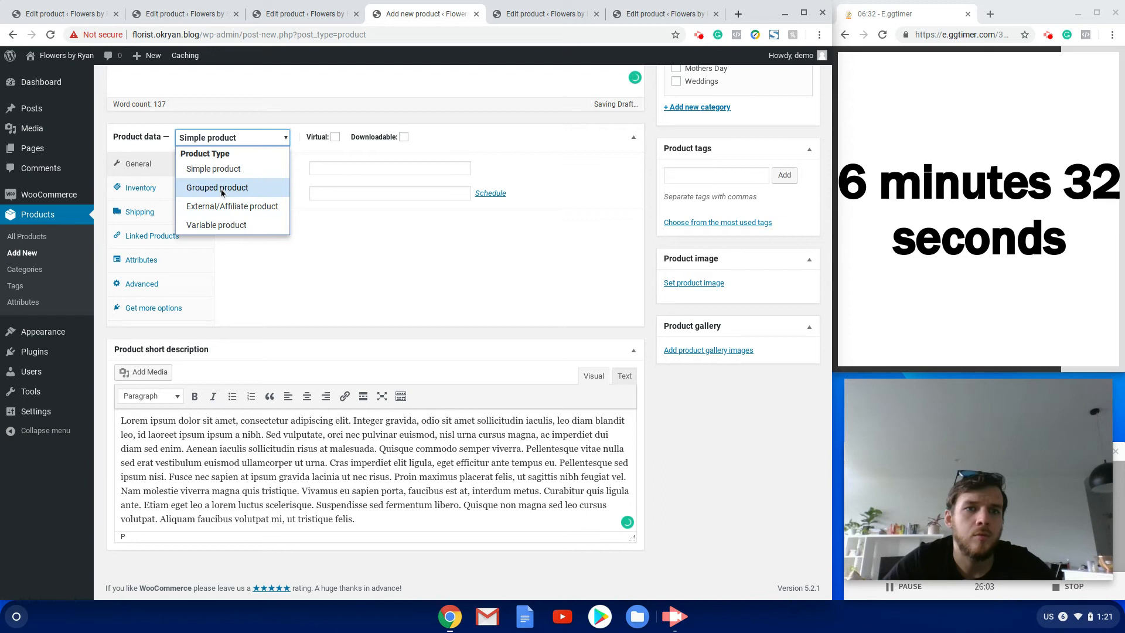
left_click(227, 187)
left_click(170, 237)
left_click(330, 217)
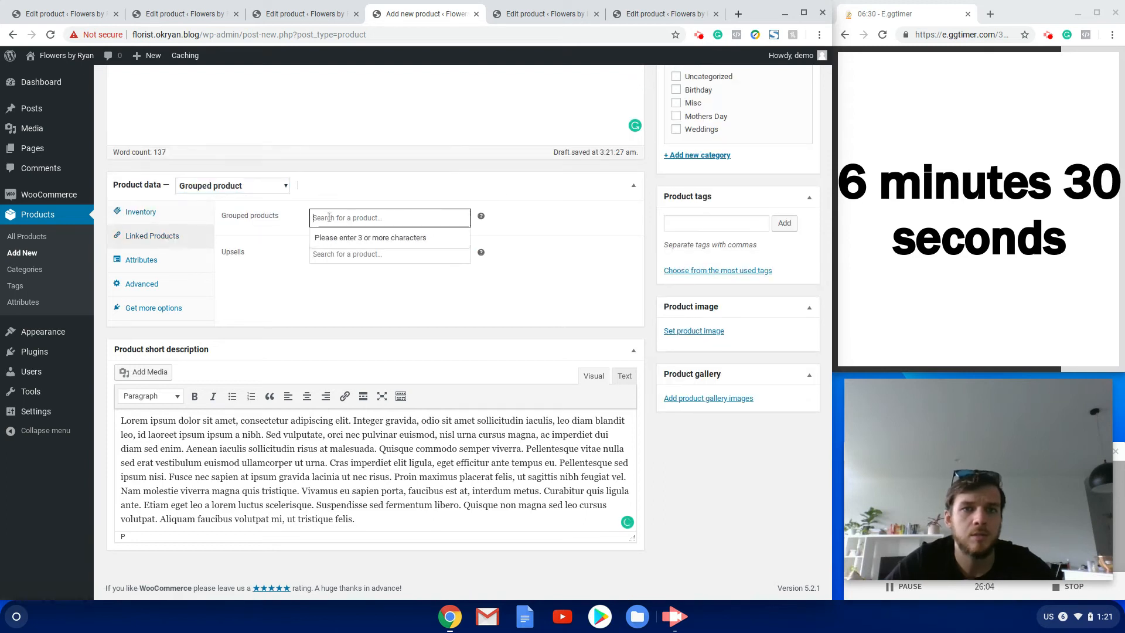
type("red and pink")
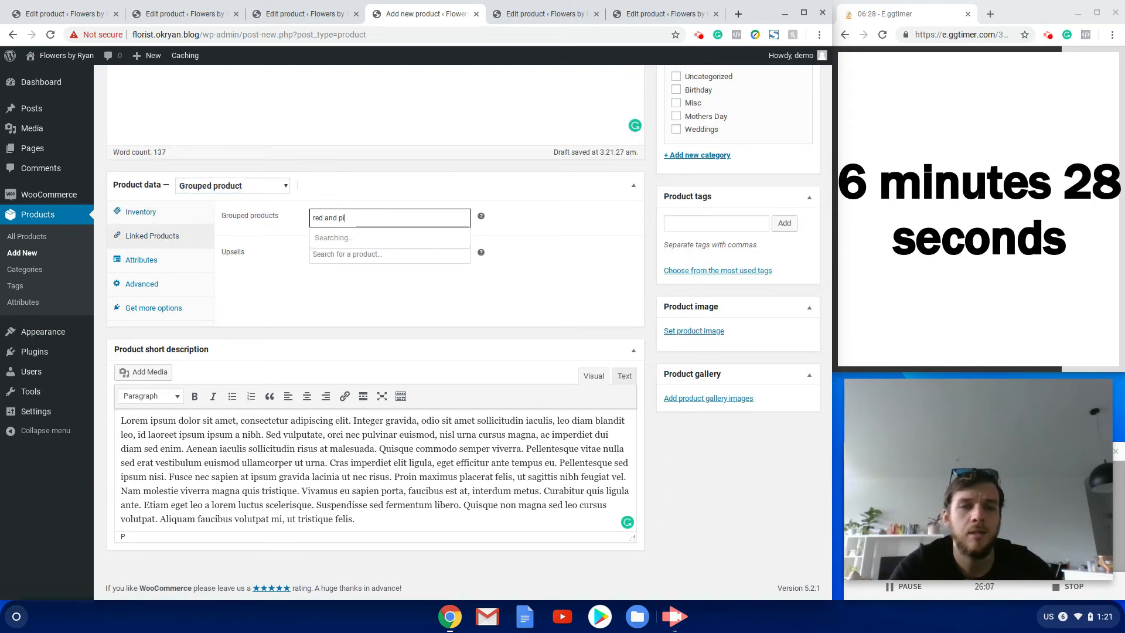
left_click(369, 240)
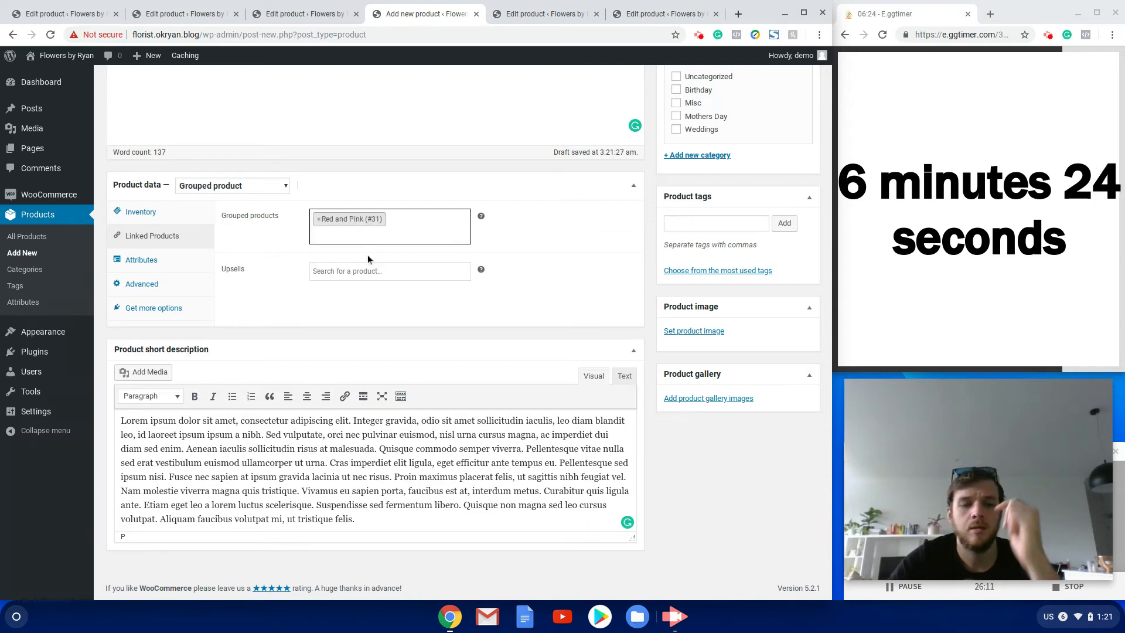
Add Champagne and Chocolate Box to the grouped products of Red and Pink Flowers.
type("cham")
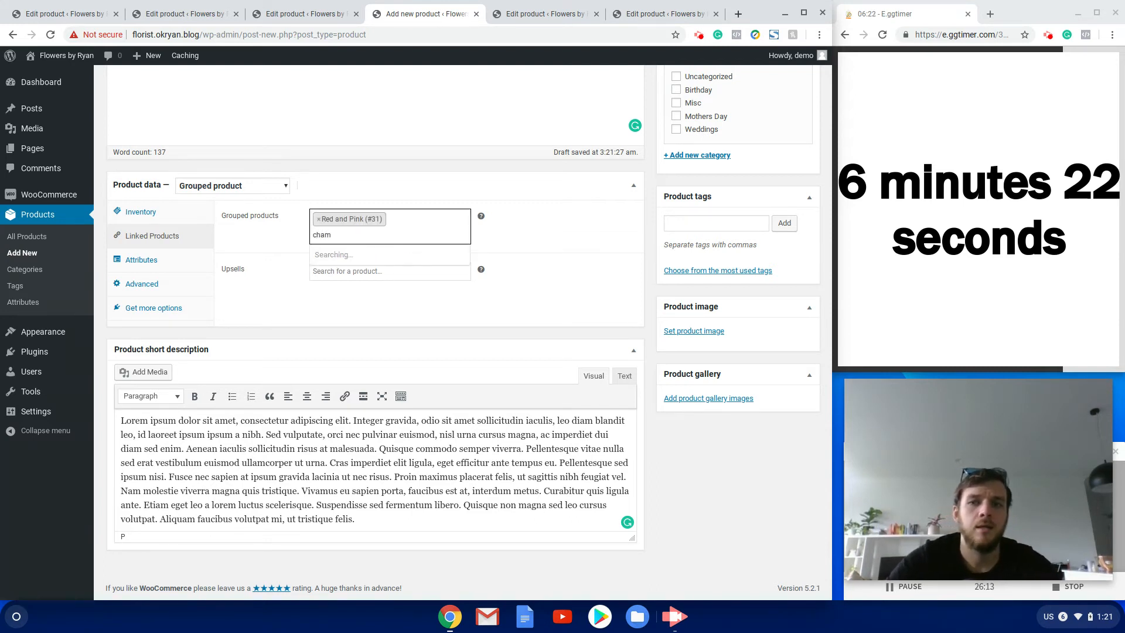
left_click(357, 256)
type("chco")
key("BackSpace")
key("BackSpace")
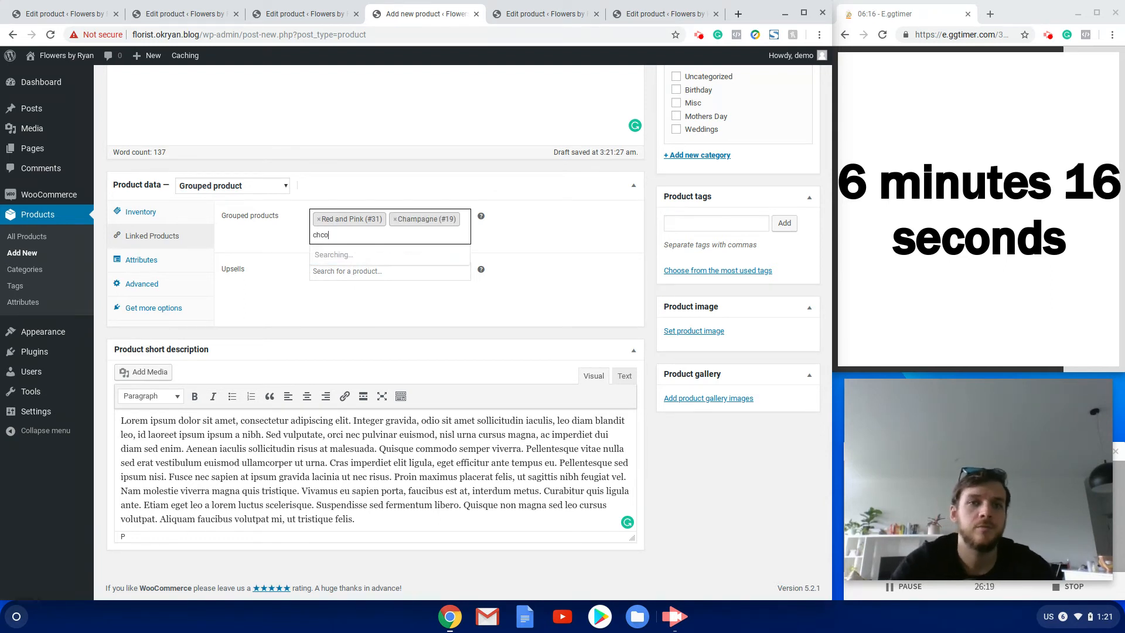
type("oc")
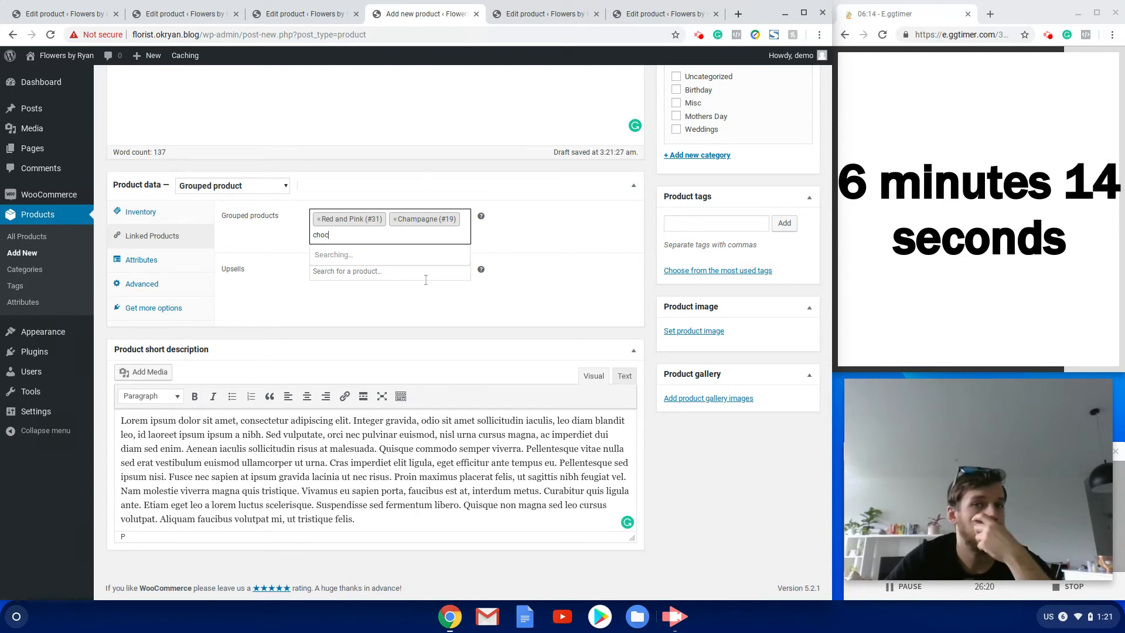
left_click(361, 262)
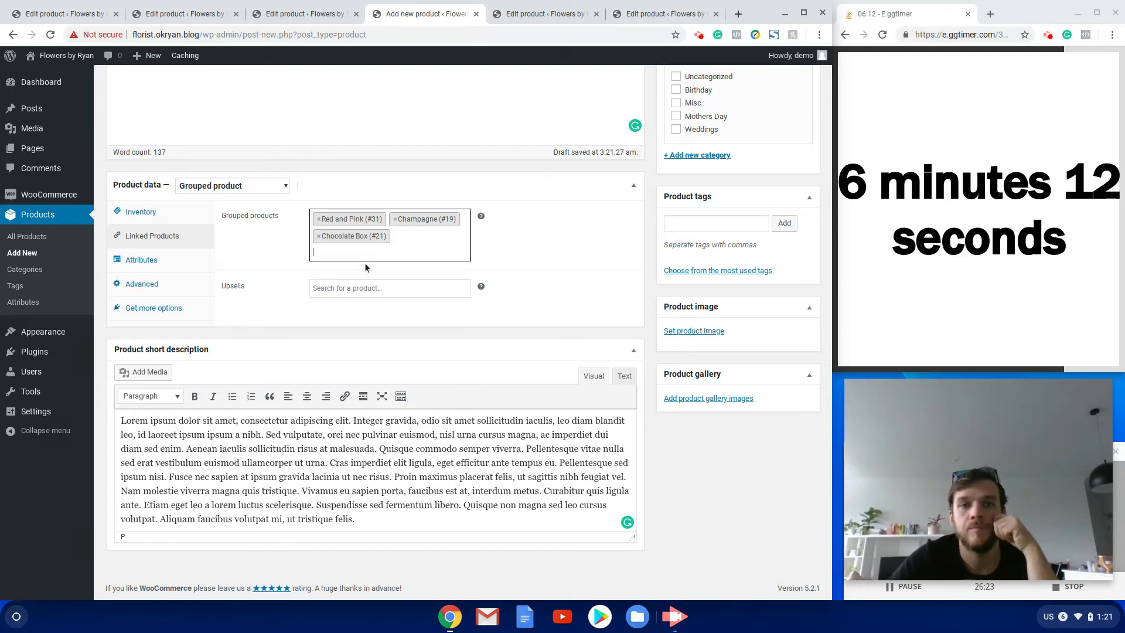
Set the hand-held red and pink bouquet photo from the media library as the product image of Red and Pink Flowers.
left_click(694, 332)
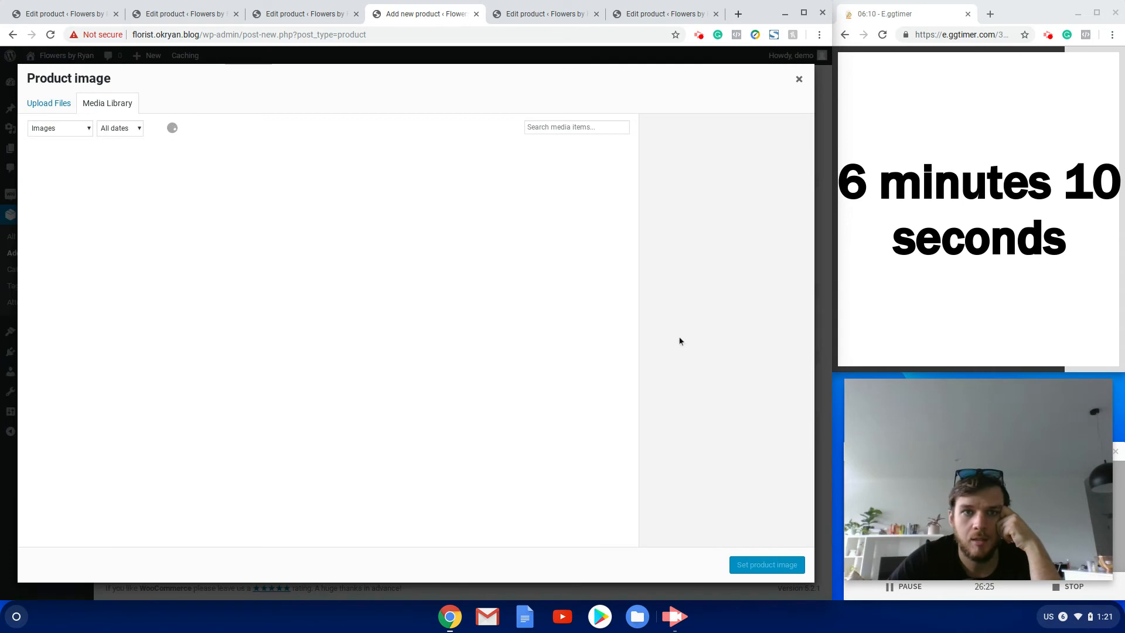
left_click(558, 184)
left_click(767, 564)
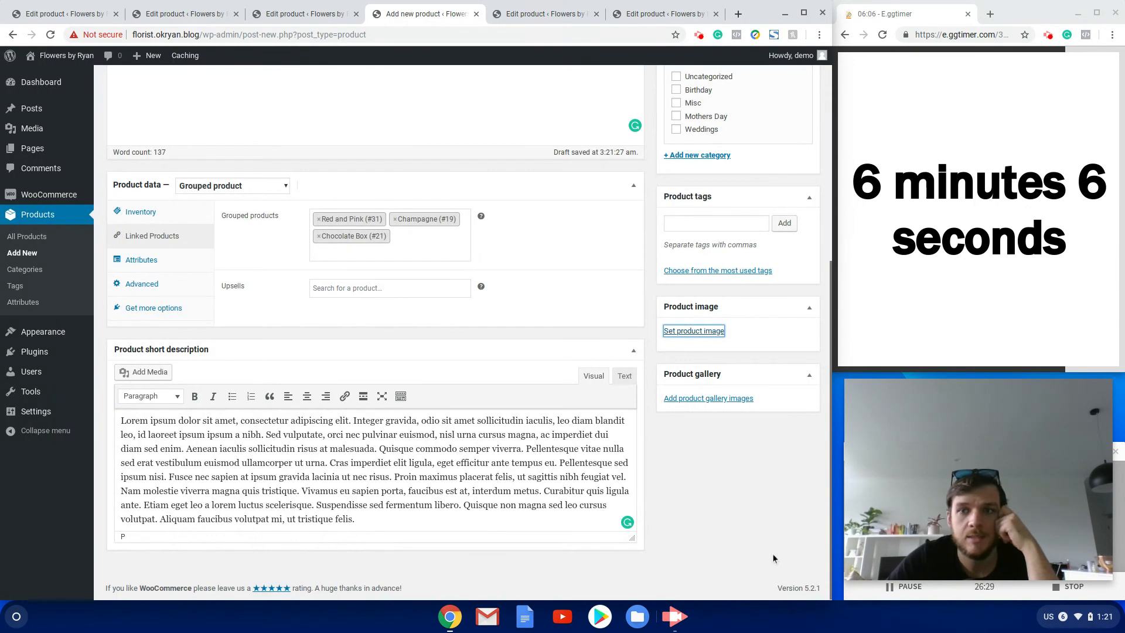
Assign Red and Pink Flowers to the Birthday, Mothers Day and Weddings categories and publish it.
scroll(732, 277, "up", 5)
left_click(677, 478)
left_click(677, 464)
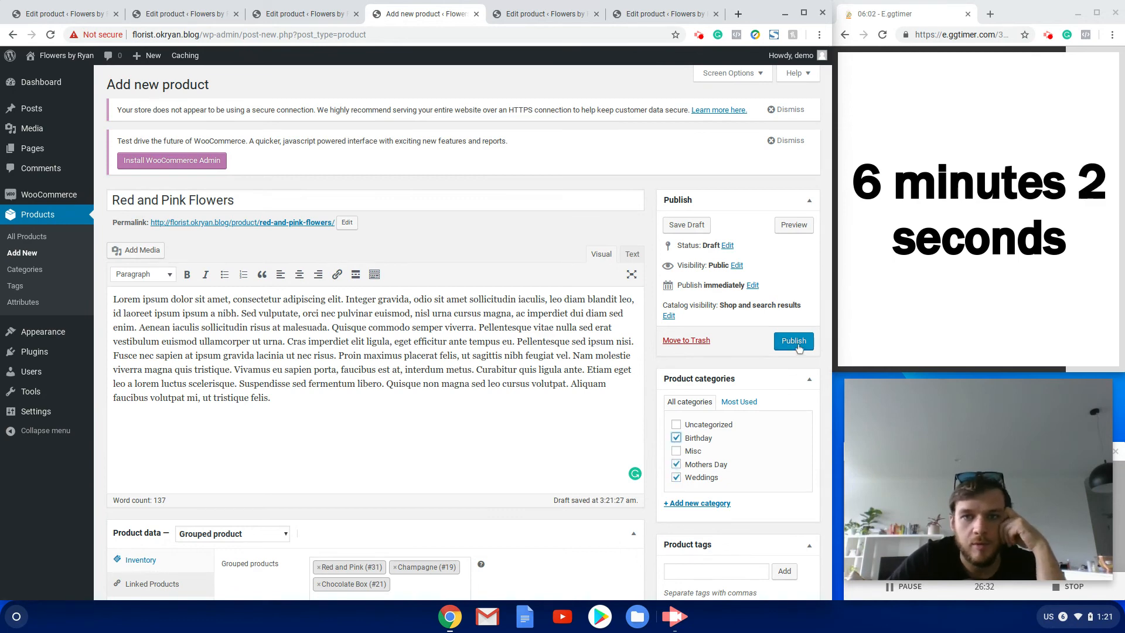
scroll(522, 405, "down", 7)
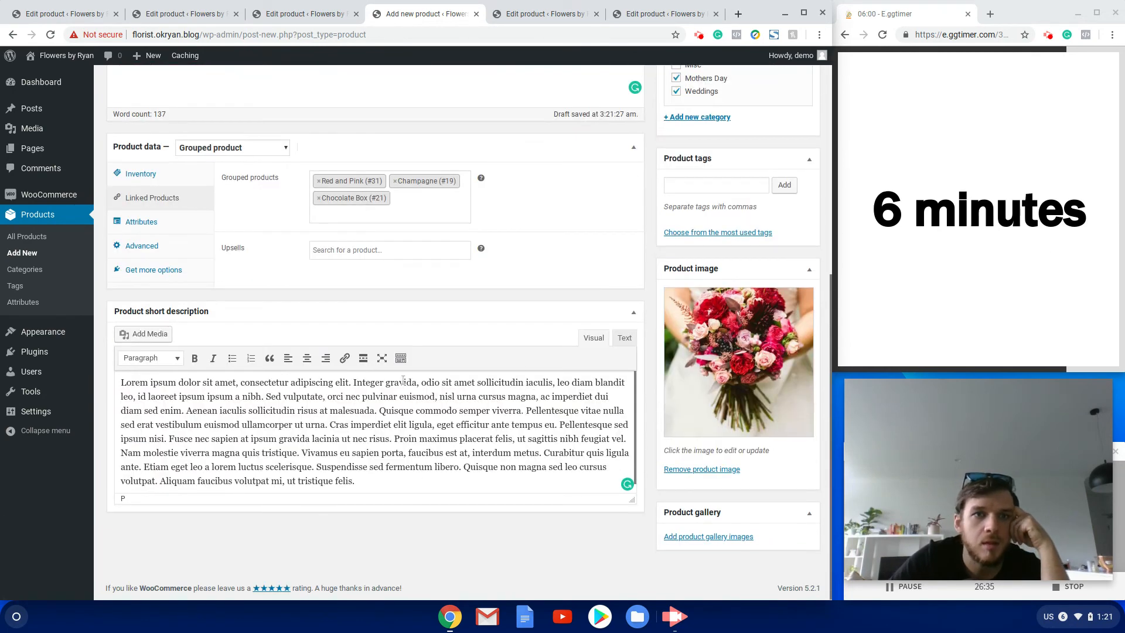
scroll(765, 279, "up", 6)
left_click(786, 260)
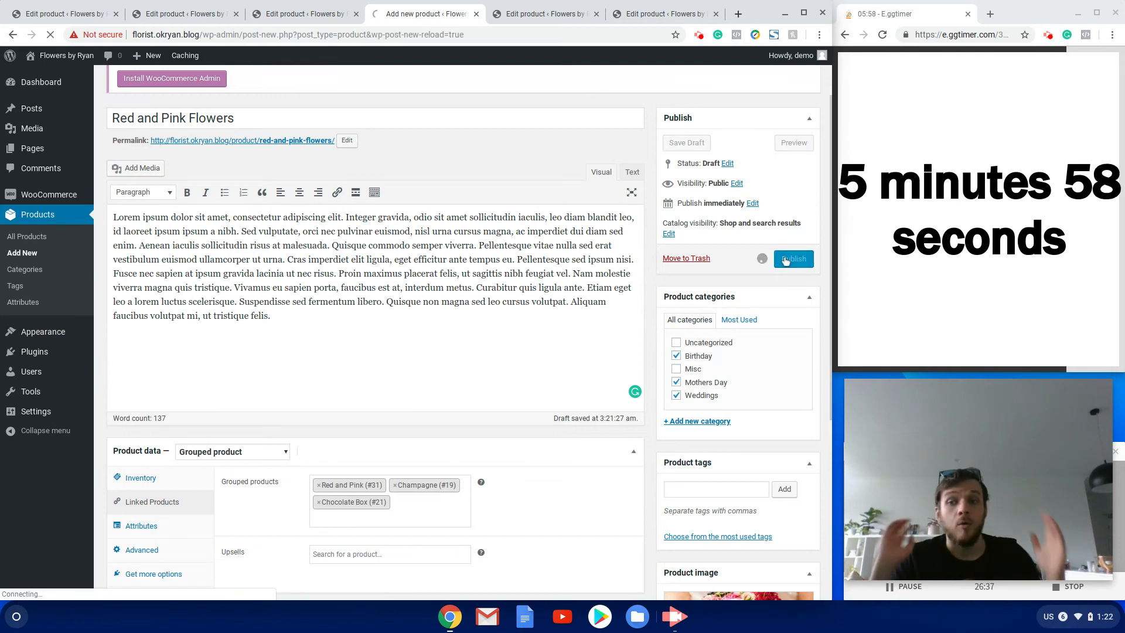
Start a new site page from the Blue Flowers product's edit page.
left_click(537, 8)
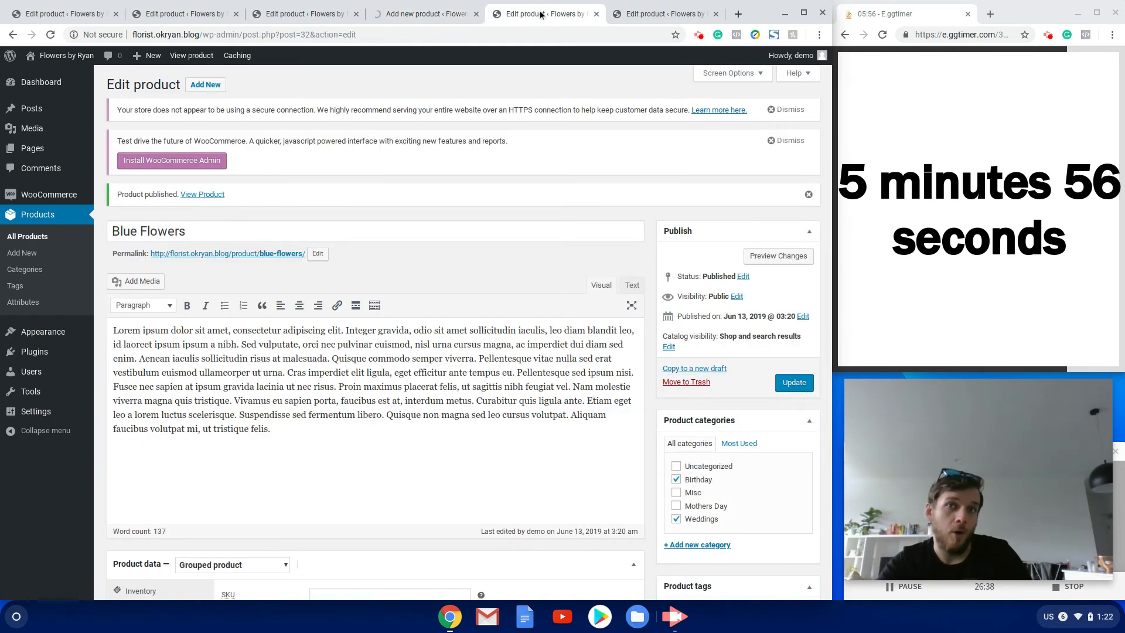
mouse_move(30, 149)
left_click(123, 167)
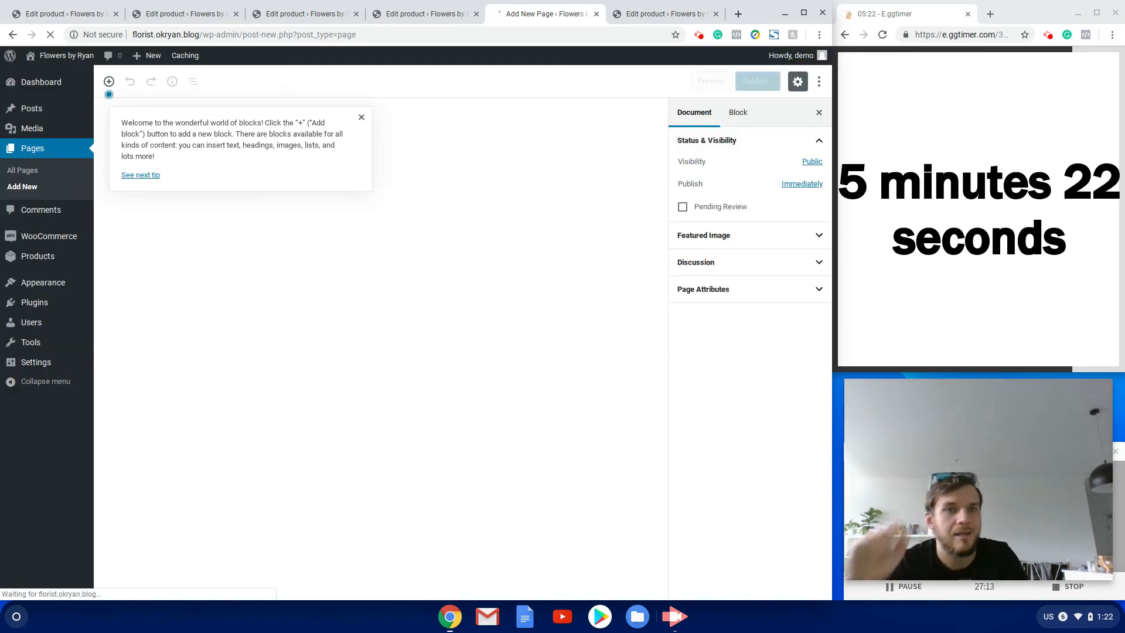
Title the page "Flowers by Ryan" and add the paragraph "Check out our guide on the best flowers for your wedding".
left_click(361, 117)
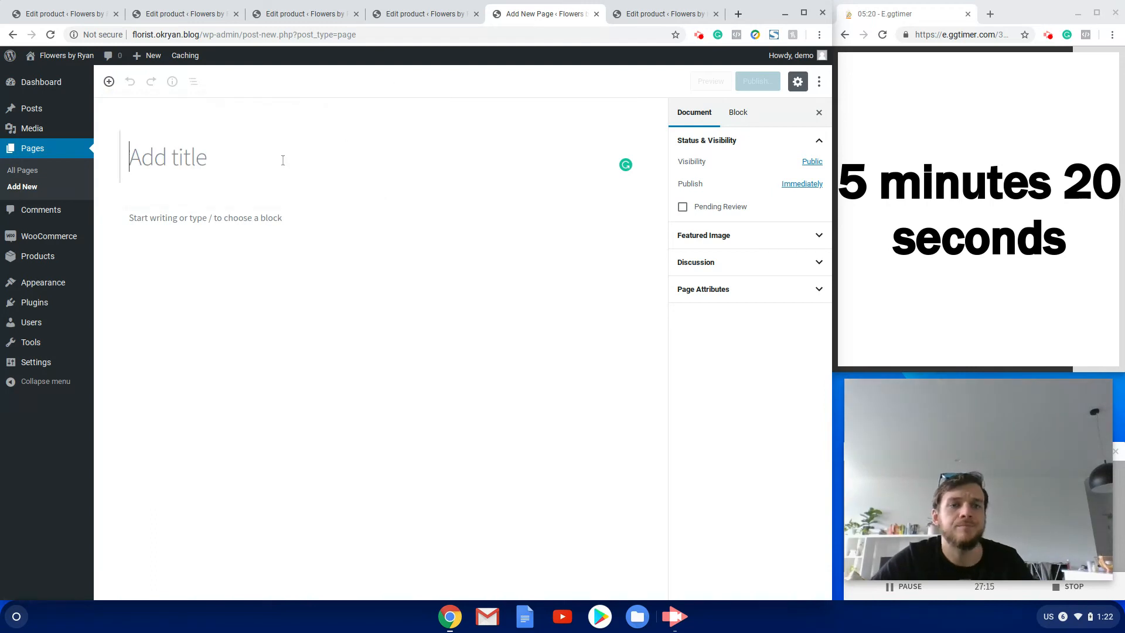
type("Flowers")
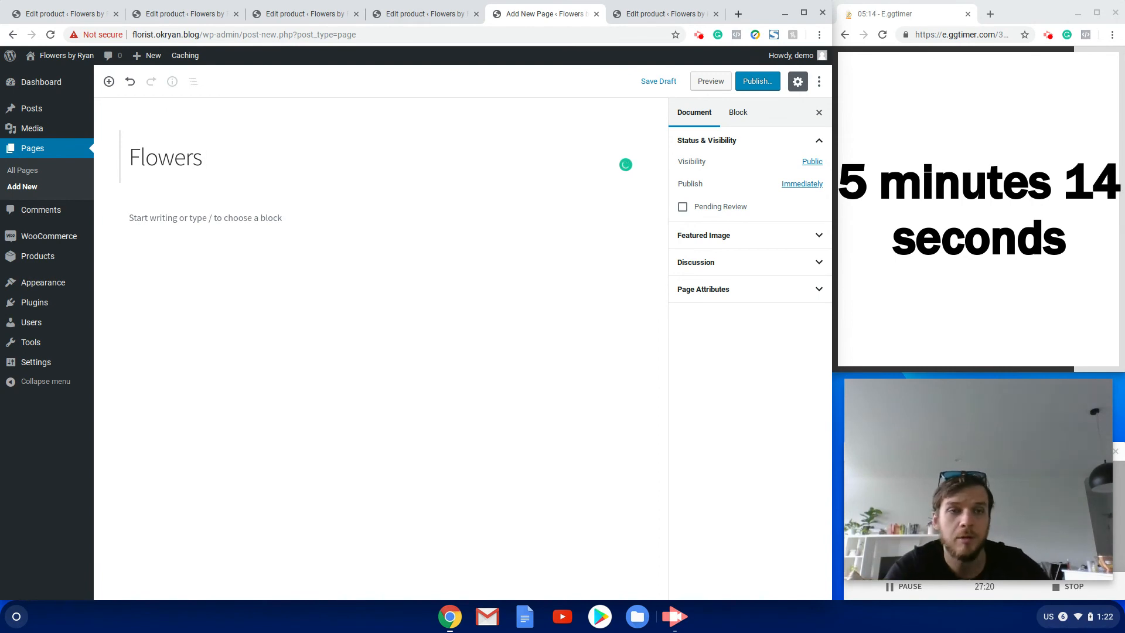
type("y ")
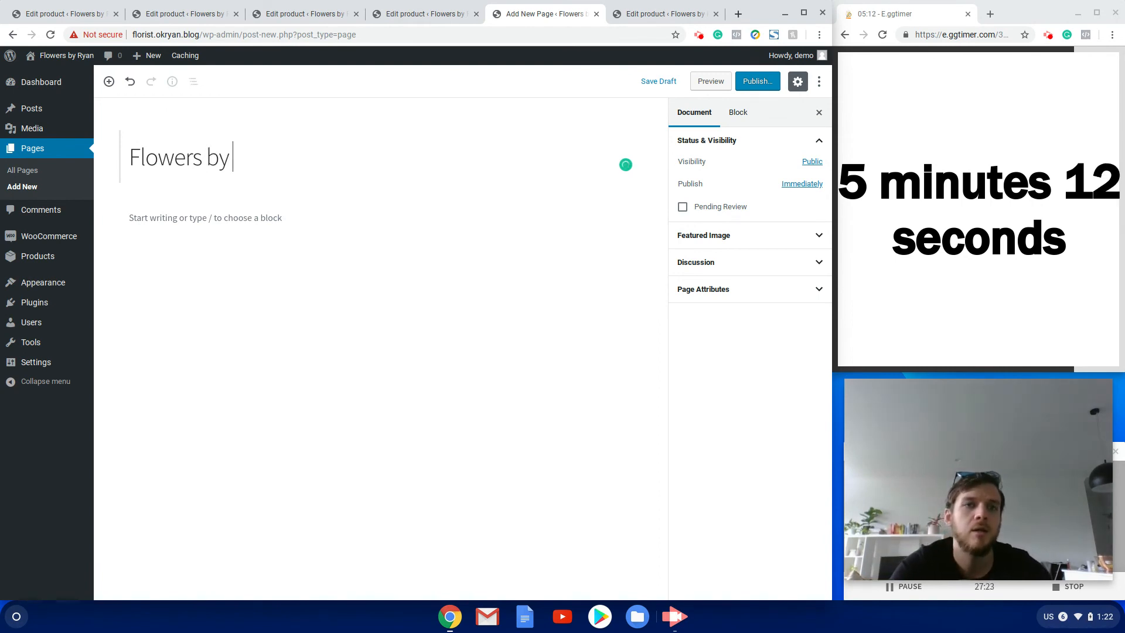
type("Ryan")
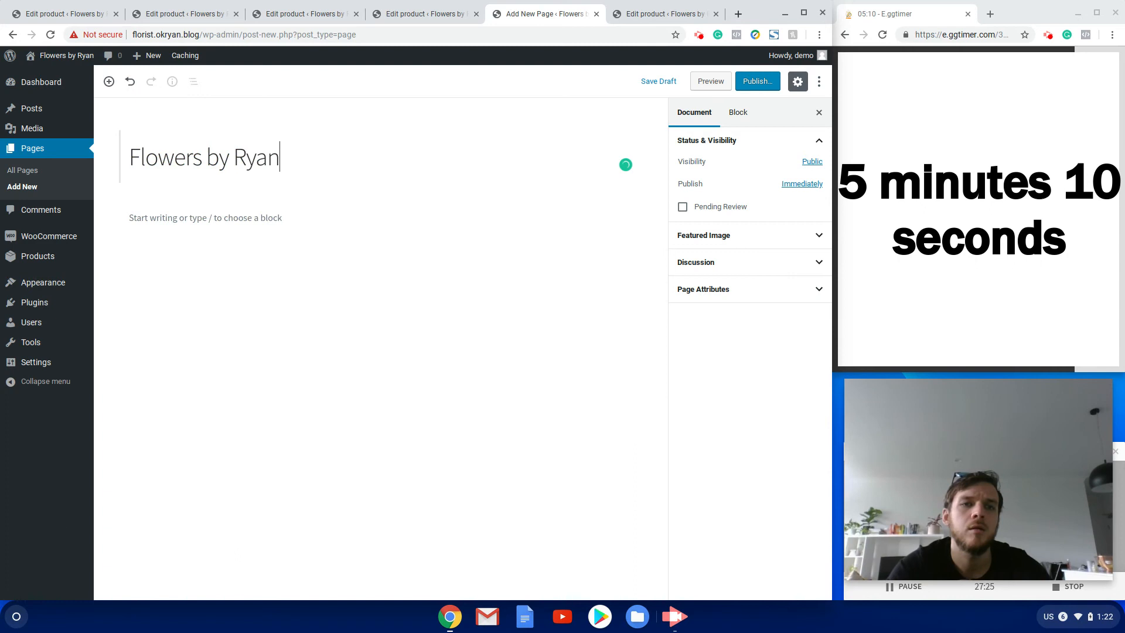
key("Return")
type("Check out our gu")
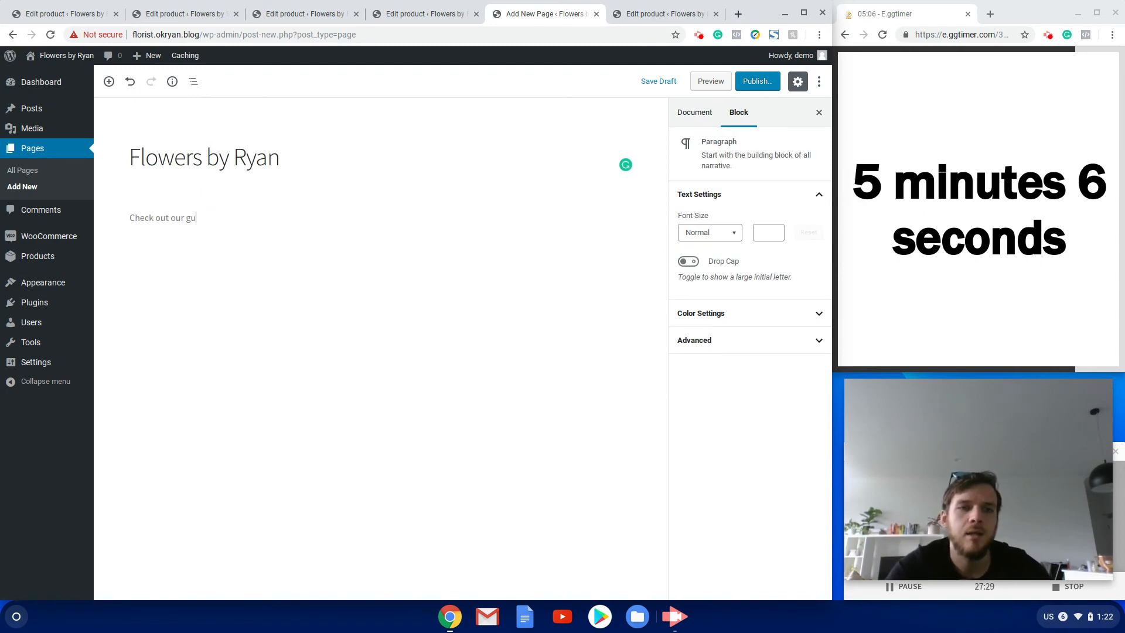
type("ide on the best flowers for your wedding")
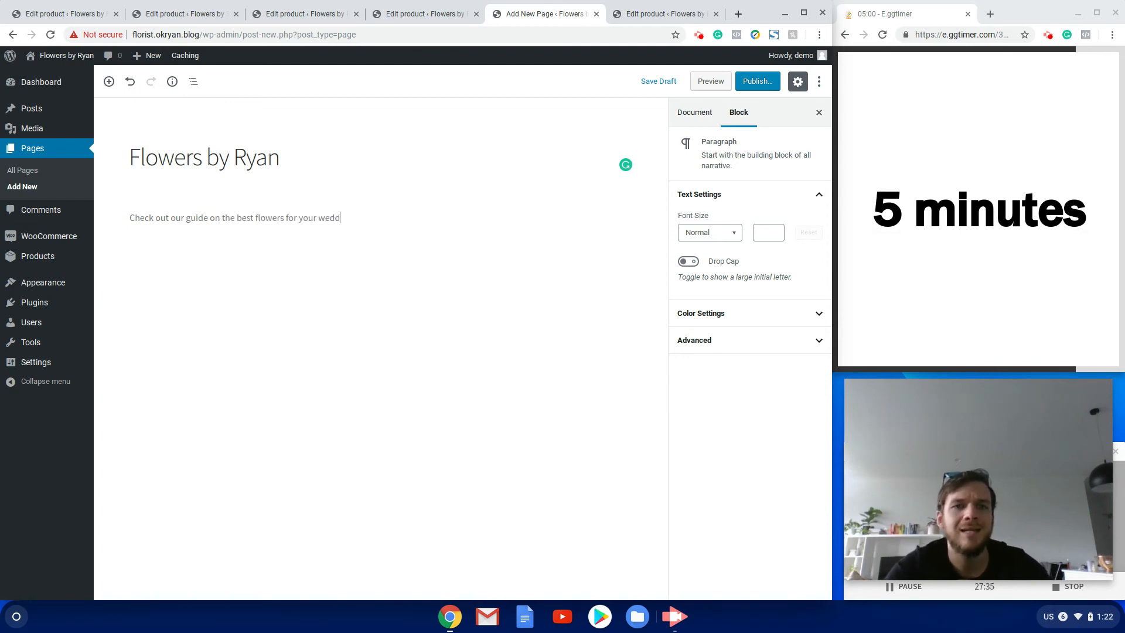
Add a "Wedding Guide" button linking to okryan.blog/go below the paragraph and publish the page.
left_click(109, 82)
type("button")
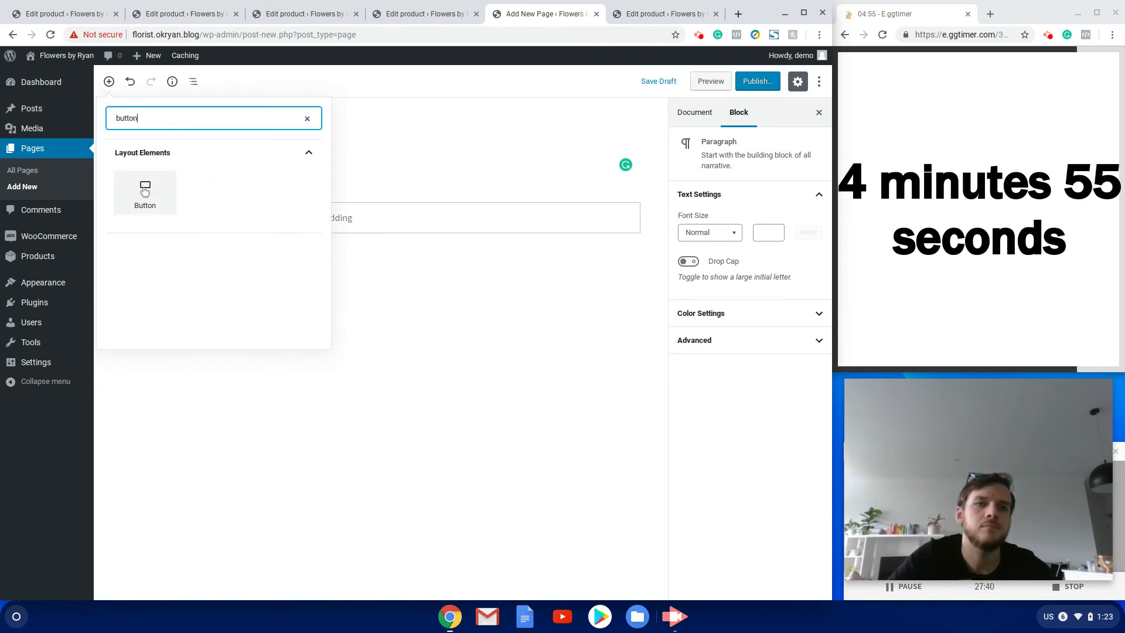
left_click(144, 194)
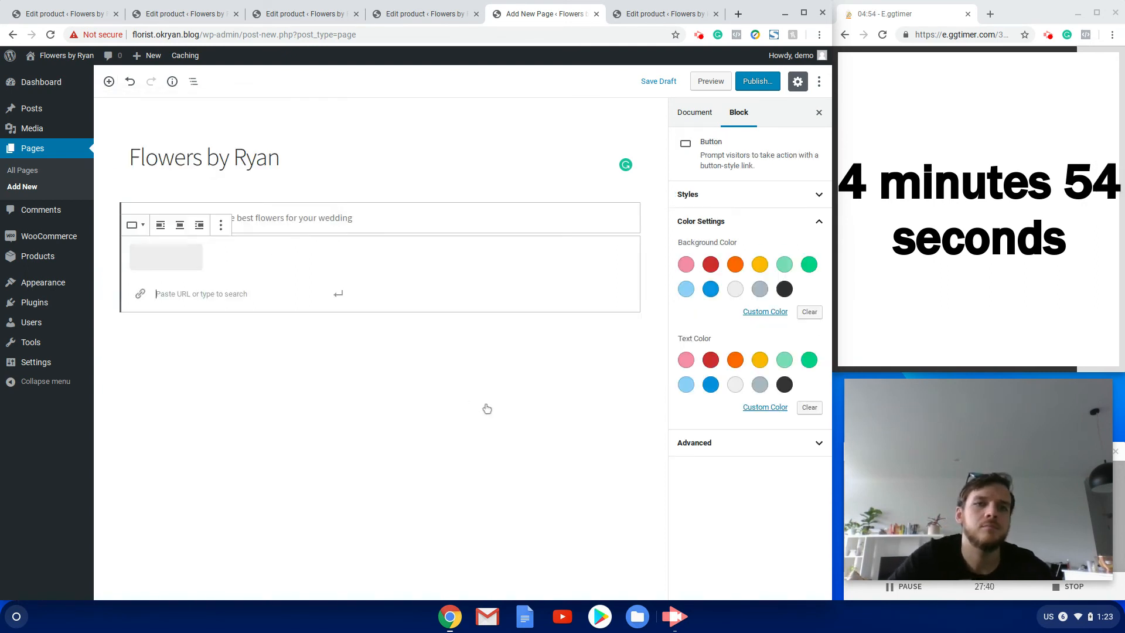
type("okryabn")
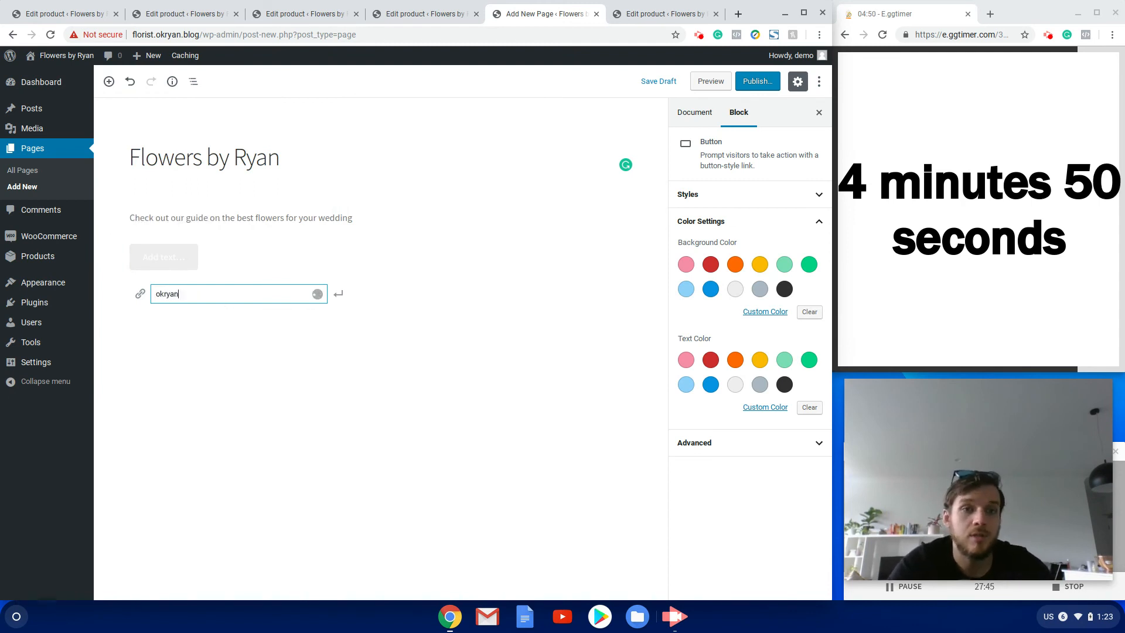
type(".blog/go")
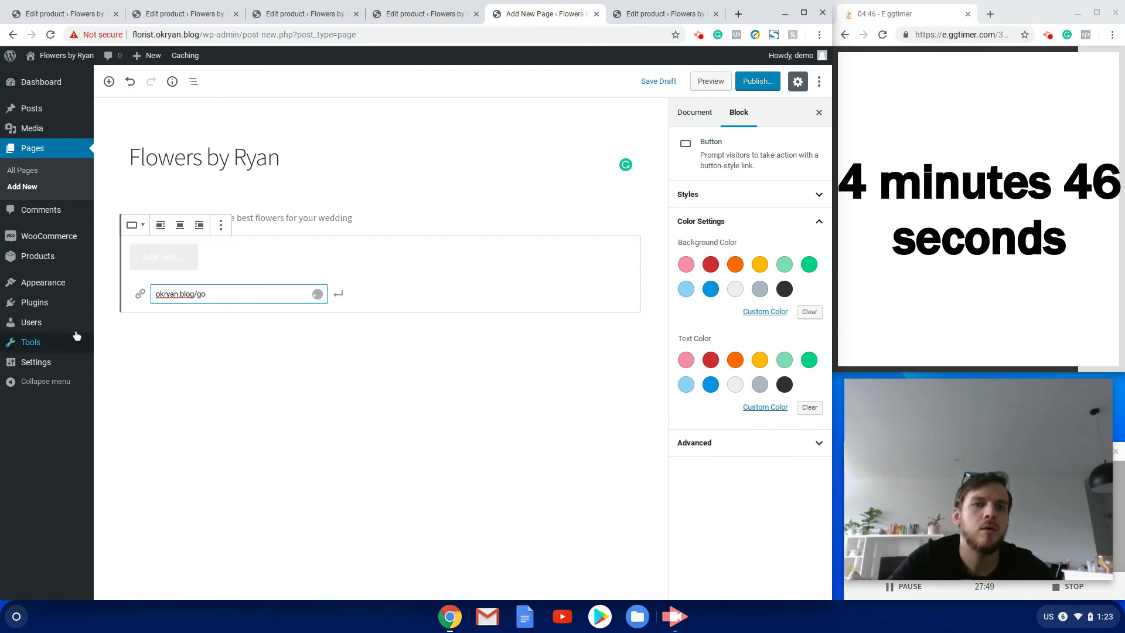
left_click(164, 258)
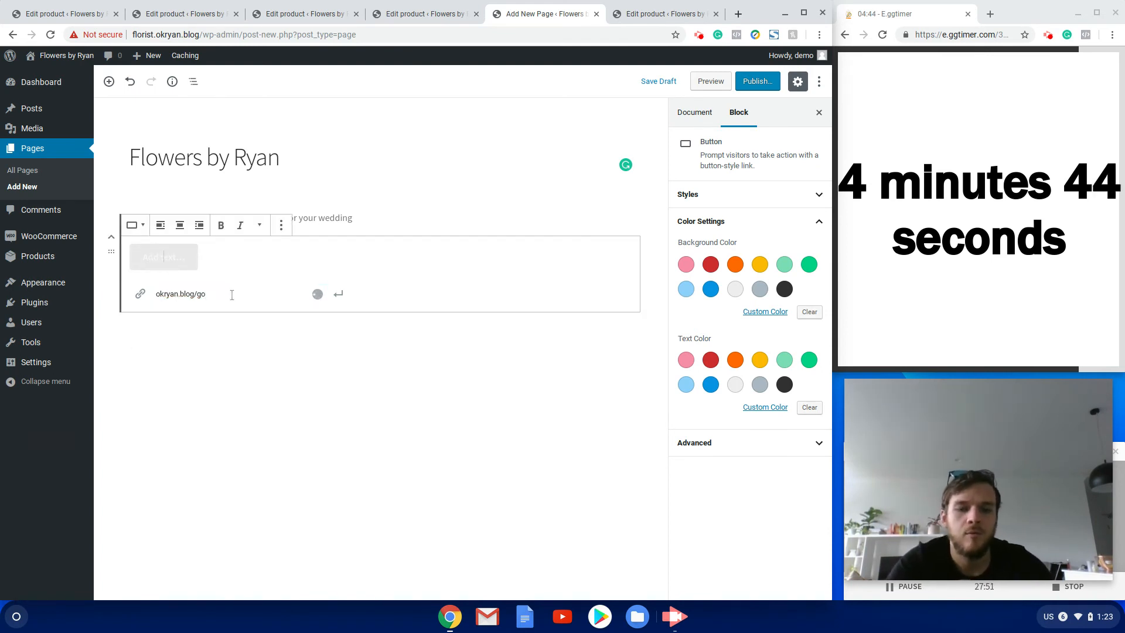
type("Wedding Guide")
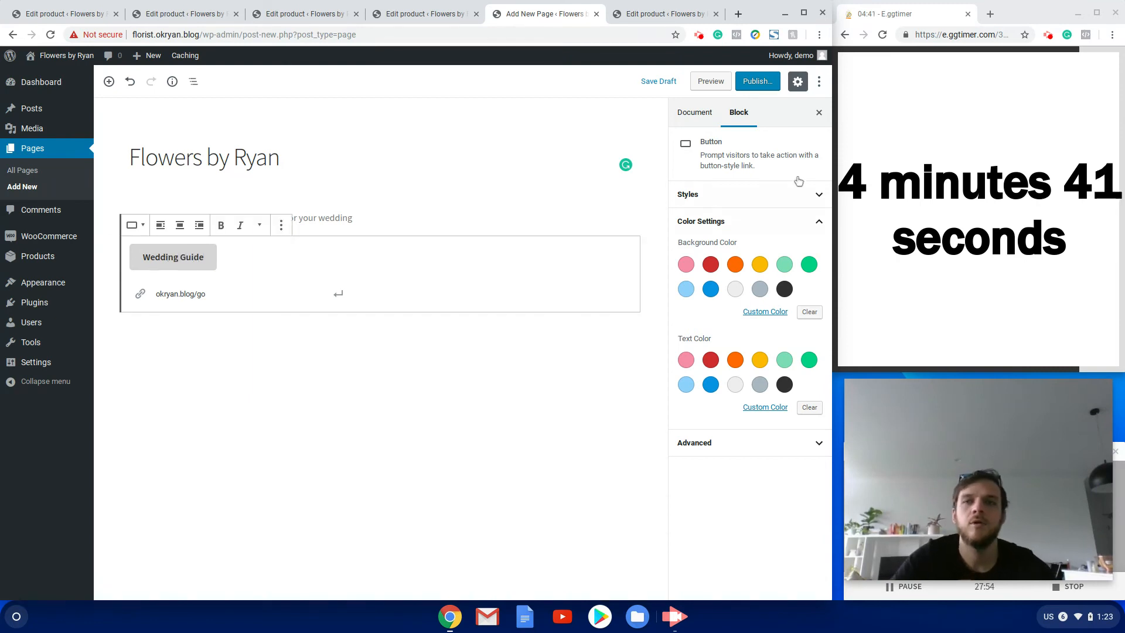
left_click(757, 81)
left_click(751, 81)
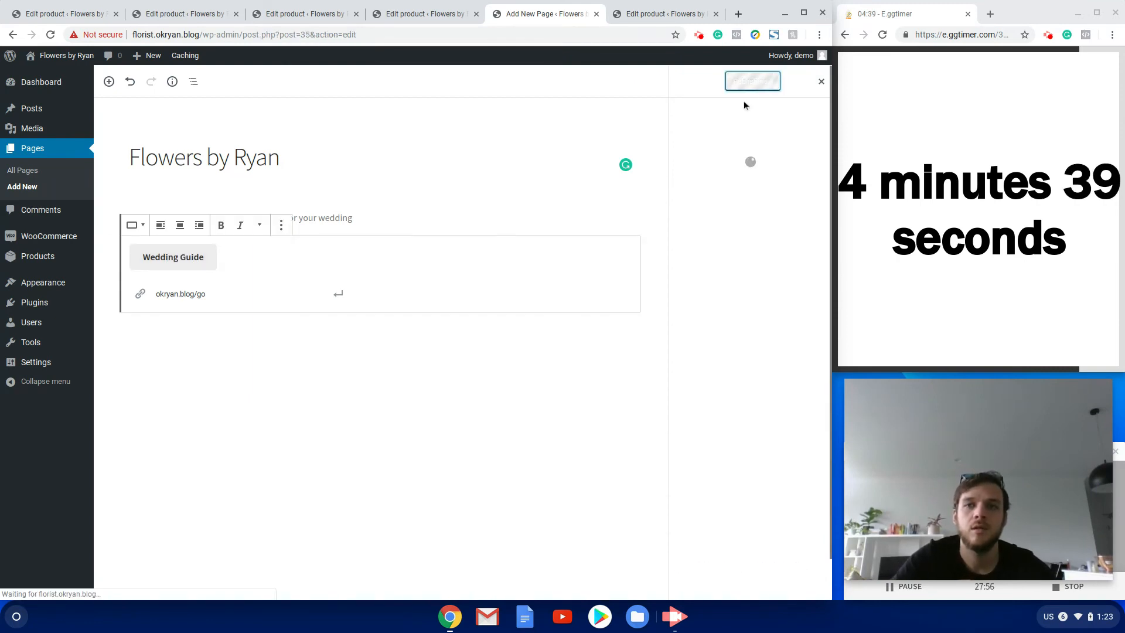
From the Red Flowers product's edit page, open the theme customizer, set the static page Flowers by Ryan as homepage and publish it.
left_click(683, 18)
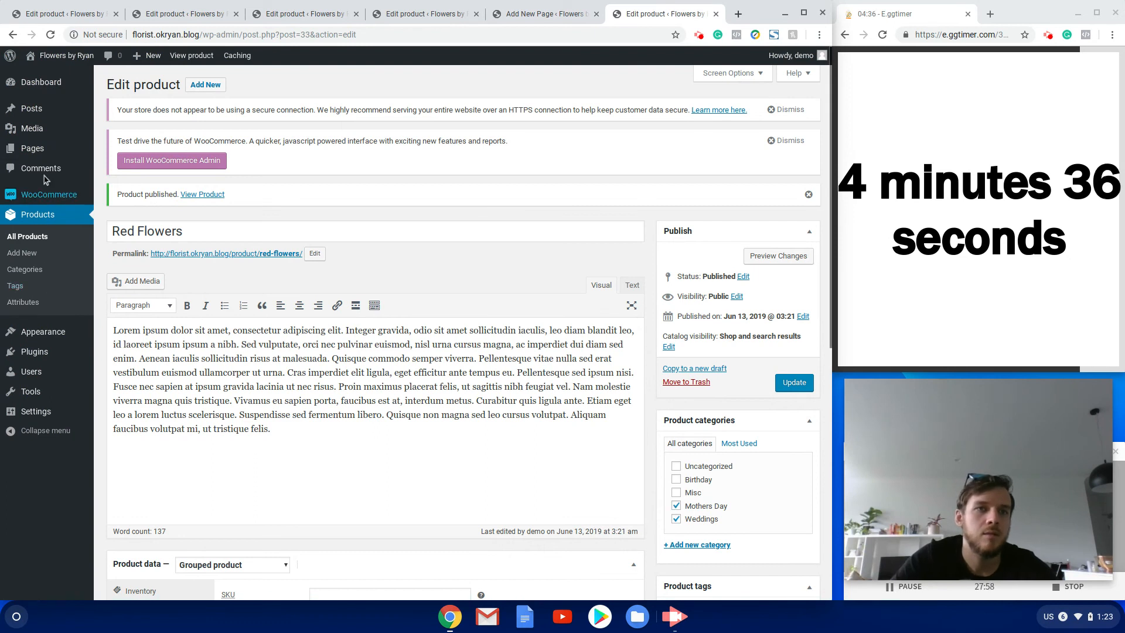
mouse_move(47, 332)
left_click(119, 350)
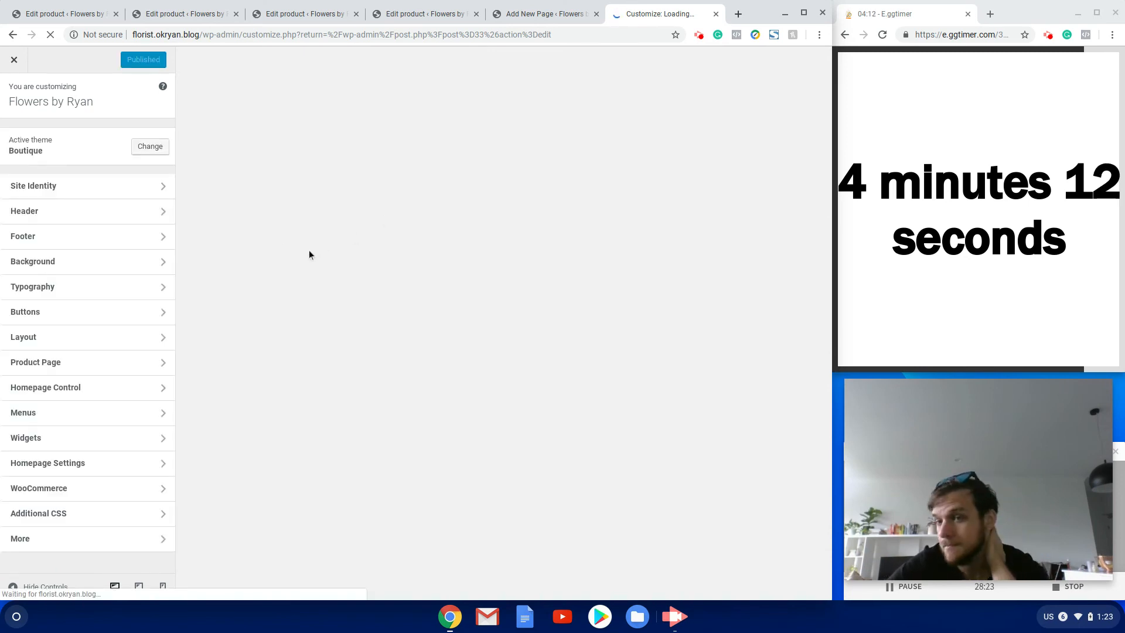
left_click(74, 467)
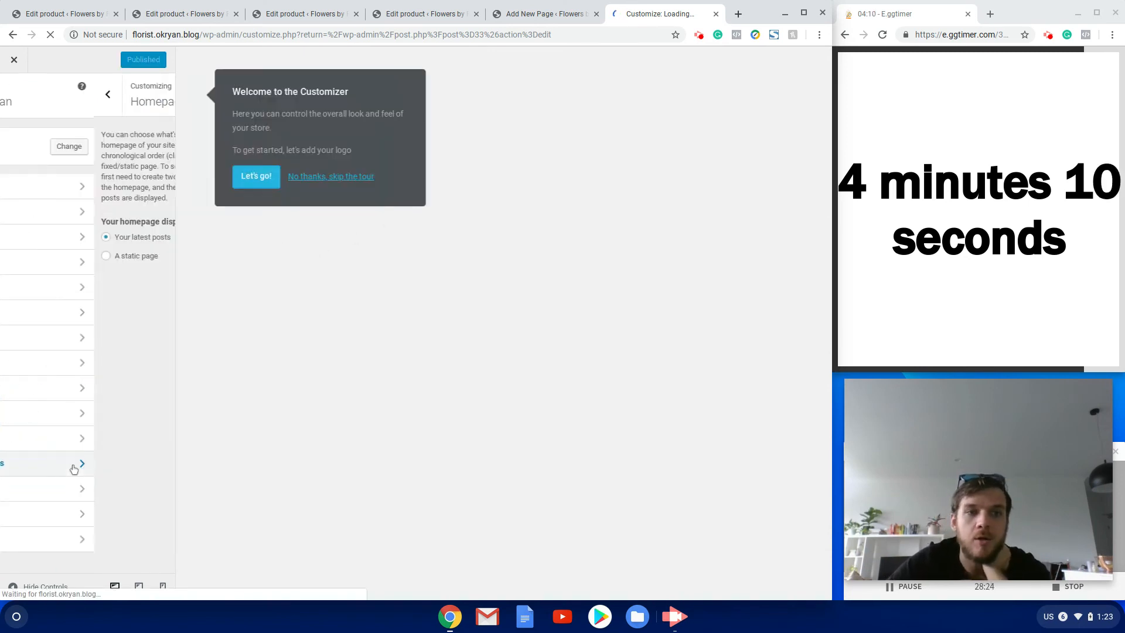
left_click(31, 256)
left_click(46, 304)
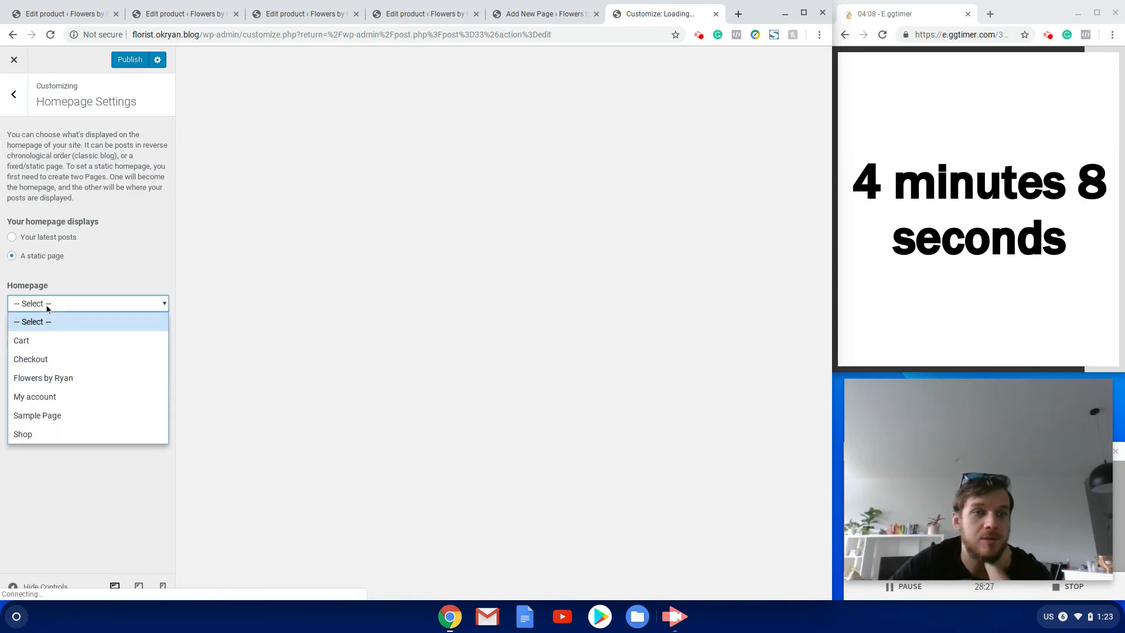
left_click(72, 376)
left_click(129, 60)
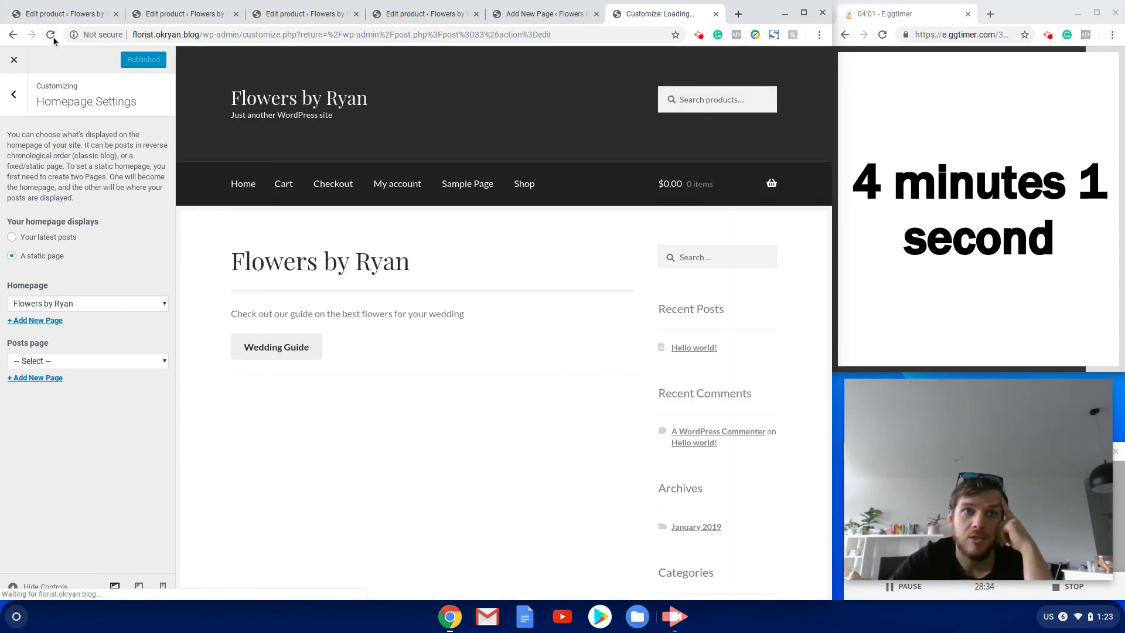
Reload the customizer and close the product and page editing tabs.
left_click(52, 36)
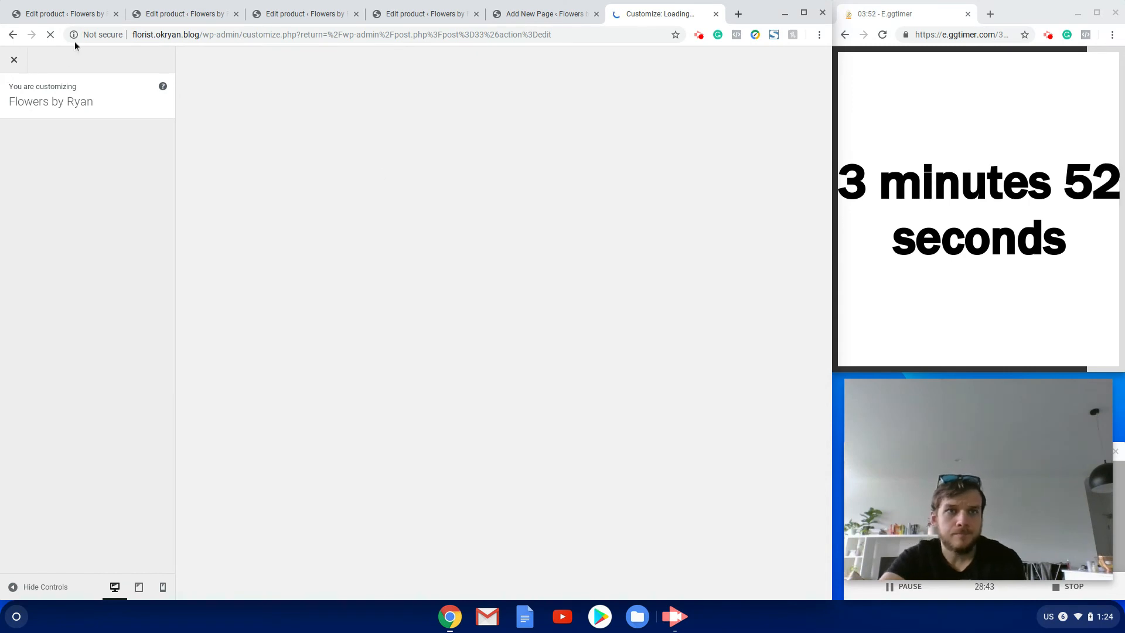
left_click(116, 15)
left_click(116, 14)
left_click(116, 15)
left_click(116, 14)
left_click(116, 15)
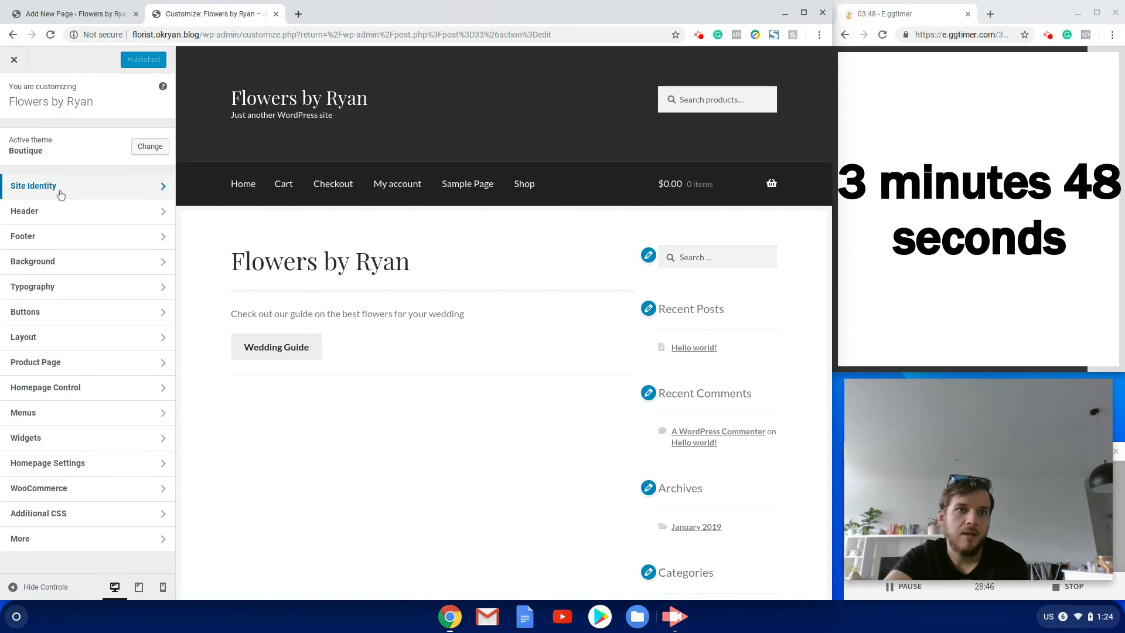
Set the "Flowers by Ryan" text image from the media library as the site logo without cropping it.
left_click(58, 186)
left_click(58, 157)
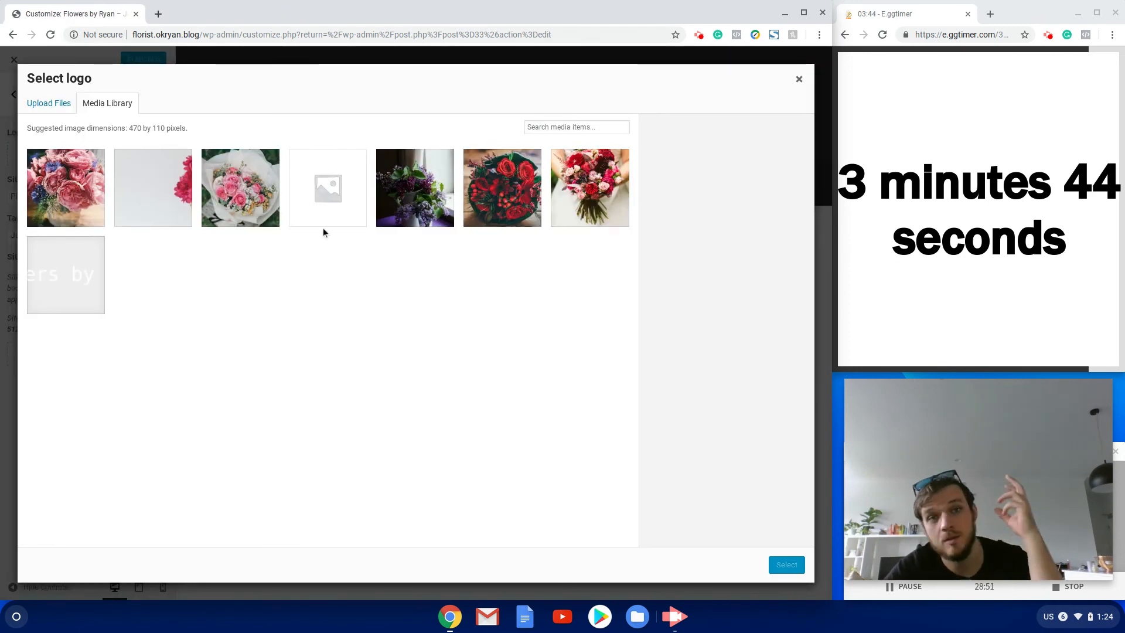
left_click(86, 303)
left_click(776, 566)
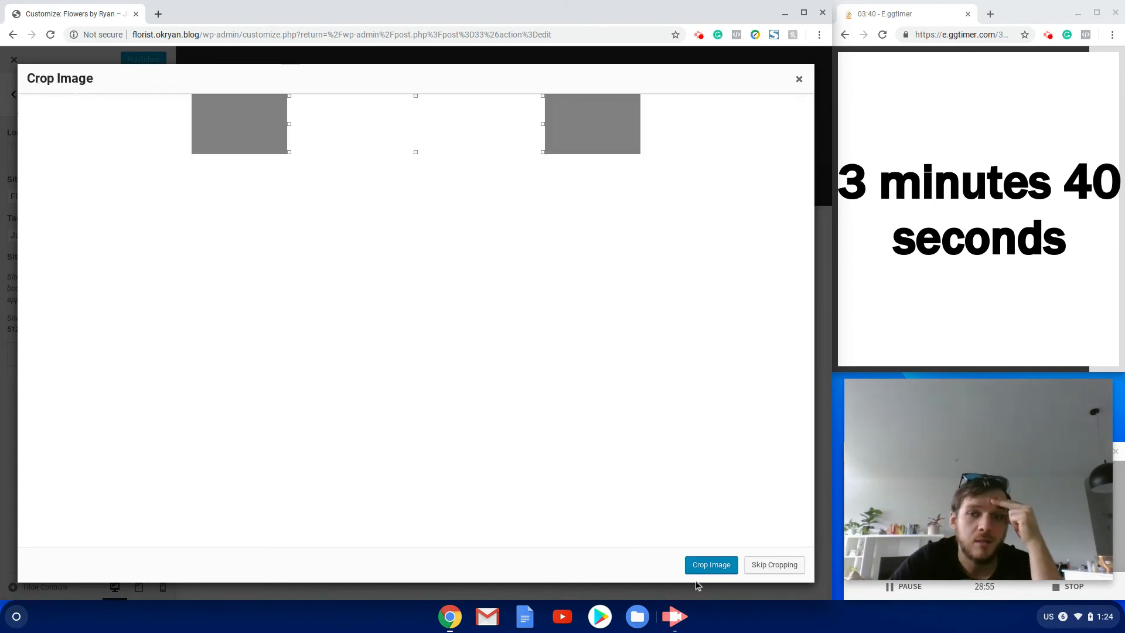
left_click(788, 569)
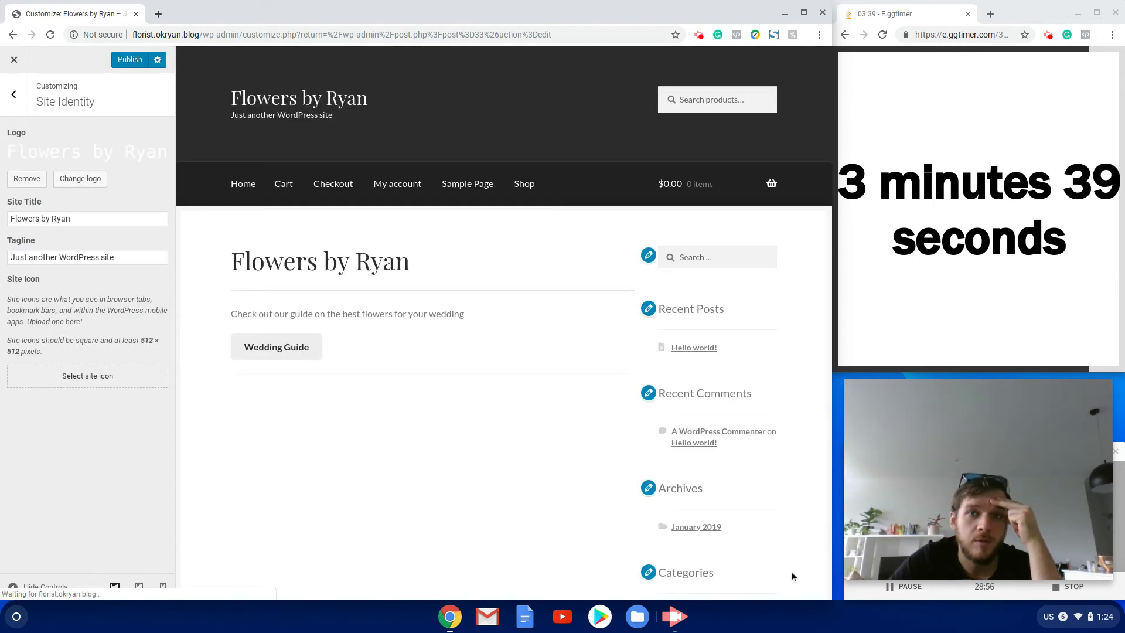
Set the header background color to the dark purple #600f75.
left_click(17, 103)
left_click(75, 214)
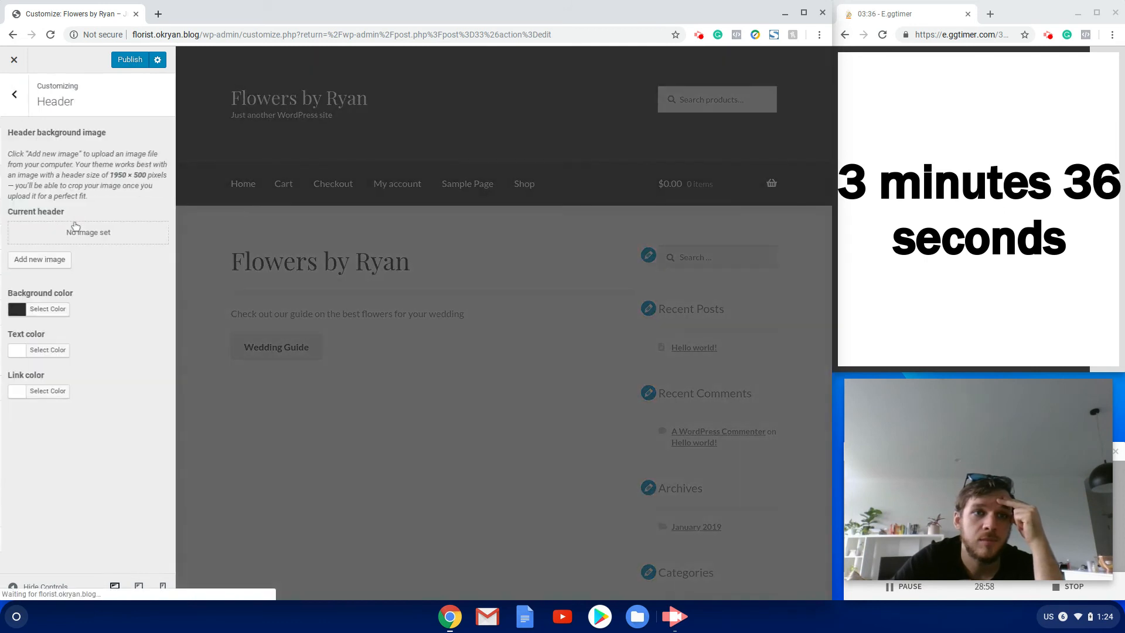
left_click(46, 308)
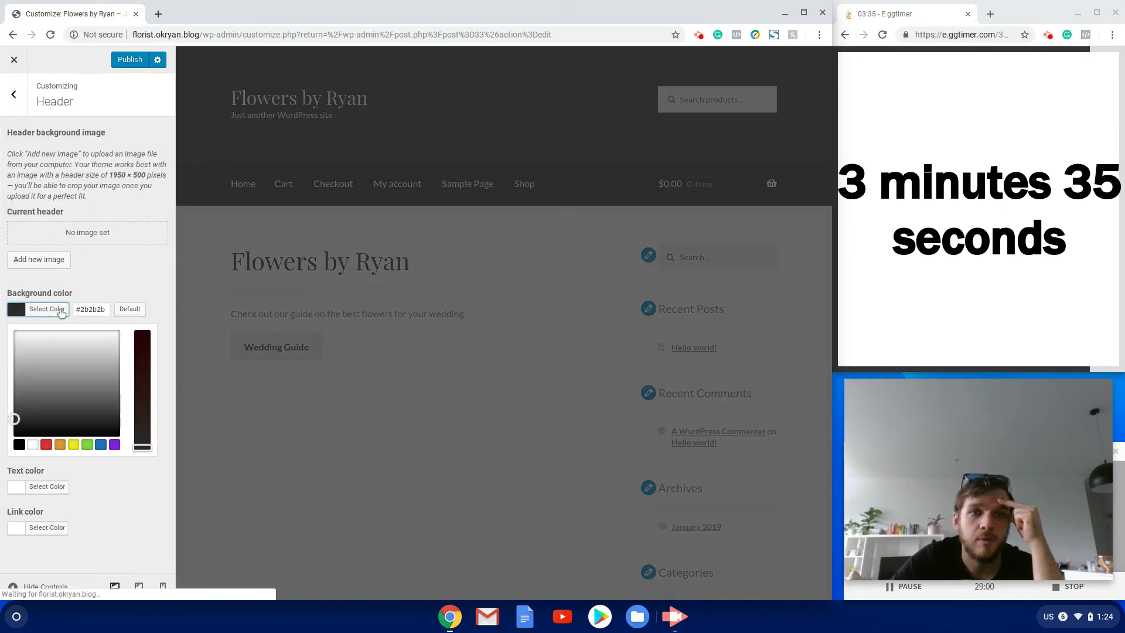
left_click(46, 445)
left_click(114, 445)
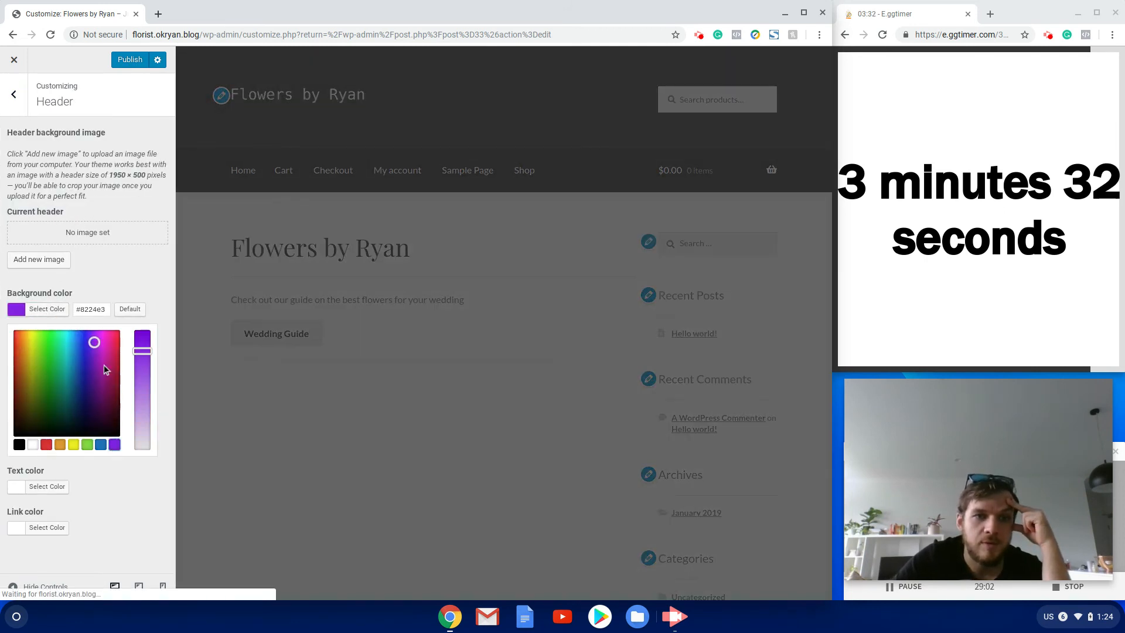
left_click_drag(98, 347, 95, 353)
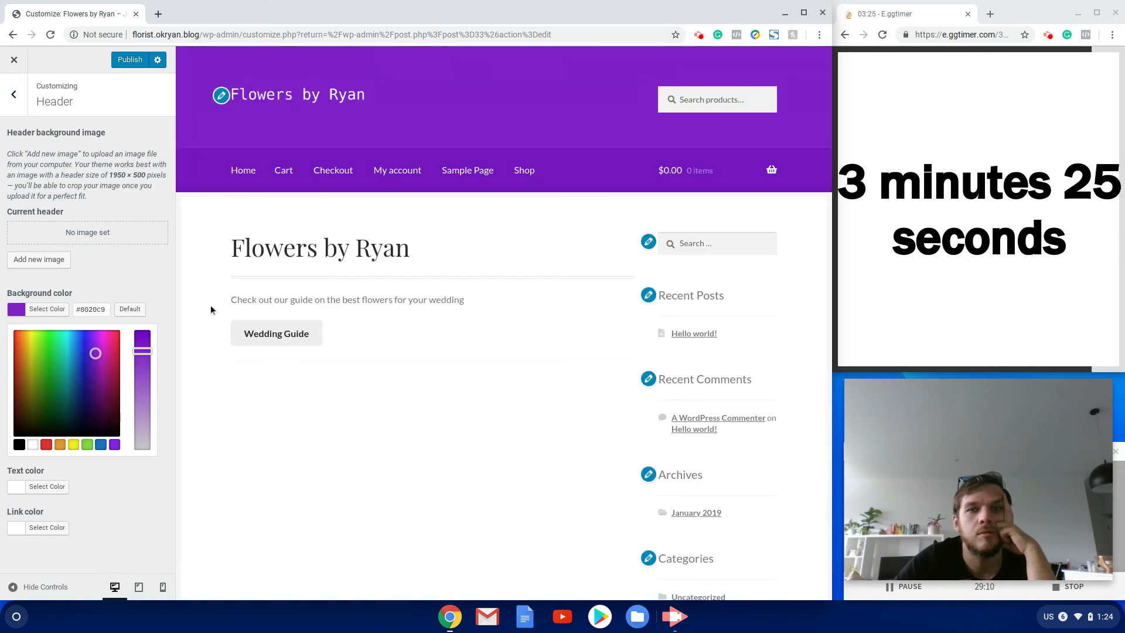
left_click(96, 368)
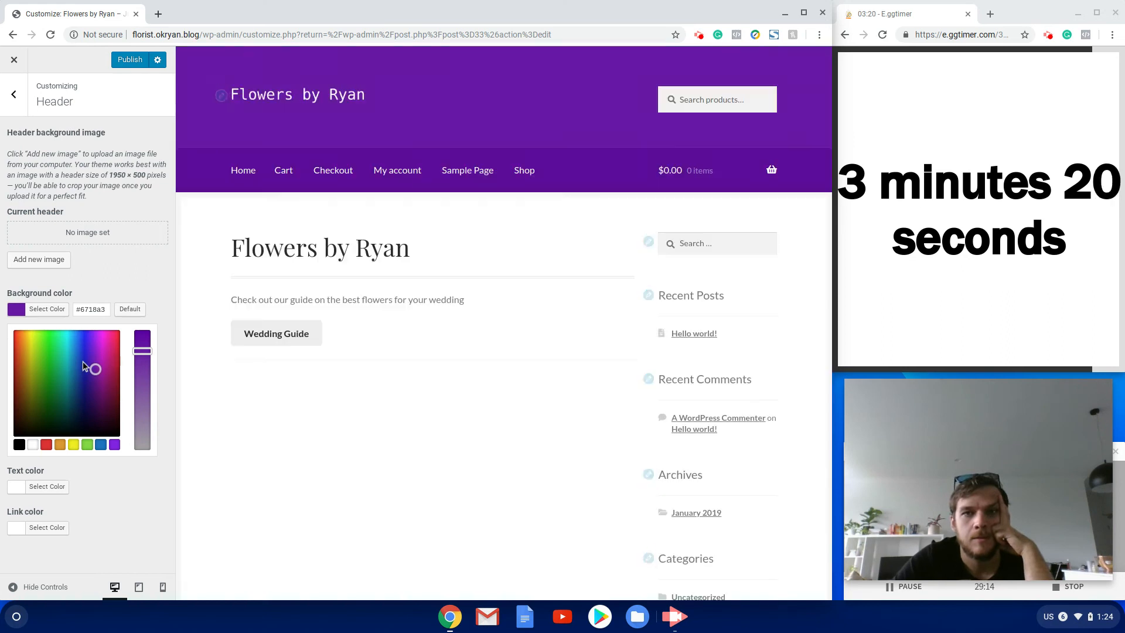
left_click_drag(99, 374, 100, 390)
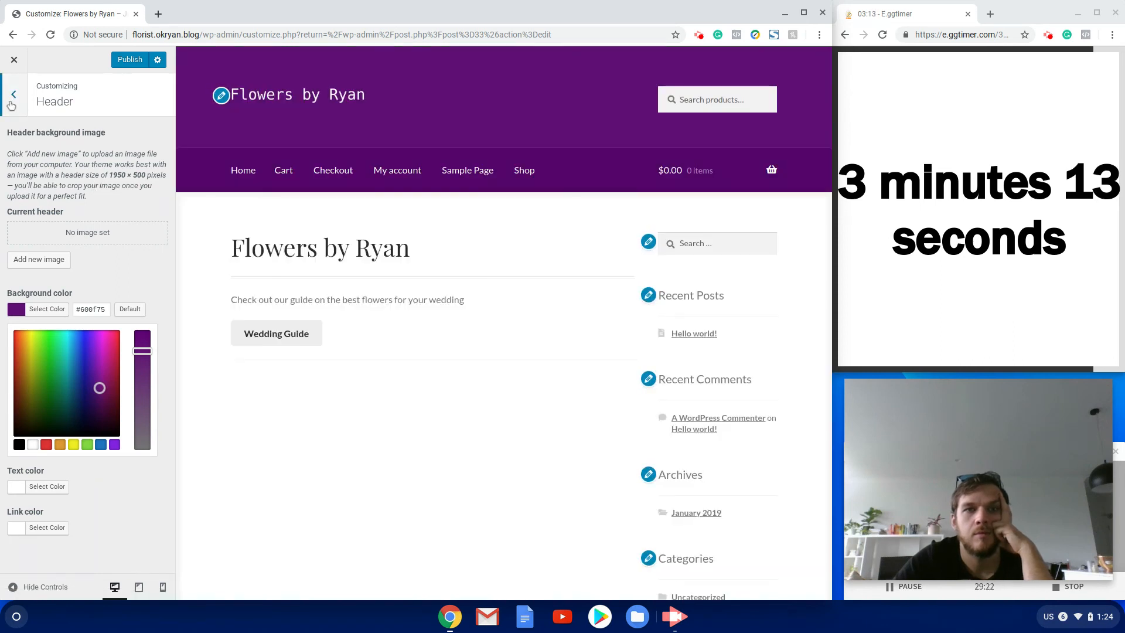
left_click(13, 95)
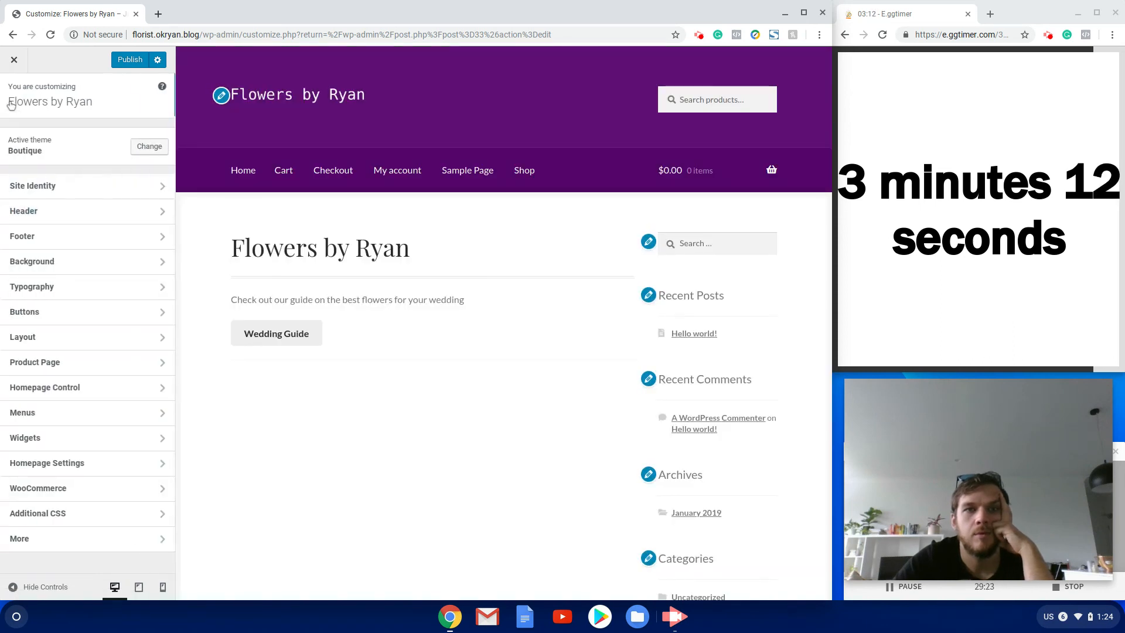
Set the footer background color to the dark purple #551068.
left_click(51, 242)
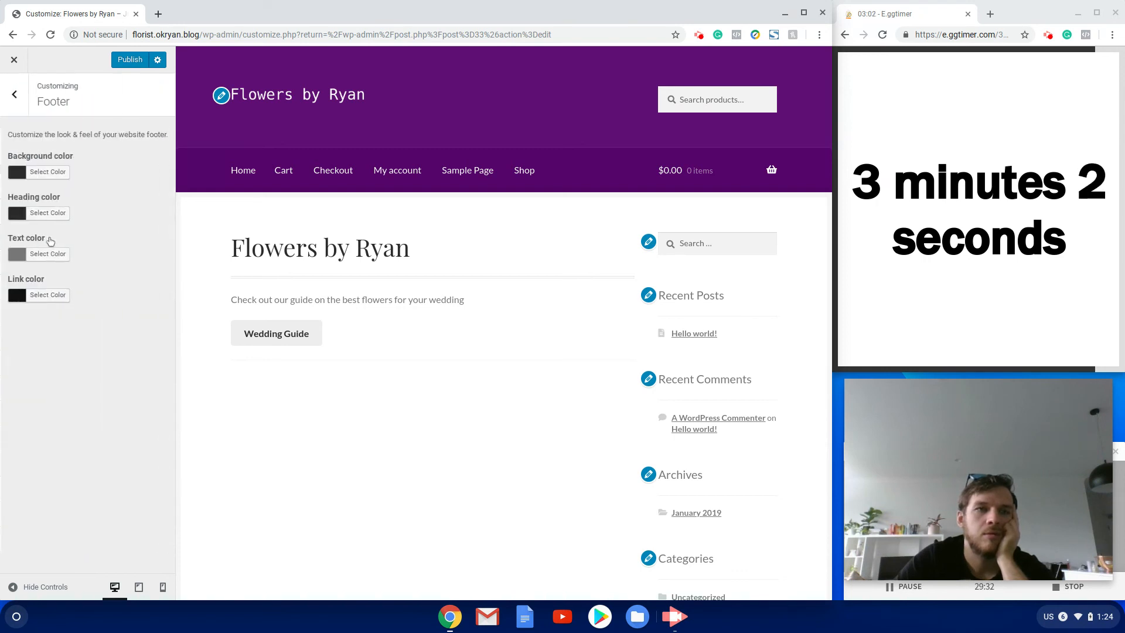
key("Escape")
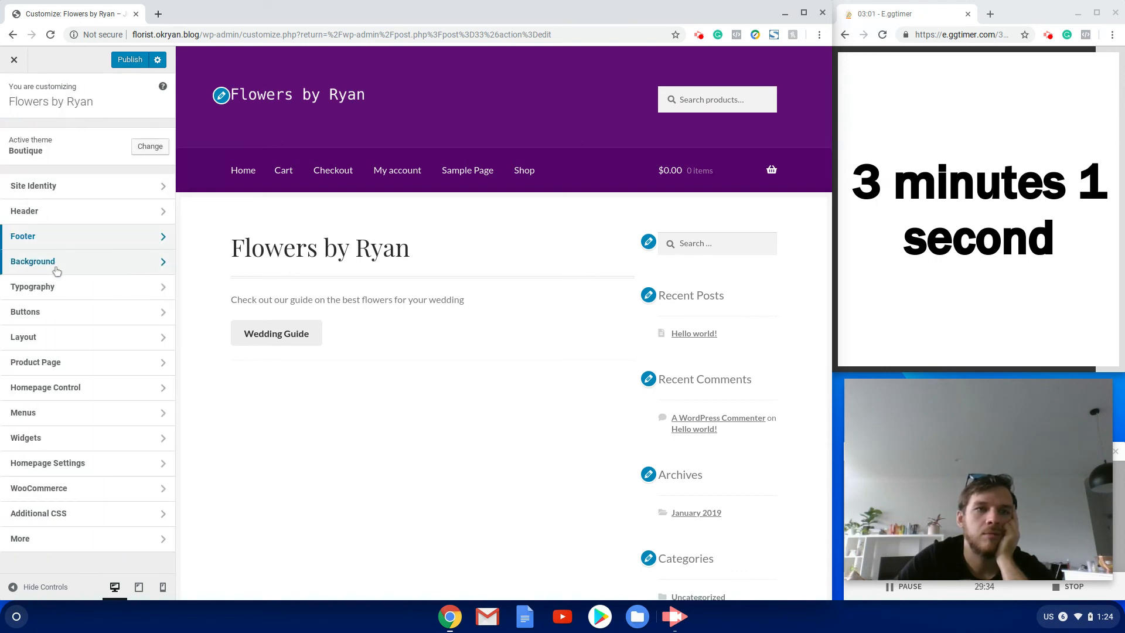
left_click(47, 237)
left_click(47, 172)
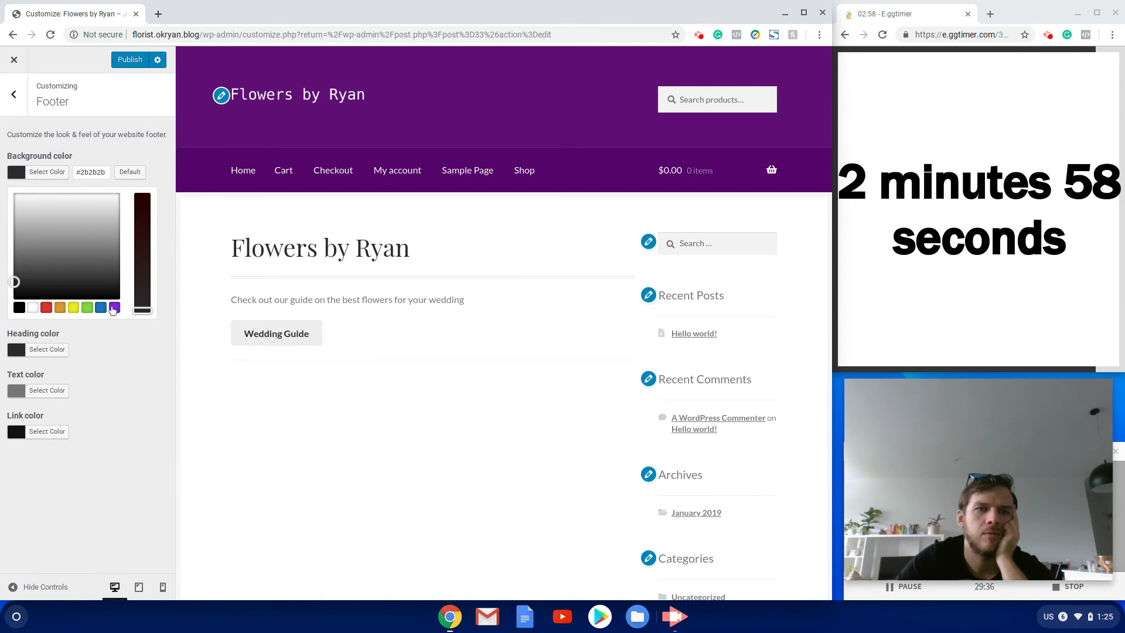
left_click(115, 308)
left_click(98, 256)
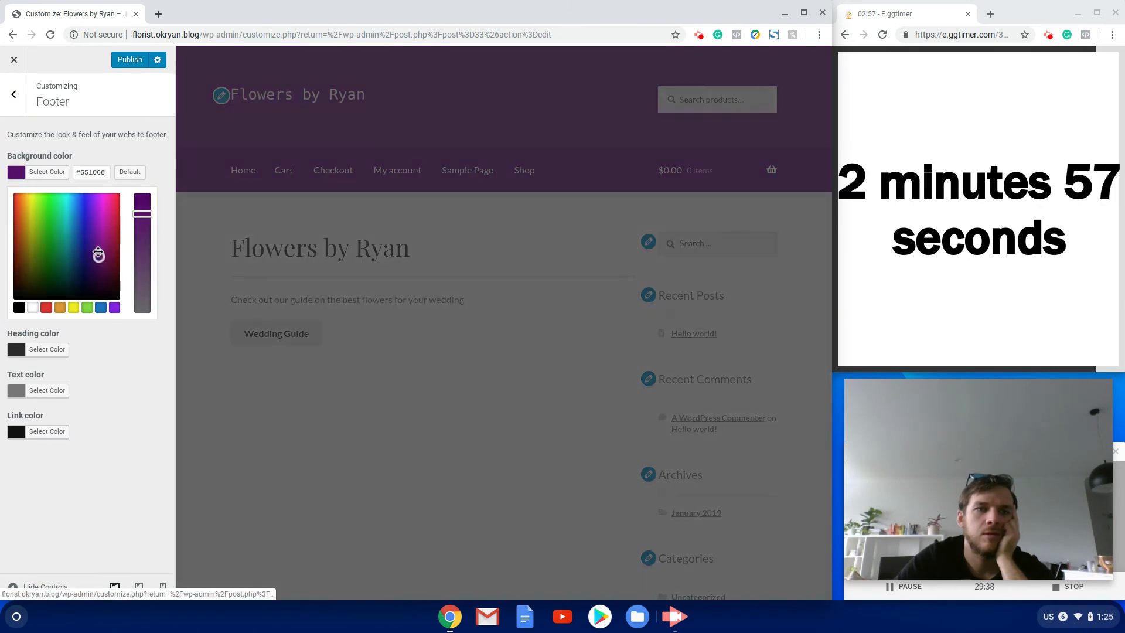
left_click(13, 94)
Set the site's background color to a light, muted purple.
left_click(56, 261)
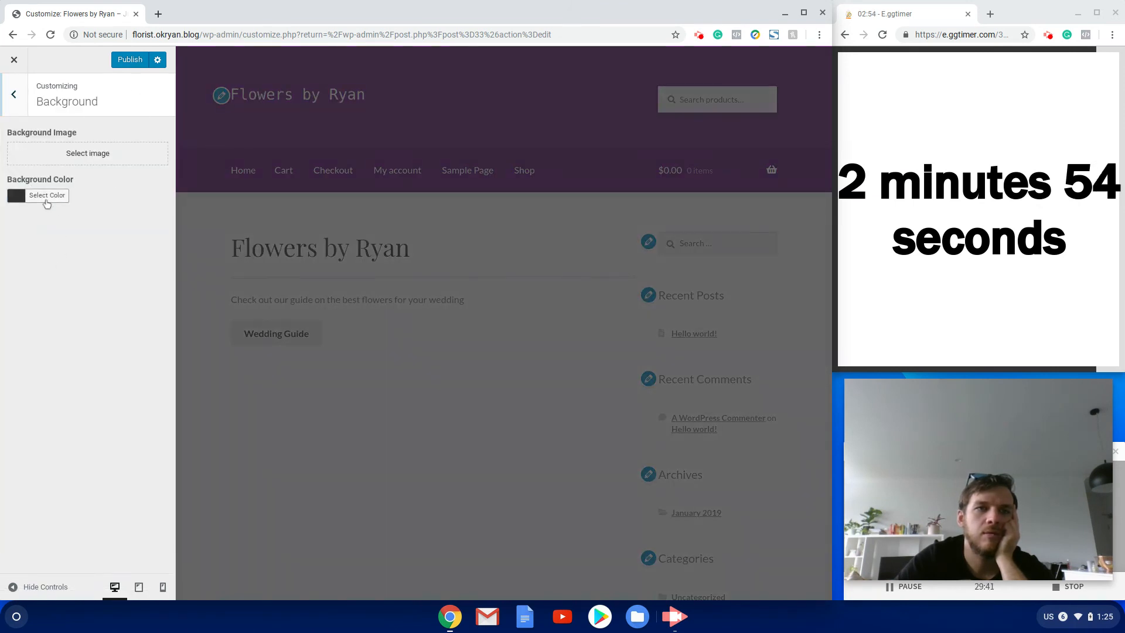
left_click(46, 195)
left_click(114, 330)
left_click(102, 244)
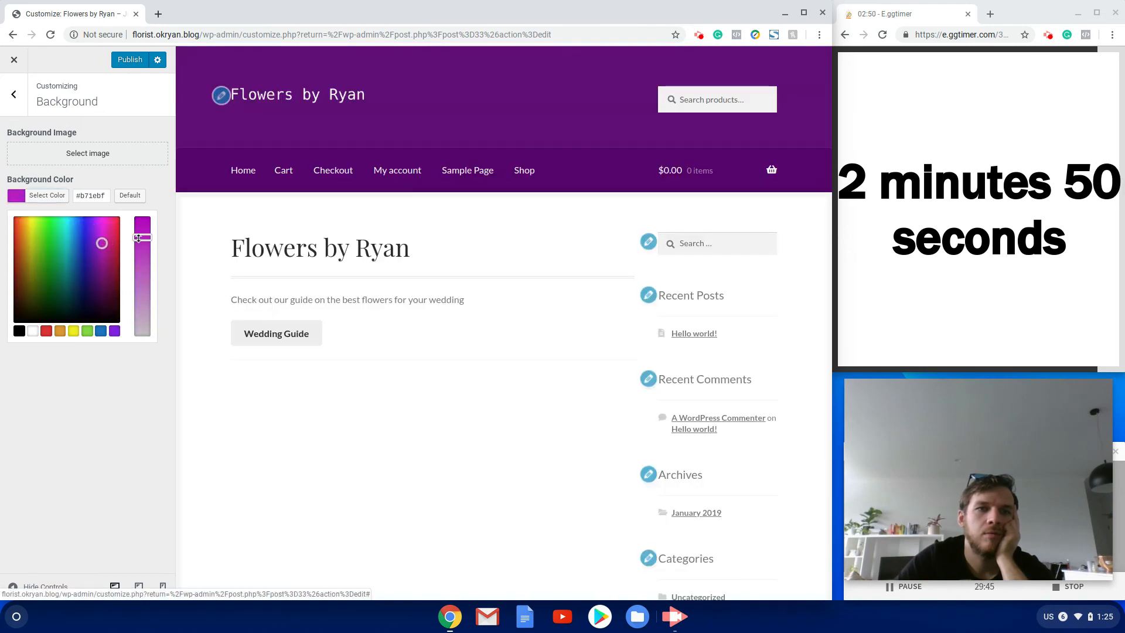
left_click_drag(142, 238, 143, 299)
left_click(18, 105)
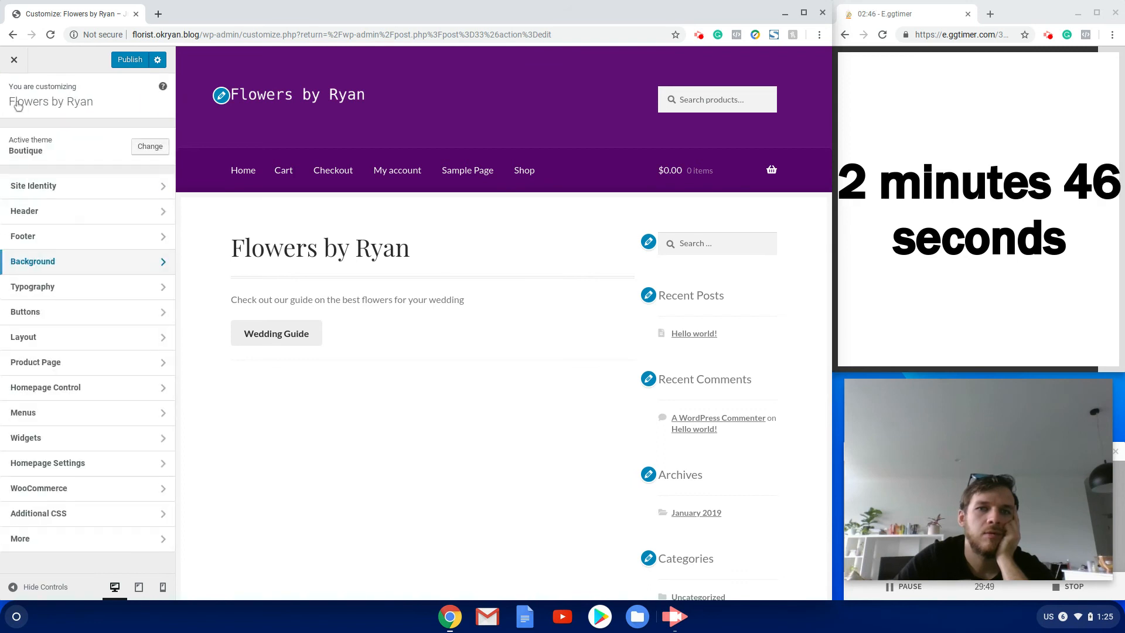
Publish the theme customizations, leave the customizer and visit the live site.
left_click(125, 64)
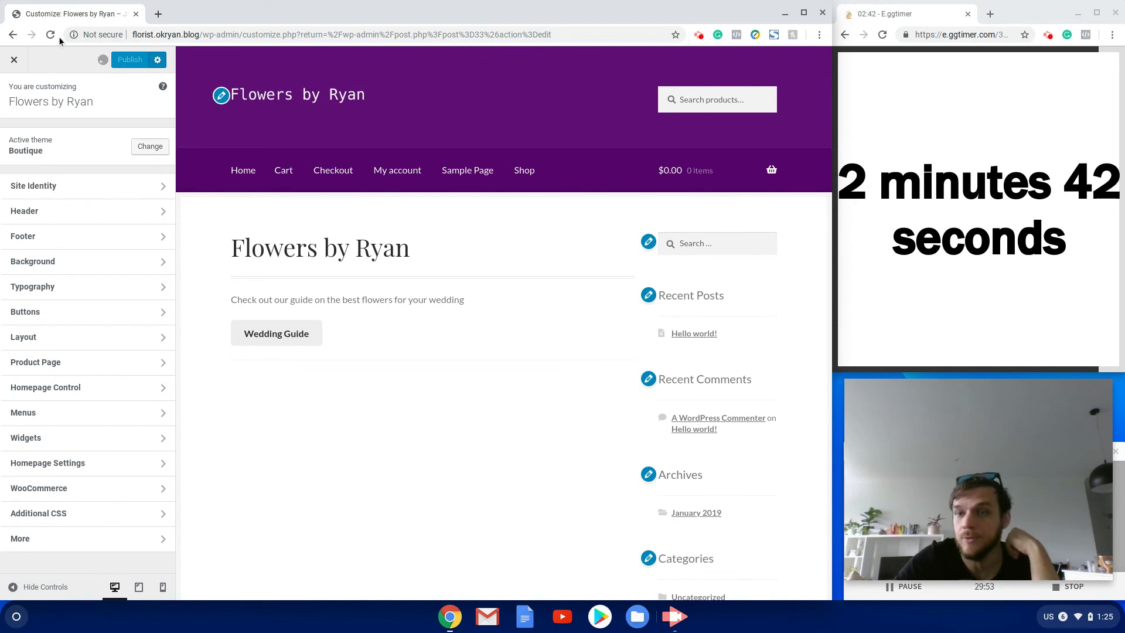
left_click(10, 60)
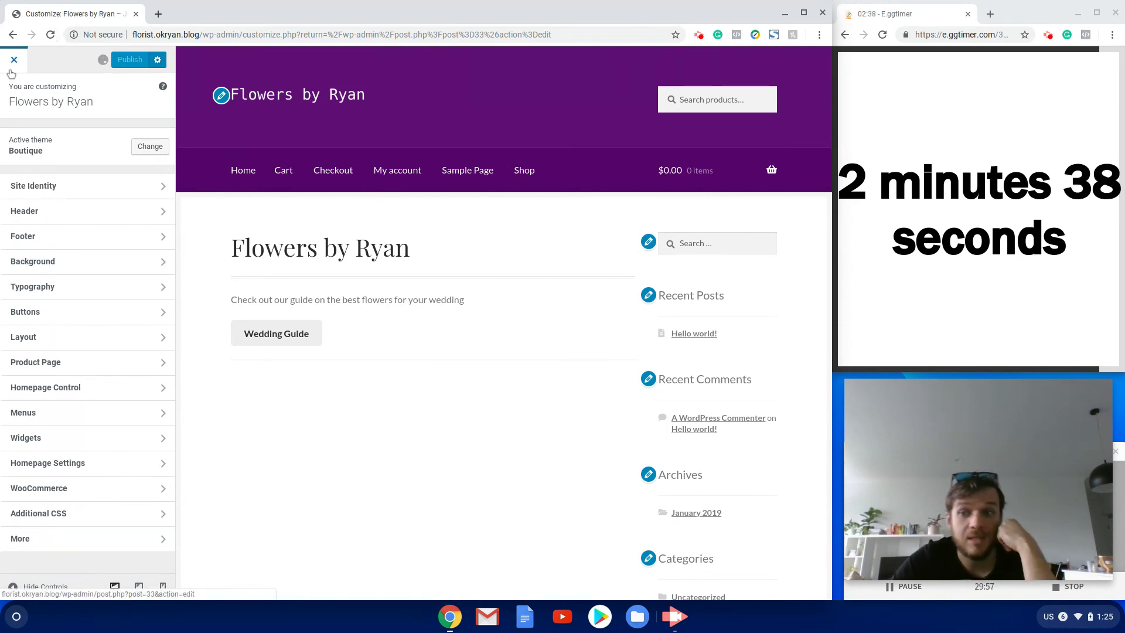
left_click(4, 68)
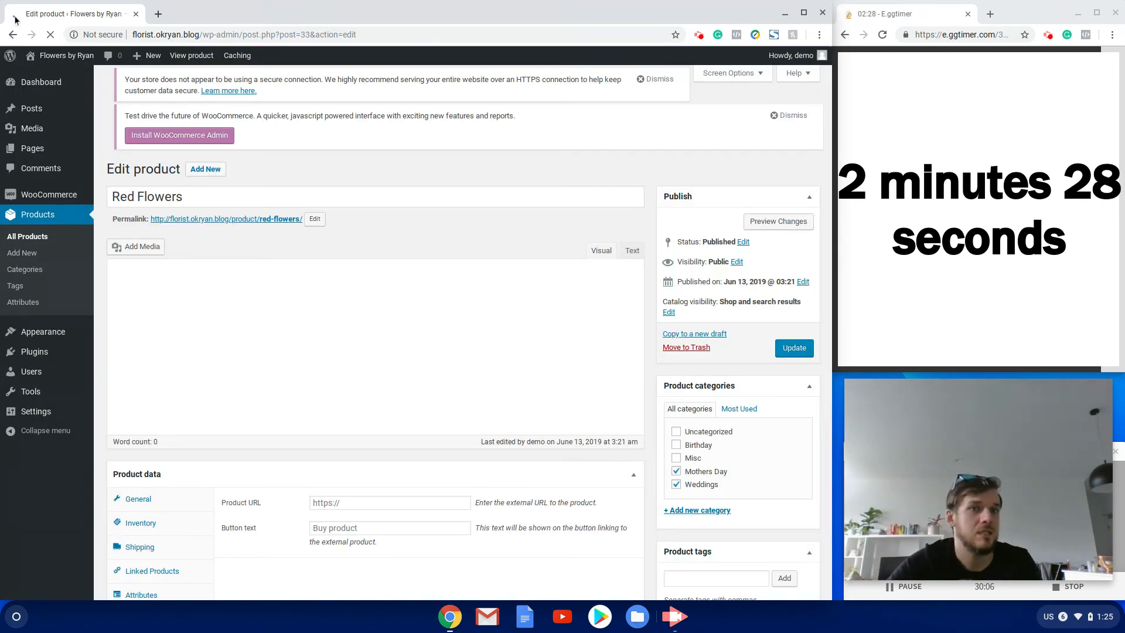
mouse_move(61, 56)
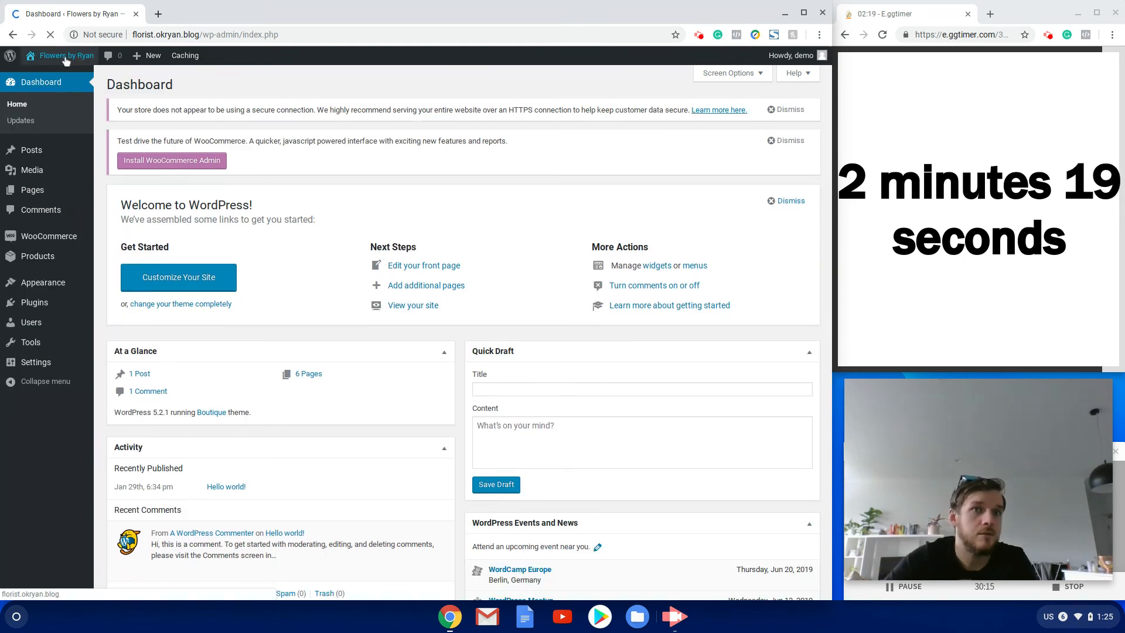
mouse_move(74, 71)
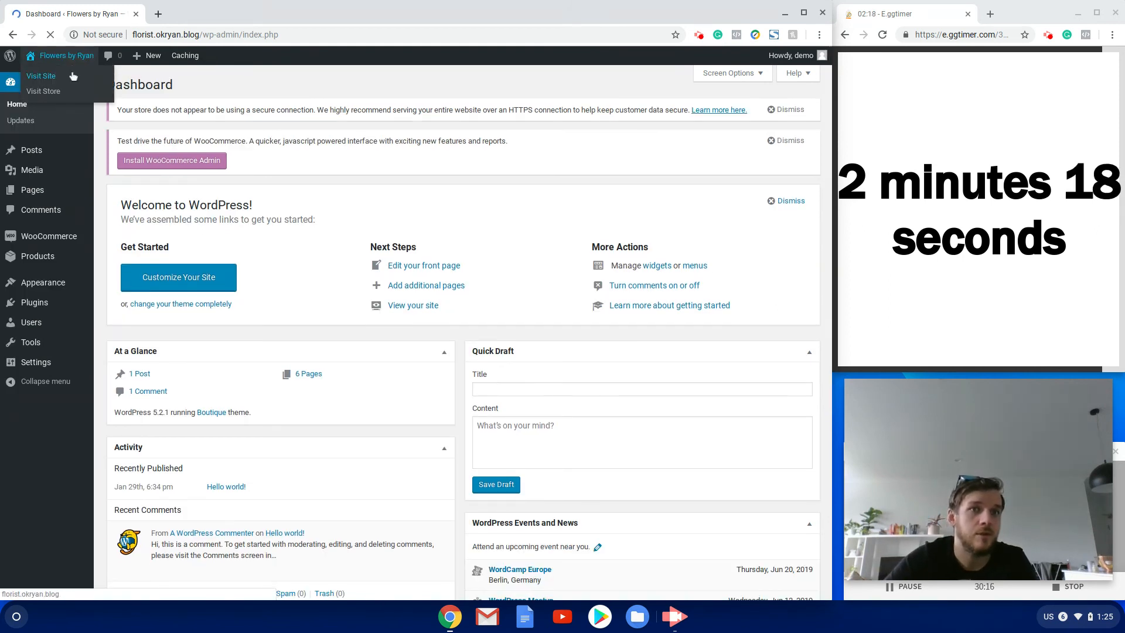
left_click(73, 76)
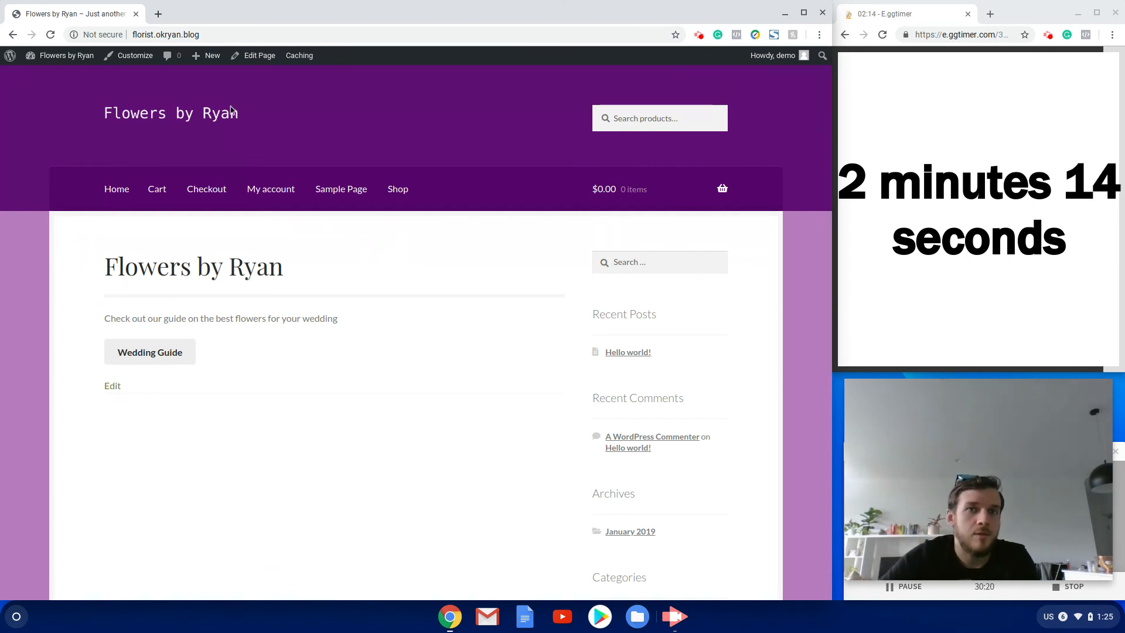
Open the "Flowers by Ryan" homepage for editing in a new tab.
right_click(261, 56)
left_click(270, 74)
left_click(215, 16)
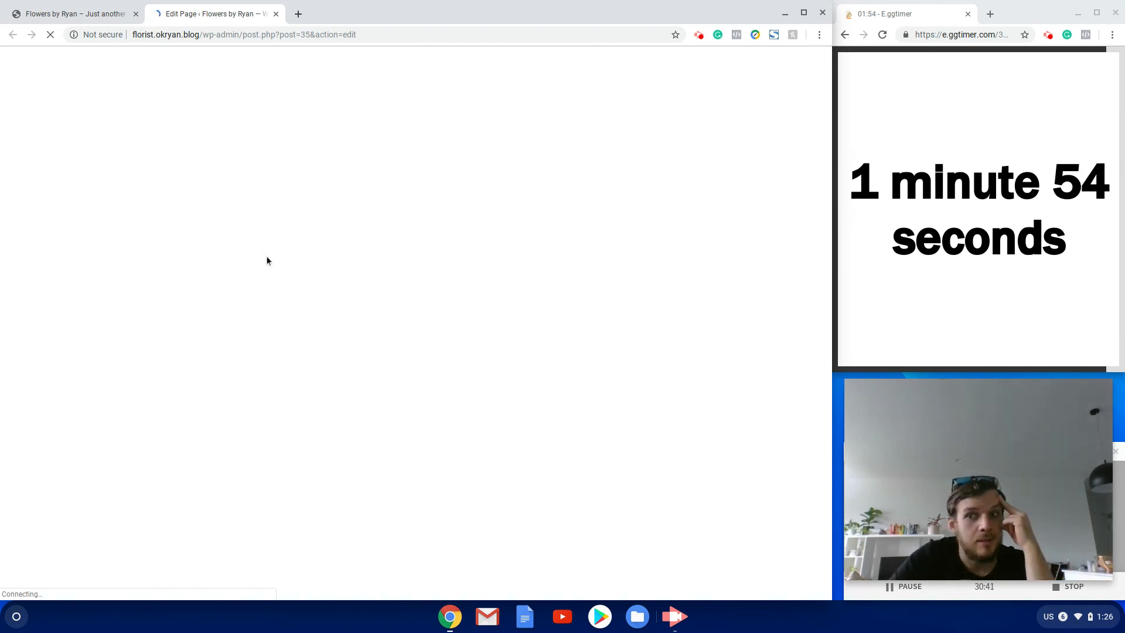
left_click(745, 272)
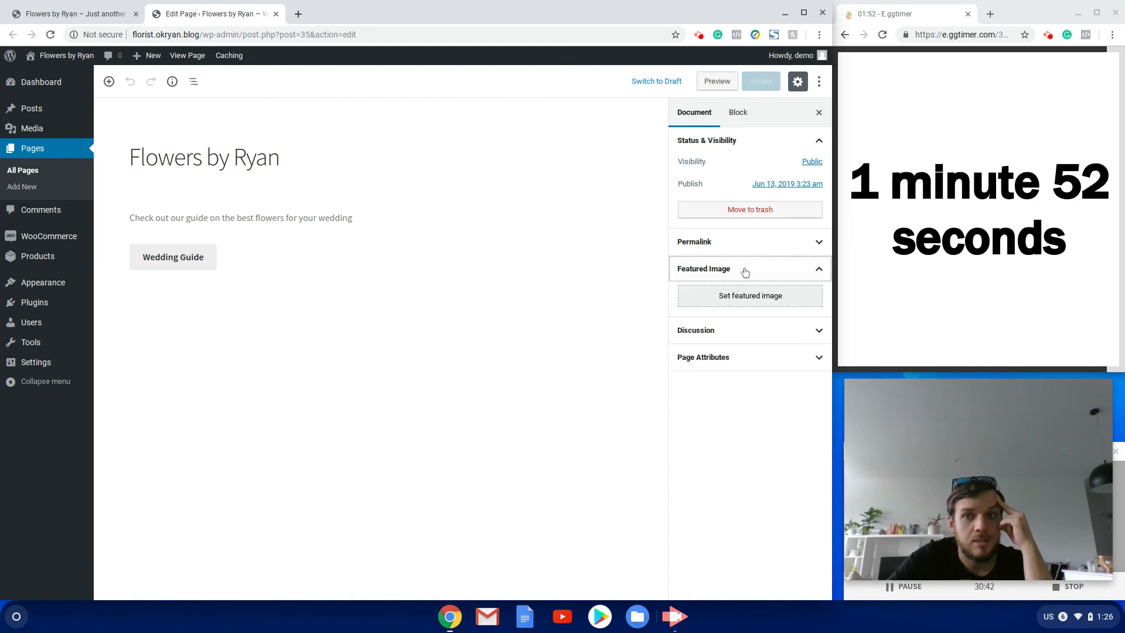
left_click(760, 303)
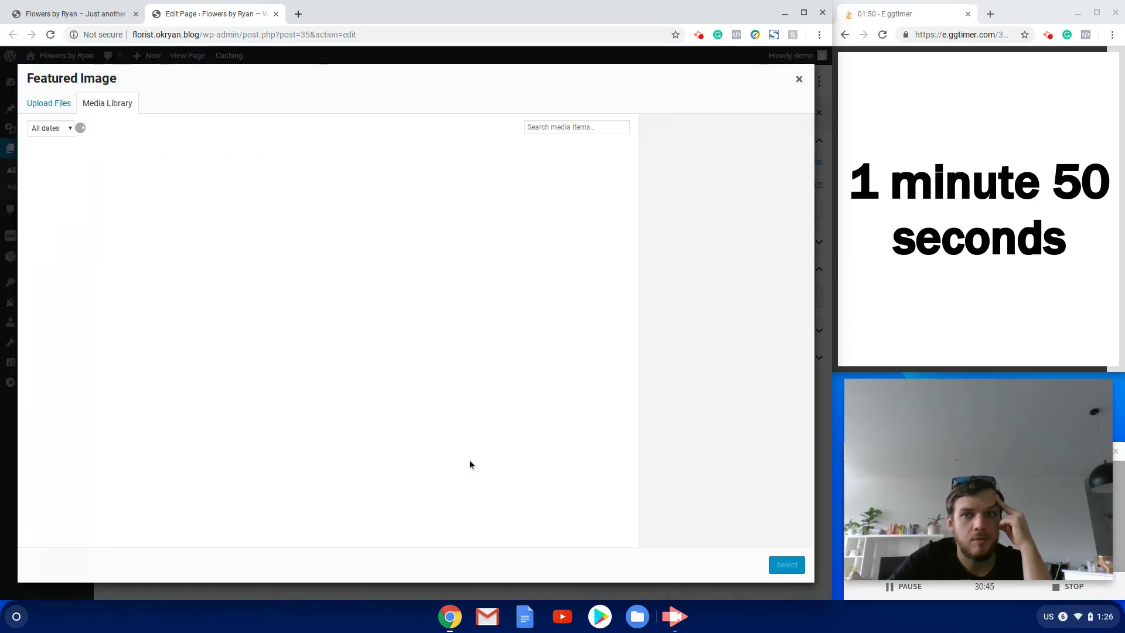
left_click(799, 80)
Assign the Homepage template to the "Flowers by Ryan" page and update the page.
left_click(732, 364)
left_click(724, 396)
left_click(722, 431)
left_click(761, 82)
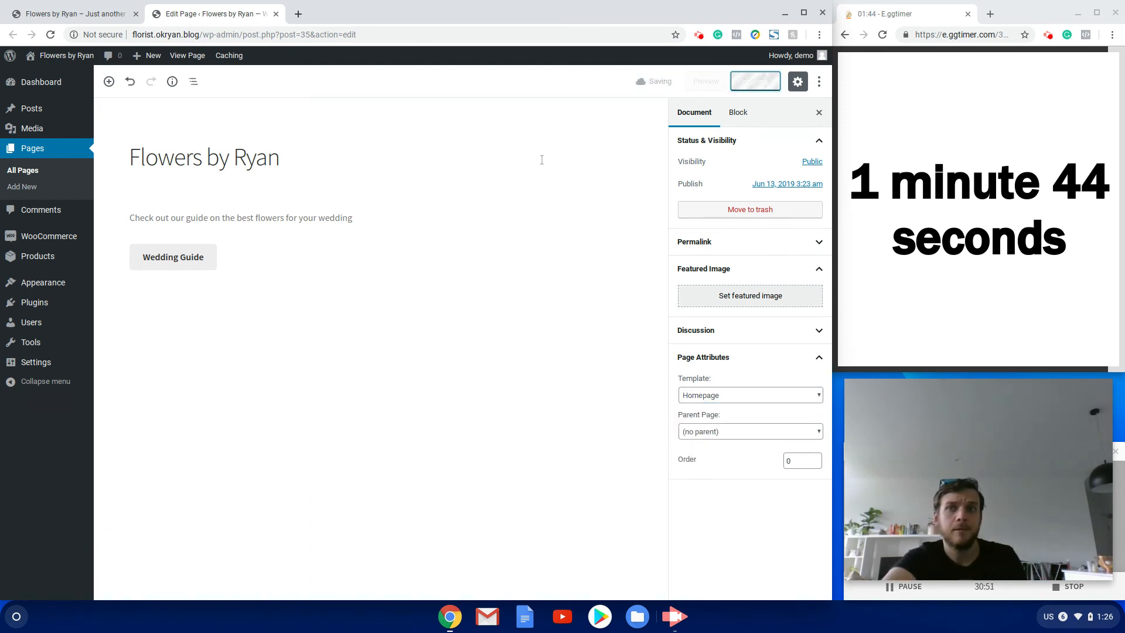
Return to the live site's tab and open the homepage in the theme customizer.
left_click(166, 59)
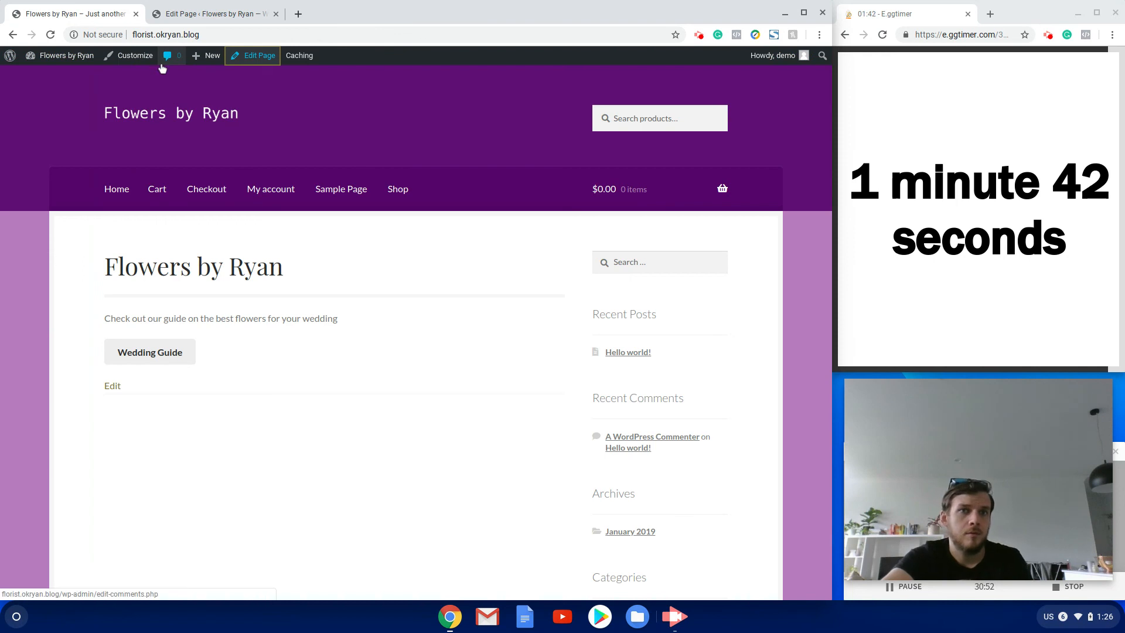
left_click(135, 61)
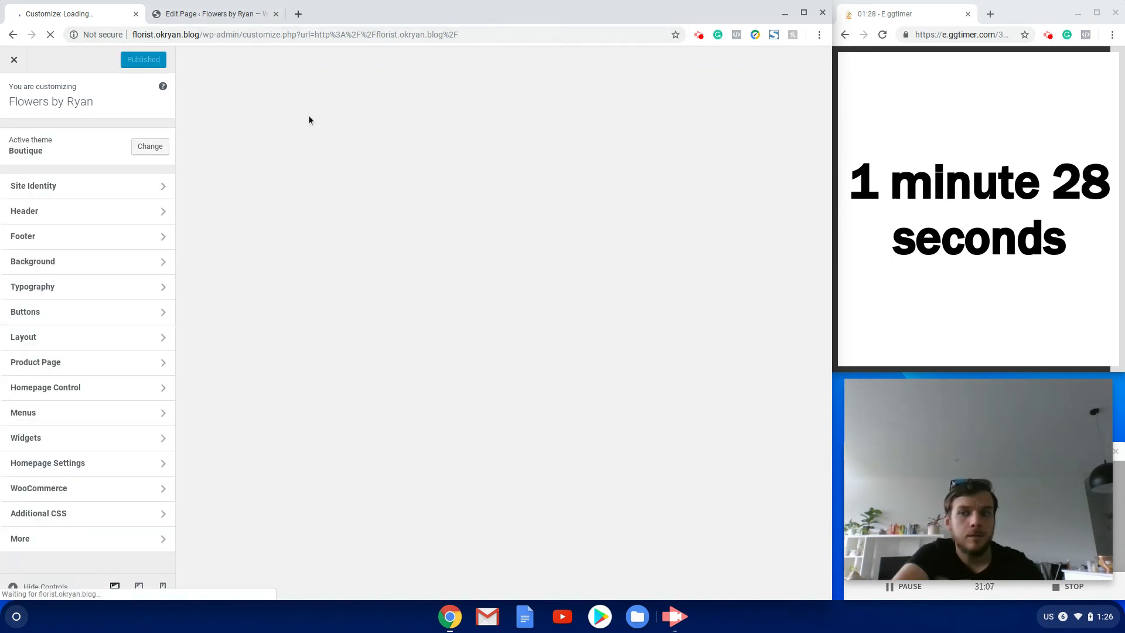
left_click(241, 9)
left_click(76, 14)
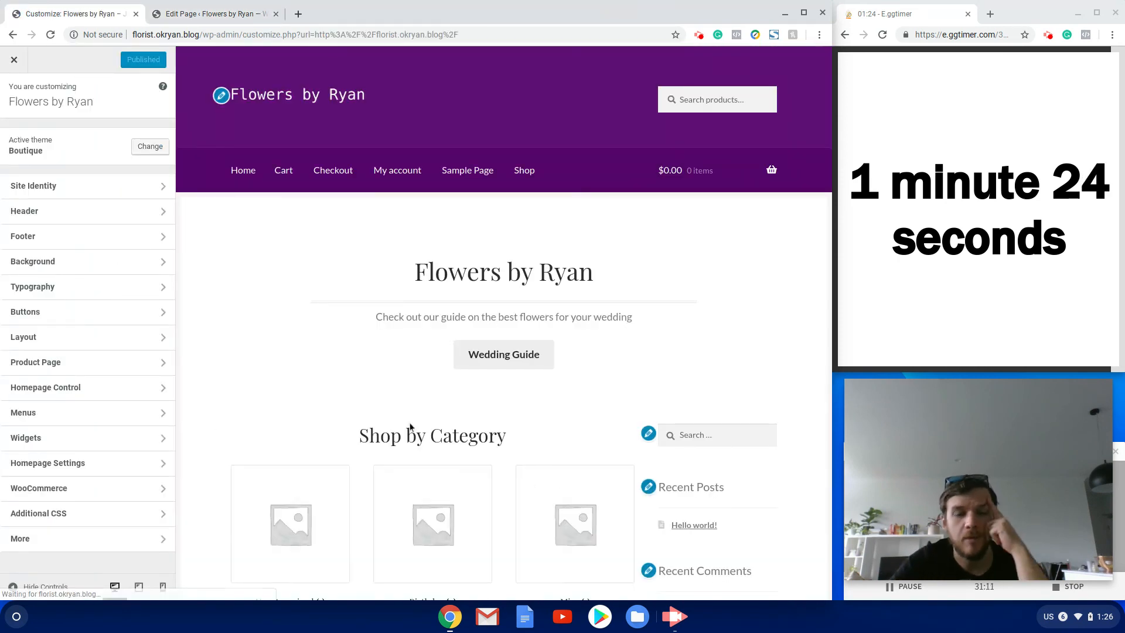
Disable the Product Categories, Recent, Popular and On Sale Products homepage components, keeping only Best Selling Products.
scroll(342, 405, "down", 10)
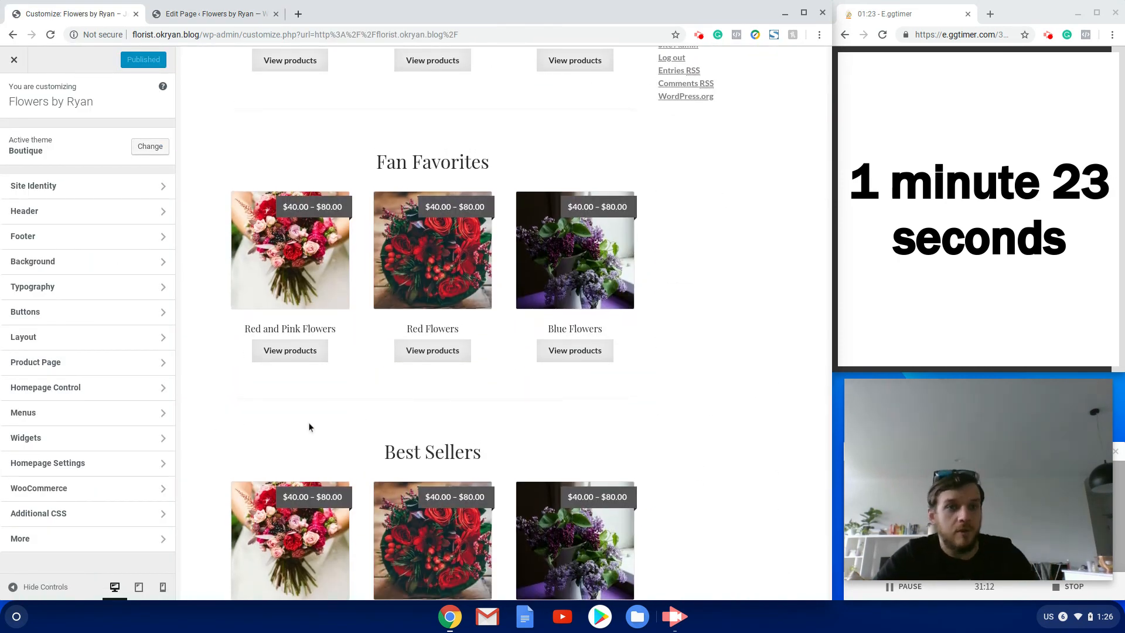
left_click(94, 388)
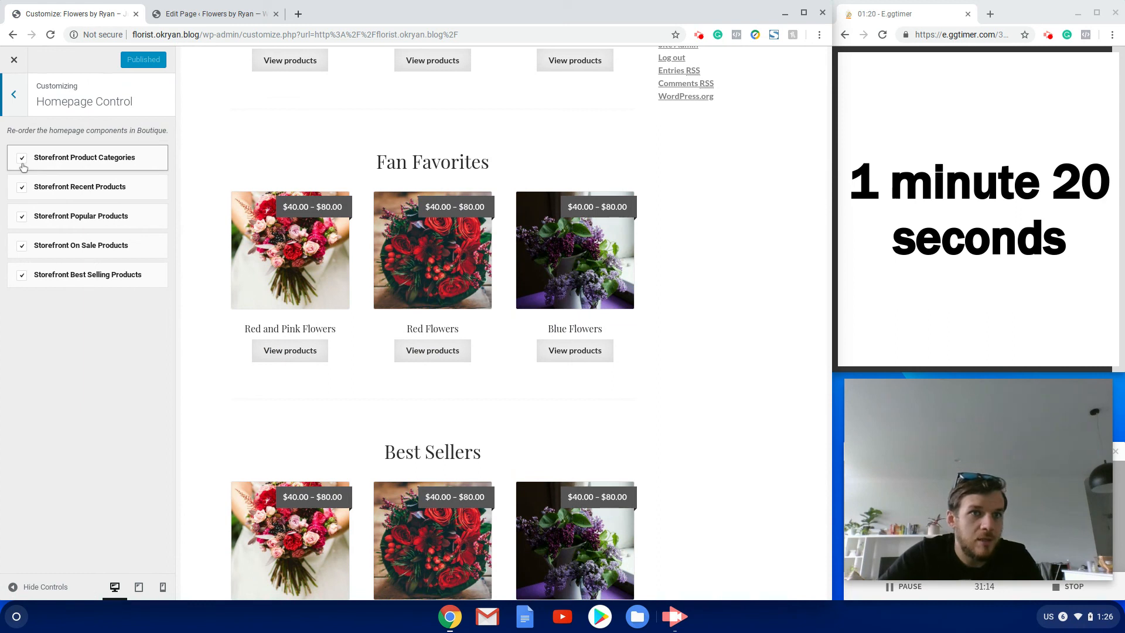
left_click(22, 187)
left_click(23, 218)
left_click(22, 246)
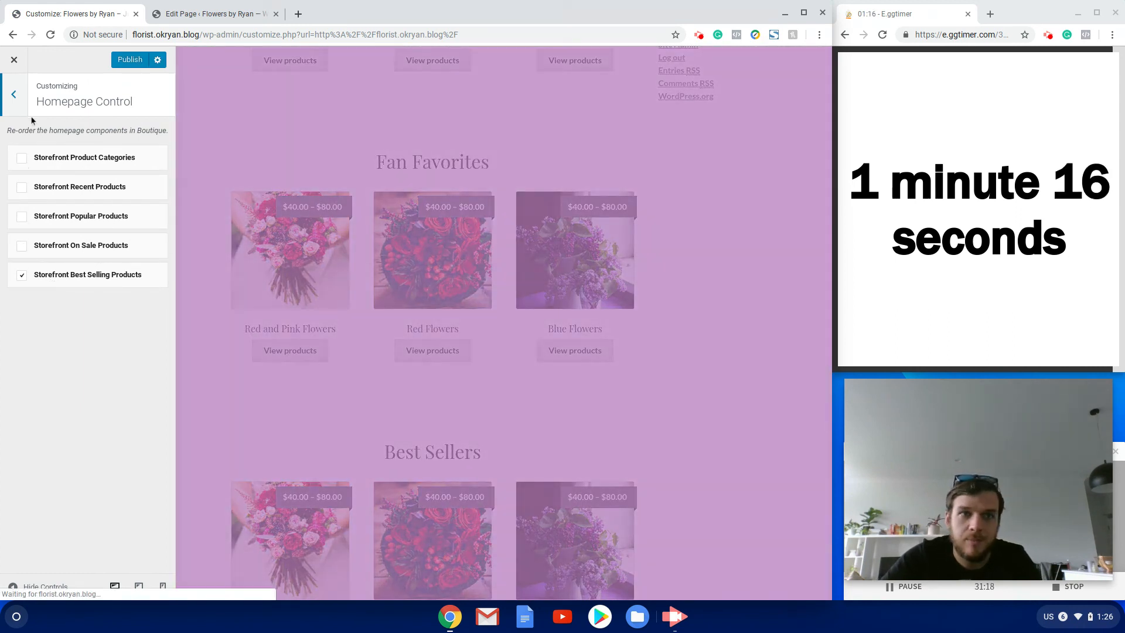
left_click(13, 96)
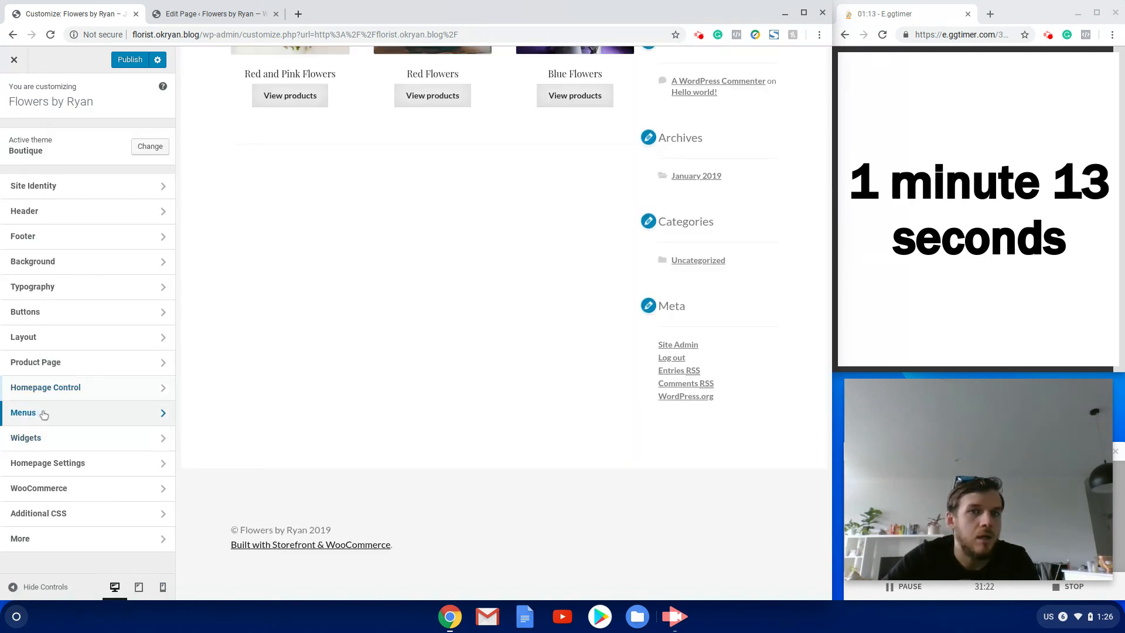
Create a new menu named "1" and assign it to the Primary Menu location.
left_click(35, 413)
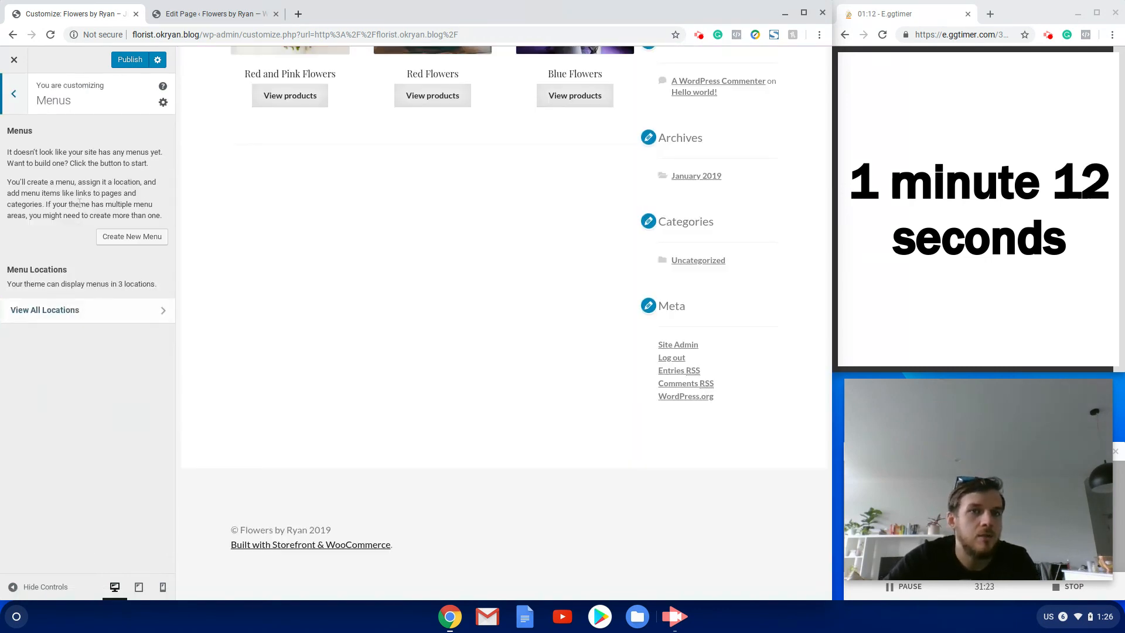
left_click(85, 309)
left_click(65, 236)
left_click(24, 125)
left_click(14, 93)
left_click(131, 241)
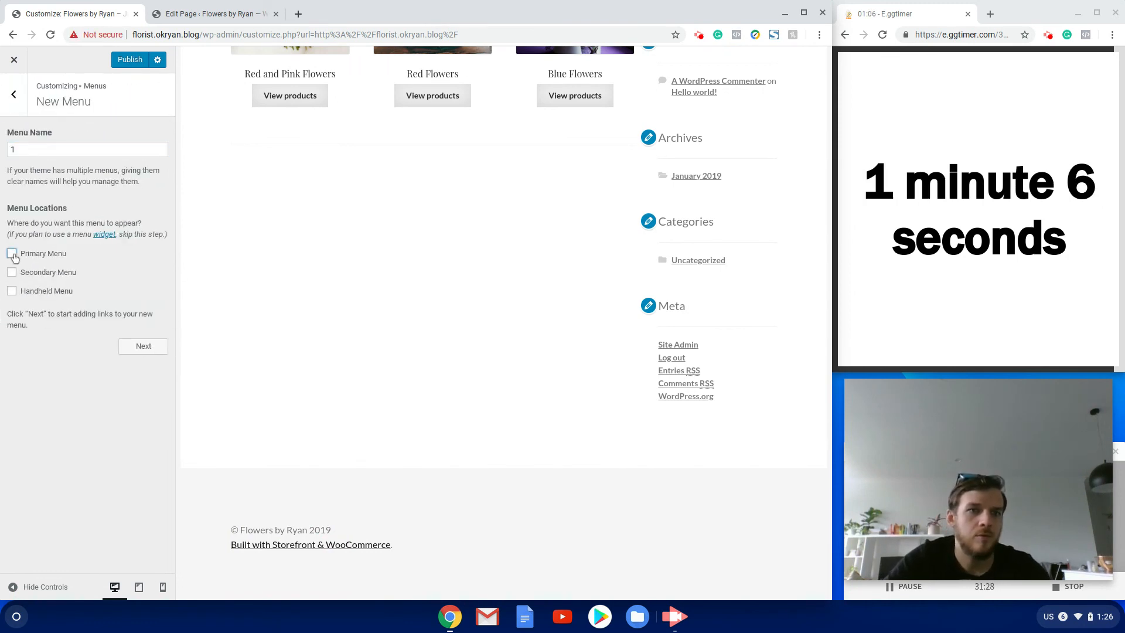
left_click(149, 348)
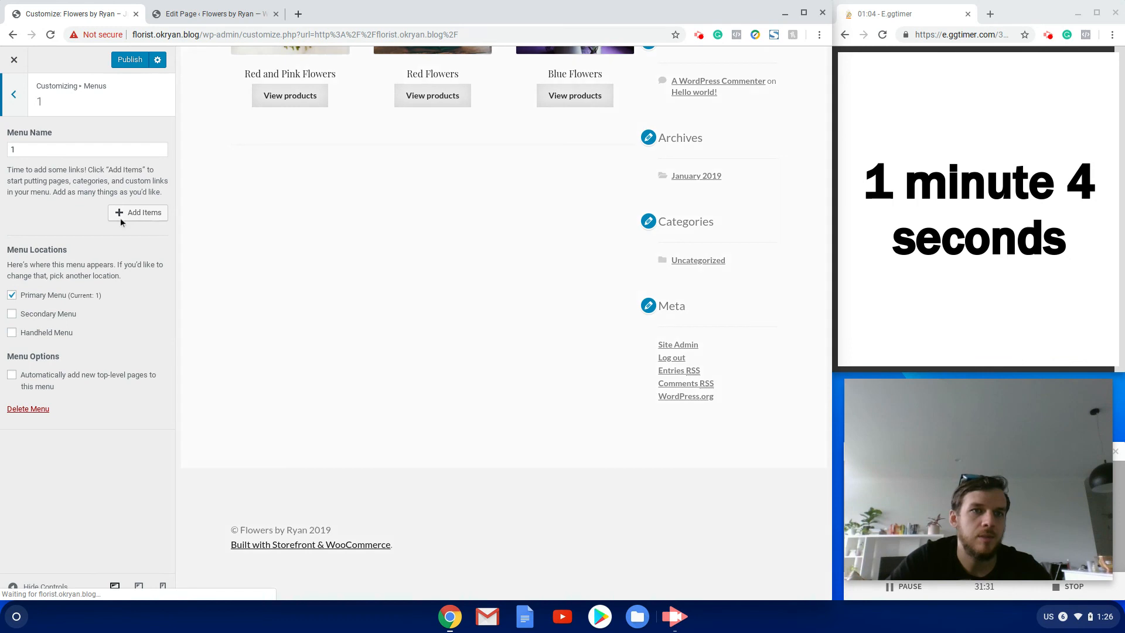
Add the Home link and the Shop page to menu 1.
left_click(138, 214)
left_click(246, 150)
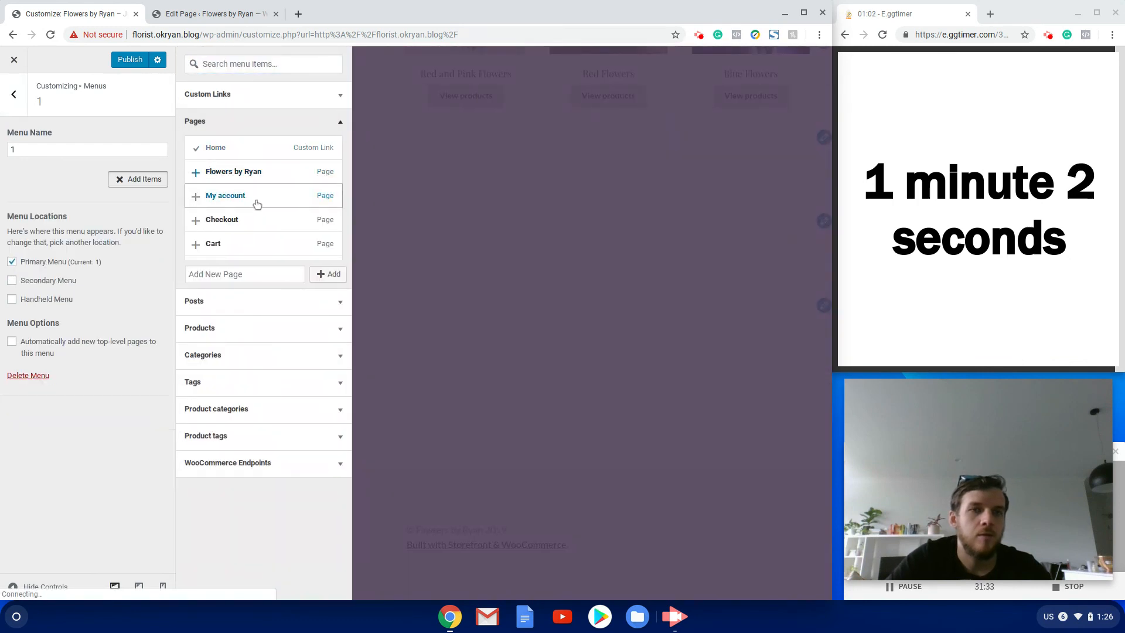
scroll(249, 241, "down", 1)
left_click(231, 220)
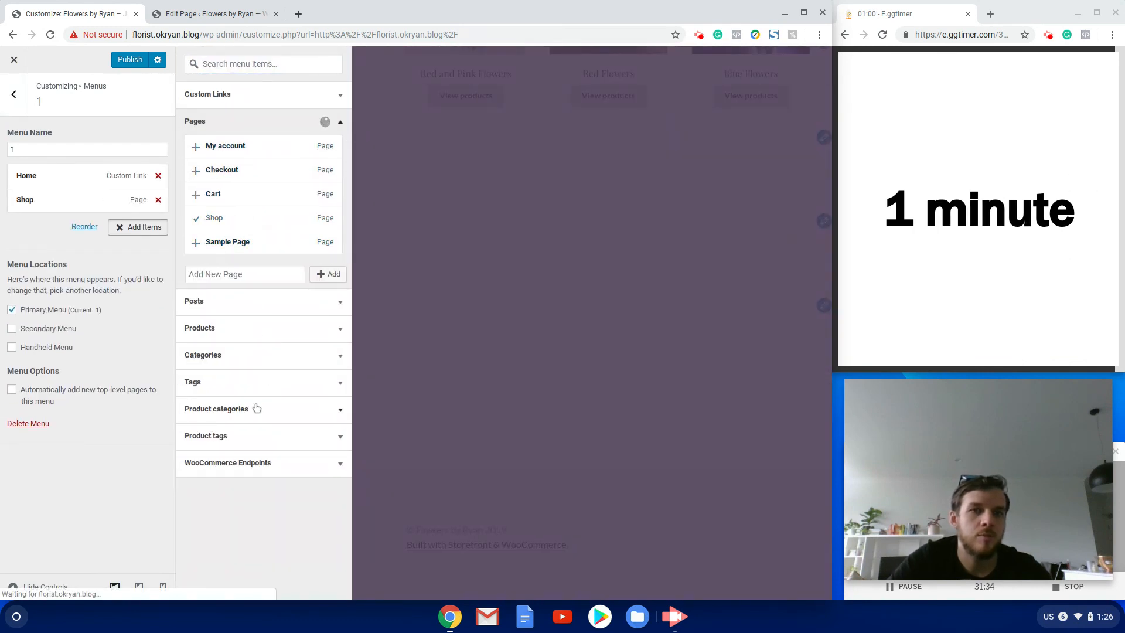
Add the Birthday, Mothers Day and Weddings product categories to menu 1 and nest them under Shop.
left_click(233, 414)
left_click(235, 284)
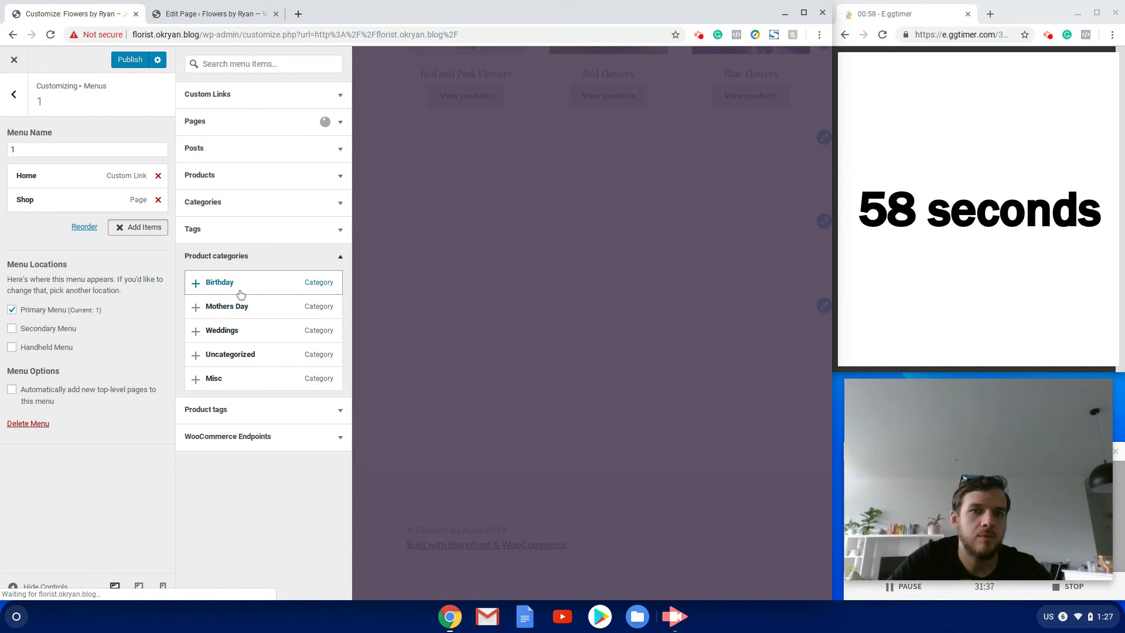
left_click(237, 310)
left_click(232, 330)
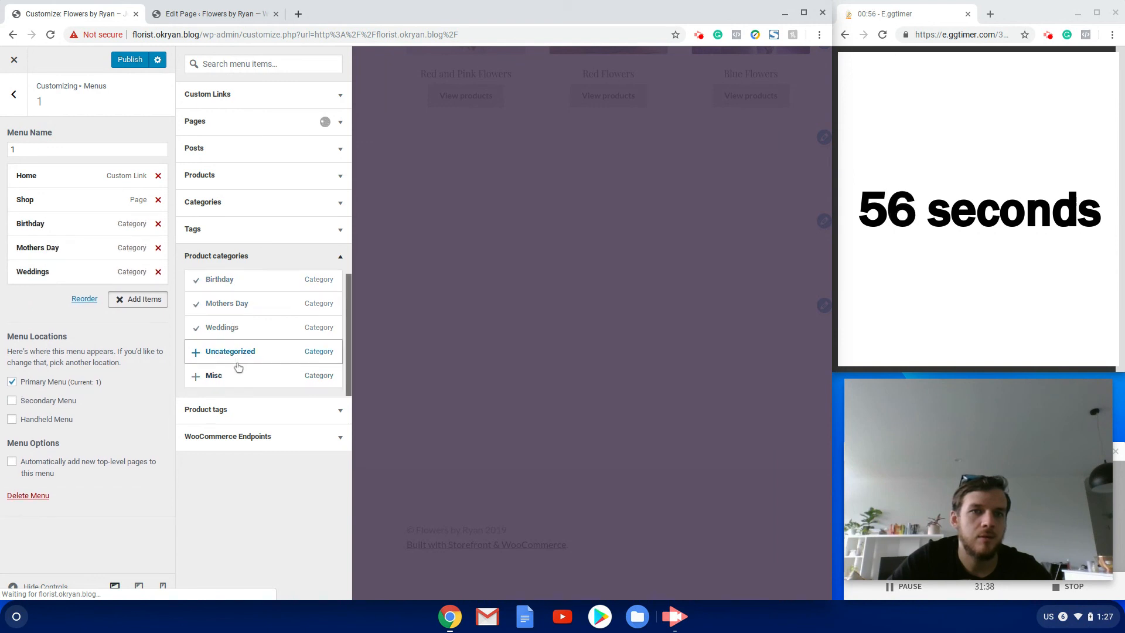
left_click_drag(32, 223, 54, 272)
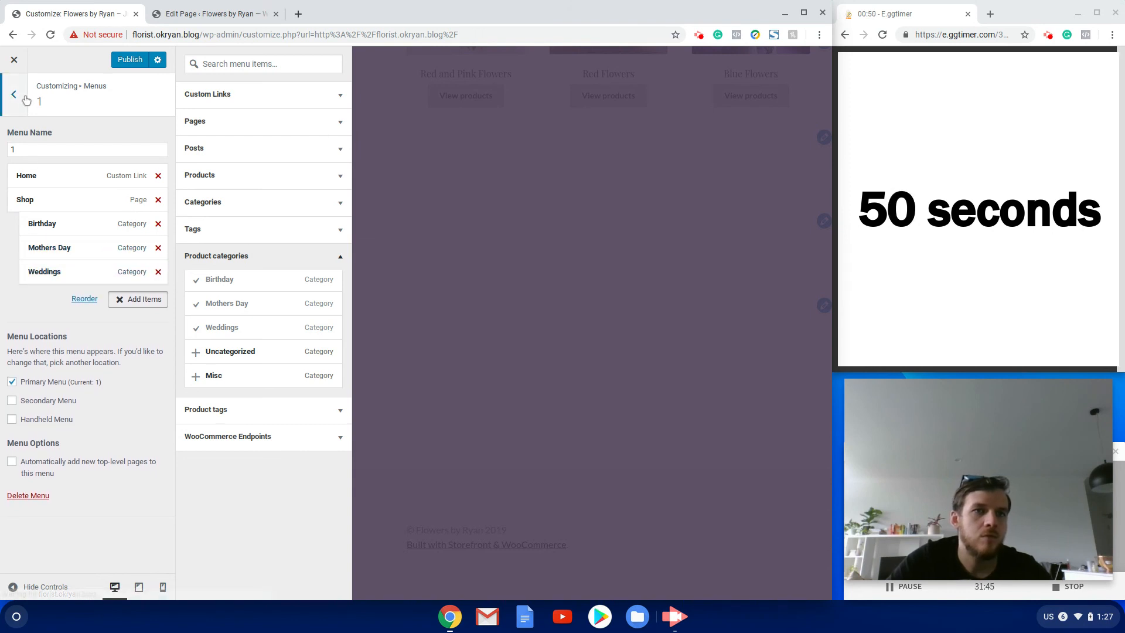
Create another menu named "2" and assign it to the Secondary Menu location.
left_click(14, 93)
left_click(132, 191)
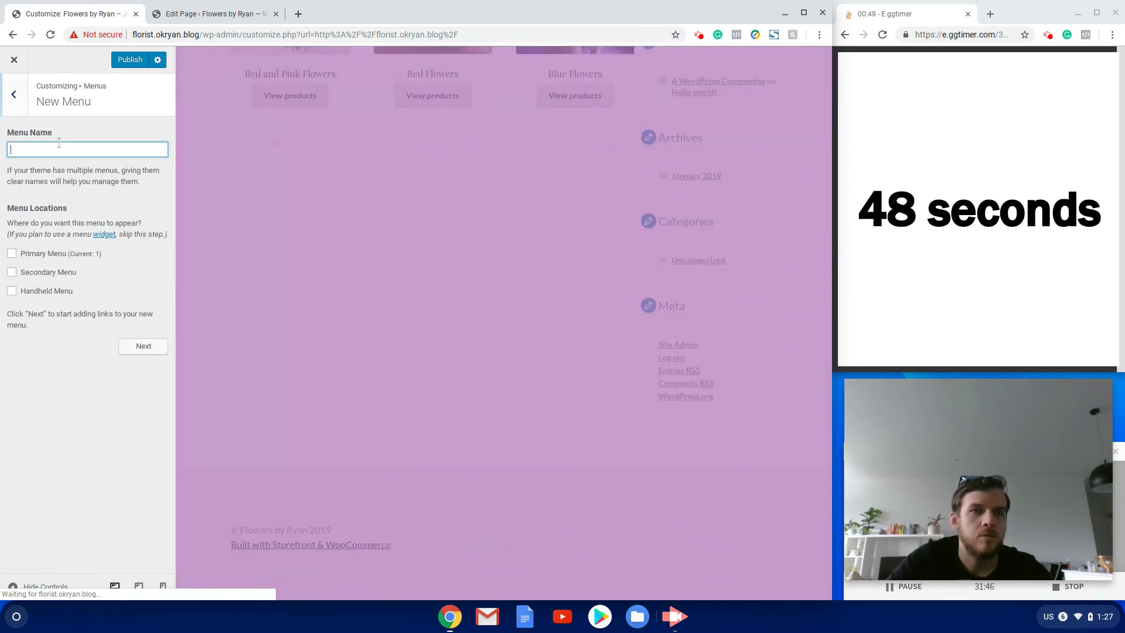
type("2")
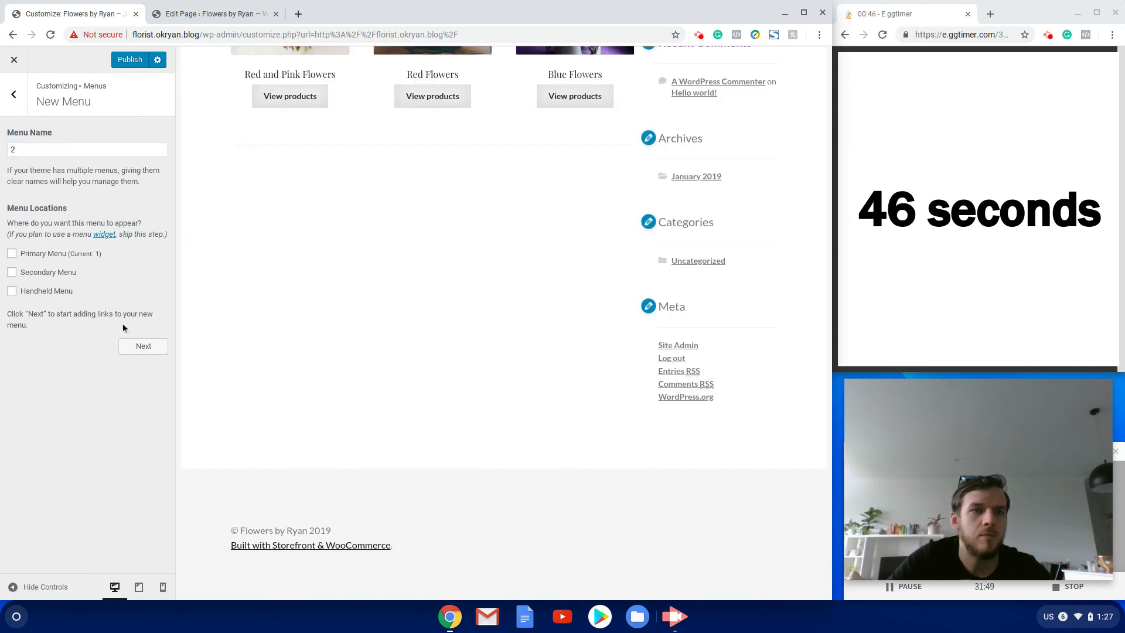
left_click(140, 347)
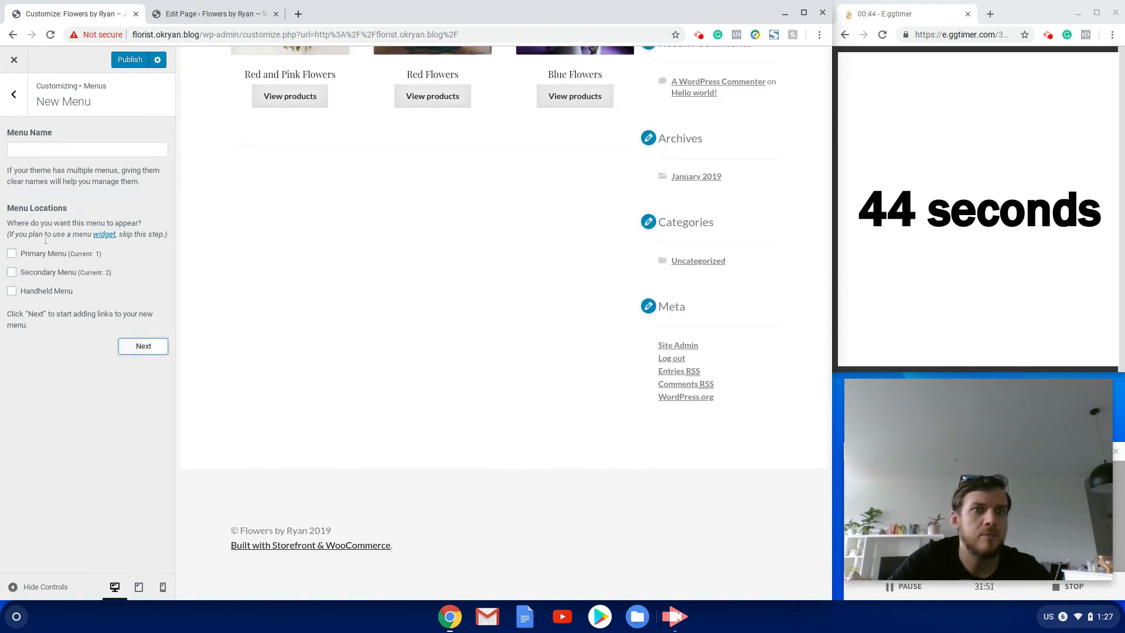
Add the My account page to menu 2 and return to the list of menus.
left_click(124, 215)
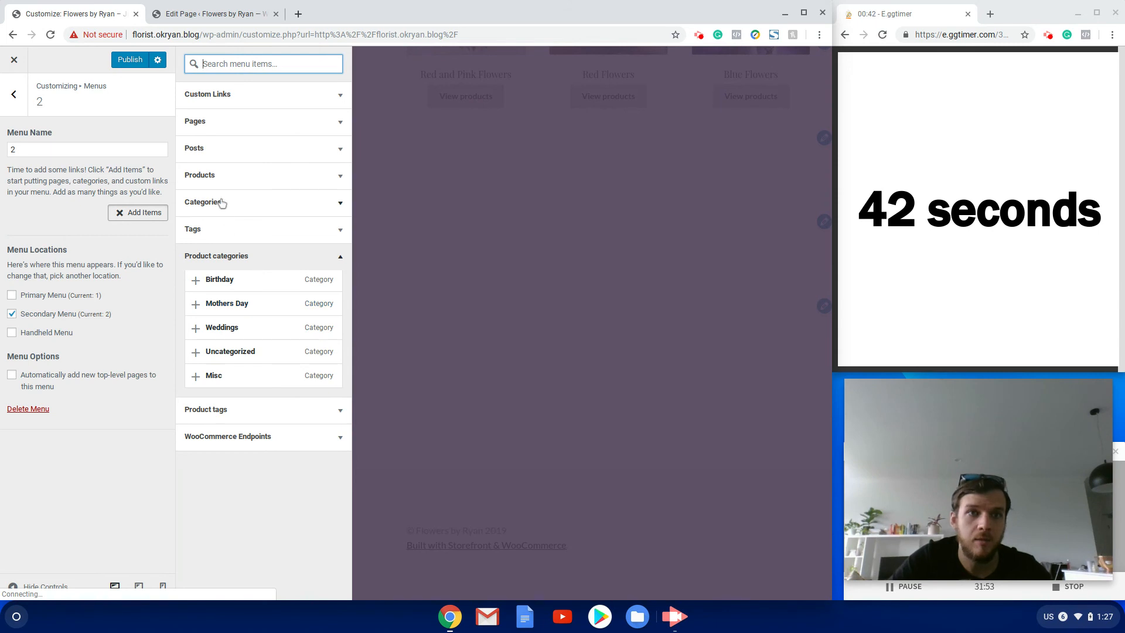
left_click(202, 126)
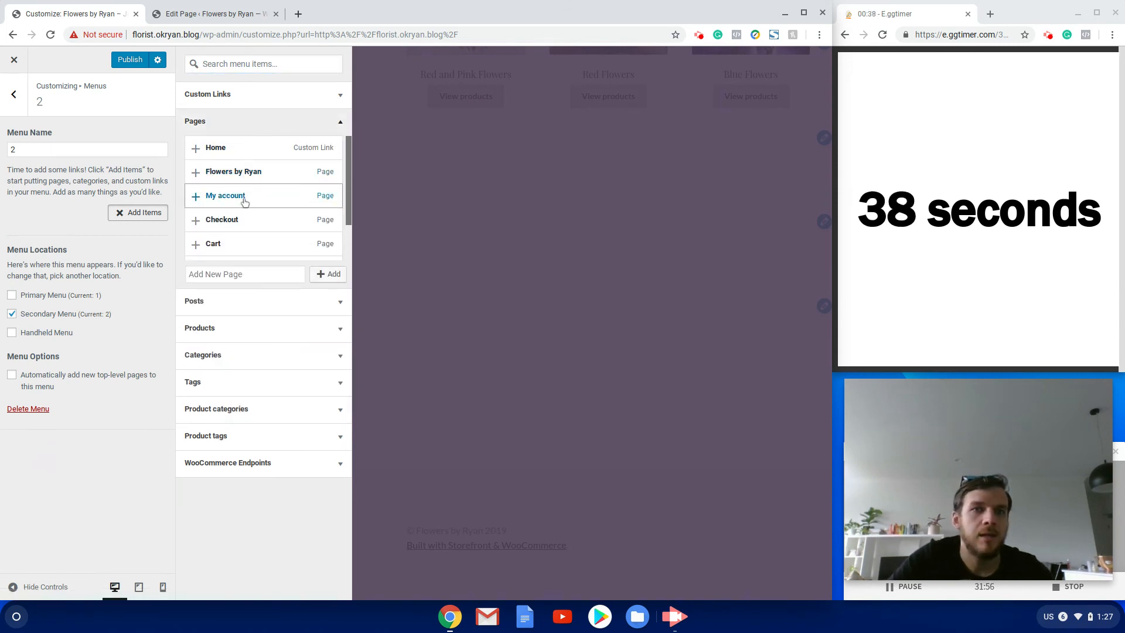
left_click(240, 197)
left_click(13, 94)
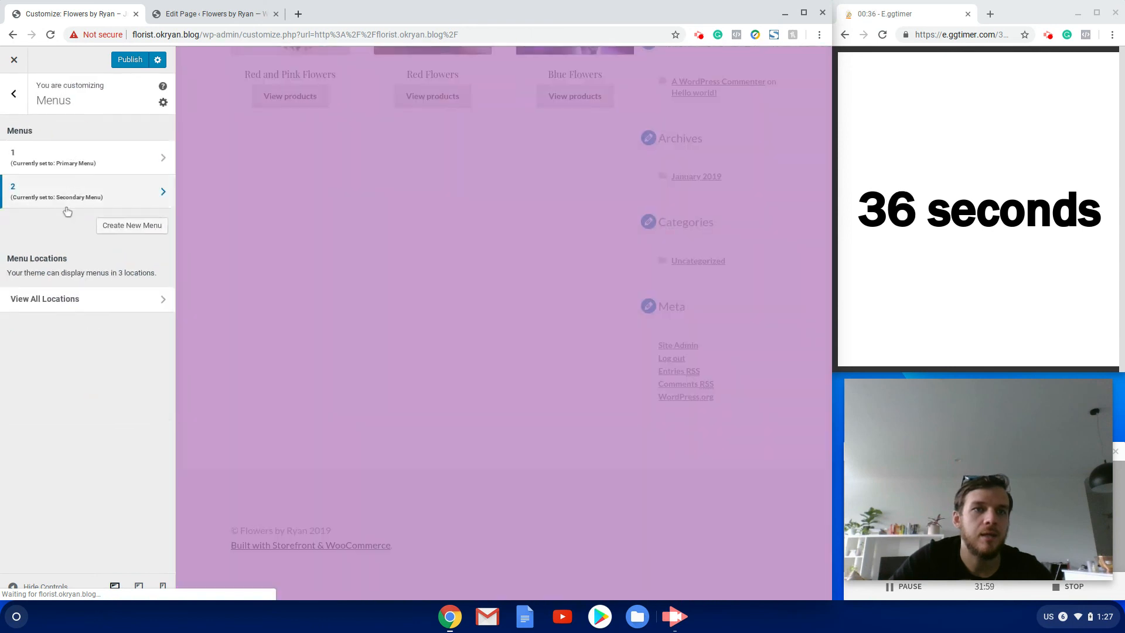
Create another menu named "3" and assign it to the Handheld Menu location.
left_click(125, 224)
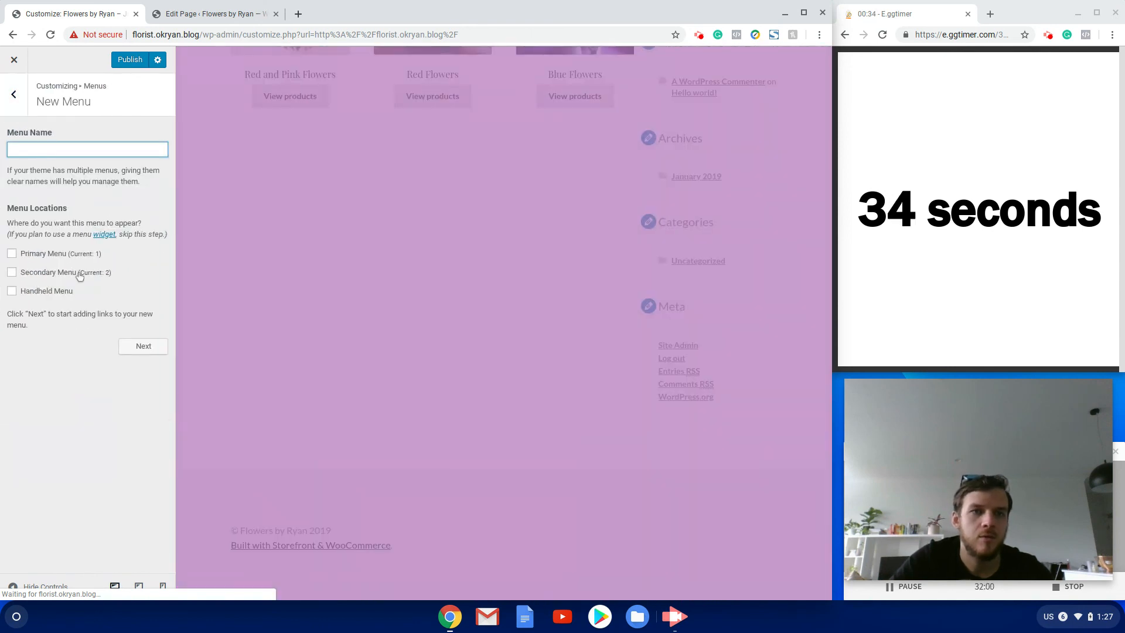
type("3")
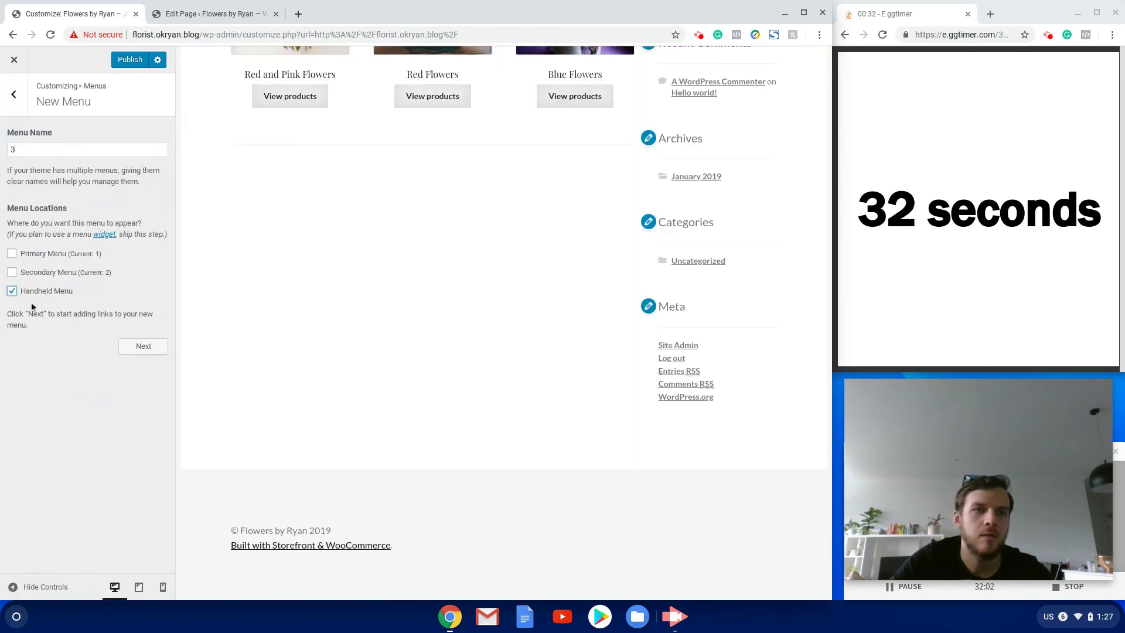
left_click(140, 354)
Add the Home link and the My account and Shop pages to menu 3, and return to the main customization sections.
left_click(143, 214)
left_click(236, 154)
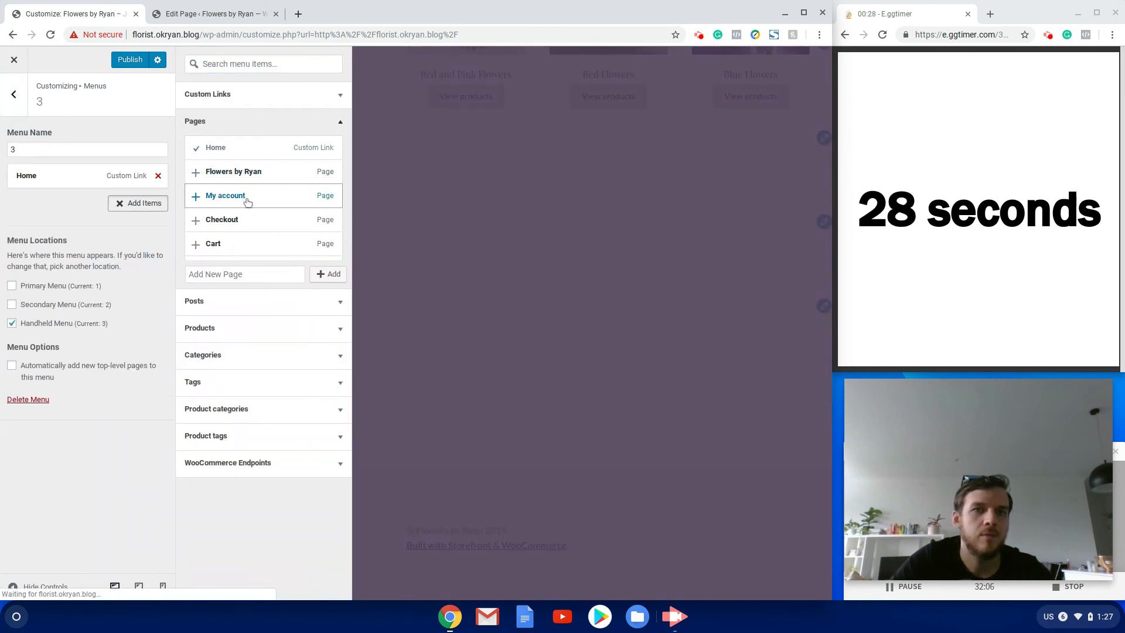
left_click(243, 196)
scroll(244, 234, "down", 1)
left_click(244, 246)
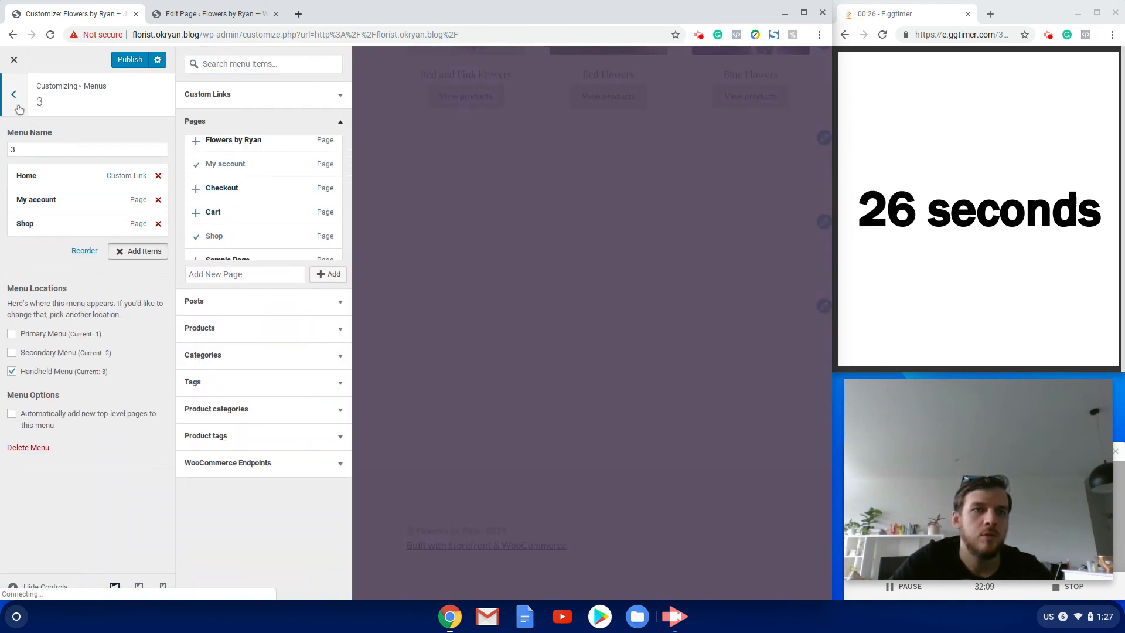
left_click(13, 94)
left_click(11, 99)
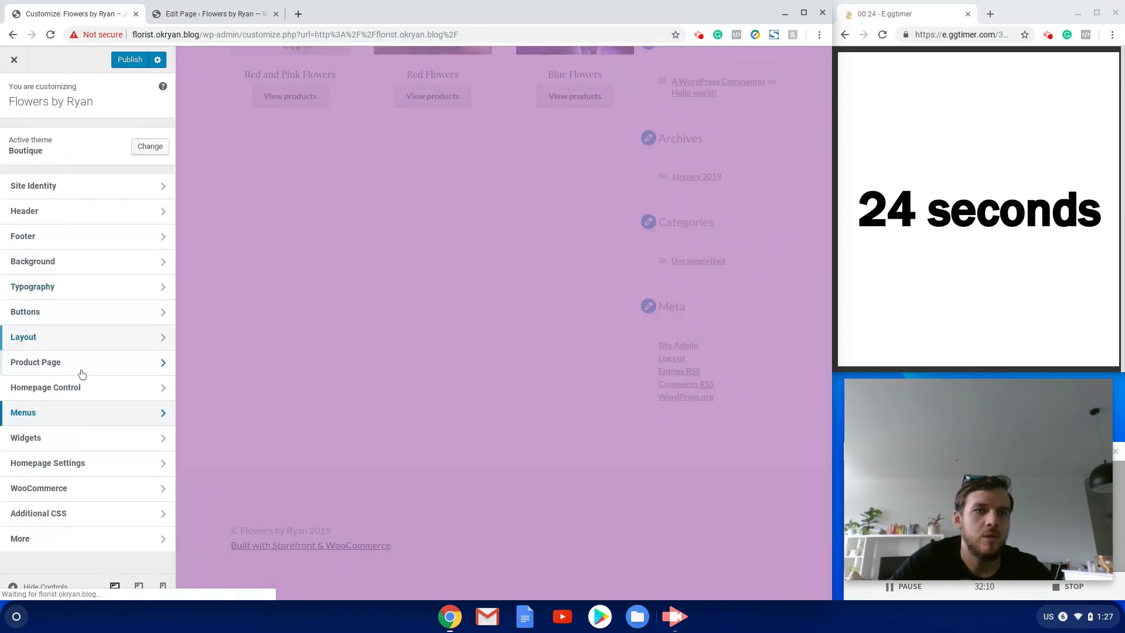
Remove the Search, Recent Posts and Recent Comments widgets from the Sidebar widget area.
left_click(80, 439)
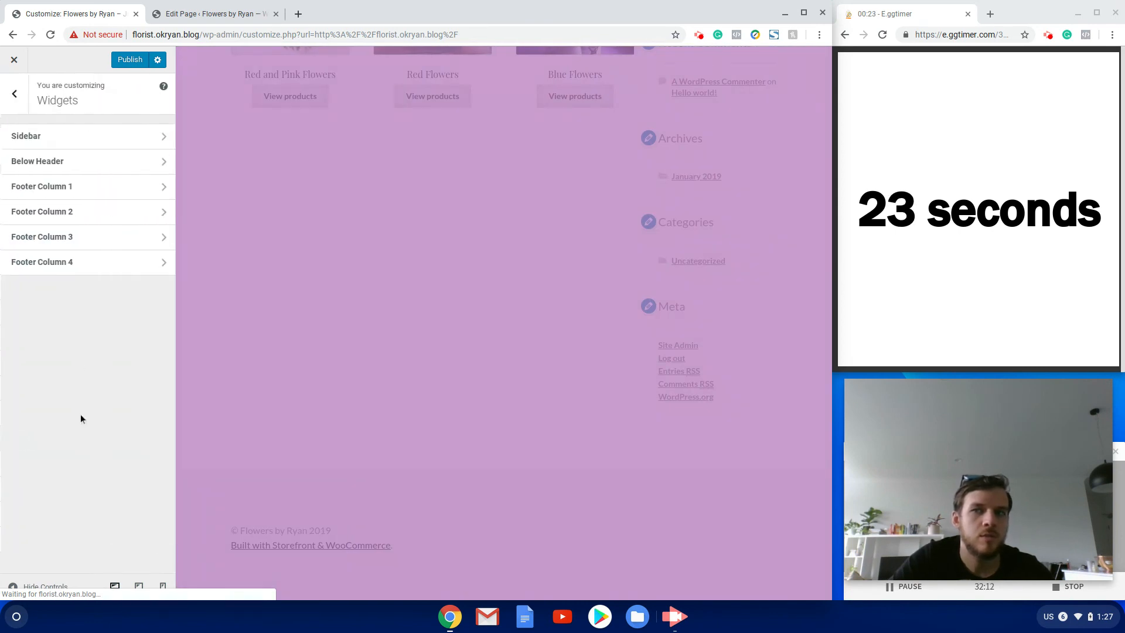
left_click(77, 139)
left_click(154, 145)
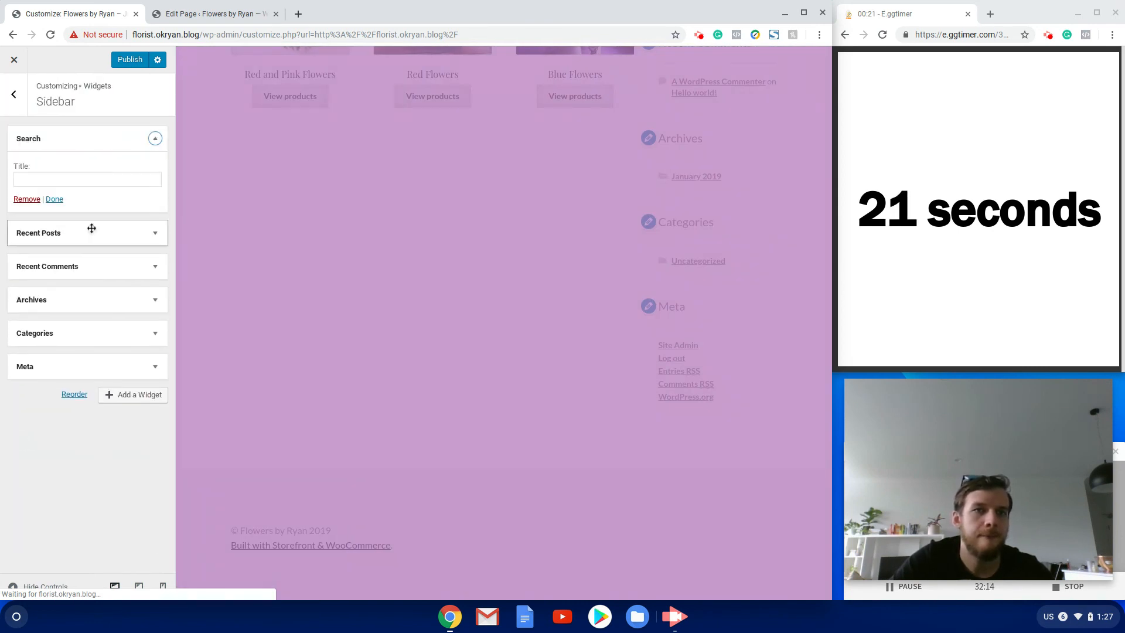
left_click(23, 197)
left_click(154, 138)
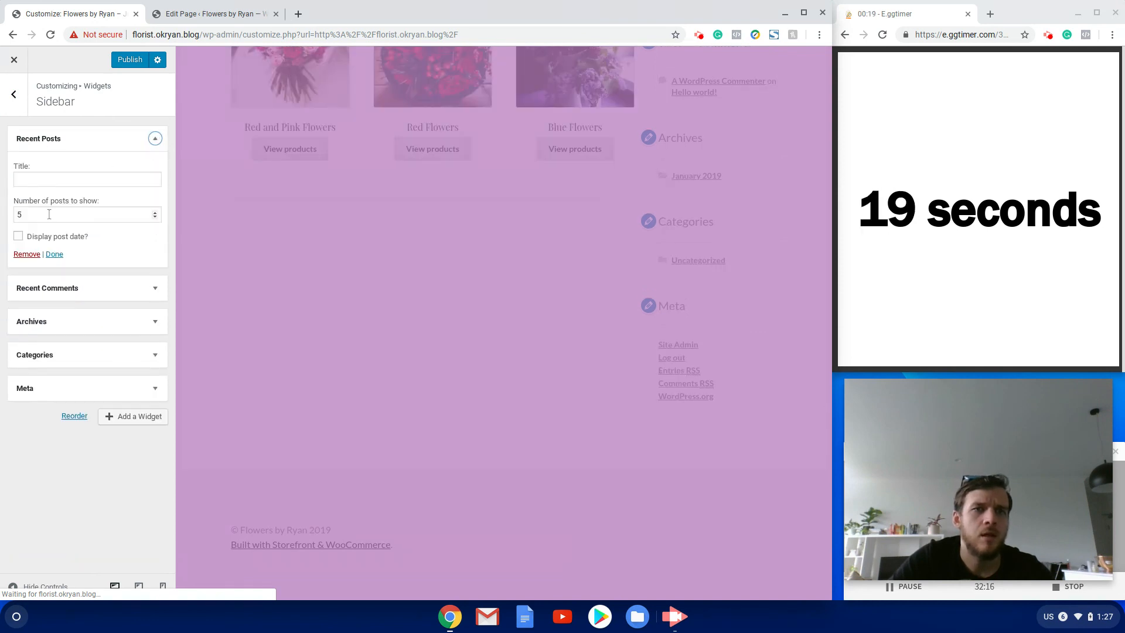
left_click(27, 254)
left_click(152, 138)
left_click(26, 235)
Remove the Archives, Categories and Meta widgets from the sidebar.
left_click(155, 138)
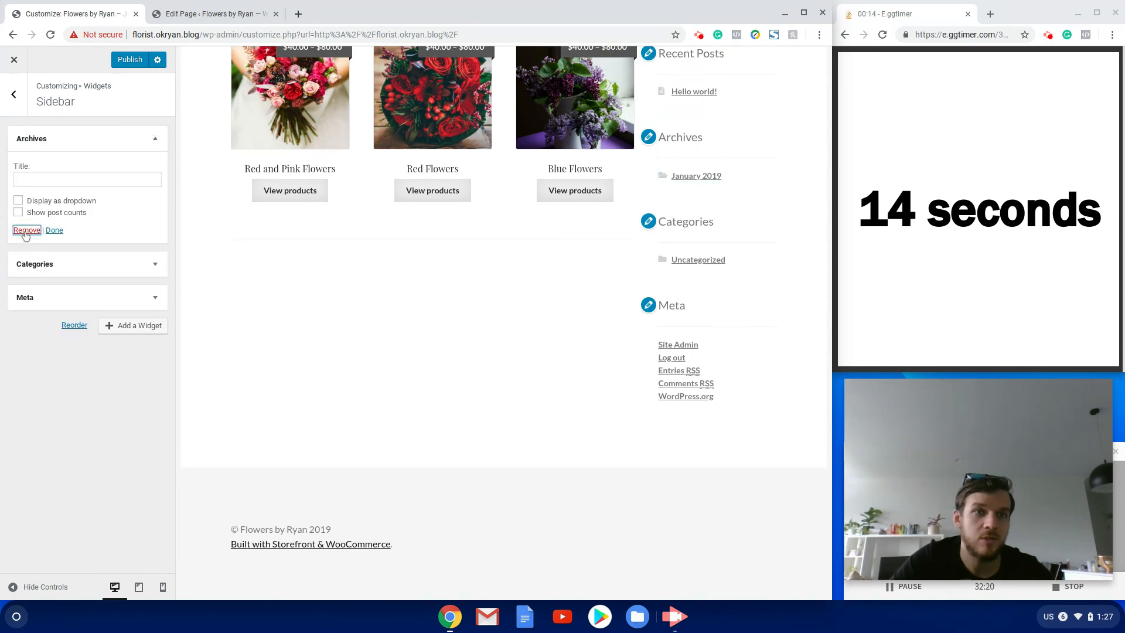
left_click(26, 230)
left_click(155, 138)
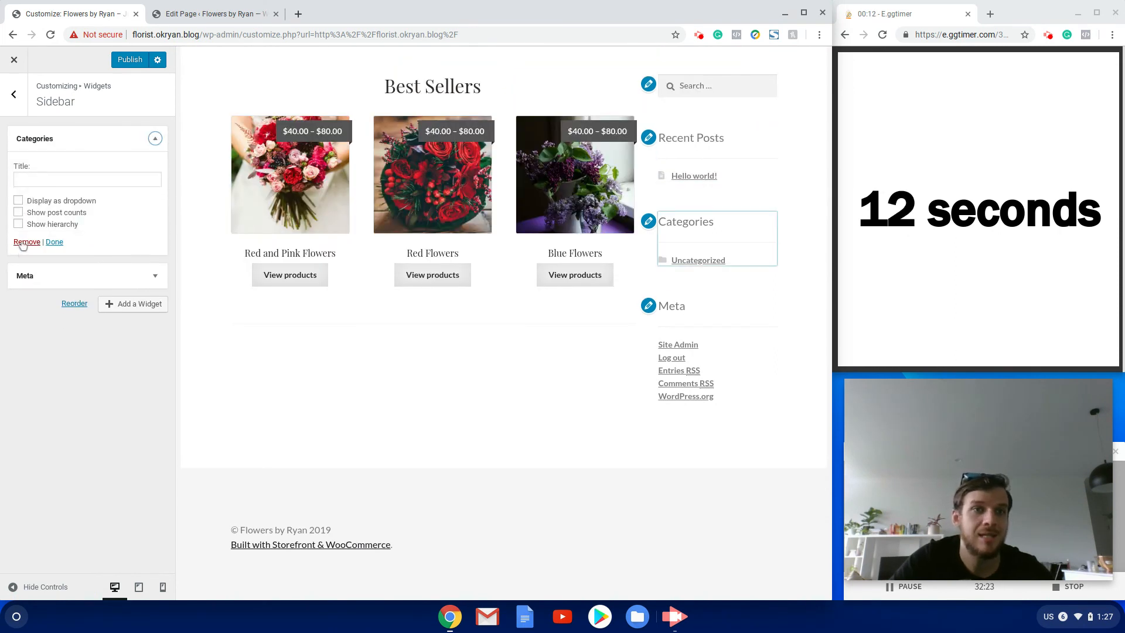
left_click(27, 242)
left_click(154, 139)
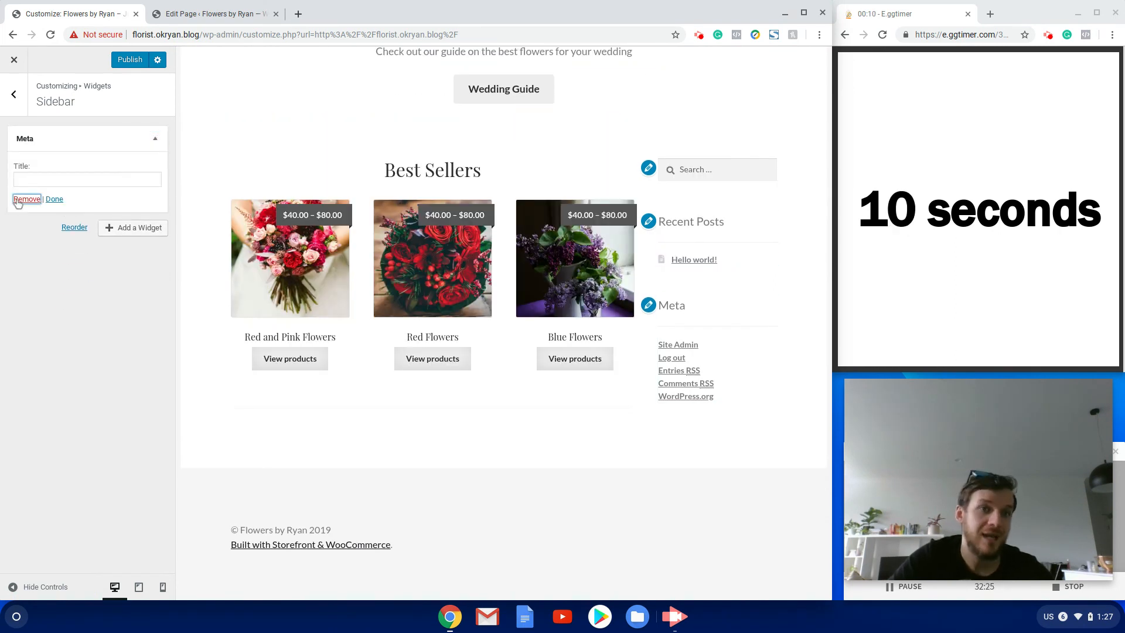
left_click(26, 199)
Add the Filter Products by Price and Product Categories widgets to the sidebar and publish the changes.
left_click(133, 133)
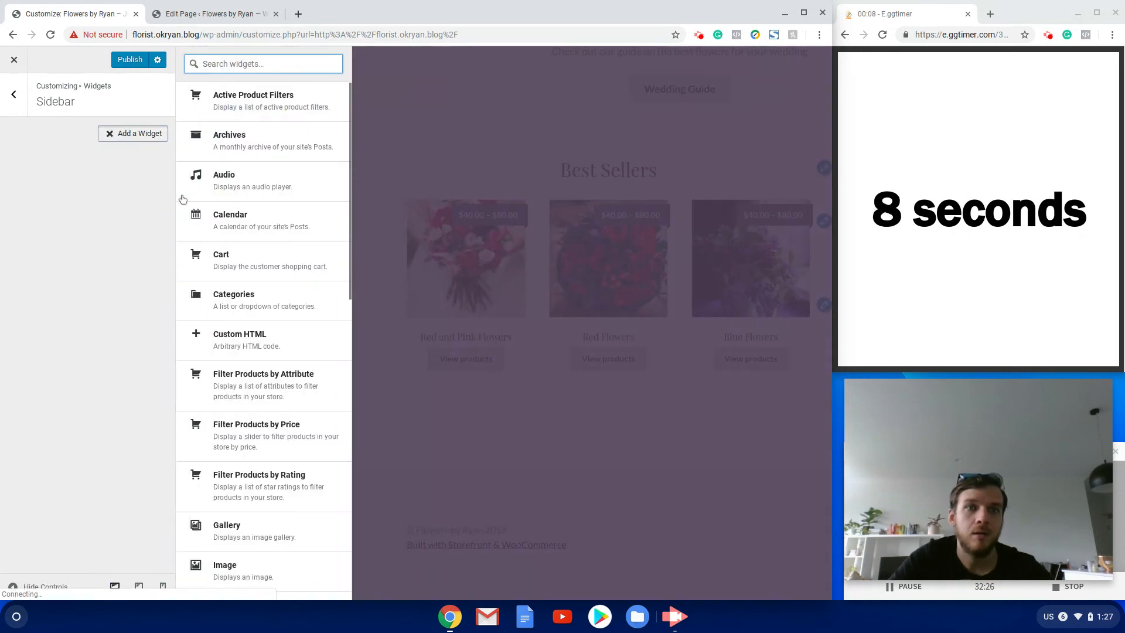
left_click(246, 428)
left_click(149, 228)
scroll(269, 442, "down", 3)
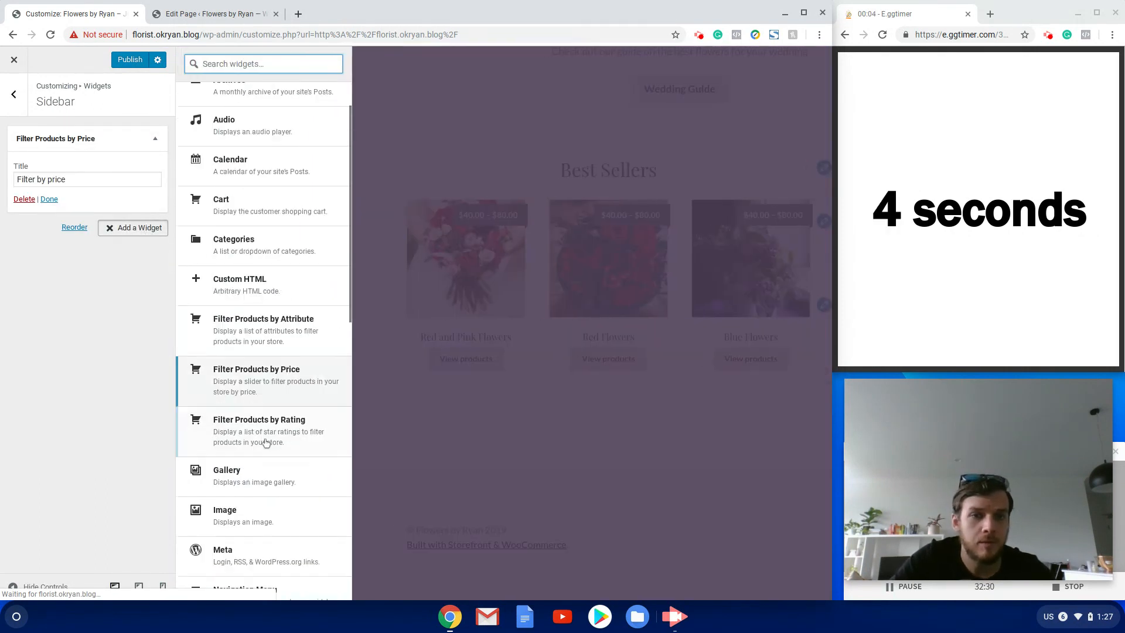
scroll(272, 521, "down", 3)
left_click(276, 530)
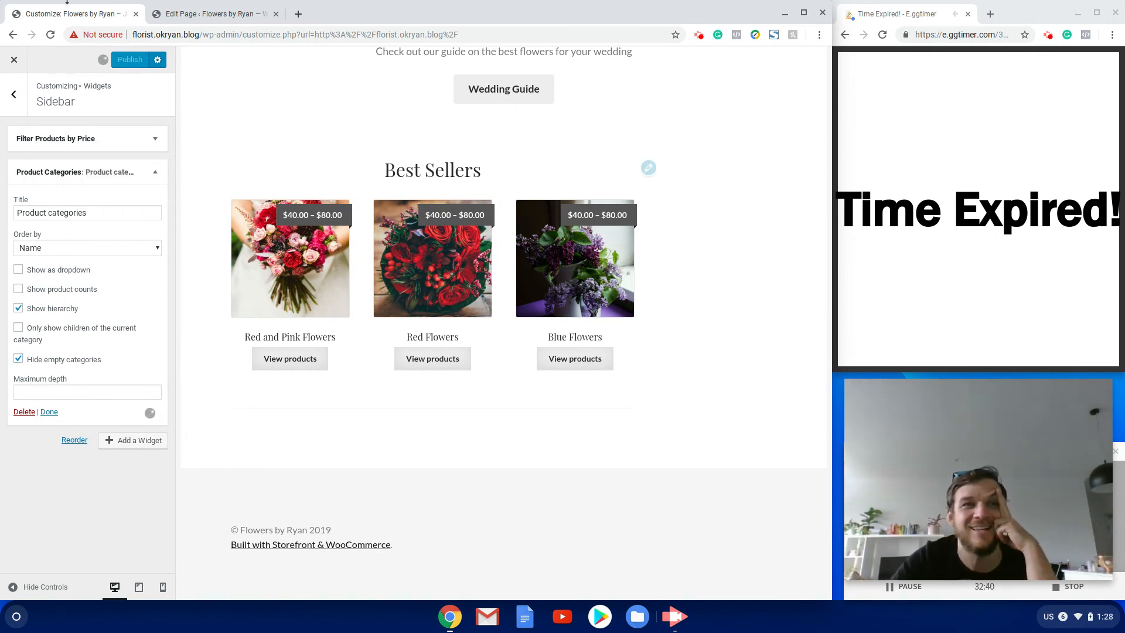
Visit the live site and examine the homepage's header, menus, wedding guide section, best sellers and sidebar.
left_click(211, 14)
mouse_move(85, 69)
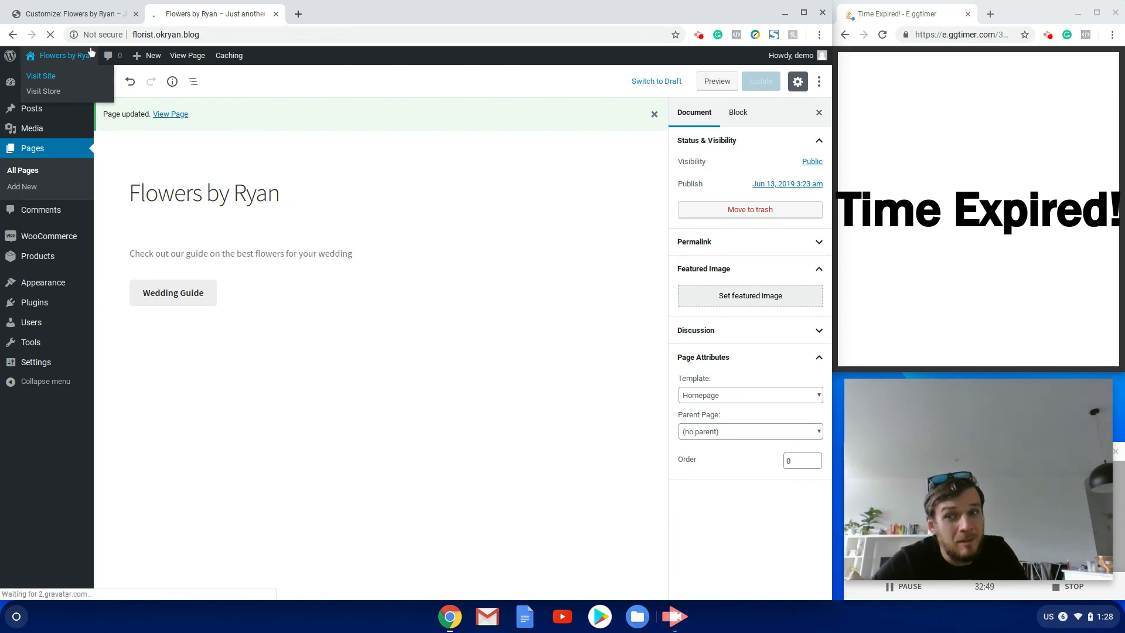
scroll(333, 241, "down", 4)
scroll(335, 225, "up", 4)
scroll(333, 214, "down", 5)
scroll(340, 188, "up", 4)
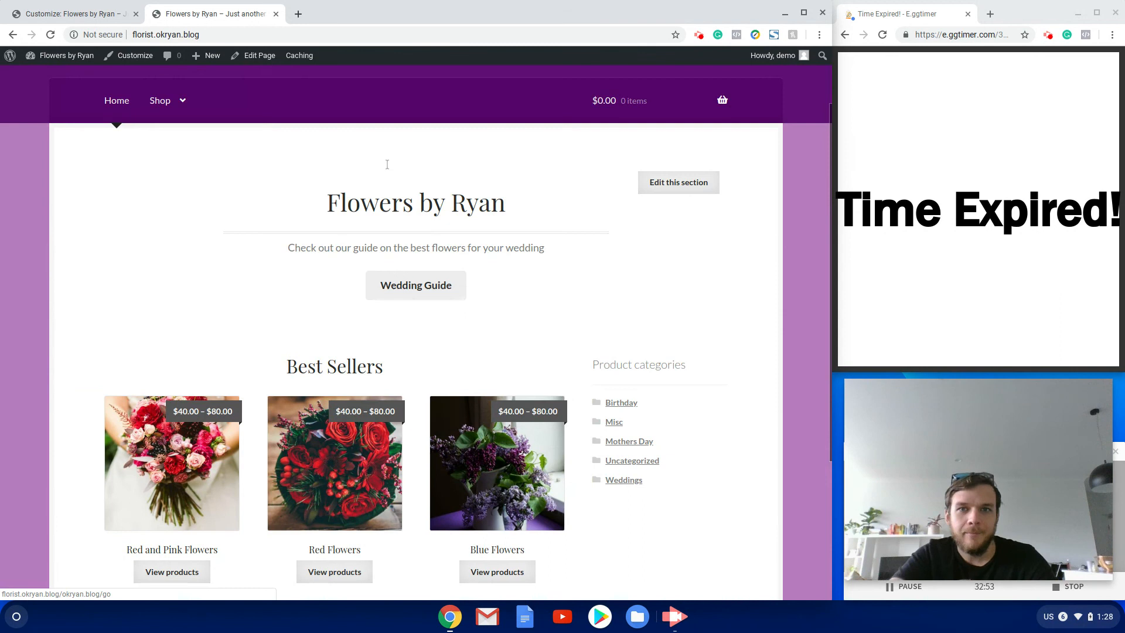
scroll(391, 155, "up", 2)
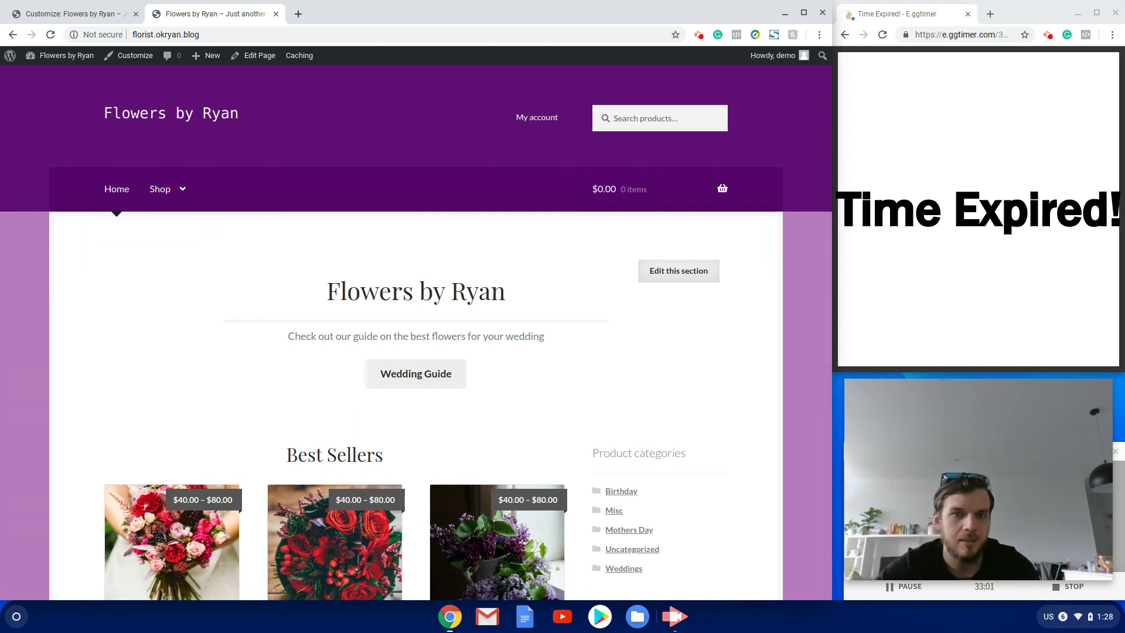
scroll(352, 398, "down", 5)
scroll(410, 385, "up", 4)
scroll(630, 347, "up", 1)
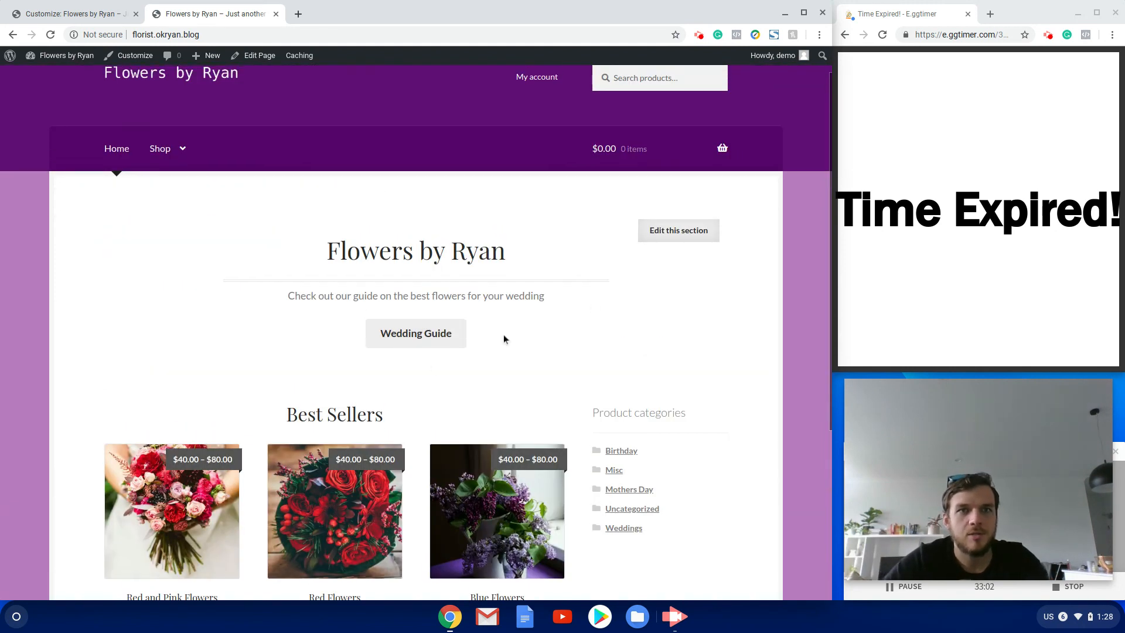
Open the Birthday category under Shop and look through its products and sidebar filters.
mouse_move(181, 199)
left_click(166, 229)
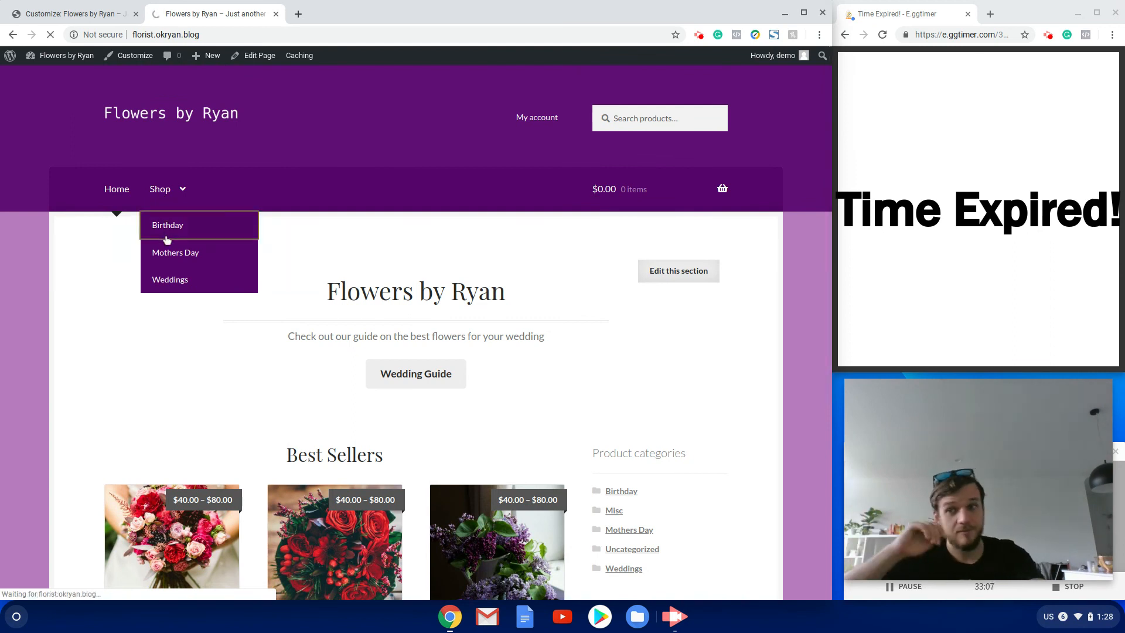
scroll(622, 403, "down", 1)
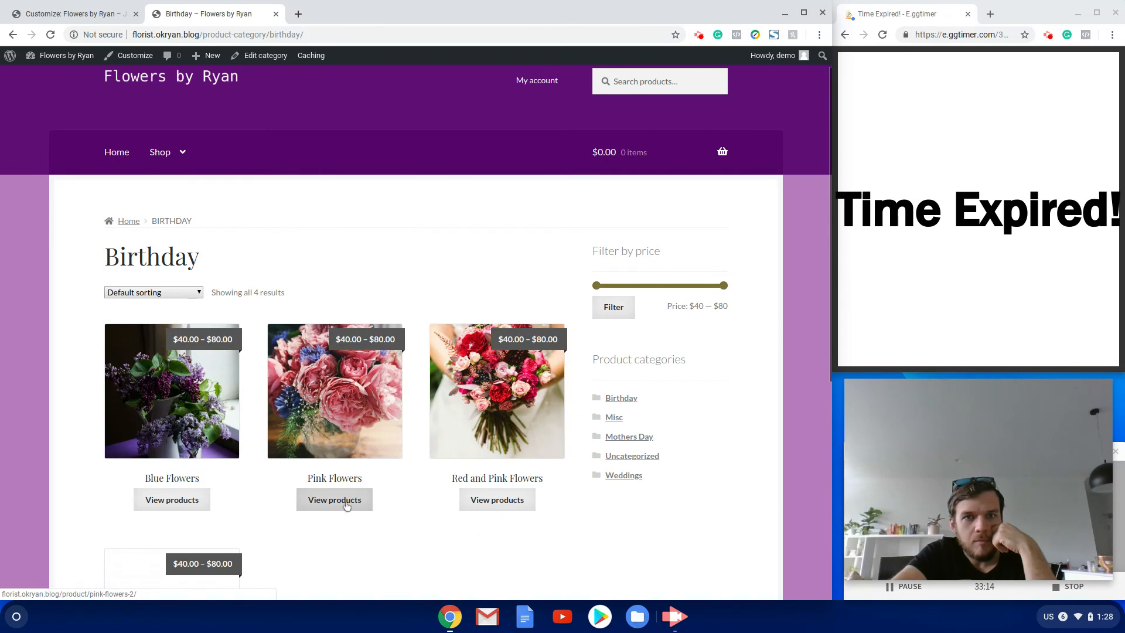
scroll(342, 527, "down", 3)
scroll(341, 532, "down", 4)
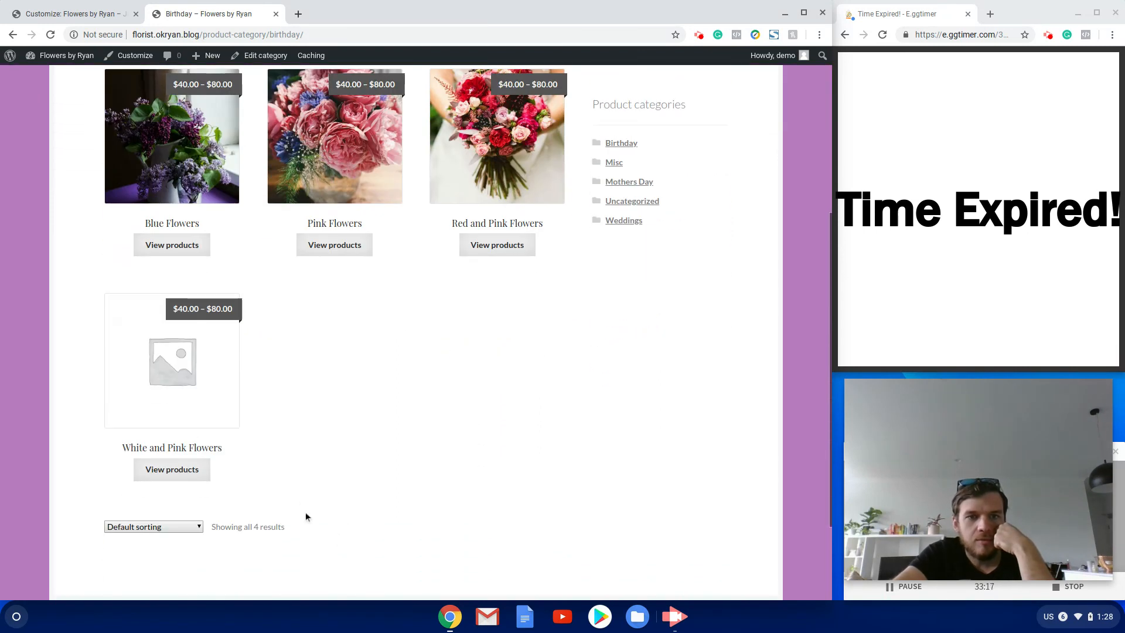
scroll(223, 359, "up", 3)
scroll(223, 360, "up", 4)
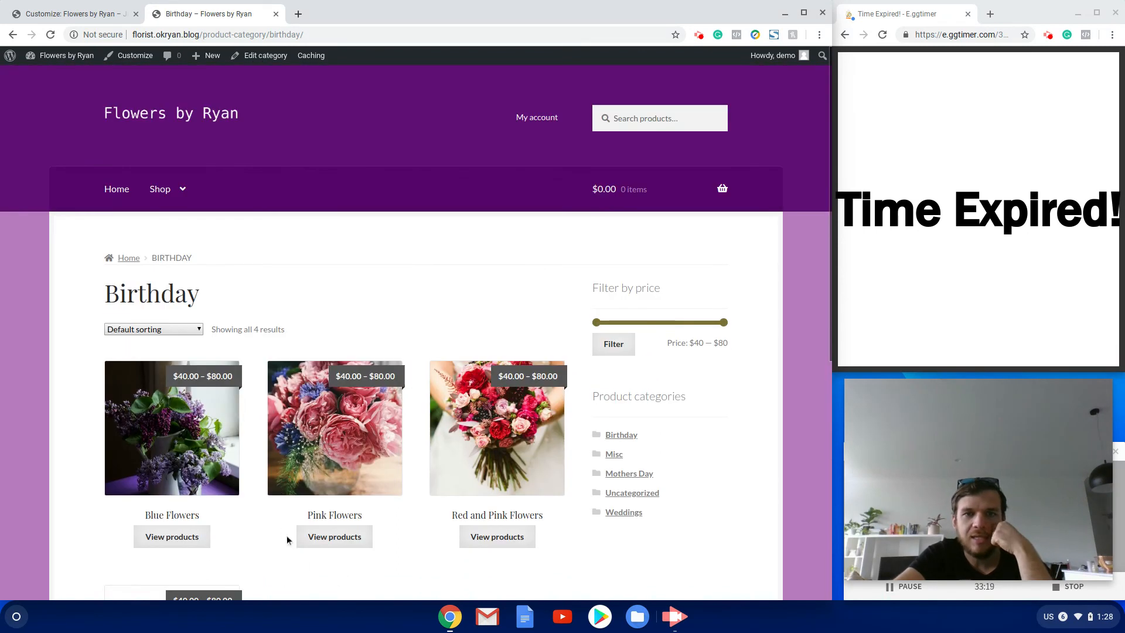
Open the Blue Flowers product and add one Blue bouquet and the Champagne to the cart.
left_click(172, 455)
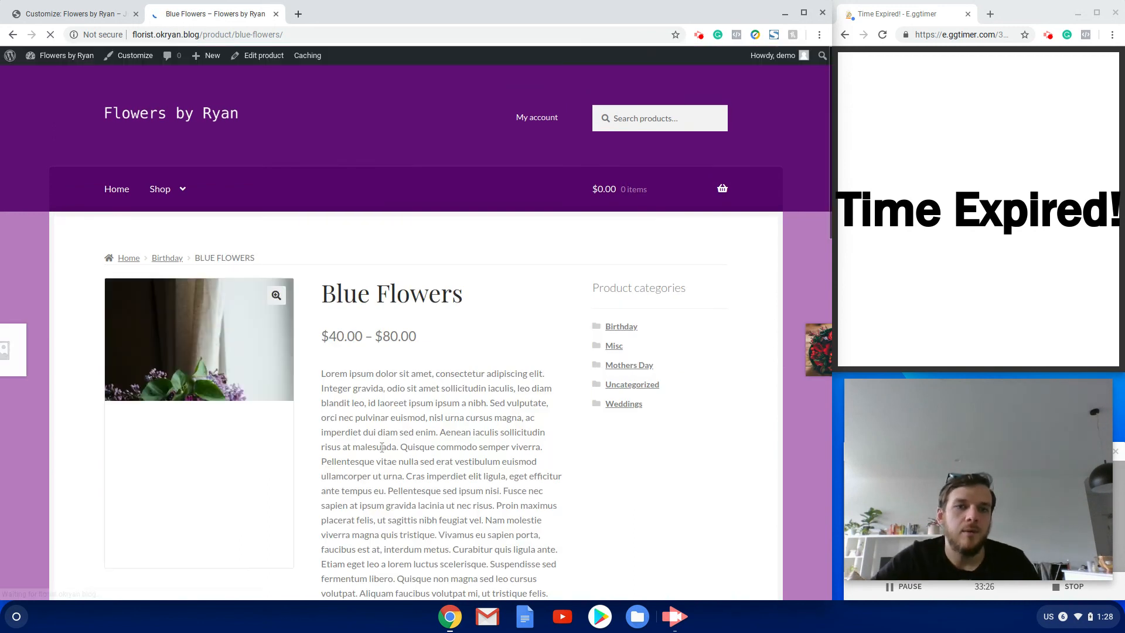
scroll(378, 433, "down", 4)
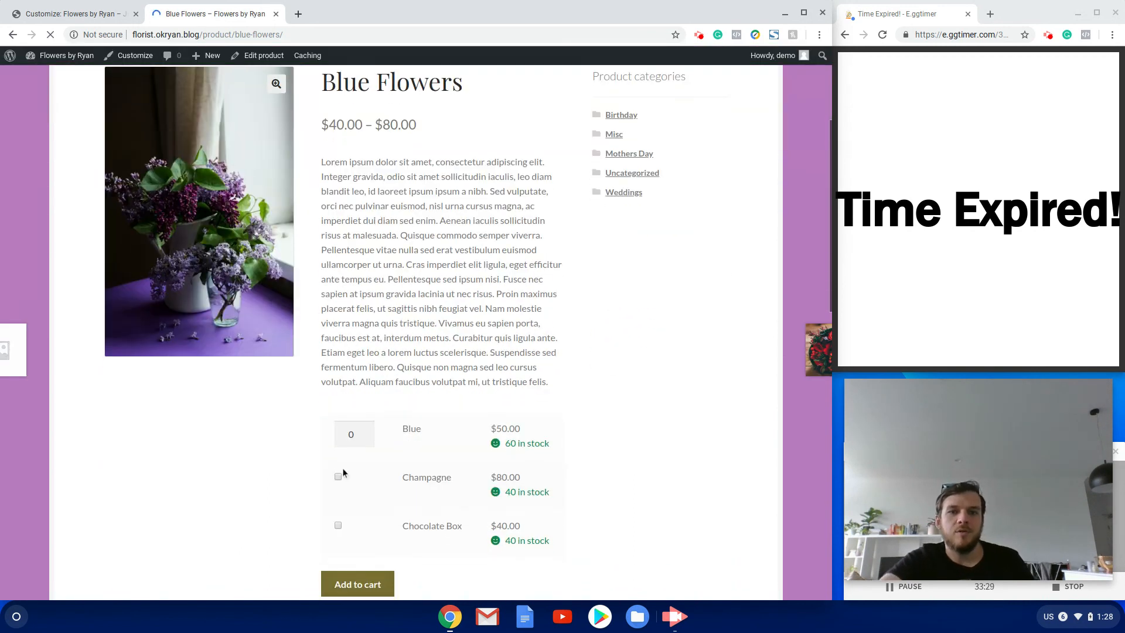
double_click(366, 433)
left_click(366, 438)
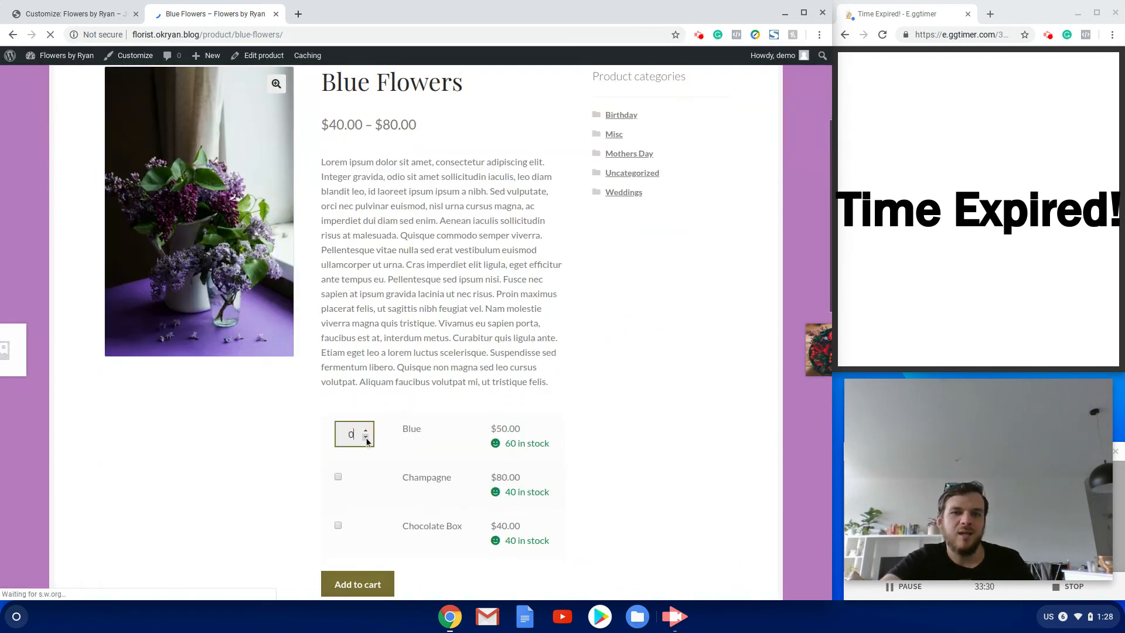
left_click(336, 477)
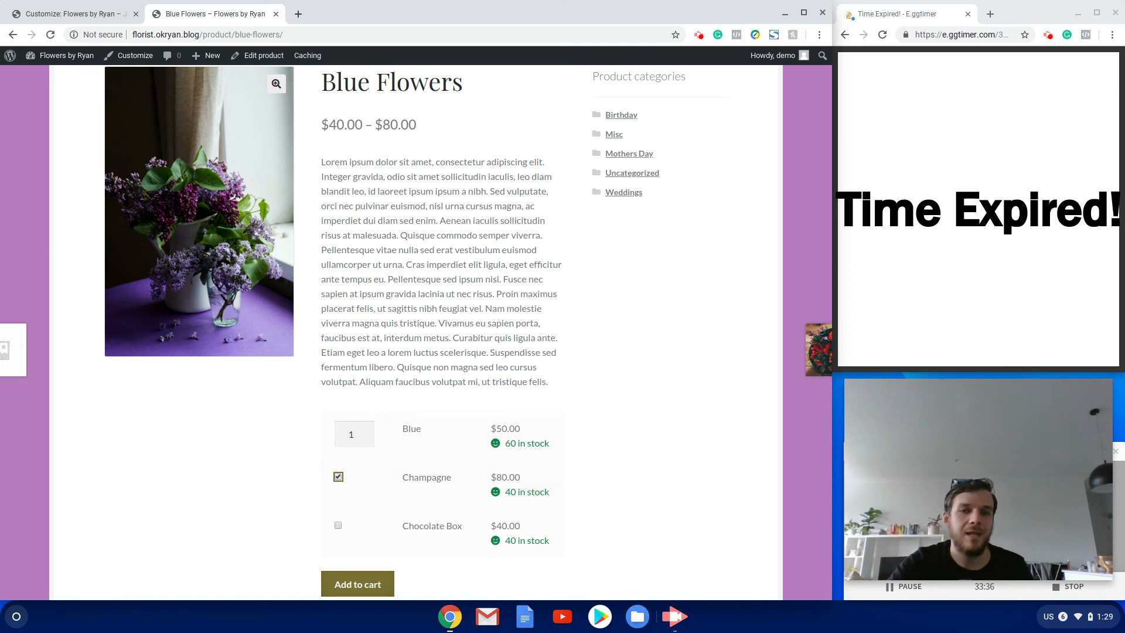
left_click(338, 526)
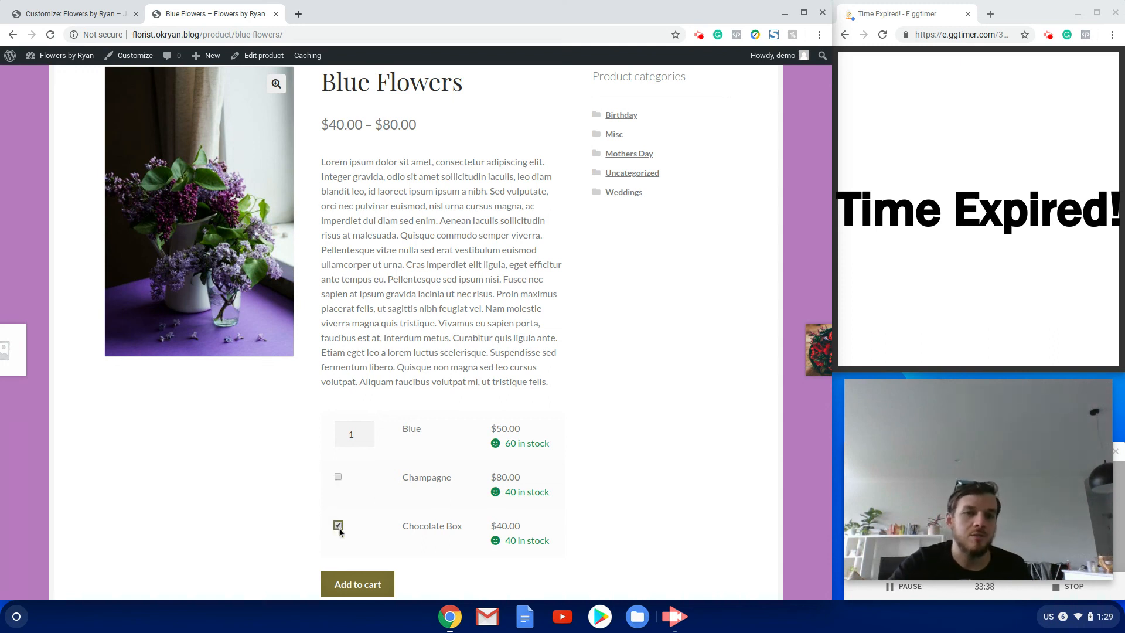
left_click(337, 477)
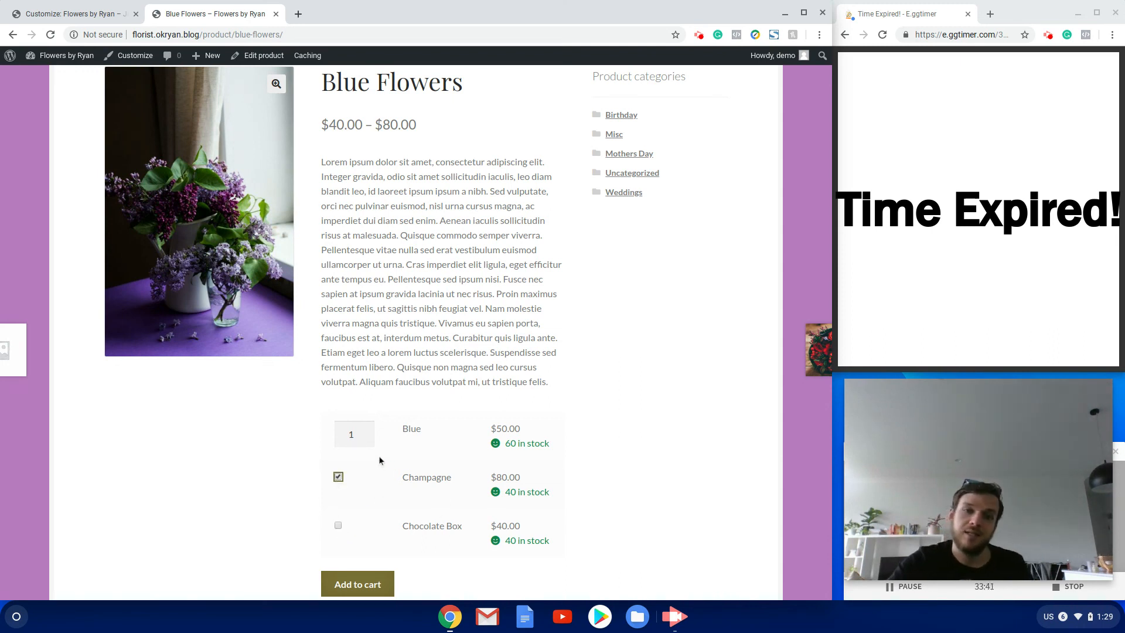
left_click(357, 584)
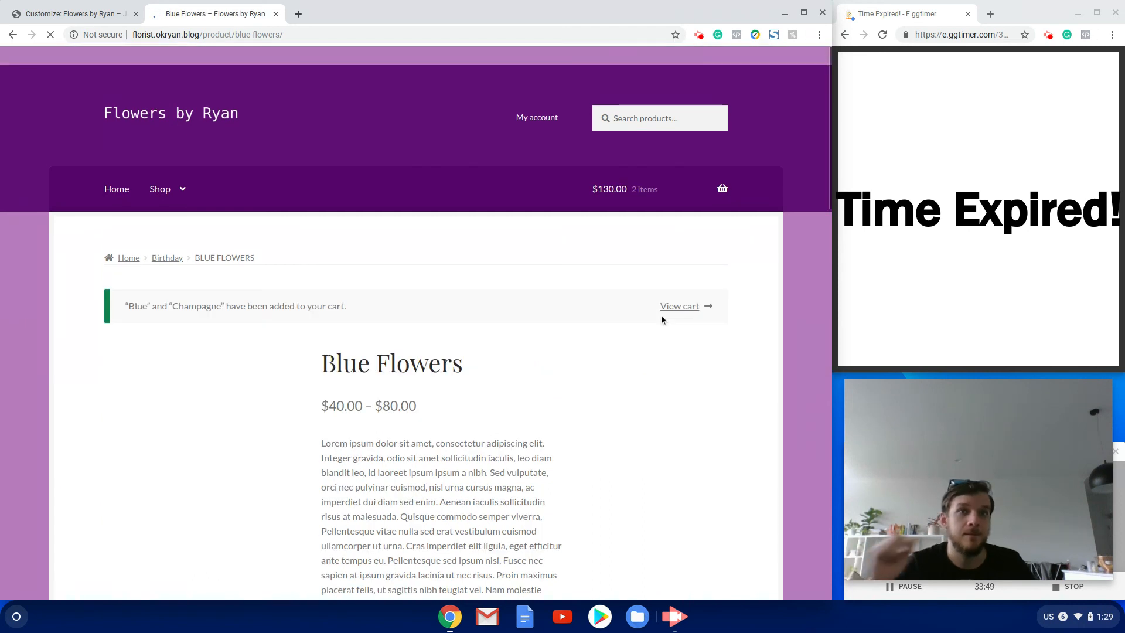
View the cart and remove the Champagne from it.
left_click_drag(681, 296, 688, 328)
left_click(686, 312)
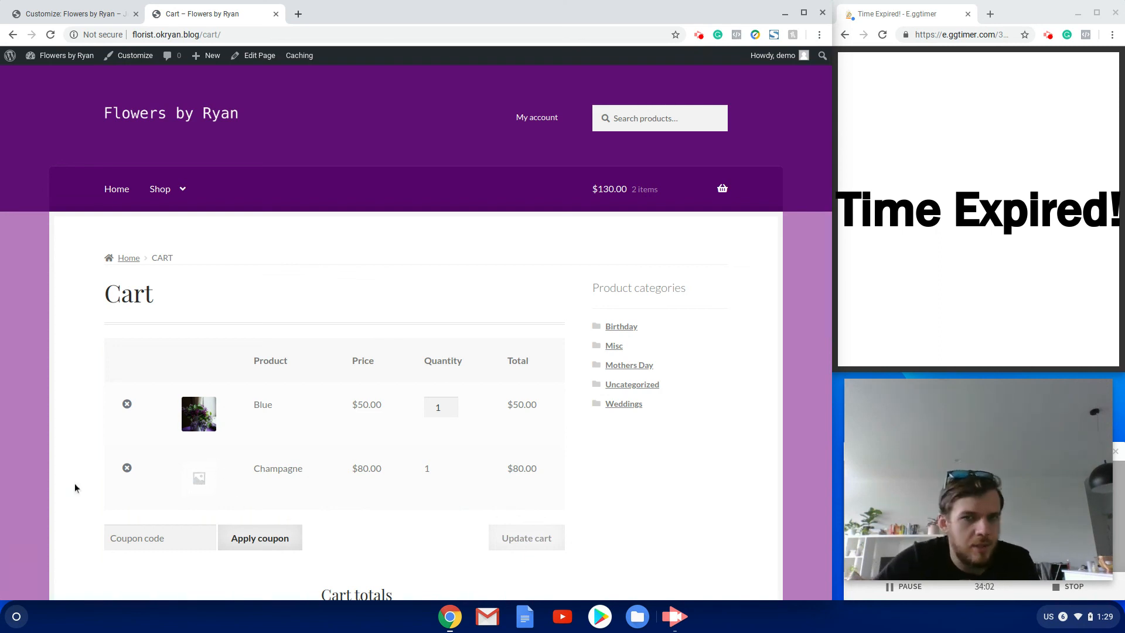
left_click(127, 469)
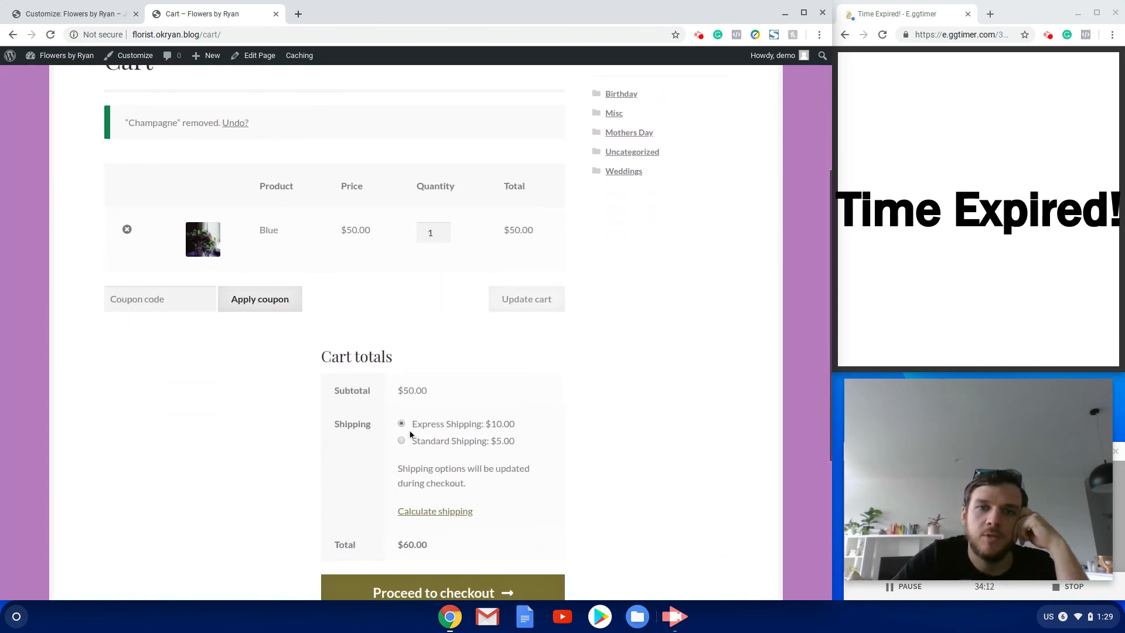
Calculate the cart's shipping for Queensland, Australia, with postcode 4000.
left_click(449, 510)
scroll(446, 539, "down", 1)
left_click(439, 511)
scroll(448, 467, "down", 1)
scroll(448, 467, "up", 1)
left_click(441, 453)
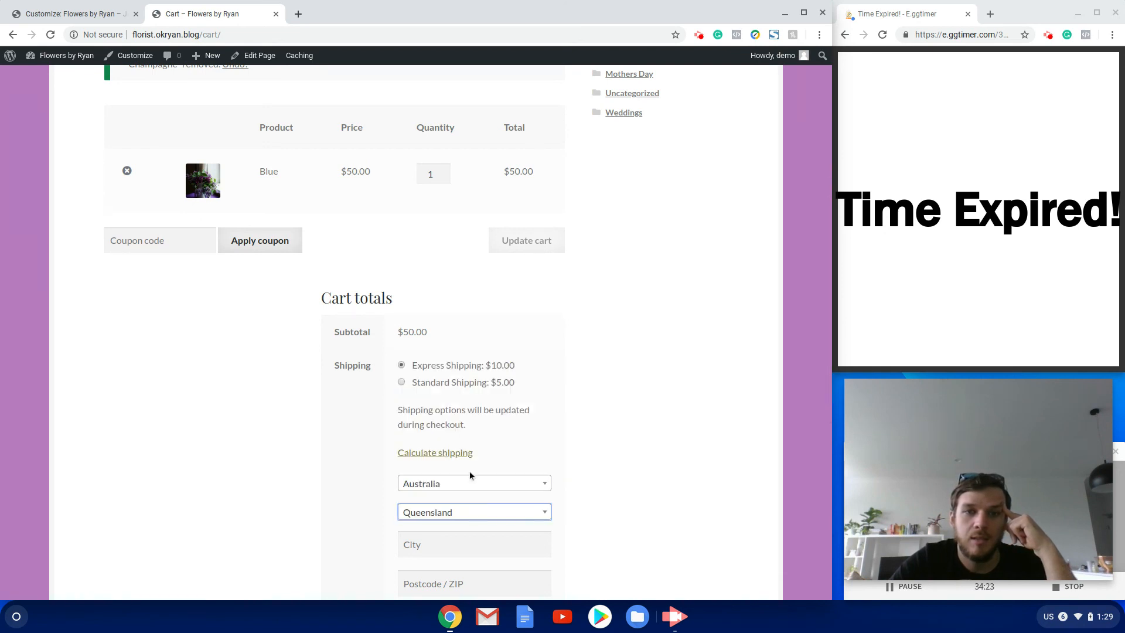
scroll(459, 541, "down", 1)
left_click(459, 556)
type("400")
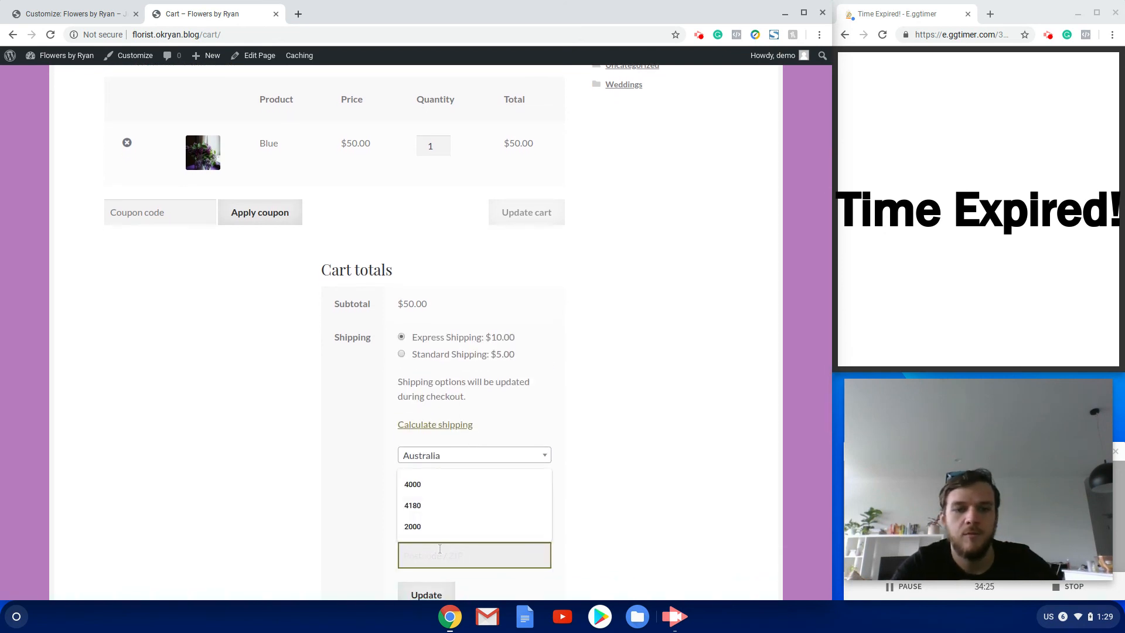
type("0")
left_click(356, 511)
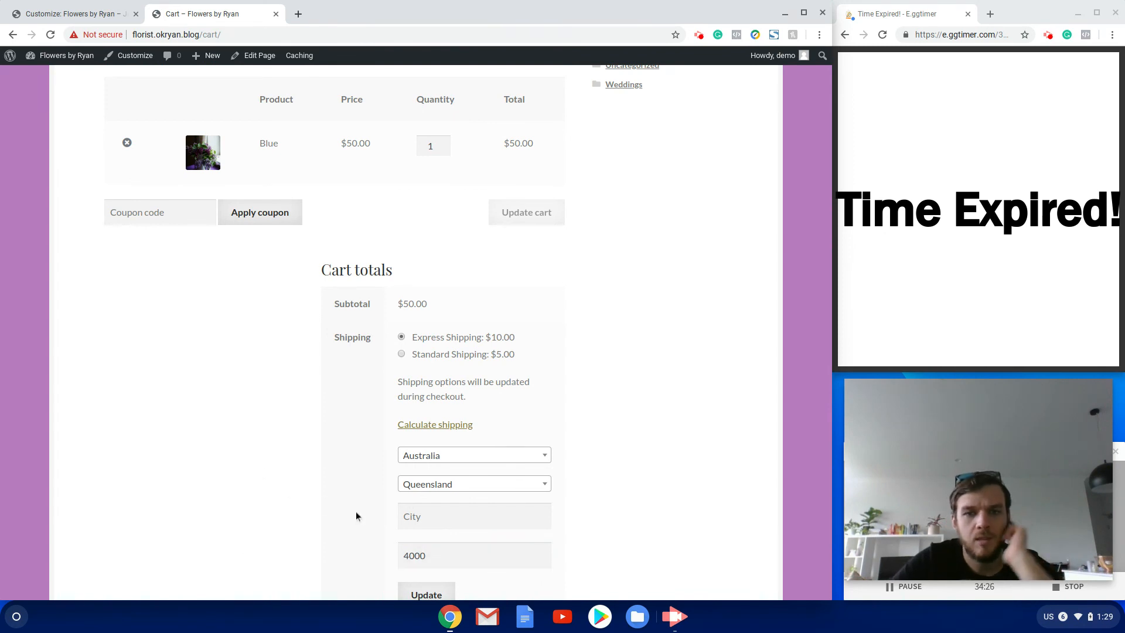
scroll(357, 511, "down", 3)
left_click(440, 514)
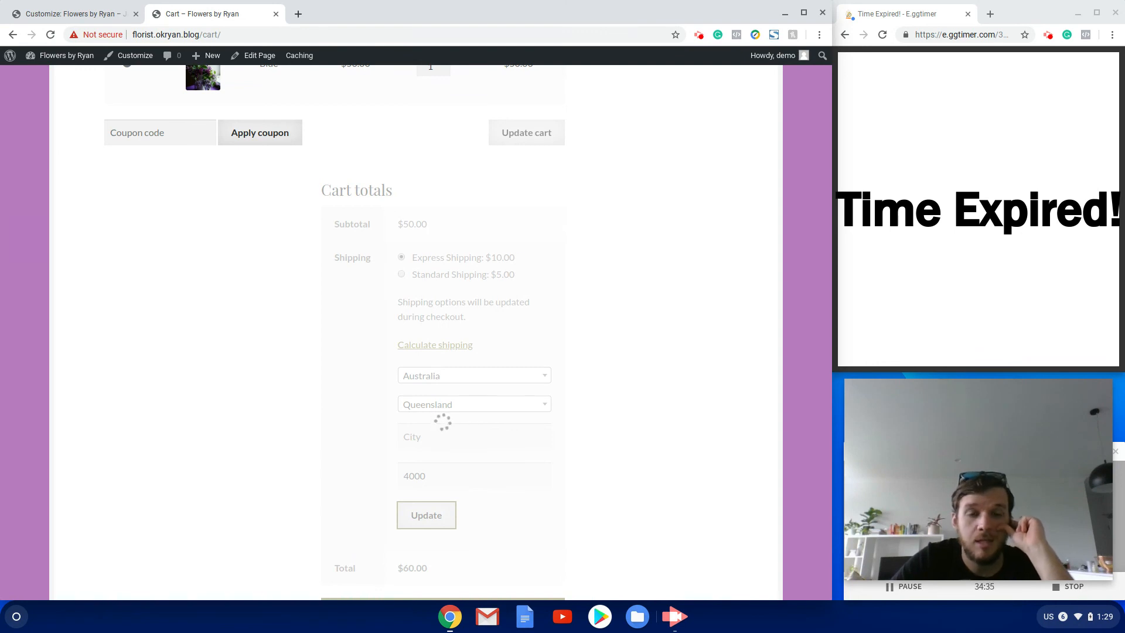
Choose Local pickup as the shipping method and update the cart with a Blue quantity of 2.
left_click(410, 290)
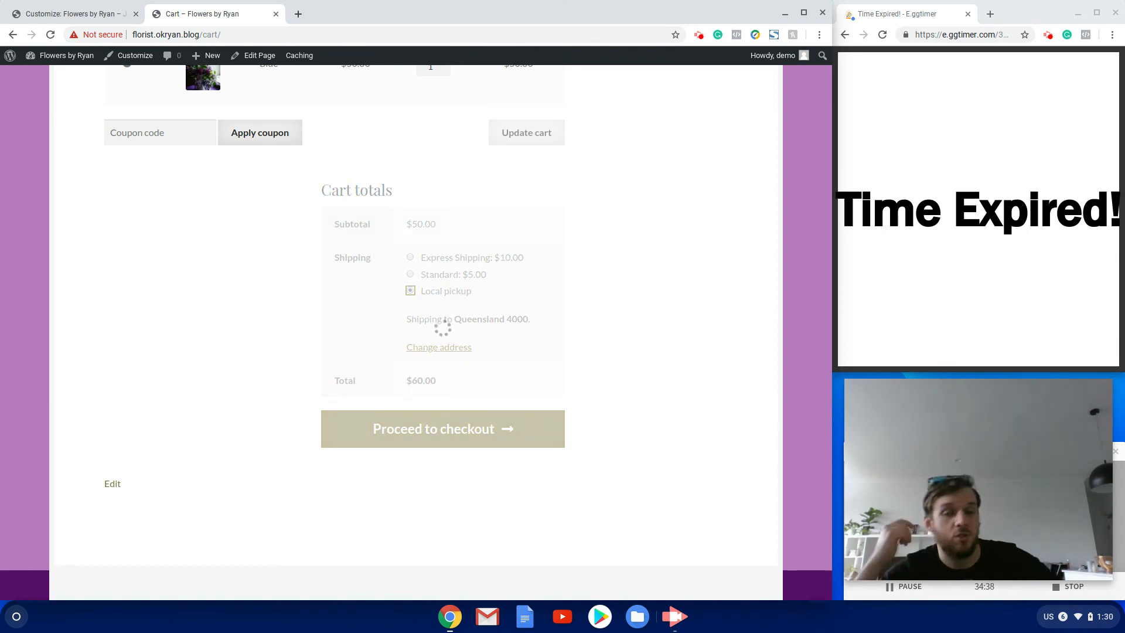
scroll(441, 295, "up", 4)
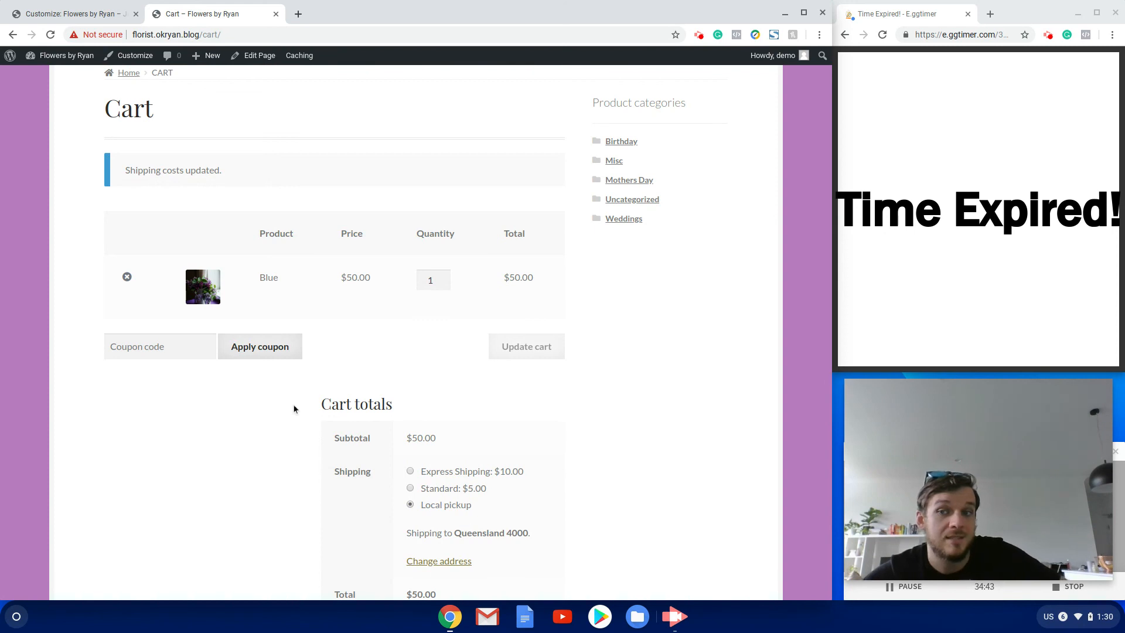
scroll(459, 517, "down", 1)
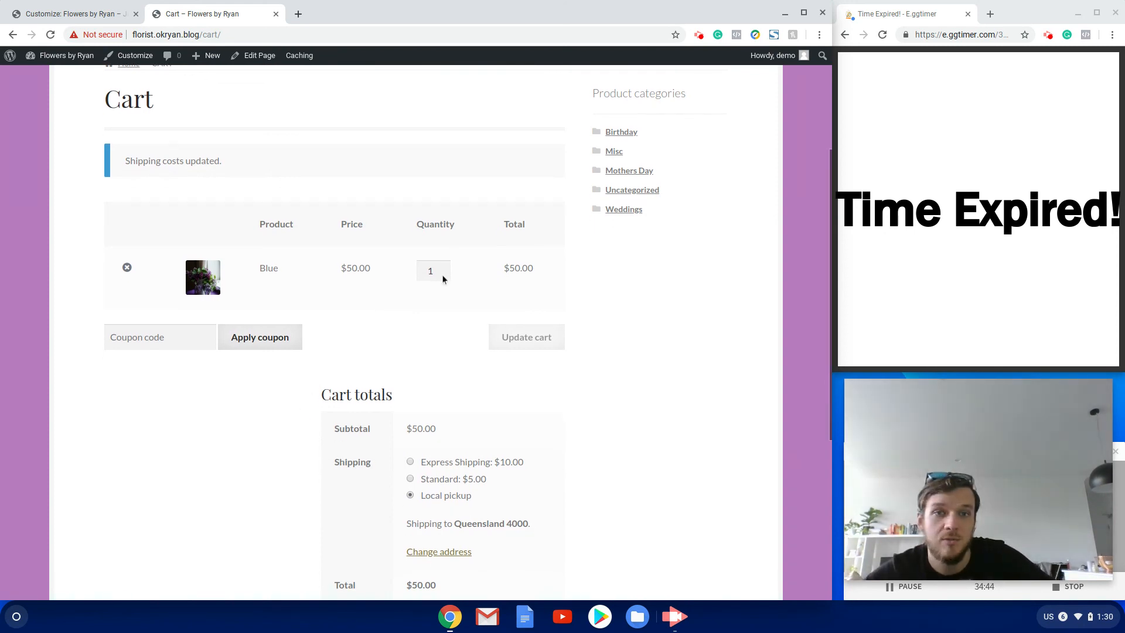
left_click(445, 267)
left_click(509, 336)
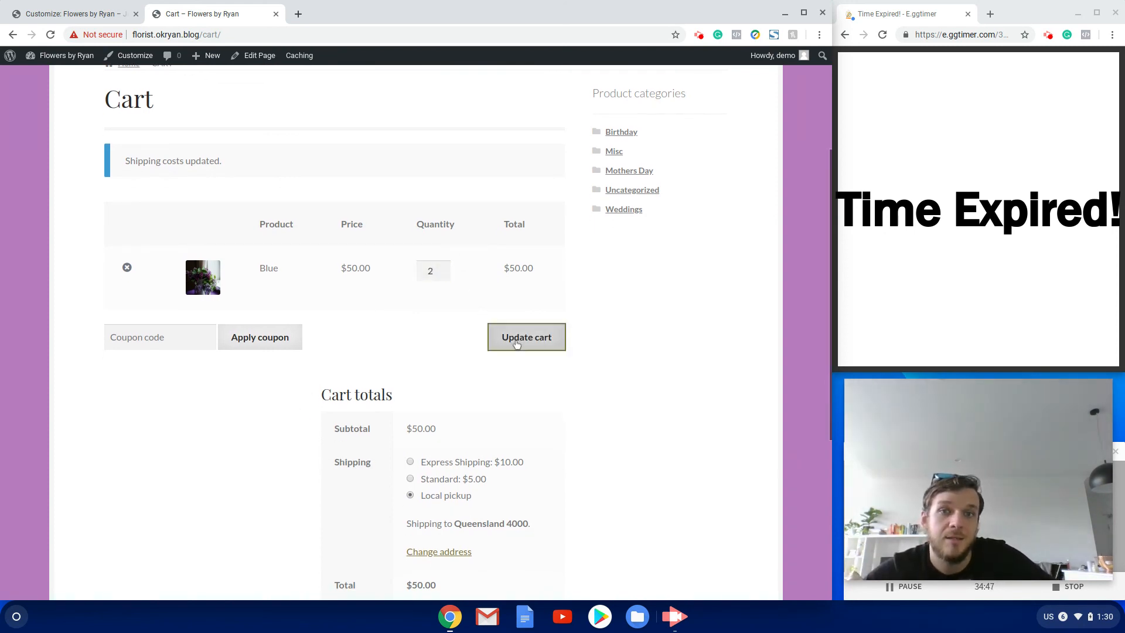